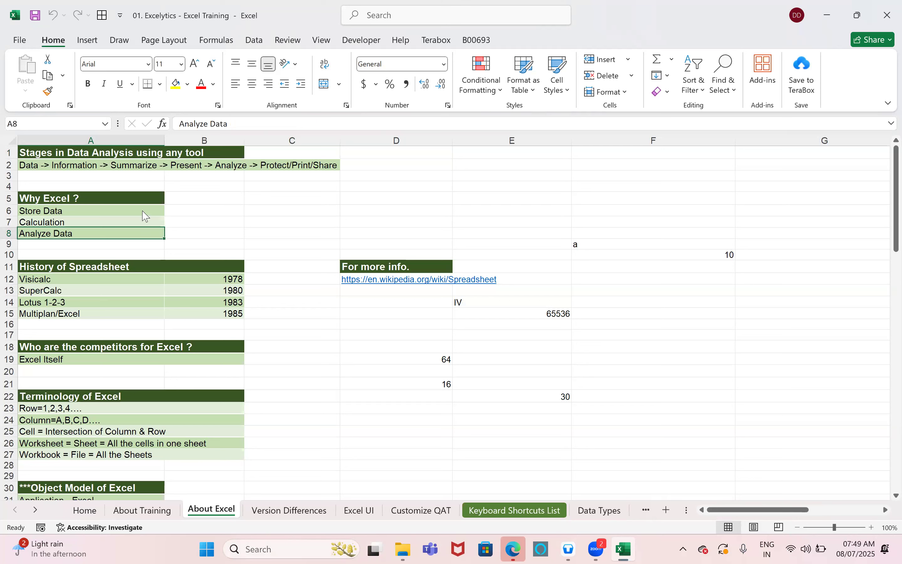
Review the data analysis stages and the Why Excel entries for storing data and calculation on the About Excel sheet
key("ctrl+Home")
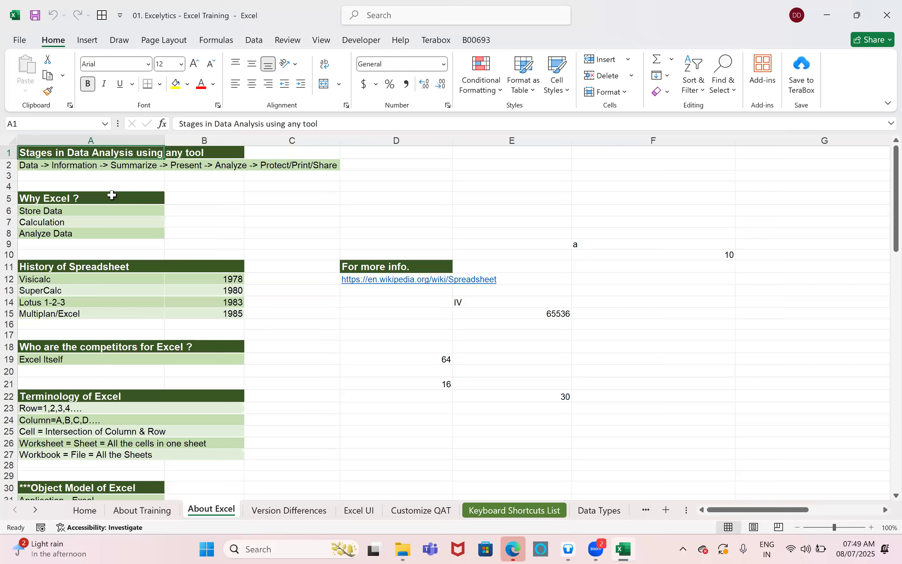
left_click(123, 186)
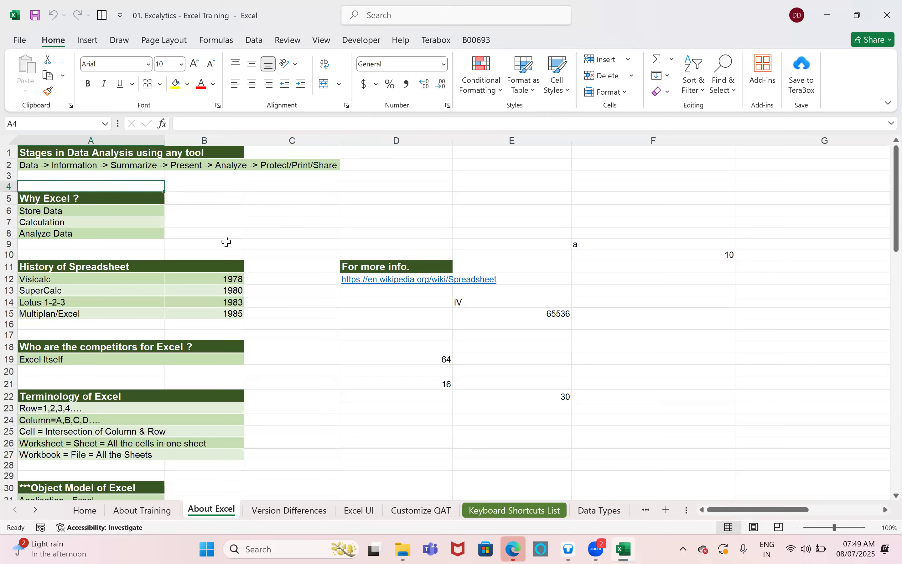
left_click(82, 198)
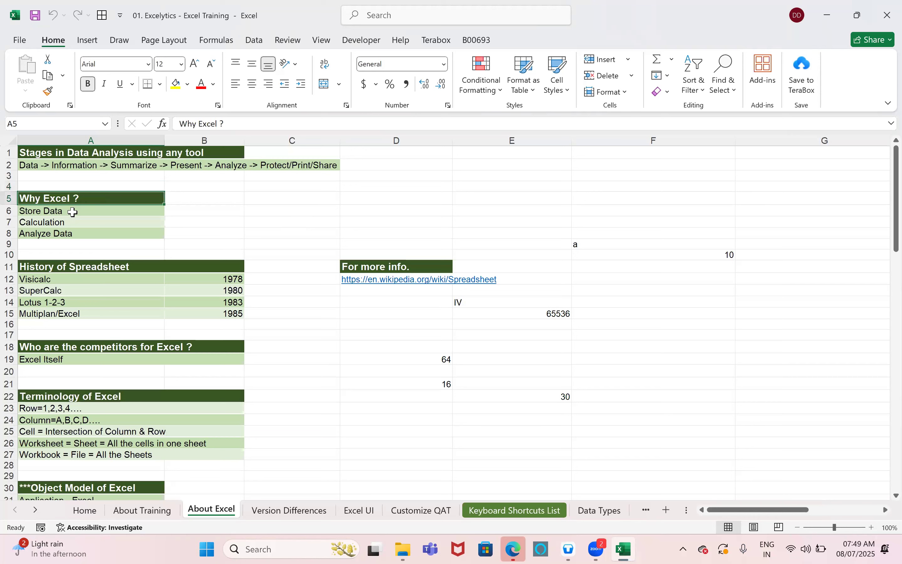
left_click(73, 211)
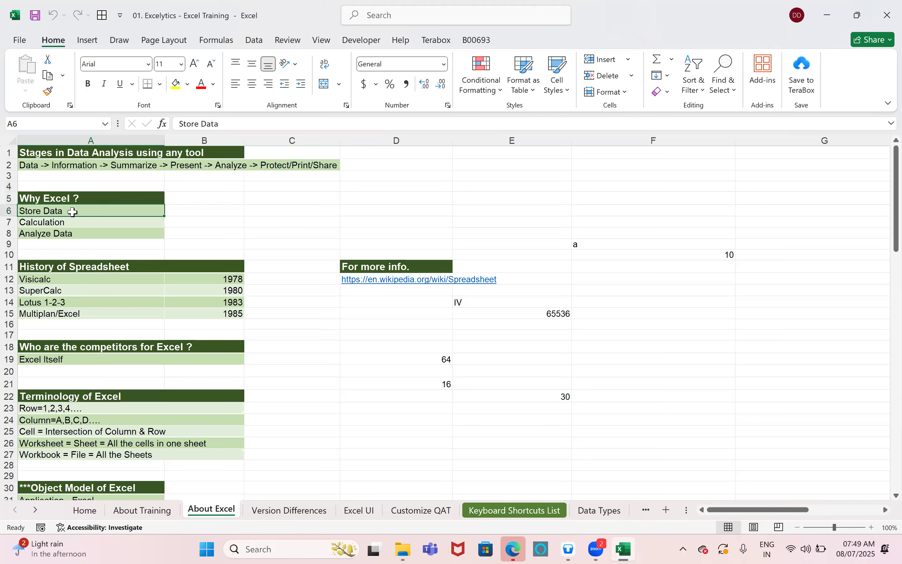
left_click(72, 221)
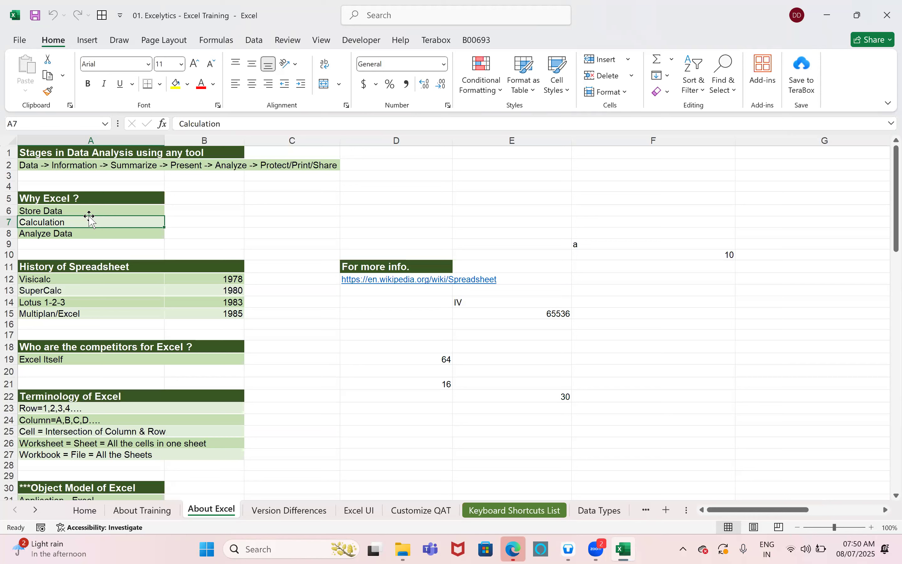
Review the History of Spreadsheet table, going through the programs and release years from Visicalc to Multiplan/Excel
left_click(100, 270)
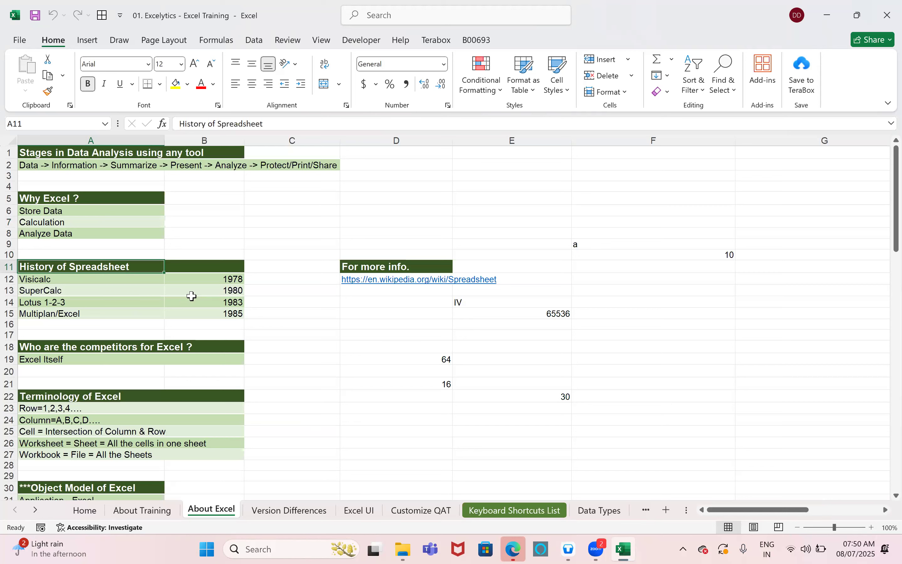
left_click(115, 281)
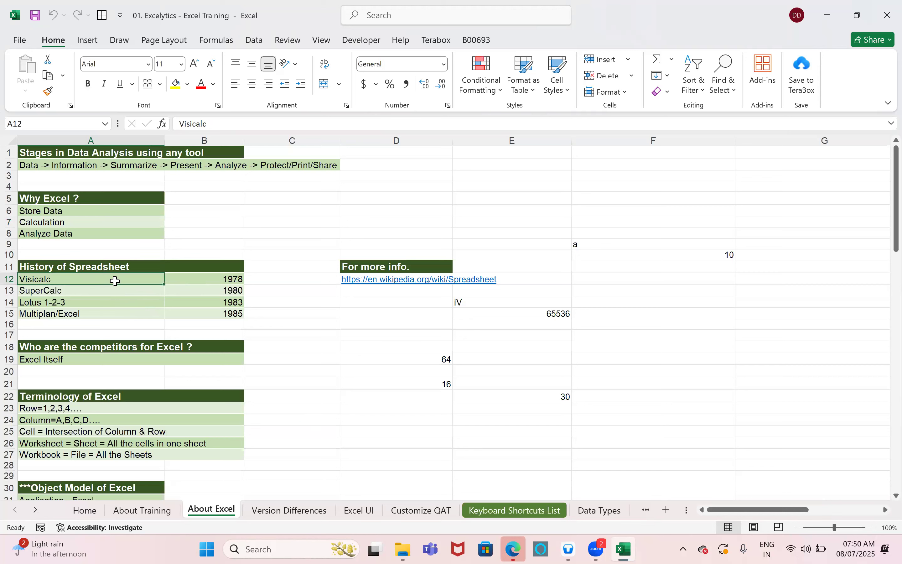
left_click(234, 282)
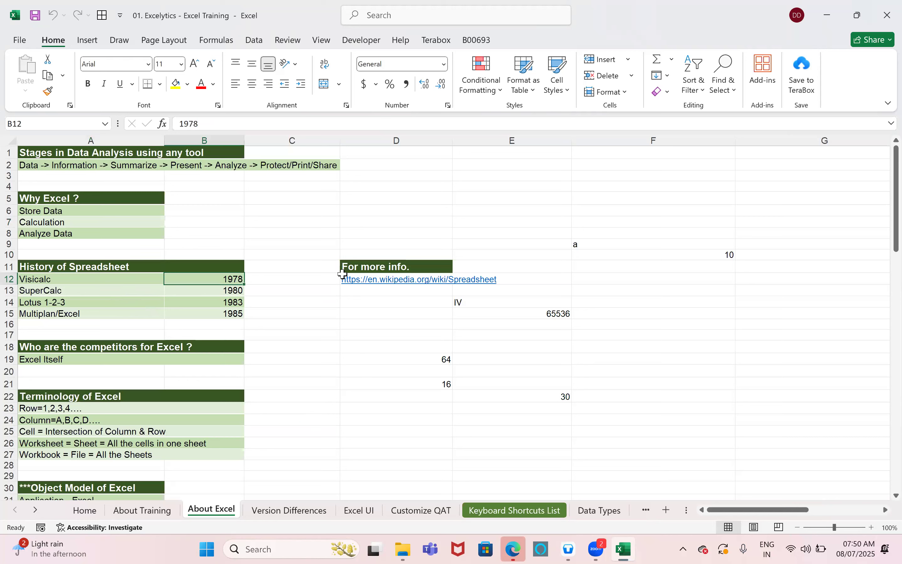
left_click(223, 290)
left_click(214, 302)
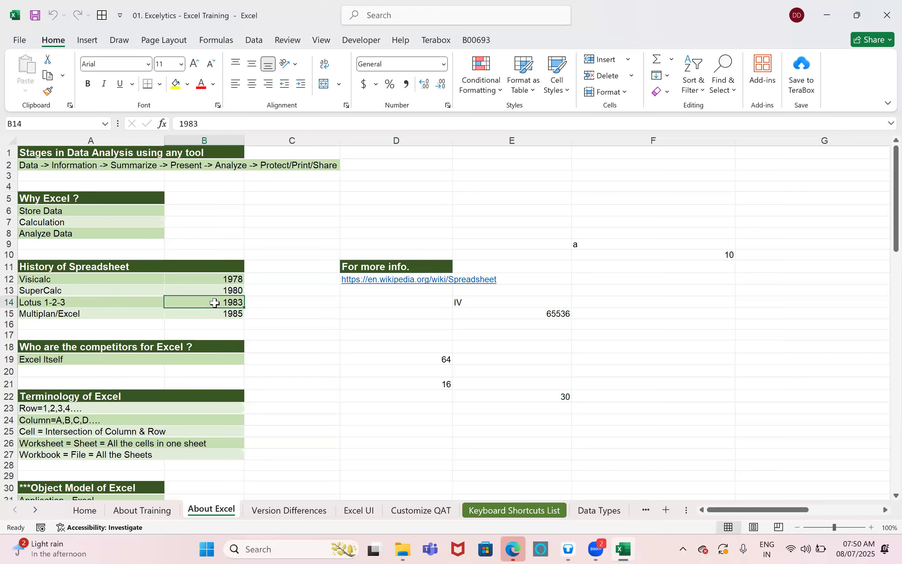
left_click(49, 315)
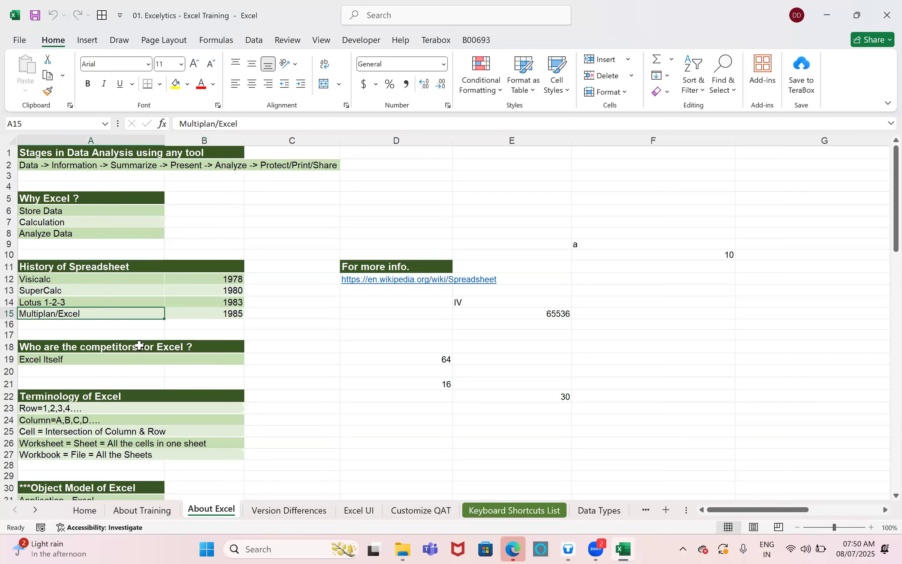
left_click(211, 321)
left_click(211, 312)
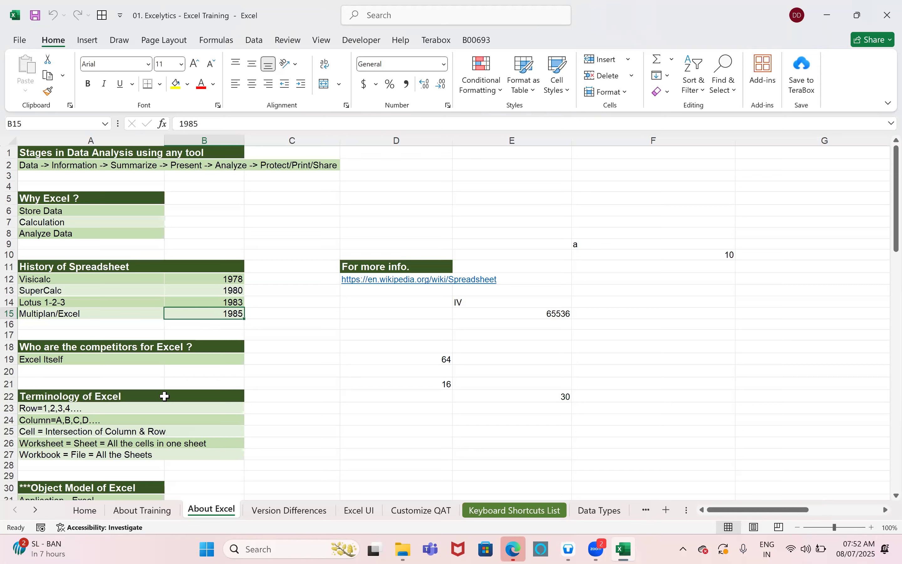
Examine the Terminology of Excel section by selecting rows 1 to 9 and several individual cells in columns D and E
left_click(60, 395)
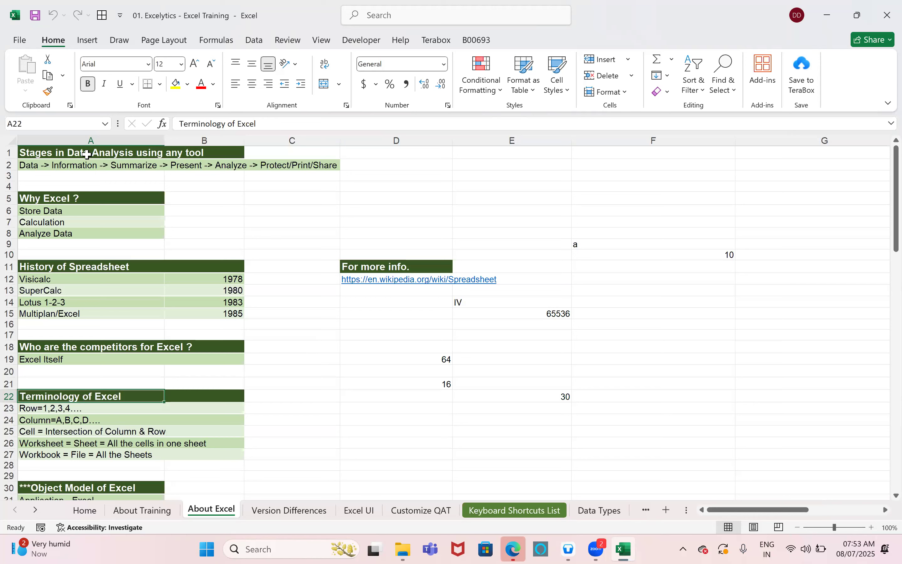
left_click_drag(11, 154, 21, 228)
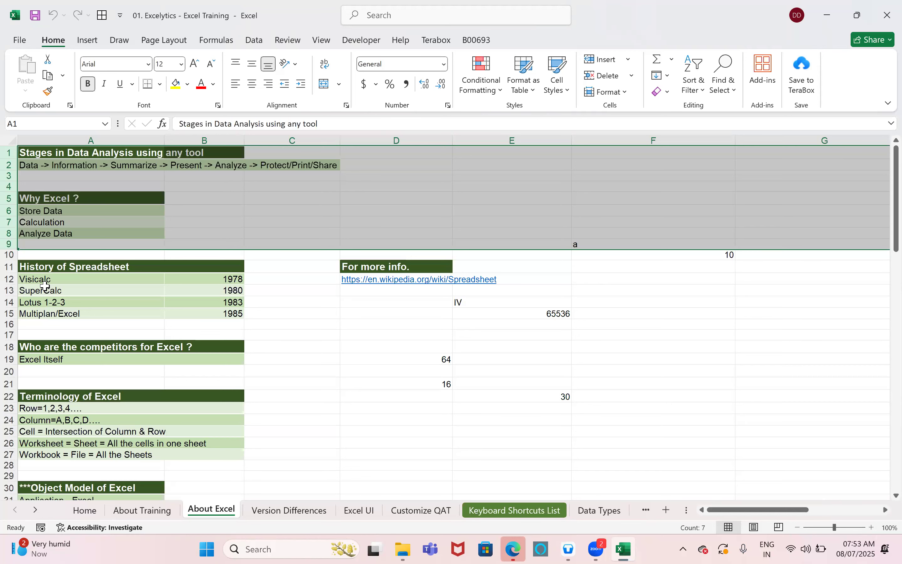
left_click(397, 363)
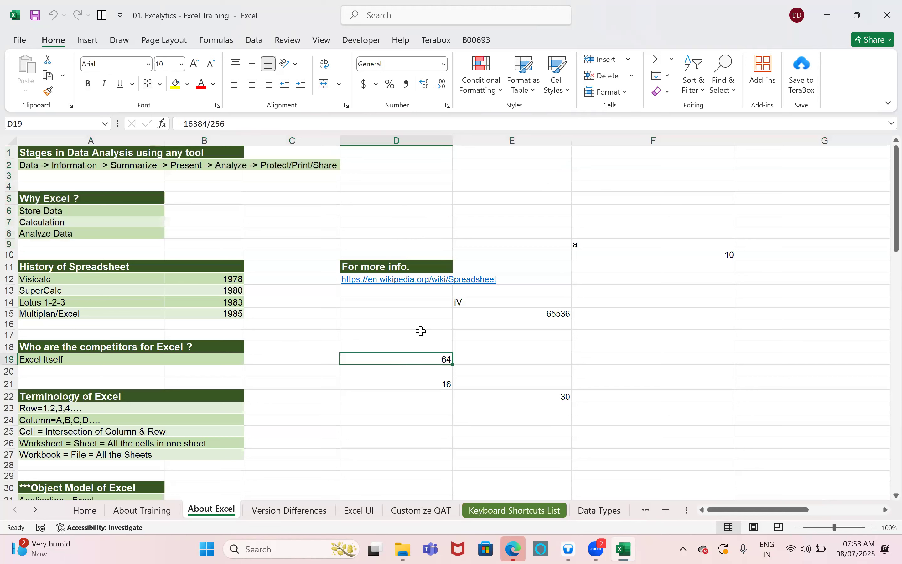
left_click(488, 202)
left_click(428, 187)
left_click(418, 223)
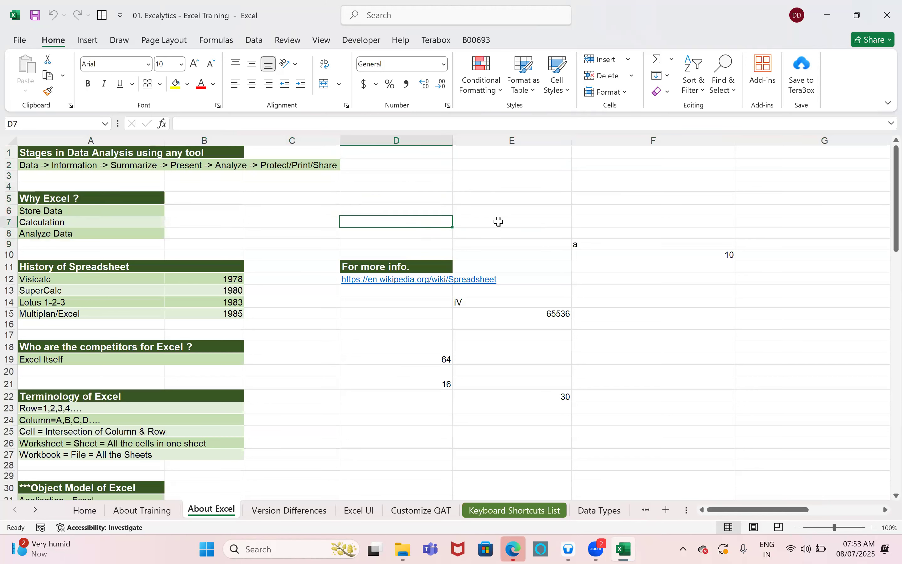
key("Up")
key("Up")
key("Right")
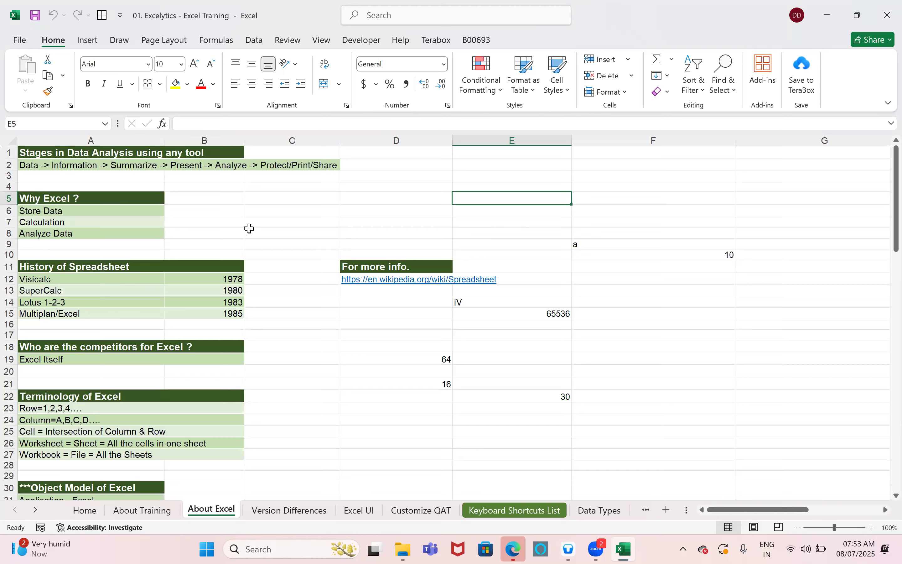
left_click(354, 380)
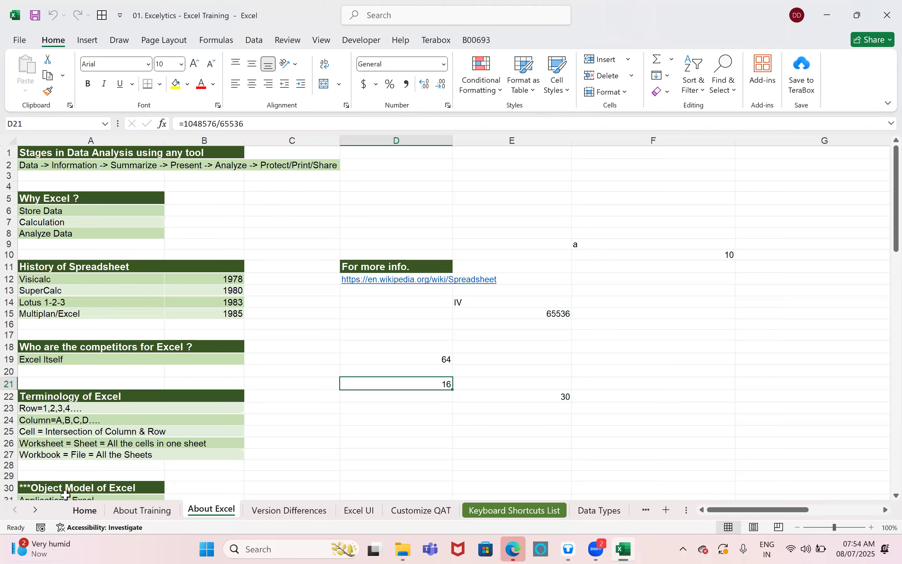
Examine the worksheet definition and browse the workbook's sheets through Keyboard Shortcuts List, returning to About Excel
left_click(44, 444)
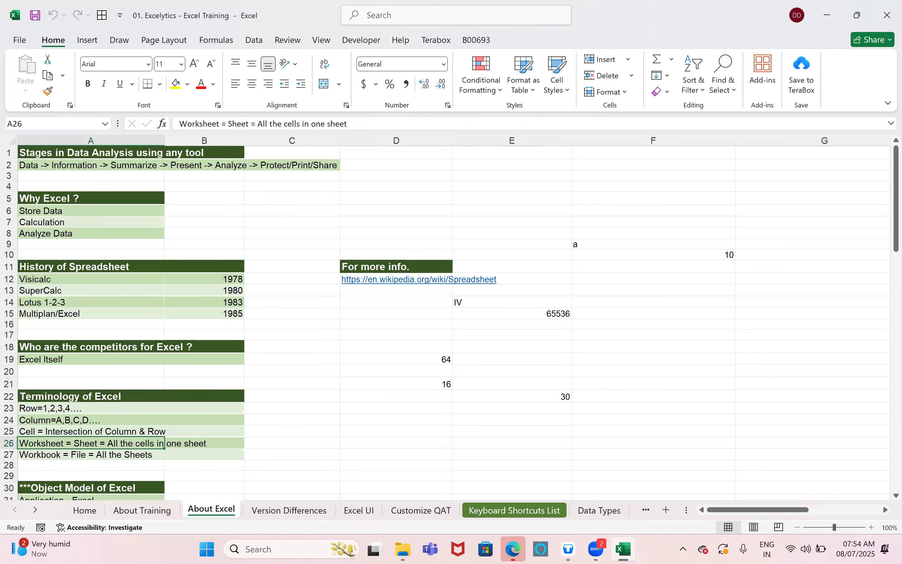
key("ctrl+Page_Down")
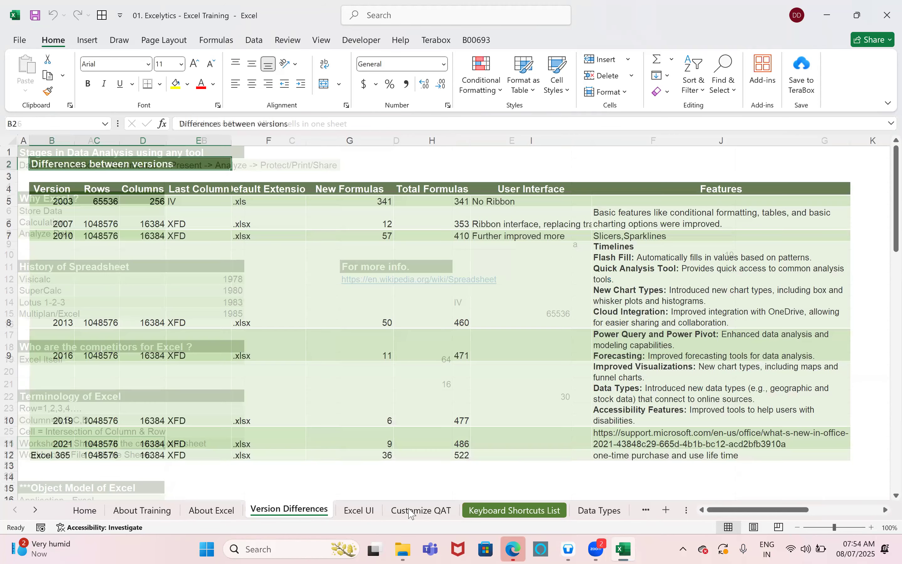
key("ctrl+Page_Down")
key("ctrl+Page_Down")
key("ctrl+Page_Down")
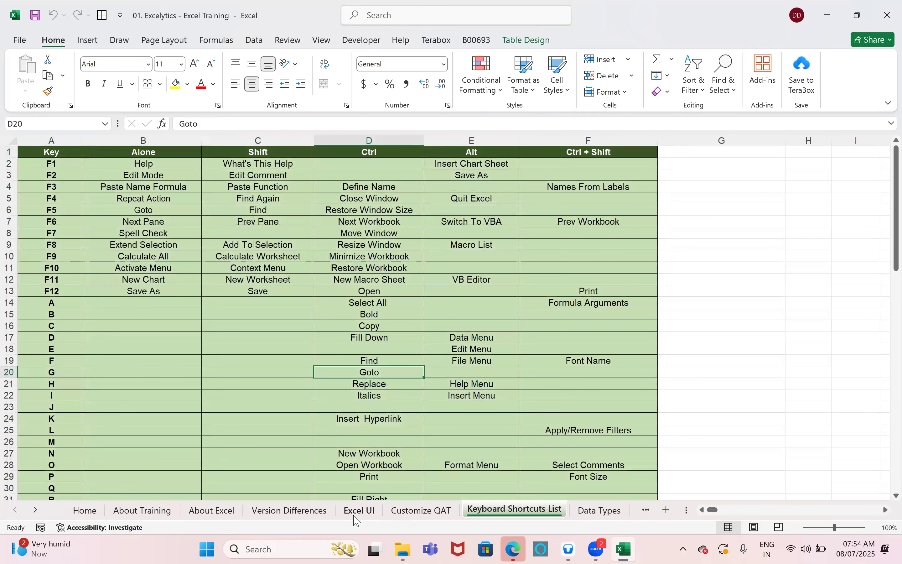
left_click(354, 510)
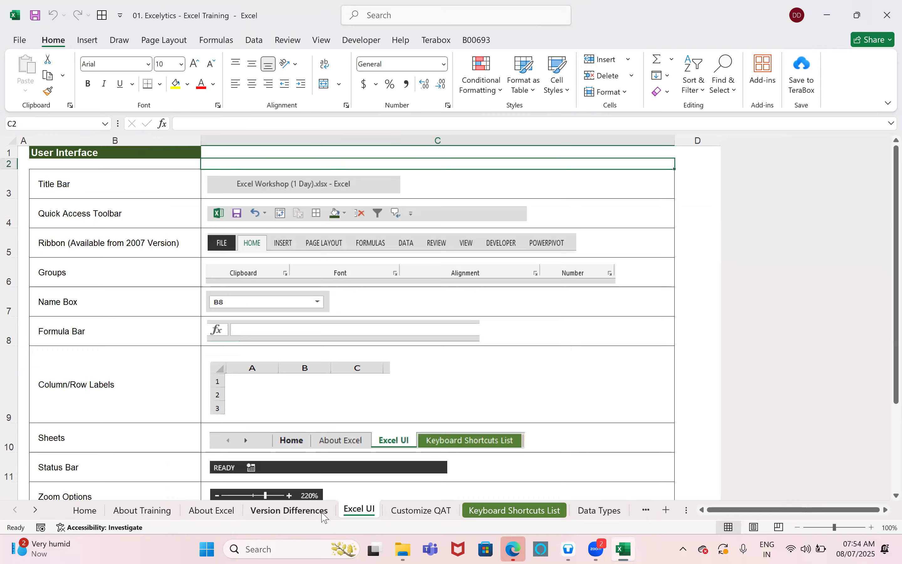
left_click(325, 516)
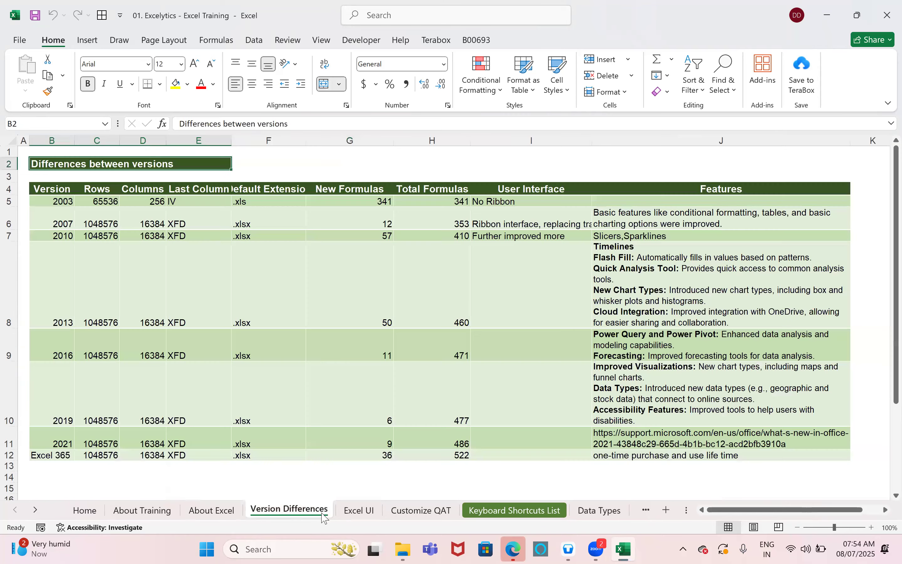
left_click(233, 511)
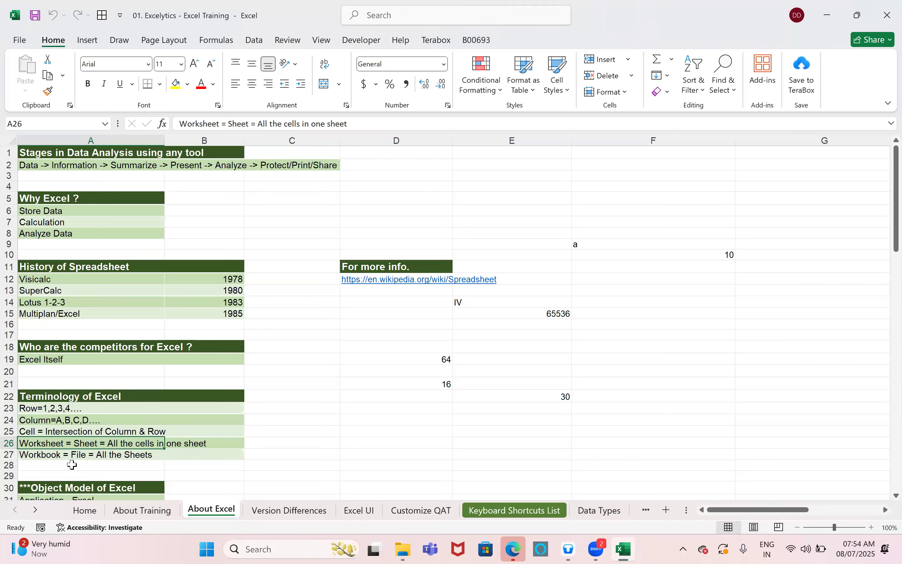
Examine the workbook definition, inspect the recent Excel files in File Explorer as examples, and return to the training workbook
left_click(112, 457)
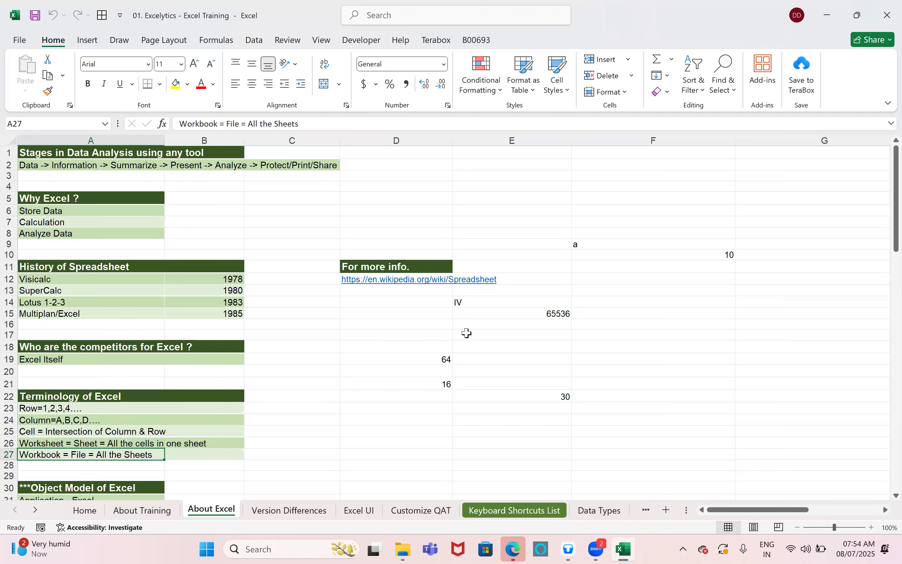
mouse_move(403, 548)
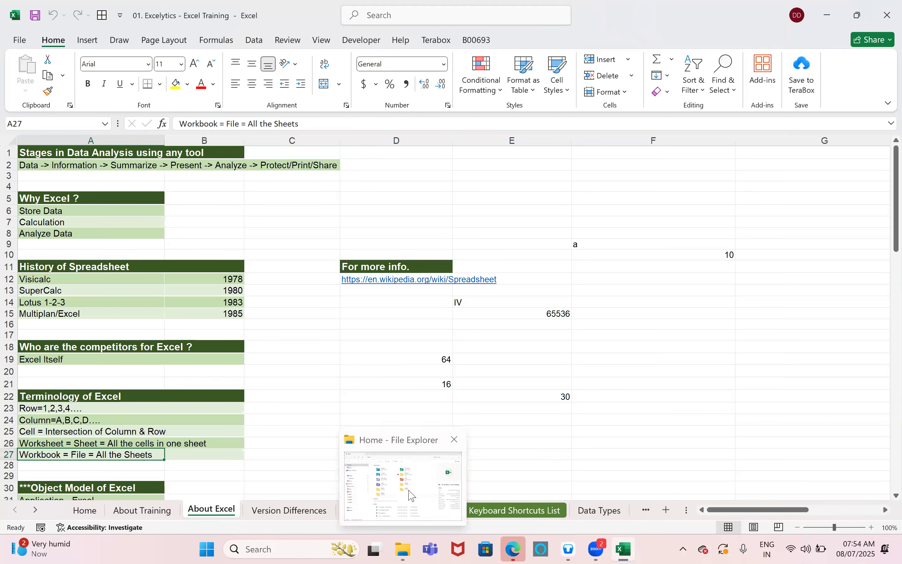
left_click(404, 492)
left_click(323, 420)
left_click(316, 440)
left_click(310, 459)
scroll(367, 435, "down", 3)
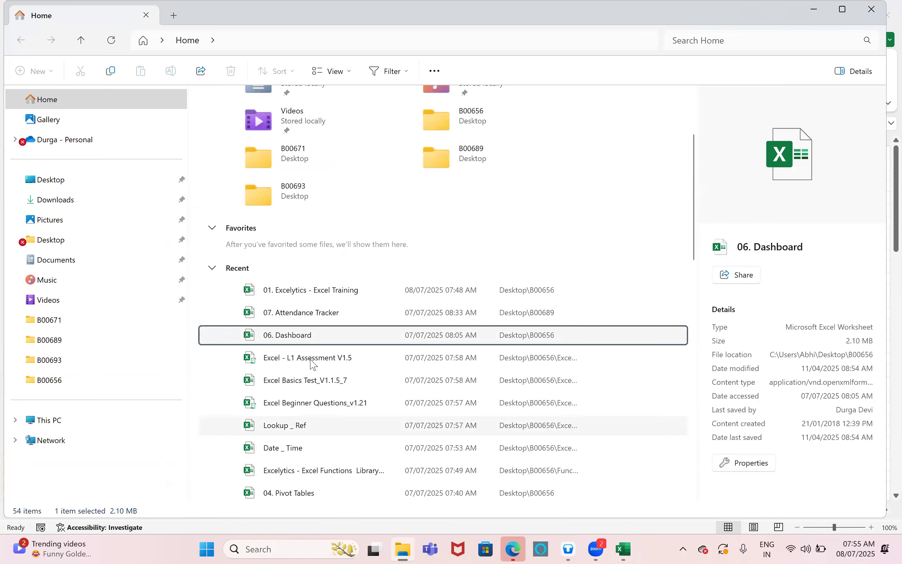
left_click(314, 364)
left_click(312, 382)
left_click(314, 410)
left_click(314, 416)
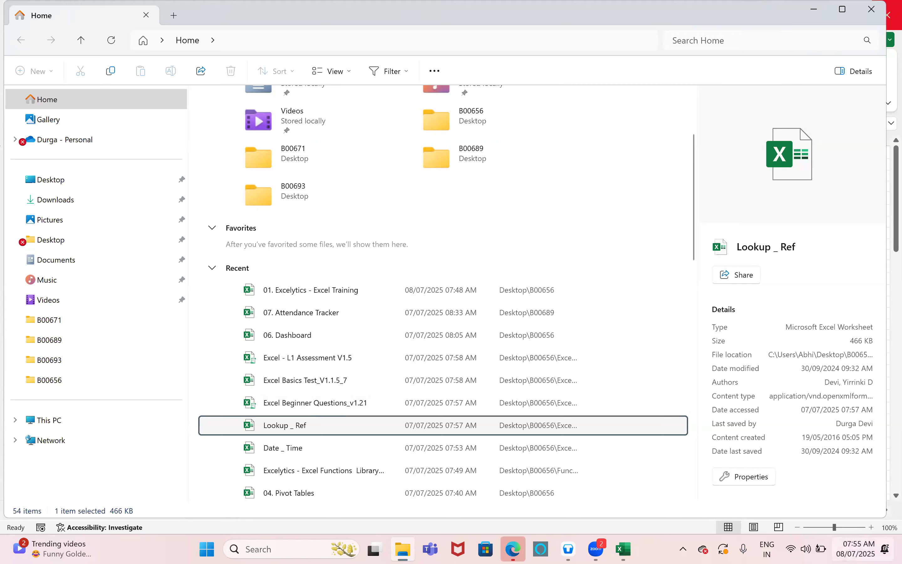
left_click(813, 10)
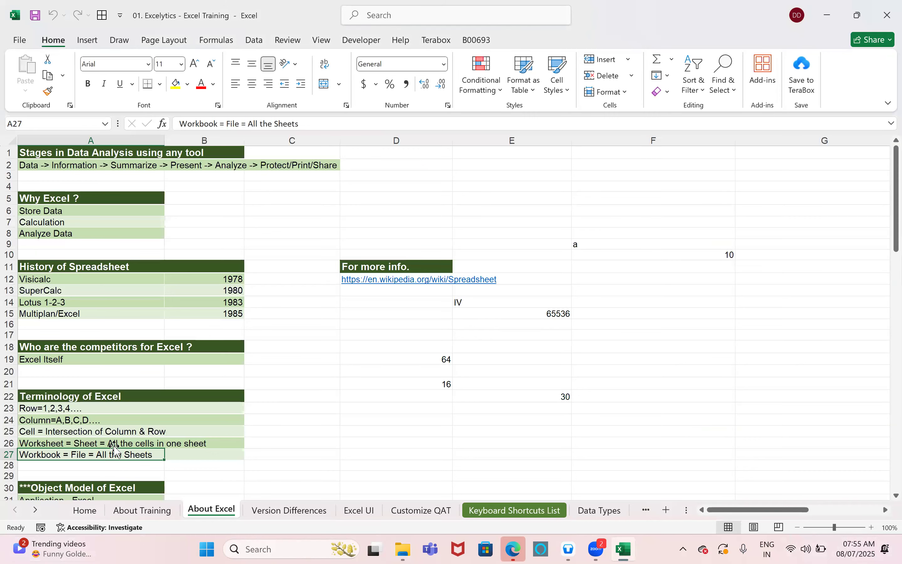
Examine the Object Model of Excel section, starting with the Application - Excel entry
scroll(115, 445, "down", 2)
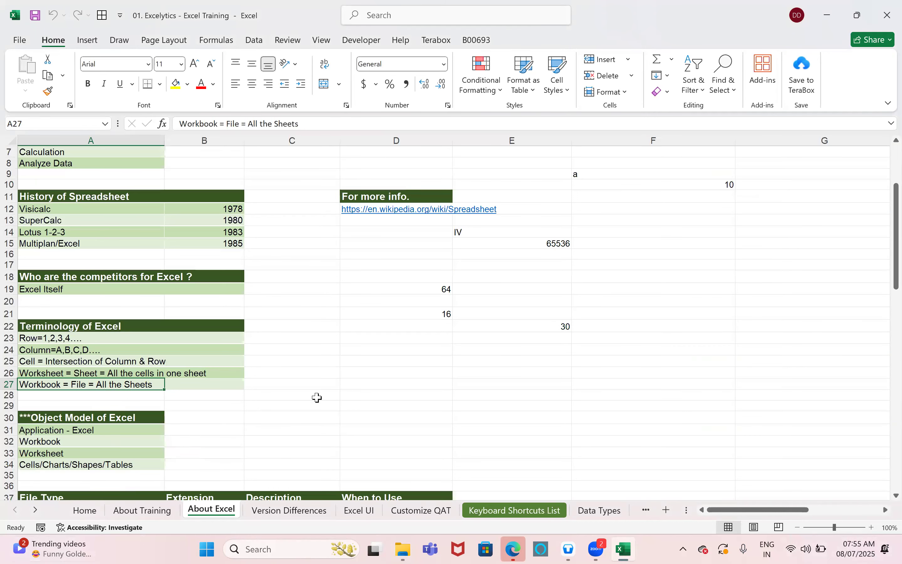
scroll(317, 397, "down", 2)
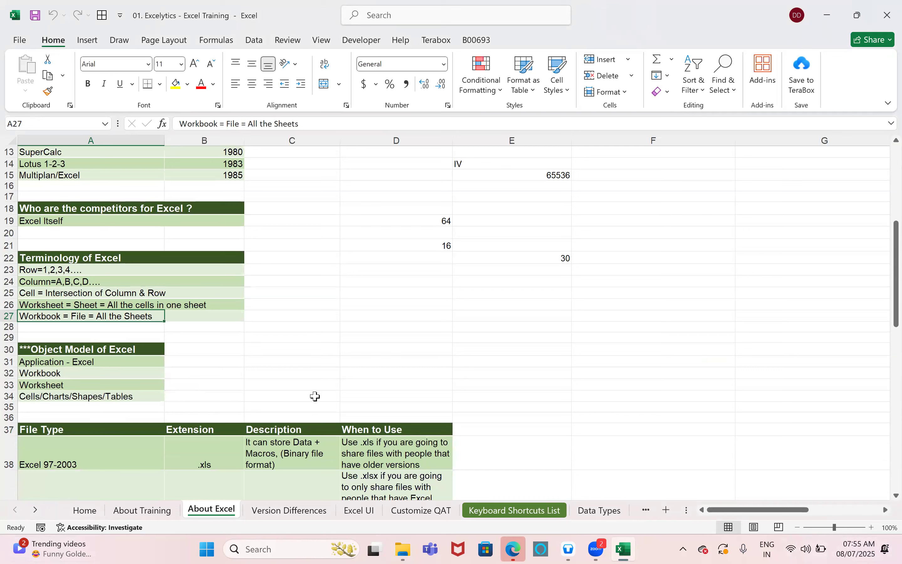
left_click(354, 301)
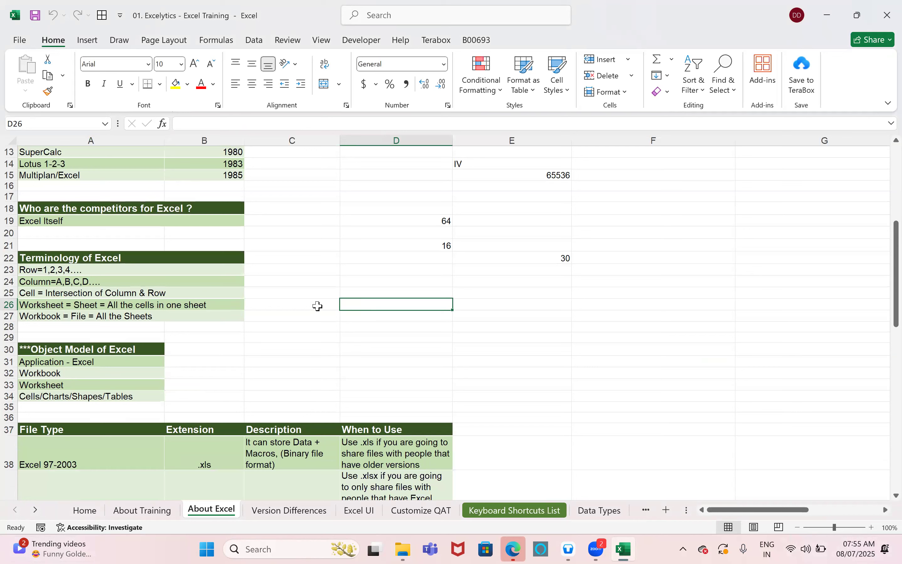
left_click(33, 363)
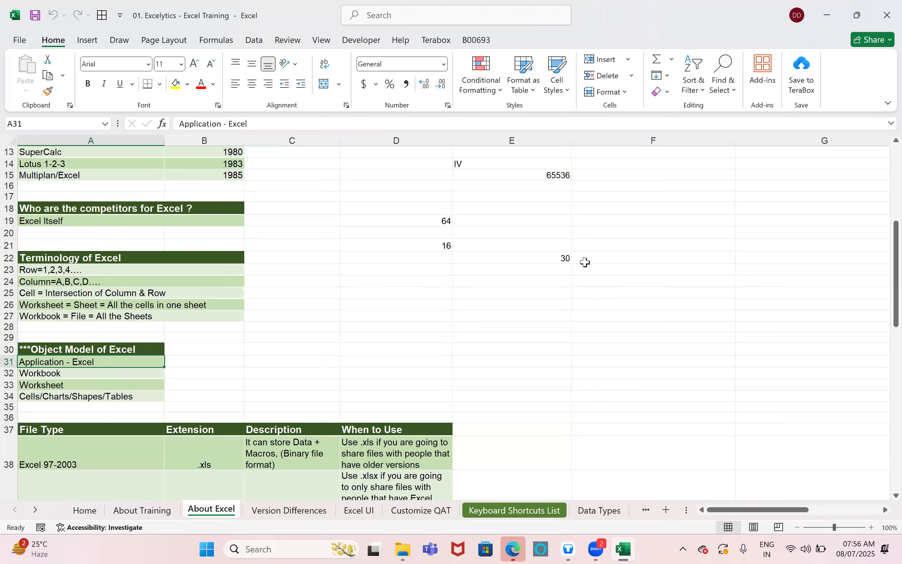
left_click(406, 336)
left_click(556, 336)
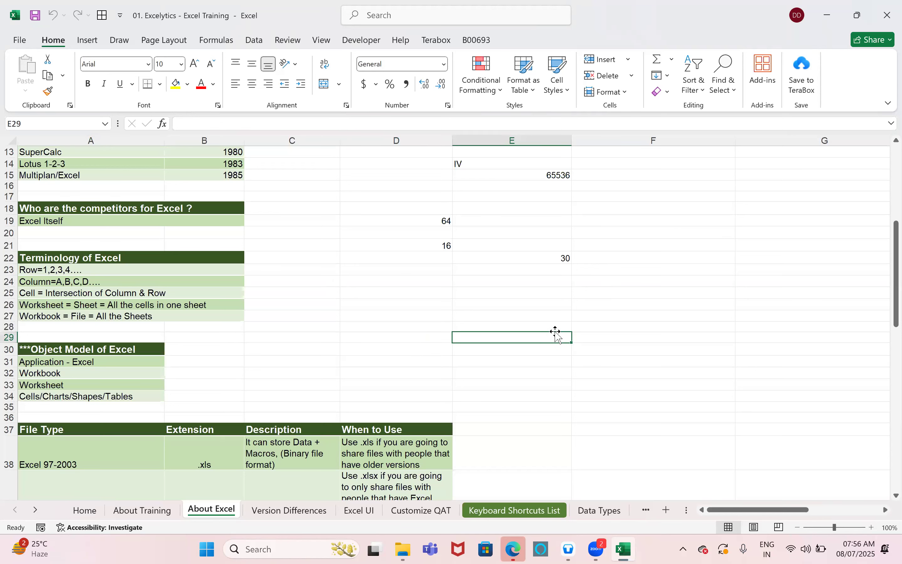
left_click(399, 264)
left_click(391, 323)
left_click(506, 327)
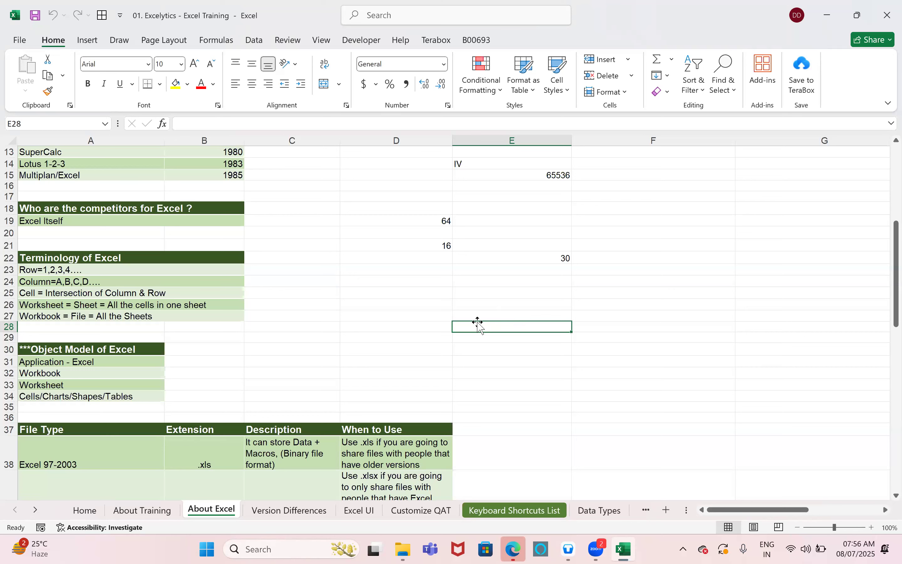
left_click(461, 348)
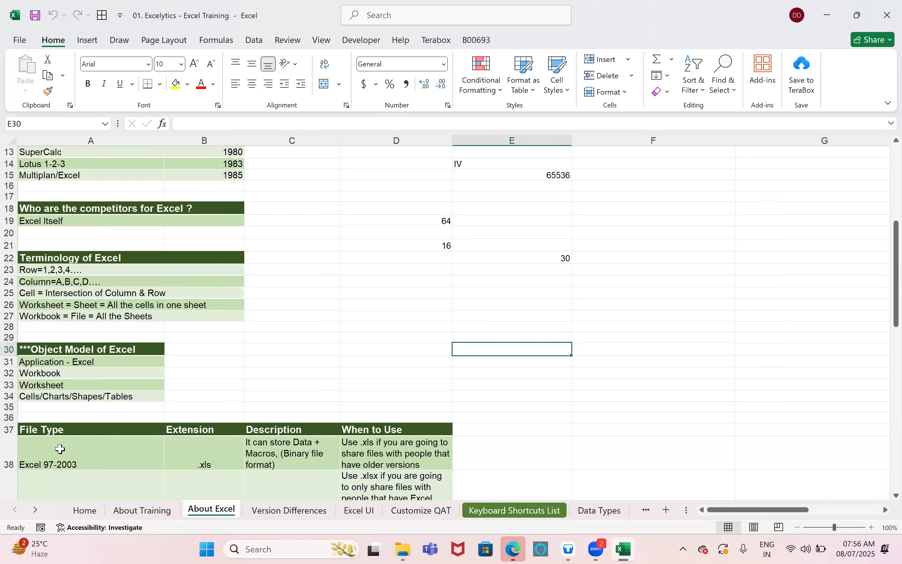
Examine the Object Model of Excel section and the .xlsx and .xls extensions in the File Type table
left_click(376, 287)
scroll(104, 375, "down", 1)
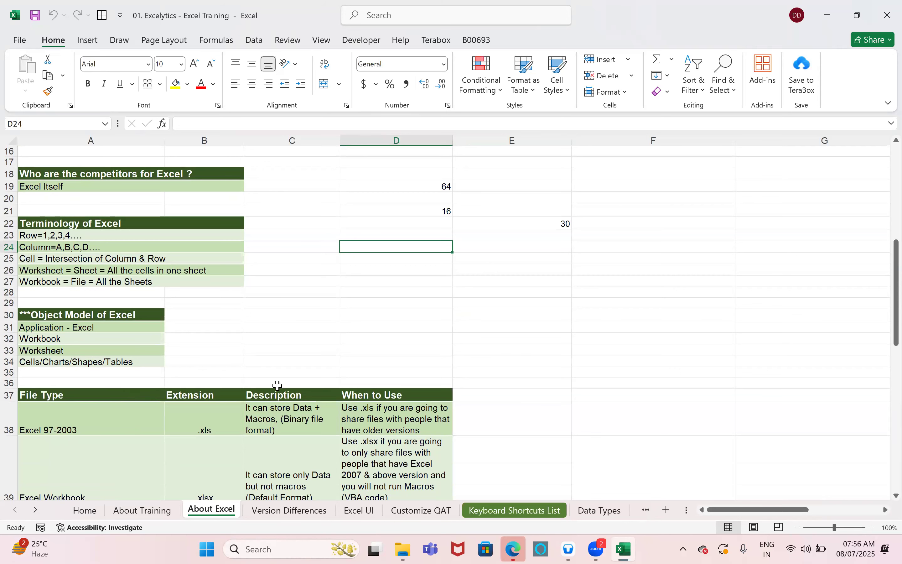
scroll(482, 292, "down", 2)
left_click(492, 267)
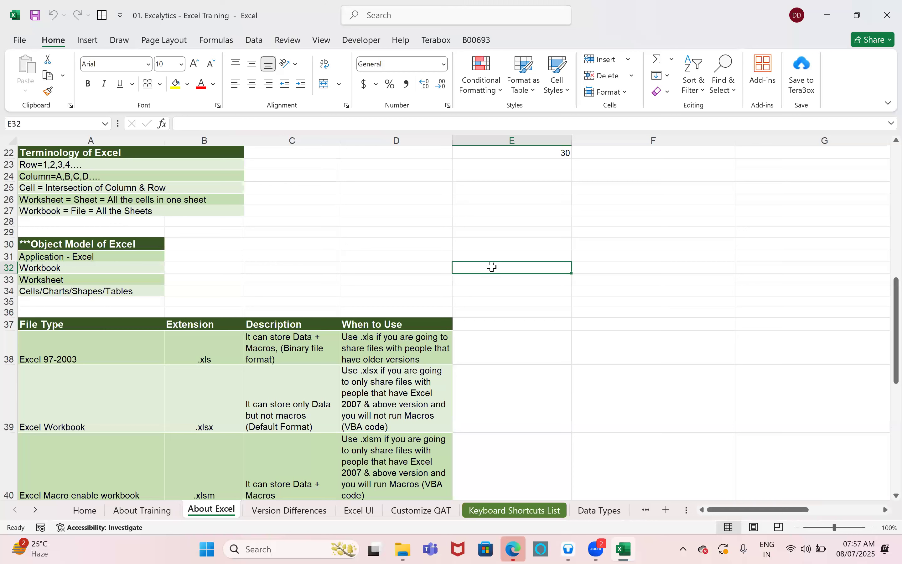
left_click(216, 370)
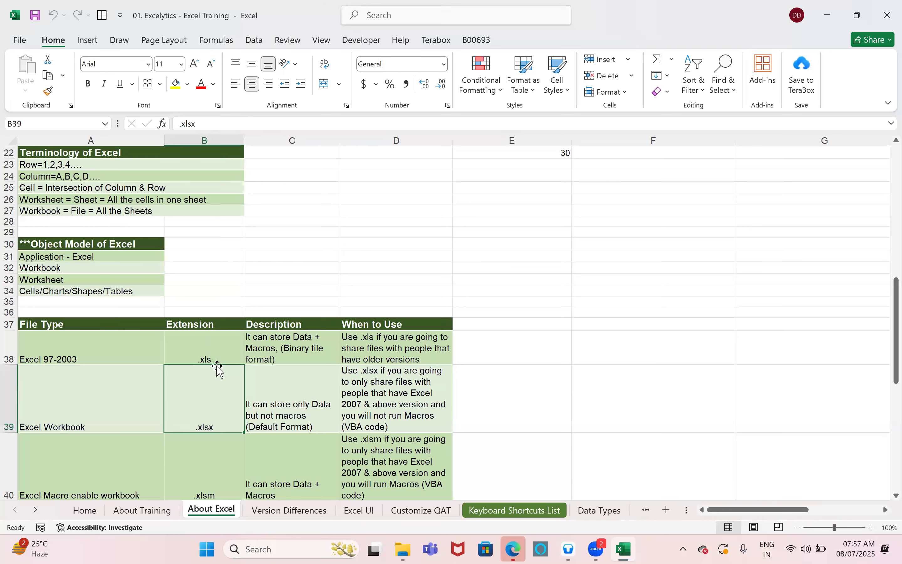
left_click(212, 346)
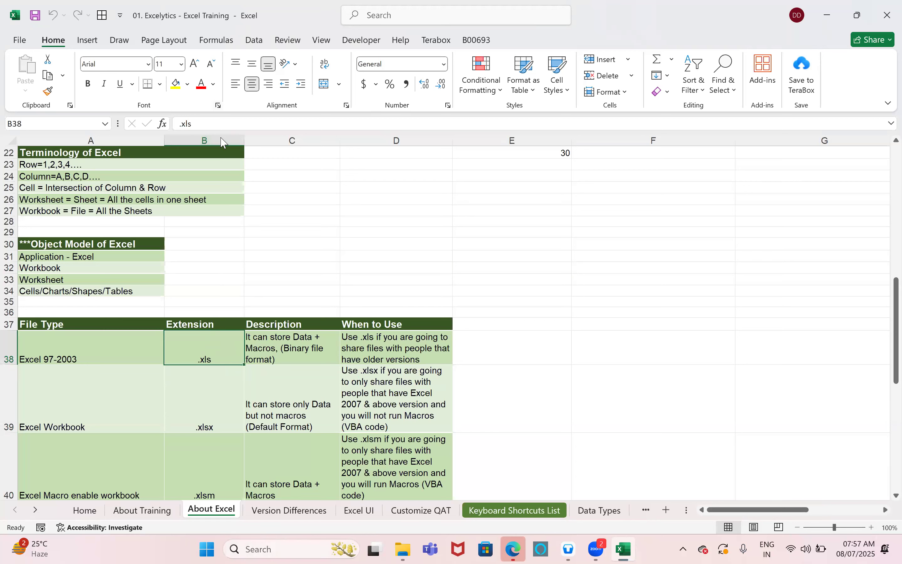
Examine the file types offered for saving the workbook to a folder, and return to the sheet without saving
left_click(404, 66)
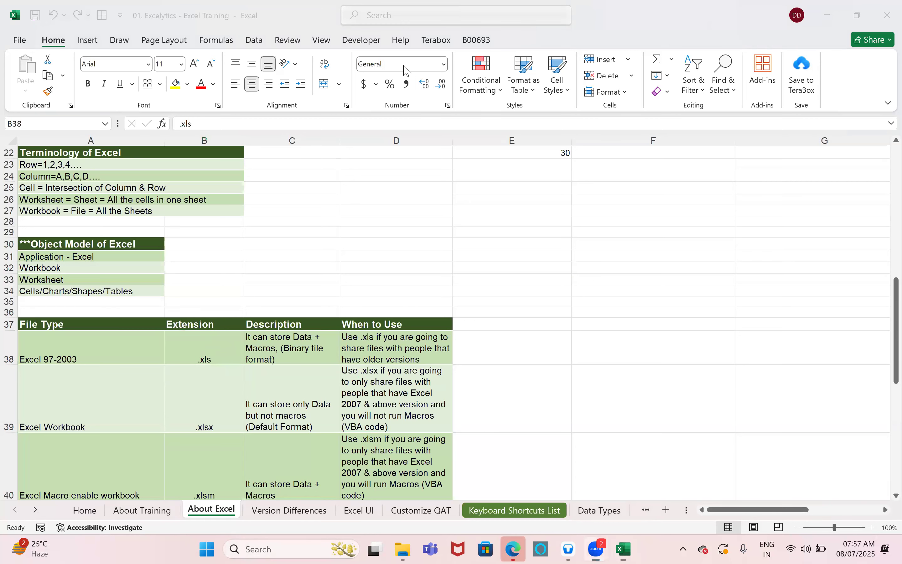
left_click(17, 42)
left_click(19, 40)
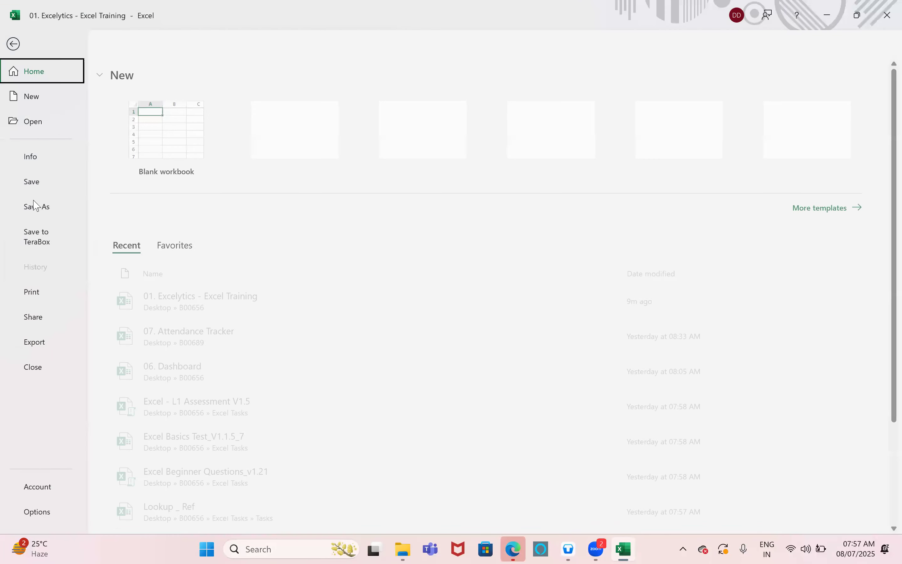
left_click(37, 207)
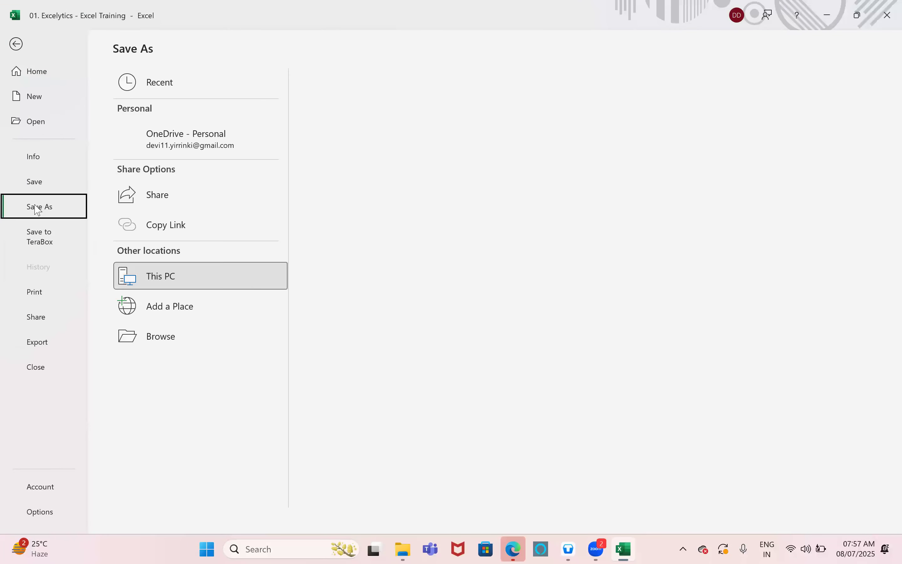
left_click(171, 337)
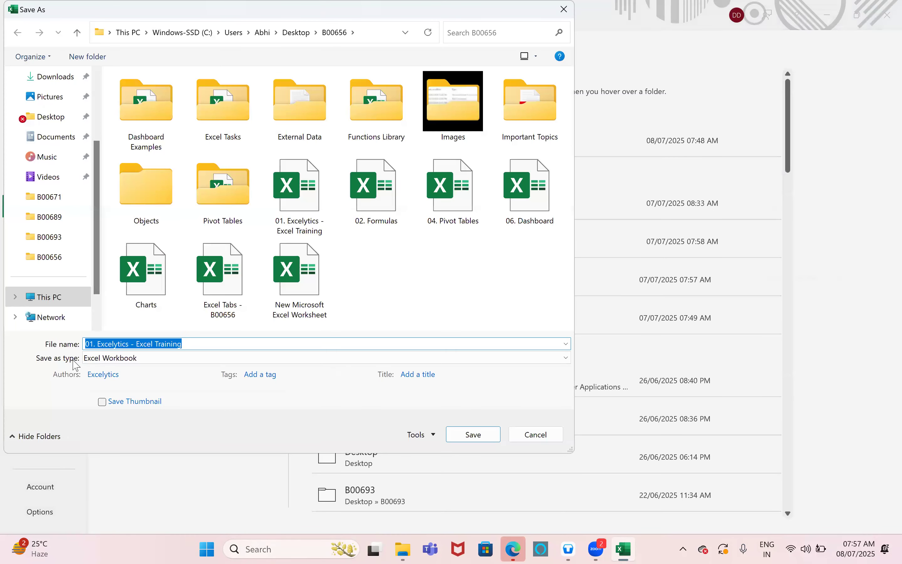
left_click(98, 362)
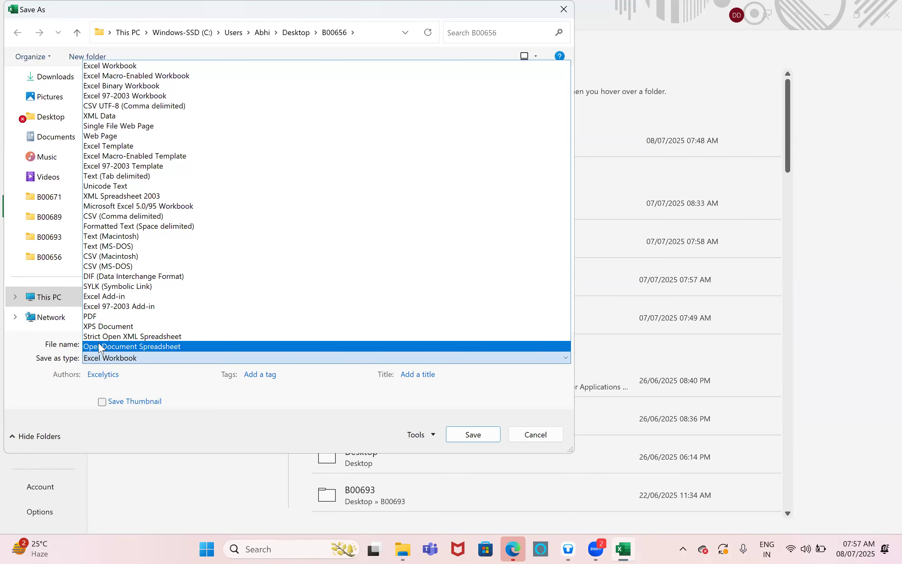
left_click(530, 438)
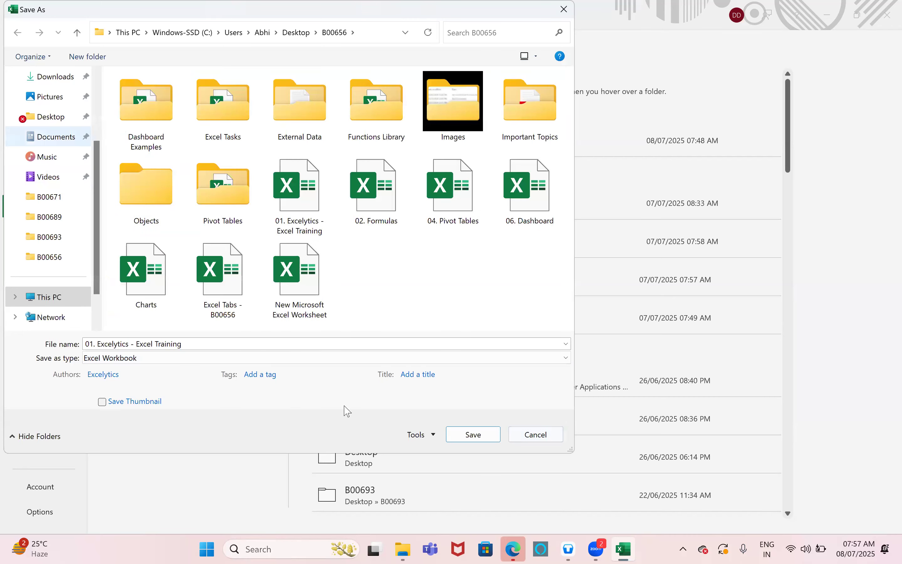
left_click(536, 434)
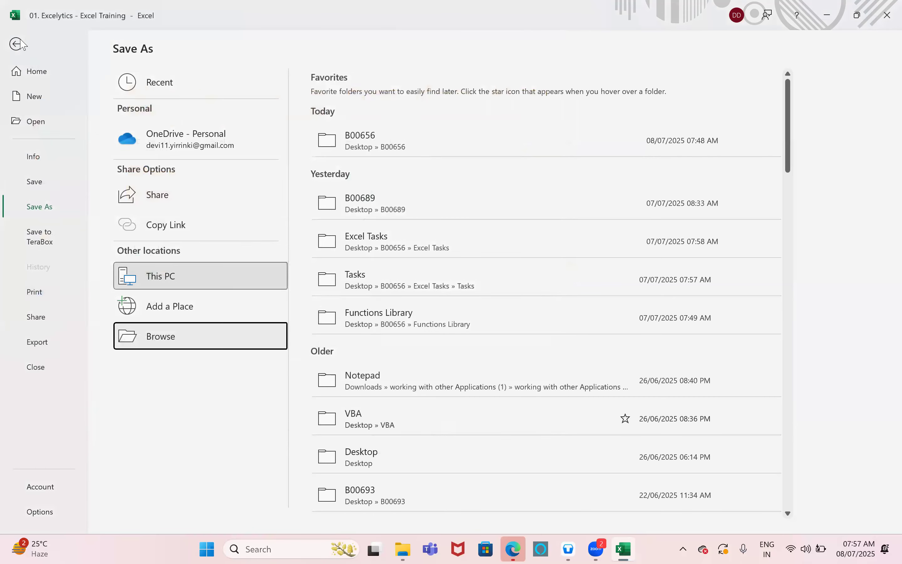
left_click(16, 44)
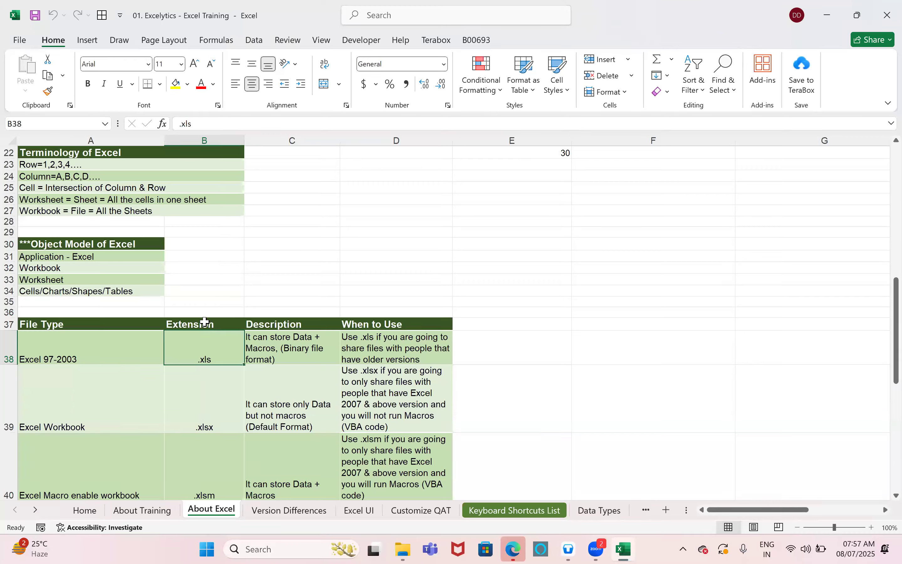
Examine the Excel 97-2003 row of the File Type table, including its .xls extension and description
scroll(205, 321, "down", 1)
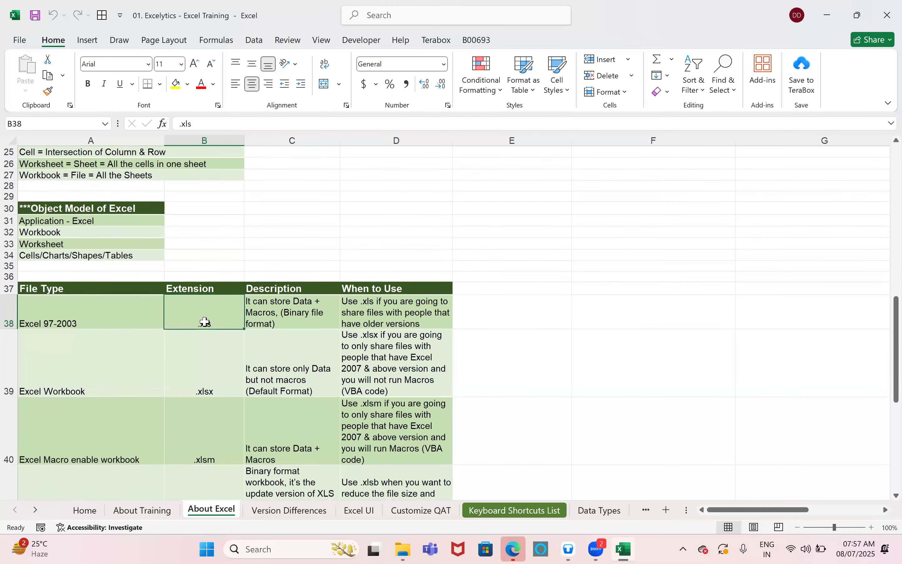
left_click(116, 319)
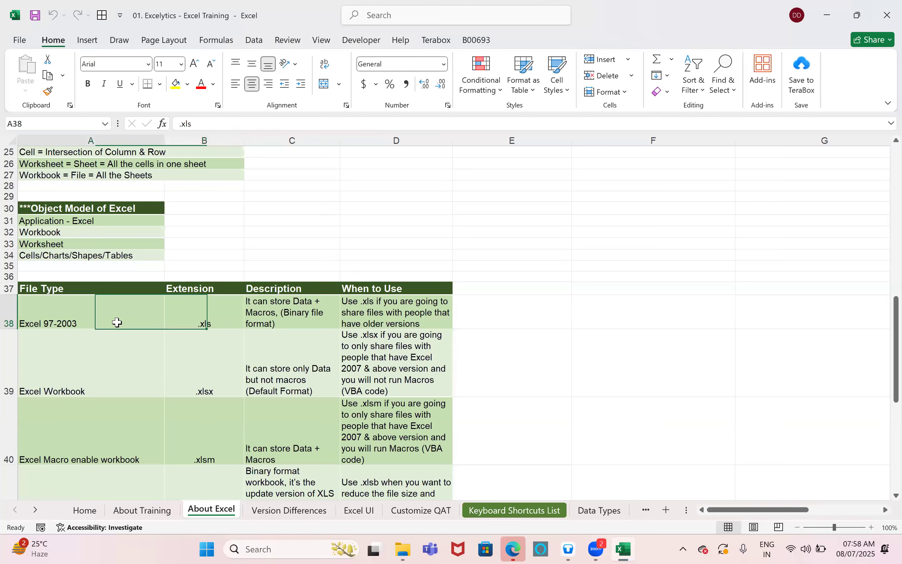
left_click(203, 315)
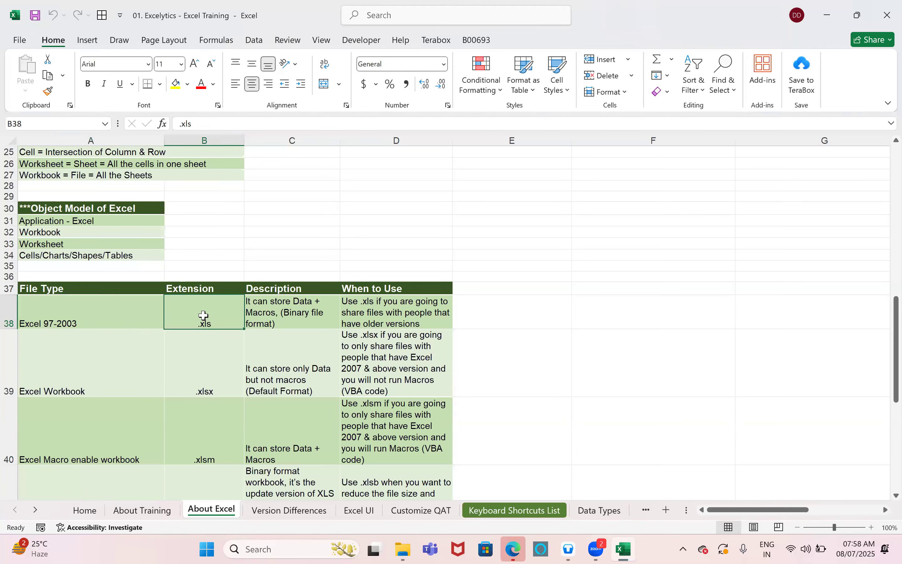
left_click(255, 310)
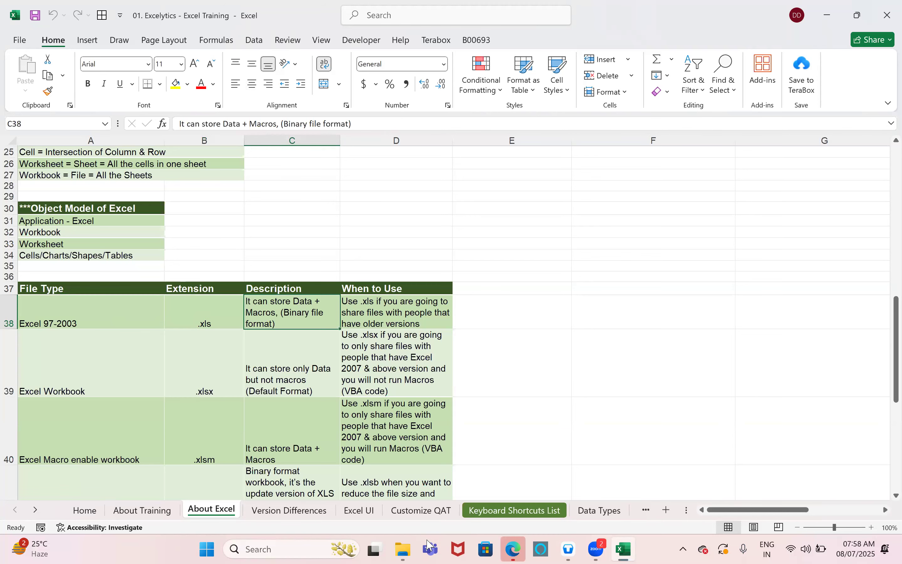
Examine the macro-enabled files in the B00693 folder in File Explorer and open the VBA WE - 24May25 workbook
mouse_move(403, 549)
left_click(415, 500)
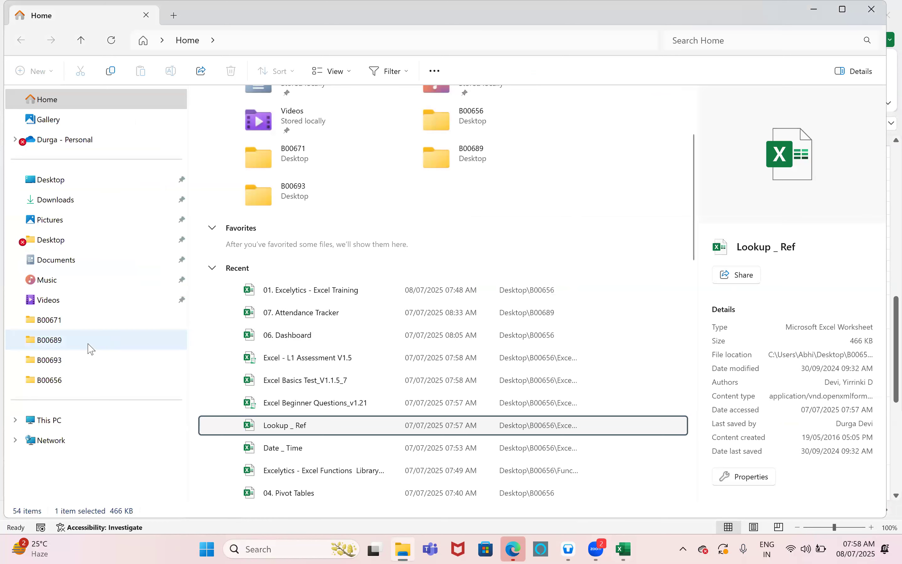
left_click(63, 365)
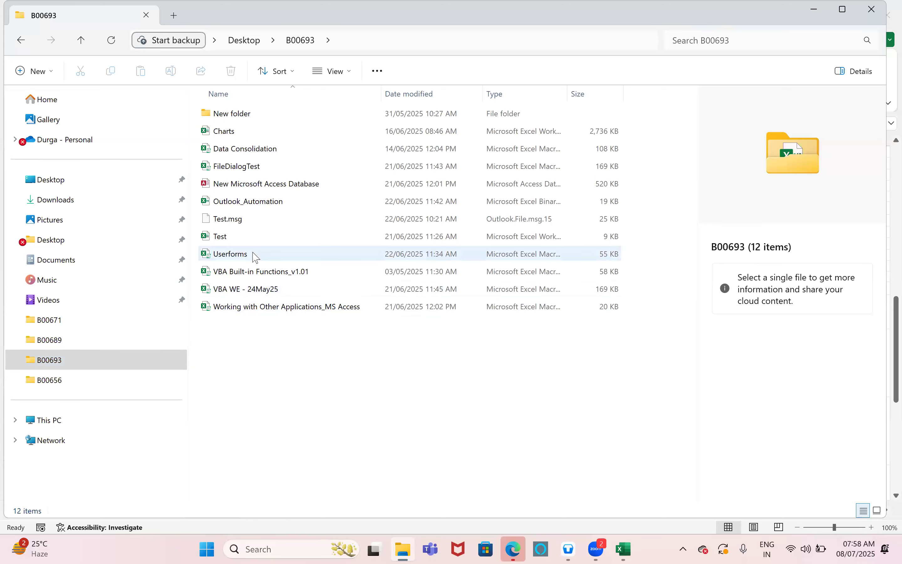
left_click(251, 153)
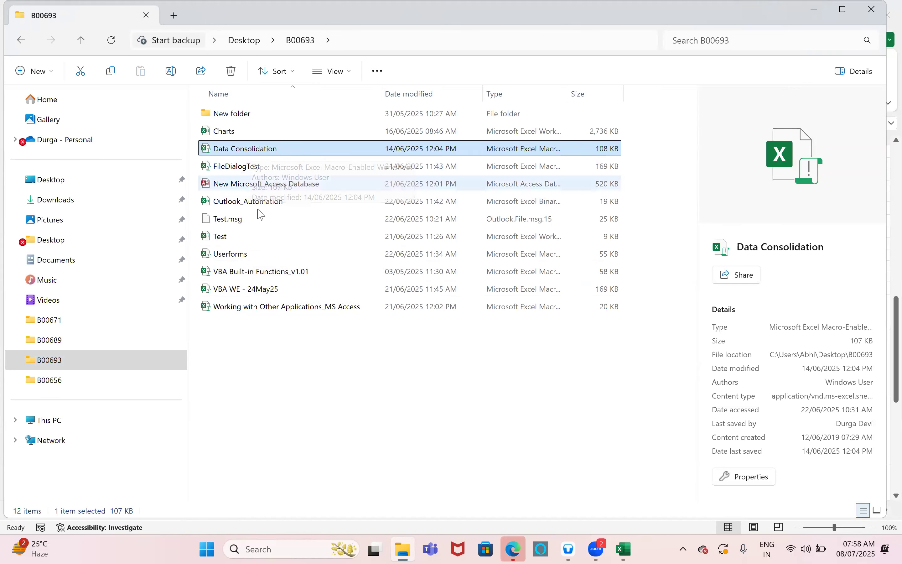
left_click(266, 276)
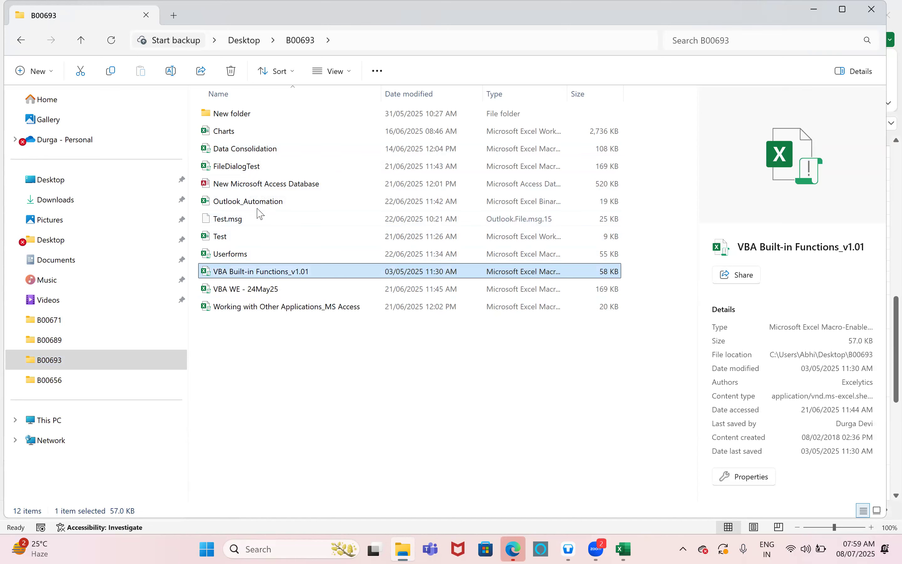
left_click(246, 291)
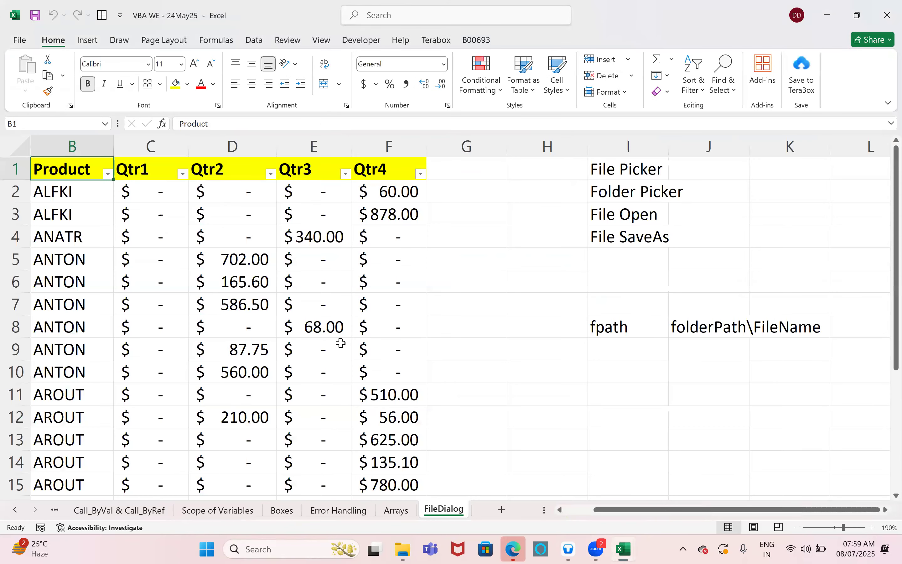
Display the Data sheet of the VBA WE - 24May25 workbook
scroll(338, 342, "down", 2)
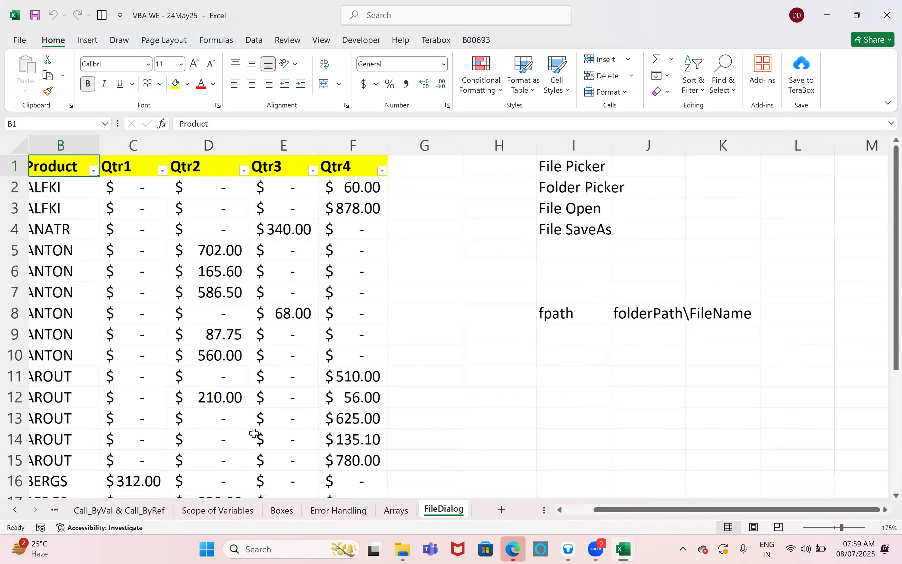
scroll(47, 512, "down", 2)
left_click(17, 511)
left_click(17, 510)
left_click(16, 510)
left_click(17, 510)
left_click(17, 511)
left_click(17, 511)
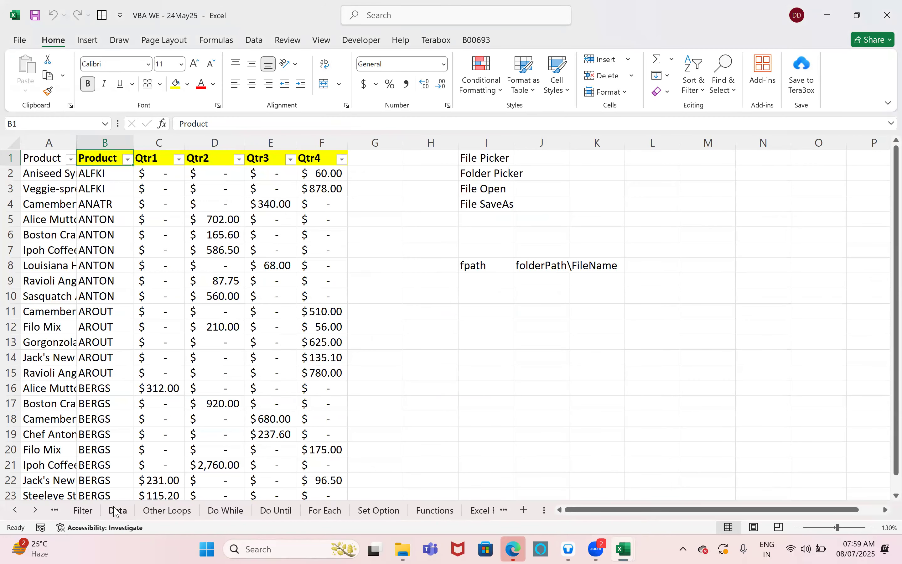
left_click(118, 510)
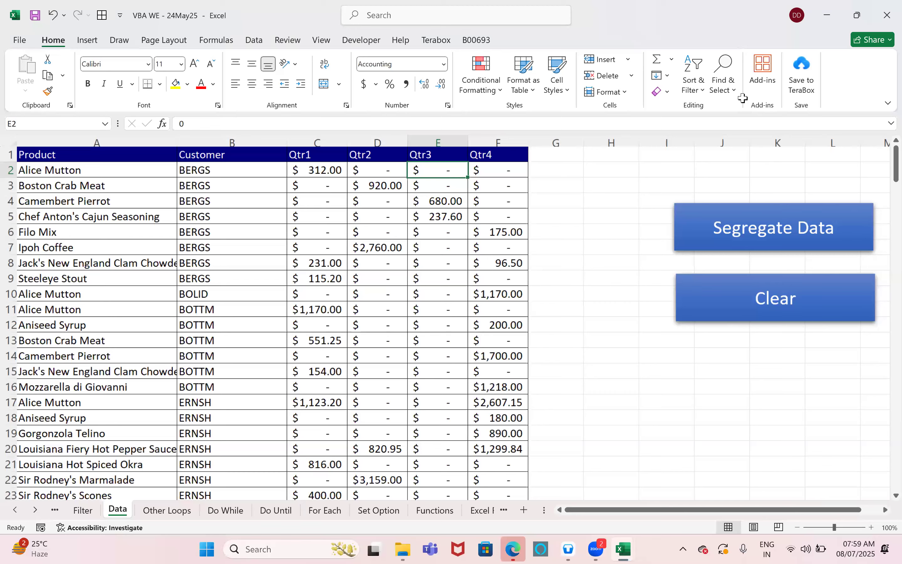
Create a blank workbook and copy the product and customer quarterly table from the Data sheet into it at A1
key("ctrl+n")
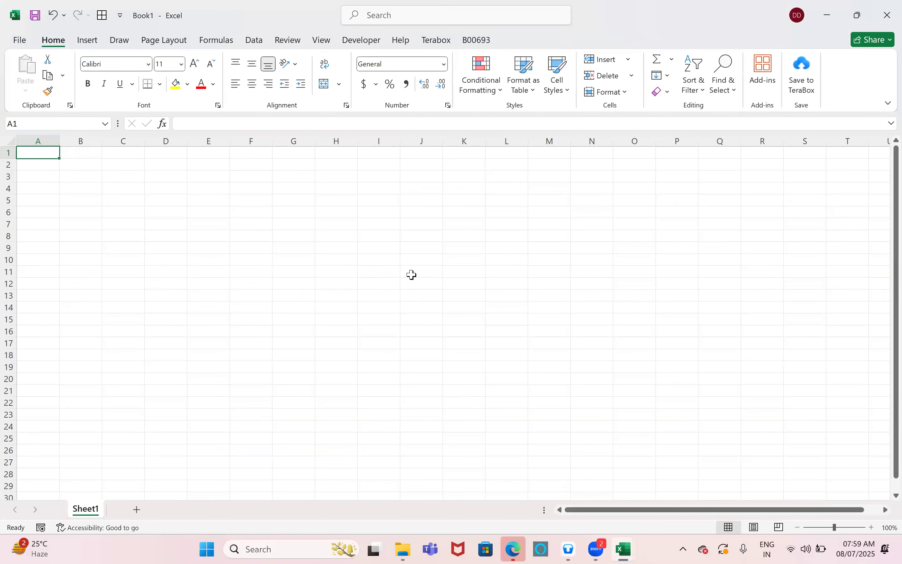
key("alt+Tab")
left_click_drag(44, 137, 396, 164)
key("ctrl+c")
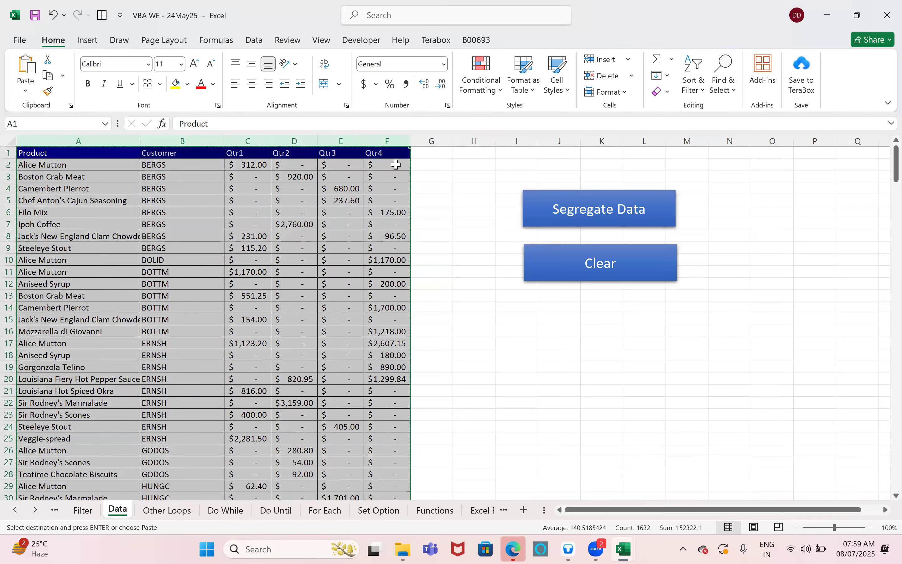
key("alt+Tab")
key("super+Tab")
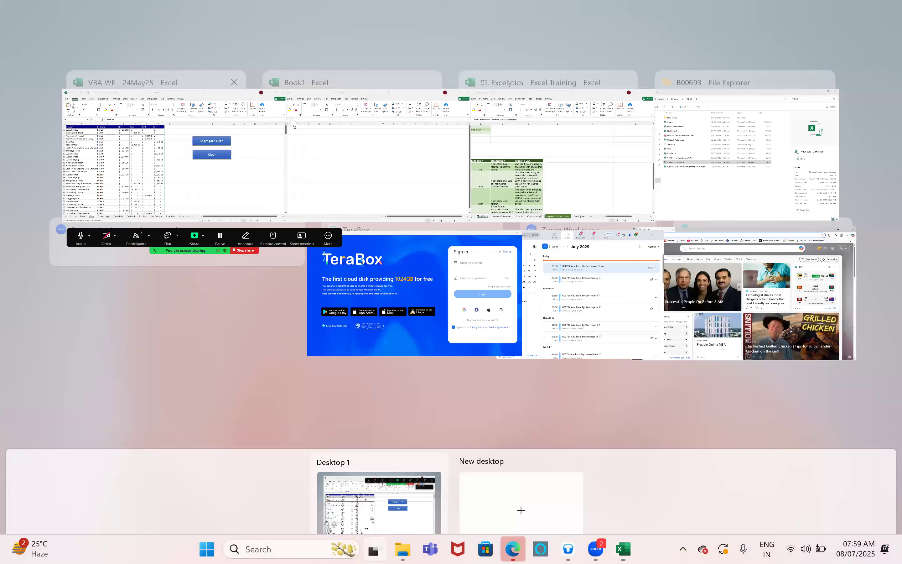
key("Return")
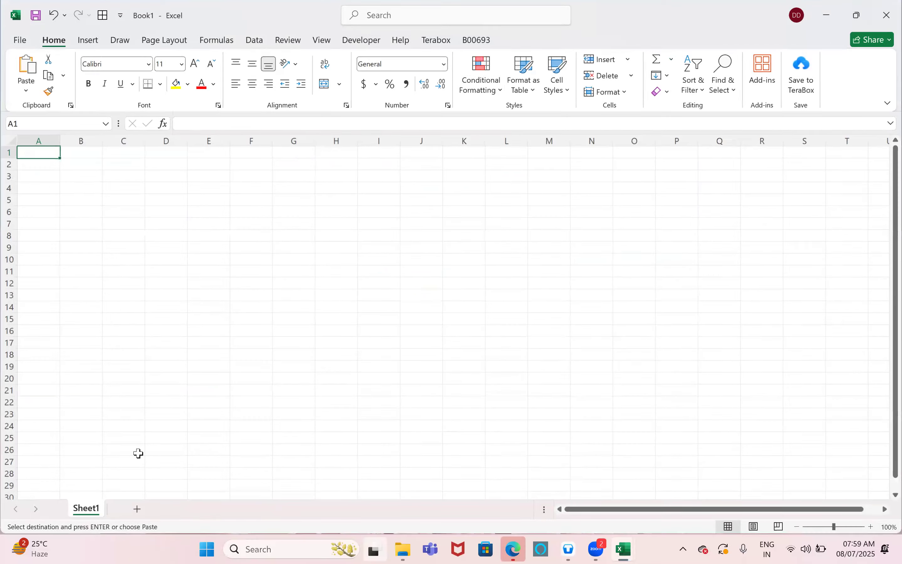
key("ctrl+v")
Rename the new workbook's sheet as Data and deselect the pasted table
type("Data")
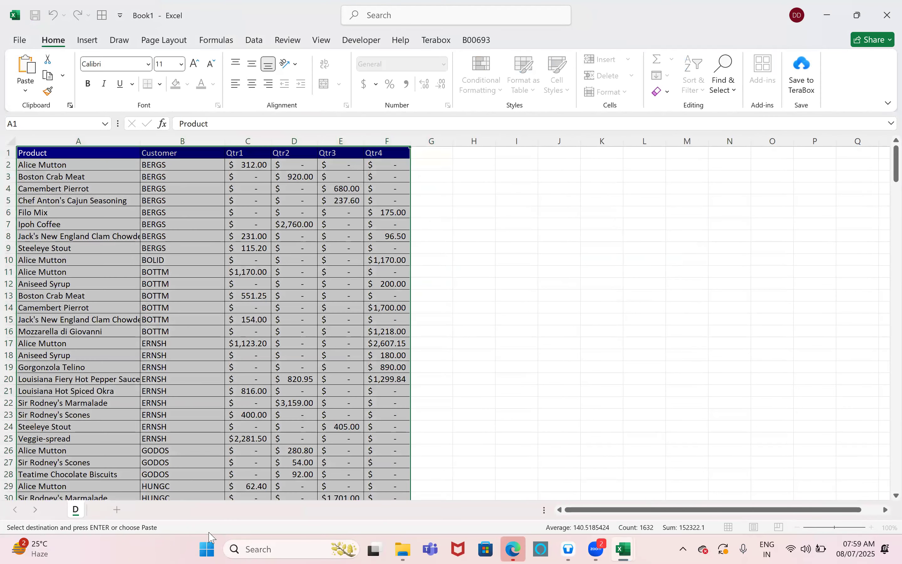
key("Return")
left_click(563, 260)
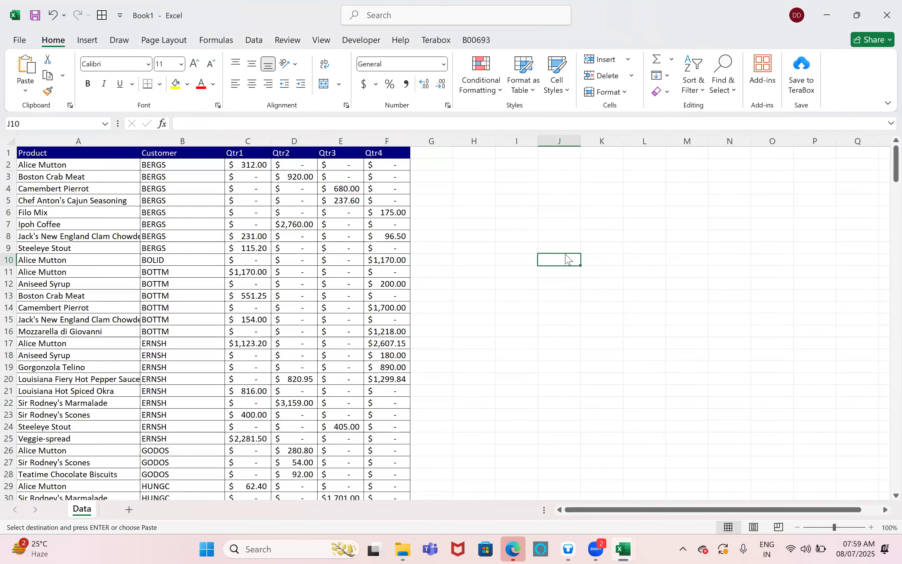
Open the macro assigned to the Segregate Data button in VBA WE - 24May25 for editing
key("alt+Tab")
right_click(565, 191)
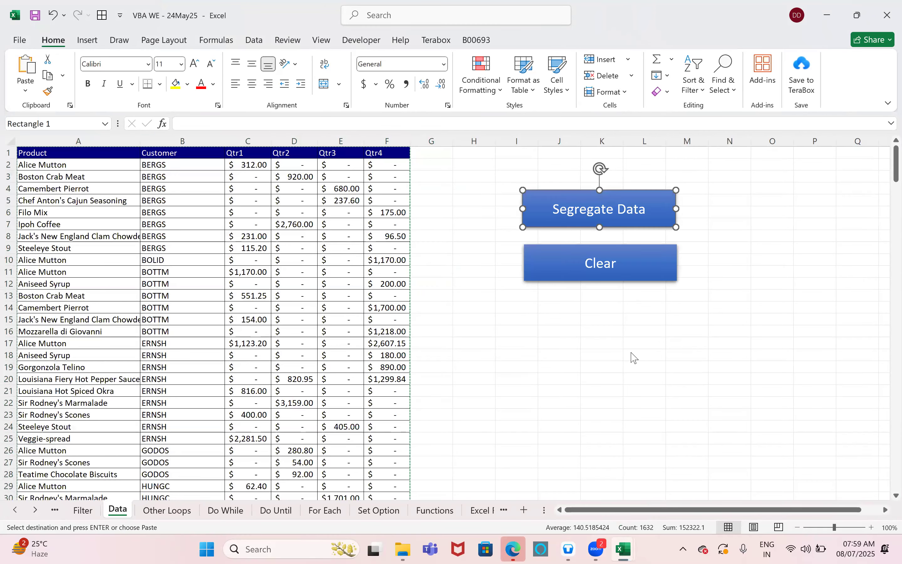
left_click(613, 297)
right_click(545, 219)
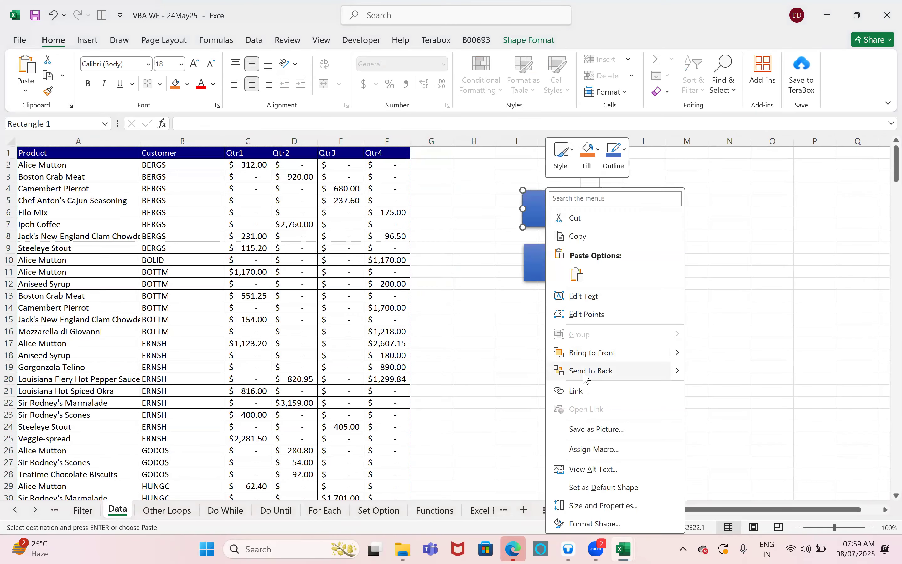
left_click(596, 449)
left_click(676, 317)
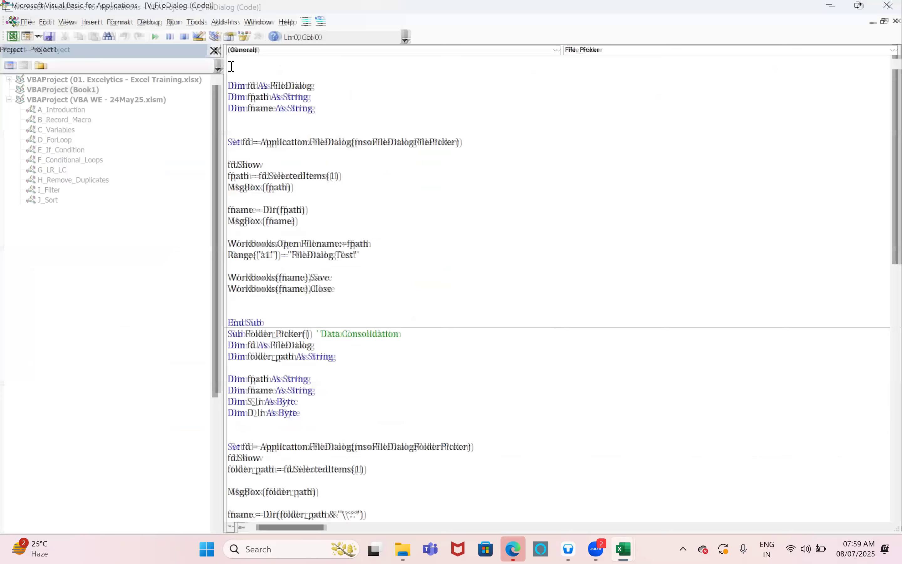
Copy all the K_Data_Segregation module code from VBA WE - 24May25 into a new module in Book1's VBA project
left_click_drag(228, 64, 291, 480)
left_click_drag(386, 286, 368, 105)
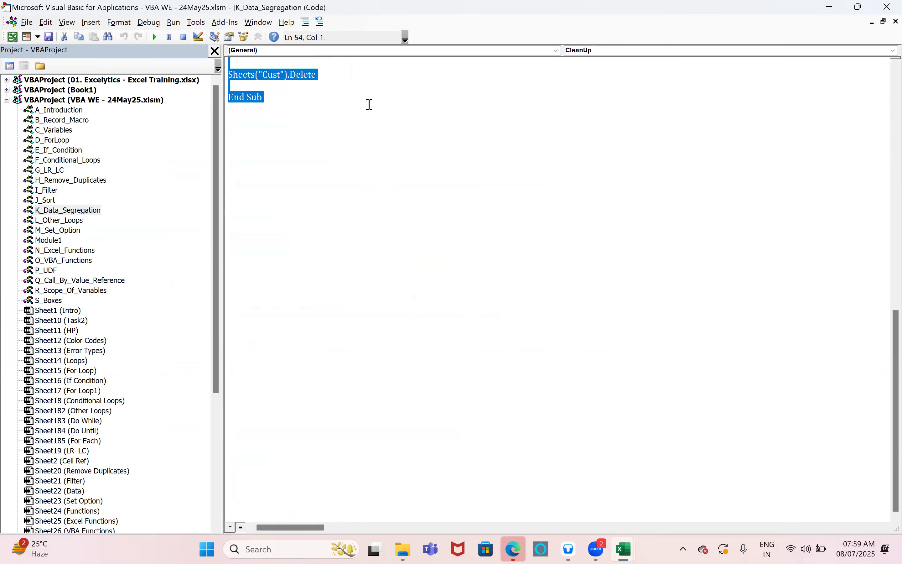
key("alt+Tab")
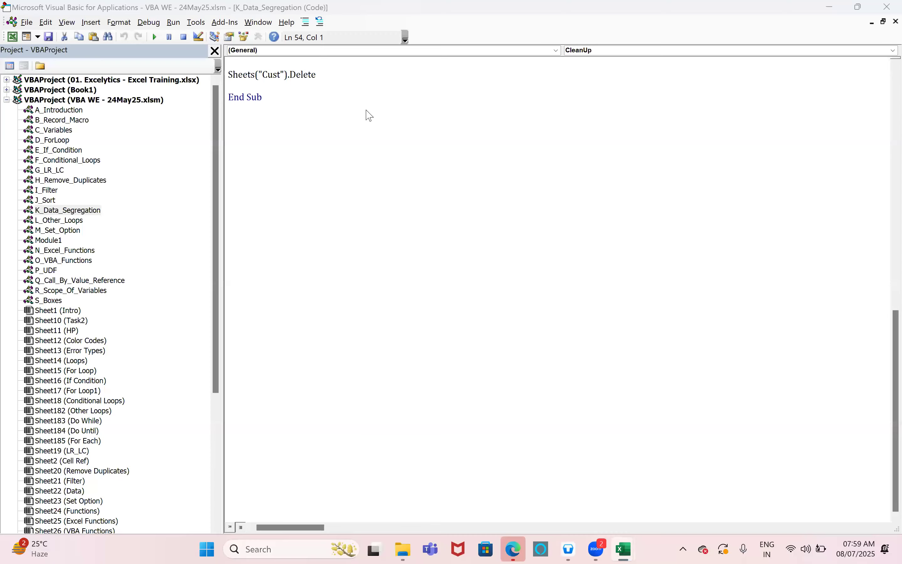
key("alt+Tab")
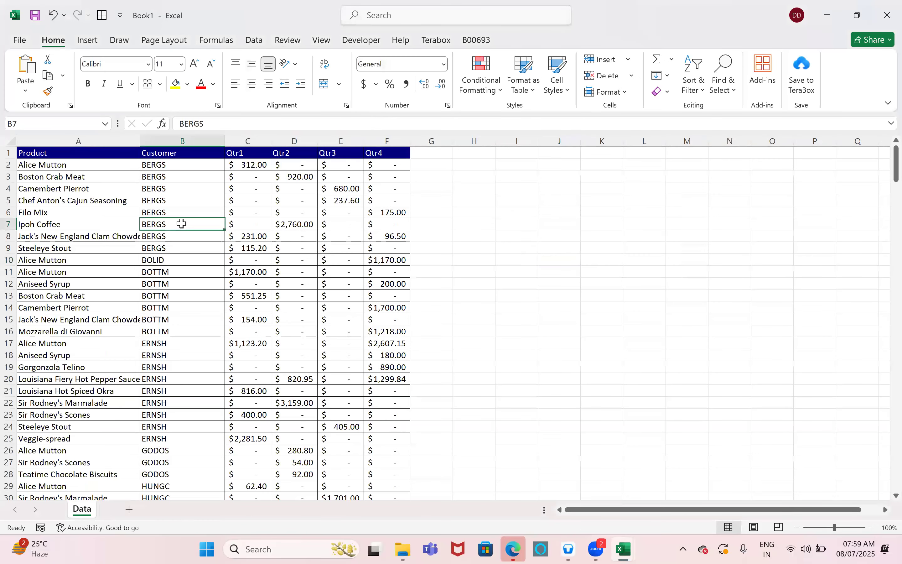
key("alt+F11")
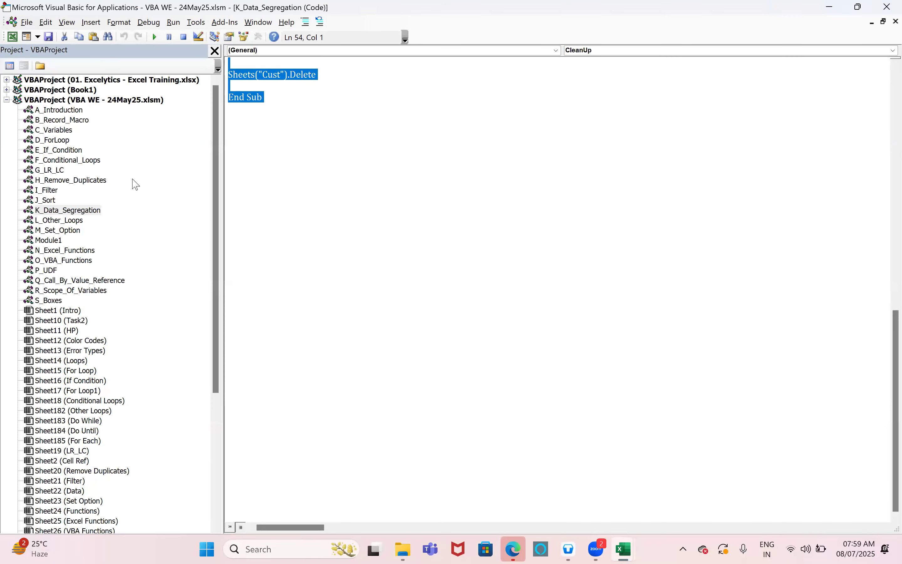
left_click(32, 94)
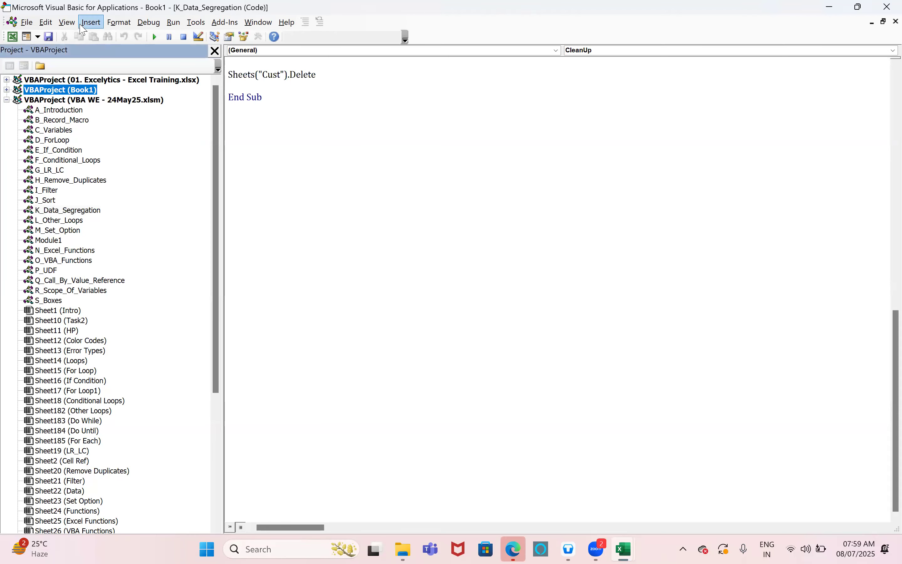
left_click(91, 22)
left_click(84, 64)
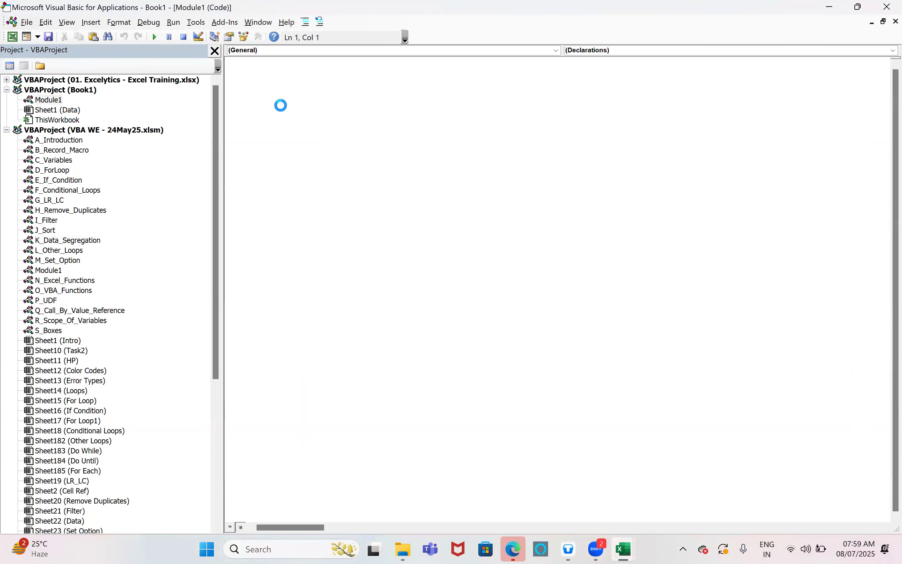
key("alt+F11")
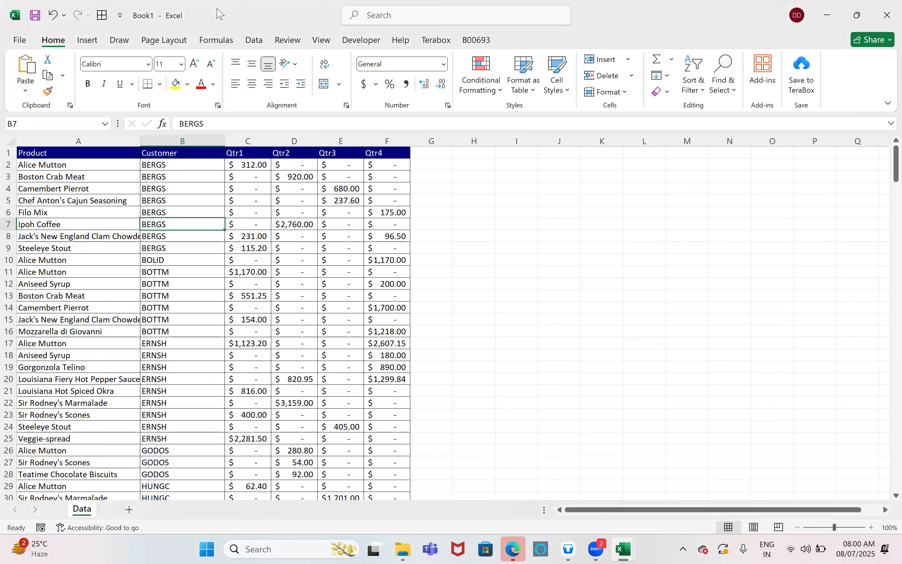
Close the Visual Basic editor and close the VBA WE - 24May25 workbook without saving its changes
double_click(249, 3)
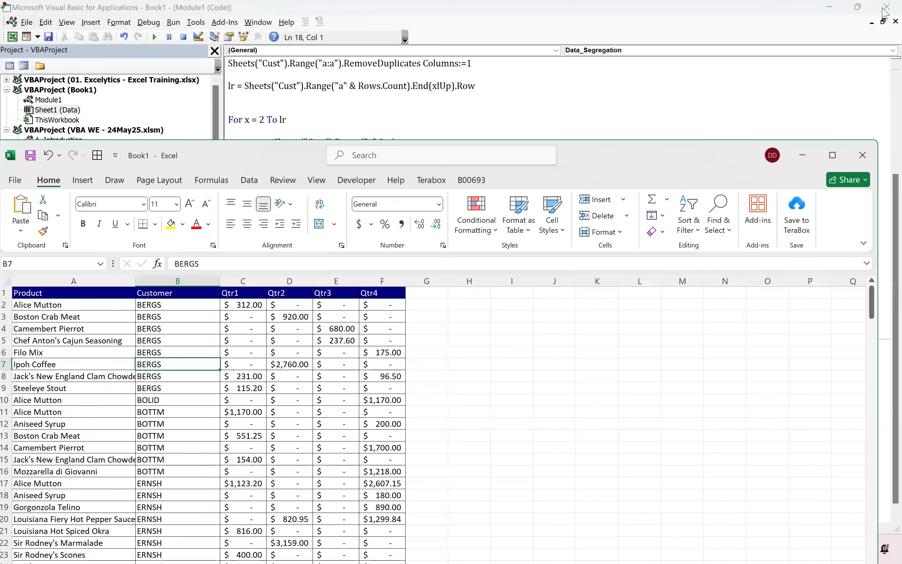
left_click(882, 7)
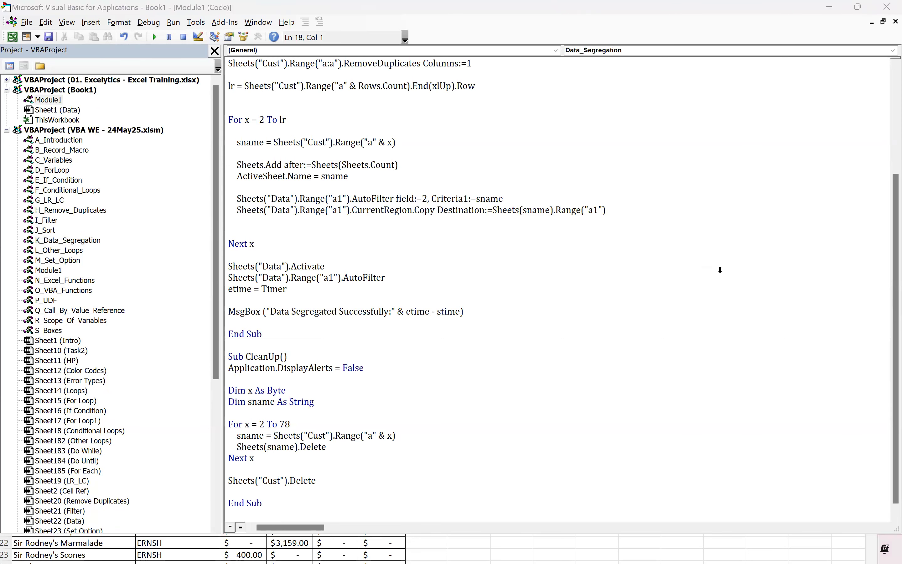
key("alt+F11")
left_click(880, 19)
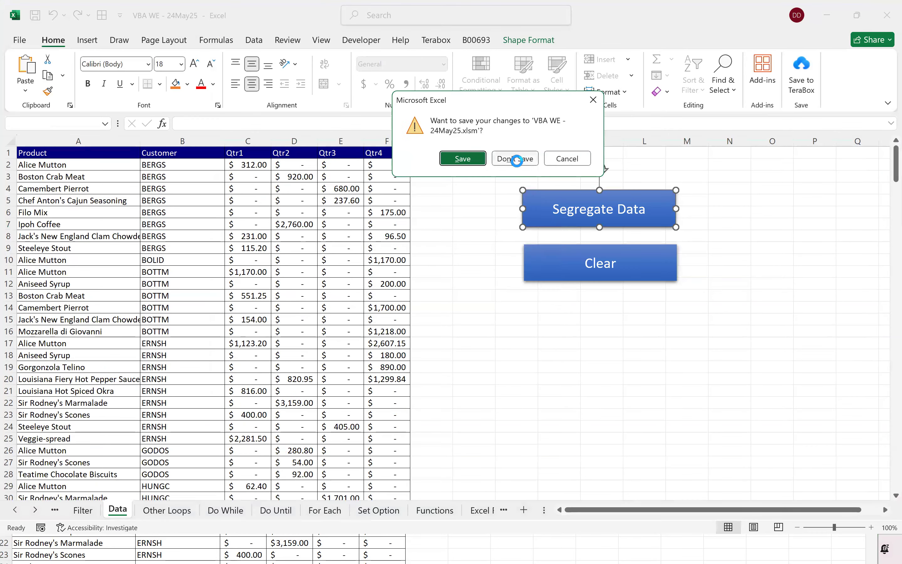
left_click(516, 158)
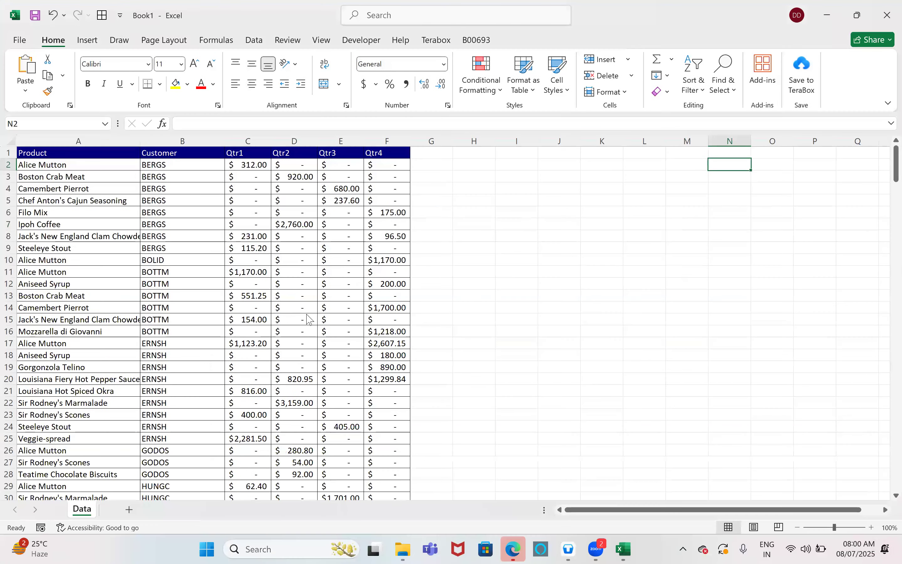
left_click(306, 315)
key("ctrl+s")
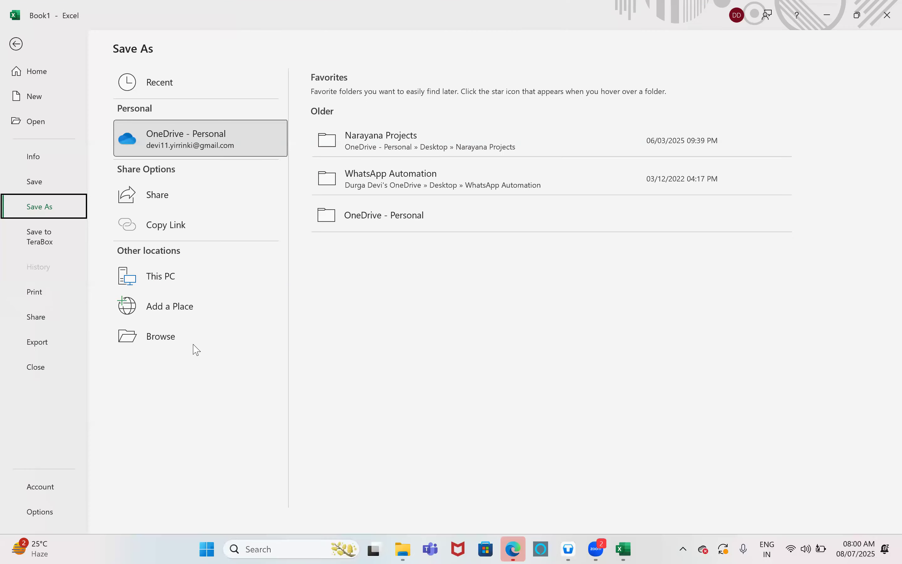
left_click(16, 41)
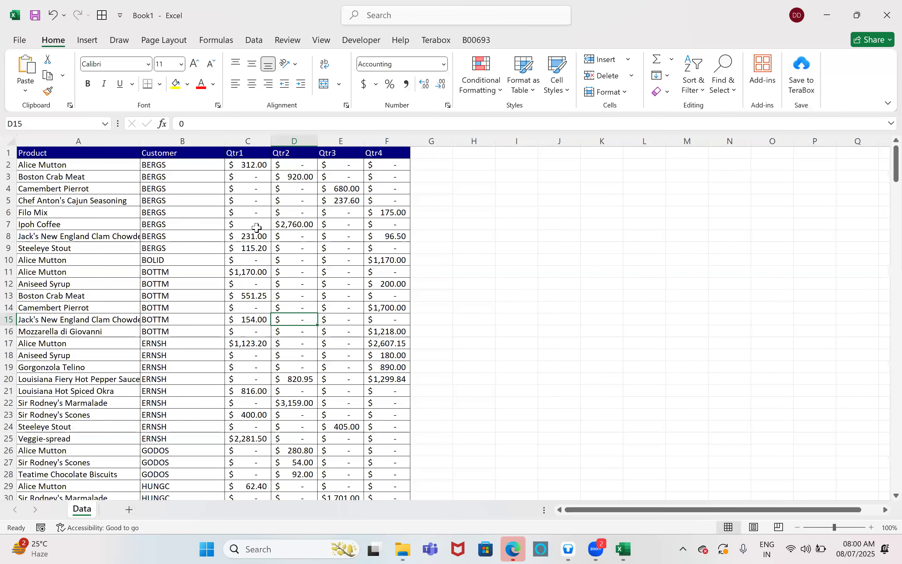
left_click(263, 298)
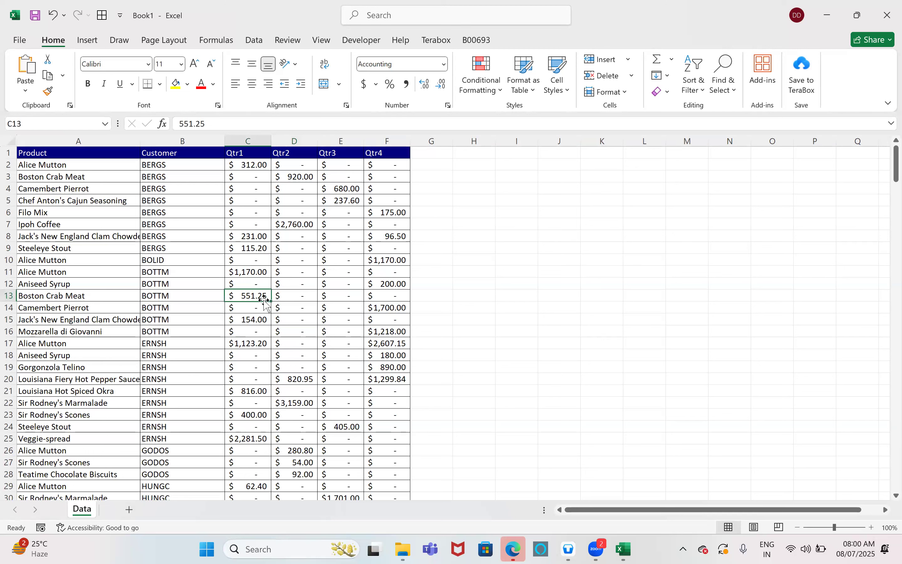
Draw a rectangle about 5 cm wide and 0.7 cm high beside the table and label it "Data Segreation"
left_click(88, 40)
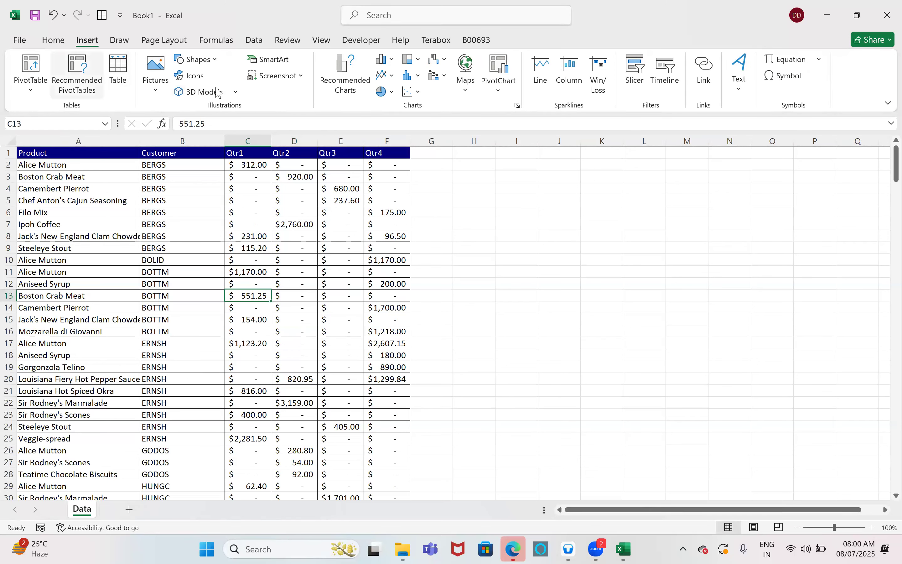
left_click(196, 58)
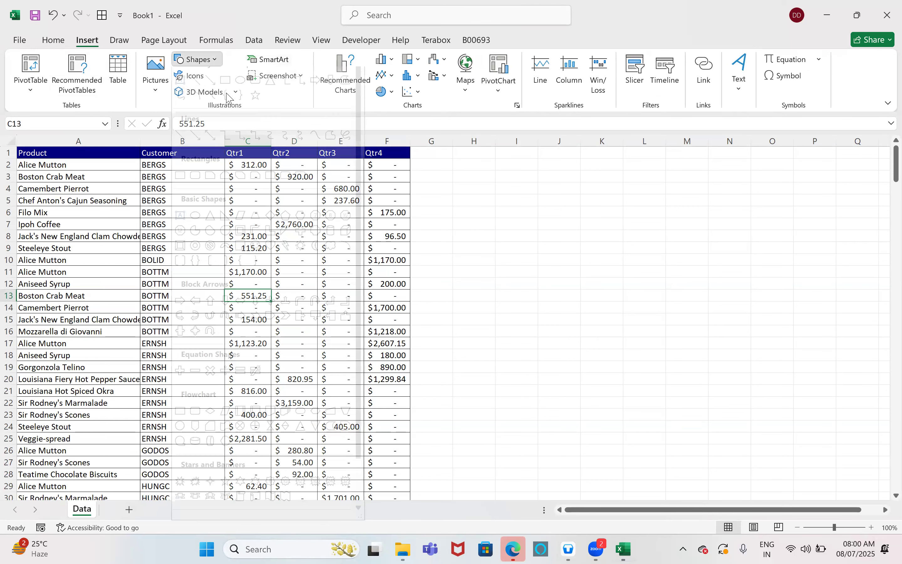
left_click(181, 187)
left_click_drag(491, 196, 611, 215)
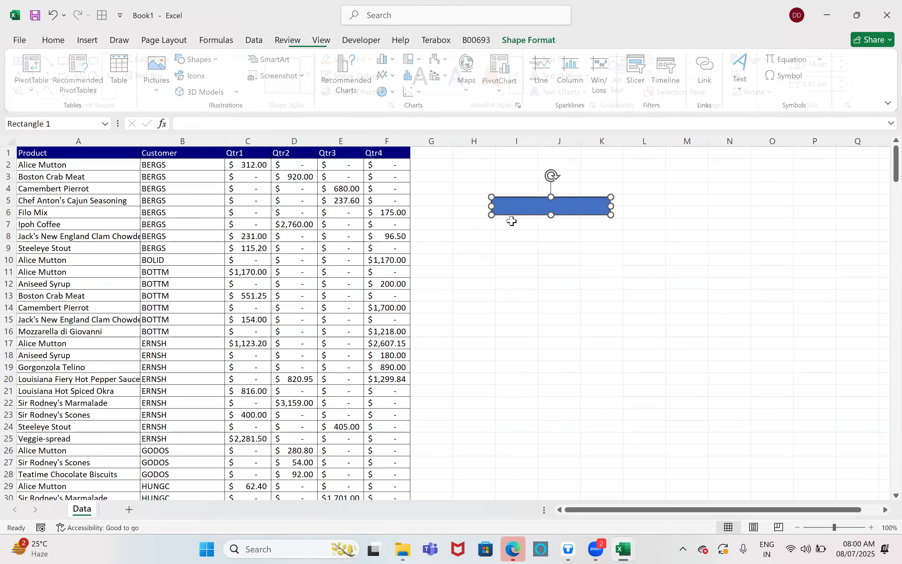
right_click(514, 211)
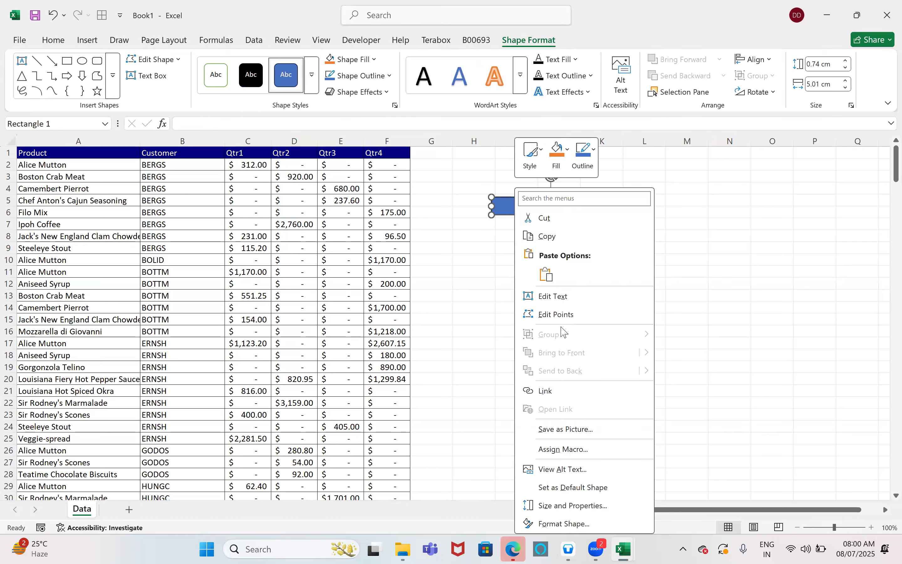
left_click(558, 297)
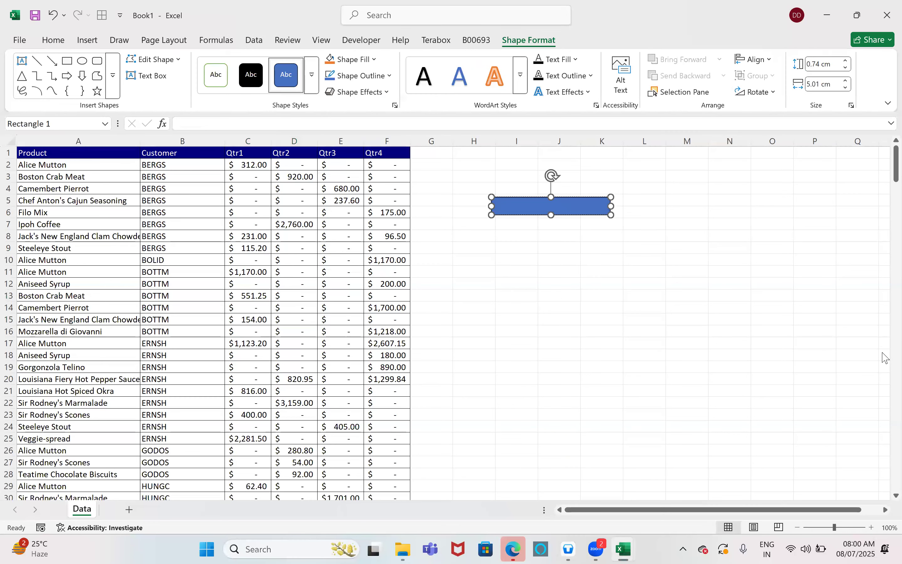
type("Data Segreation")
left_click(551, 331)
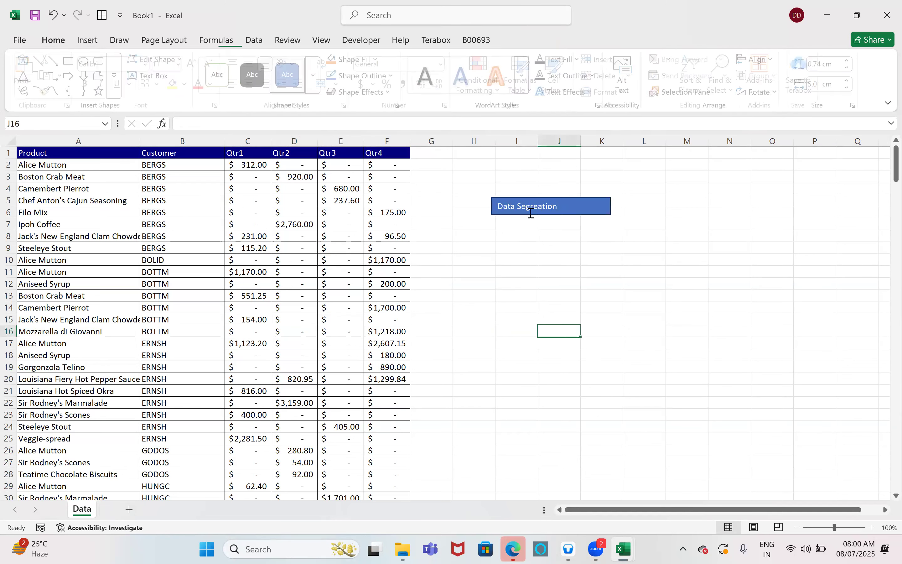
Duplicate the Data Segreation rectangle, place the copy just below it and label it "Clean Up"
left_click(533, 199)
key("ctrl+c")
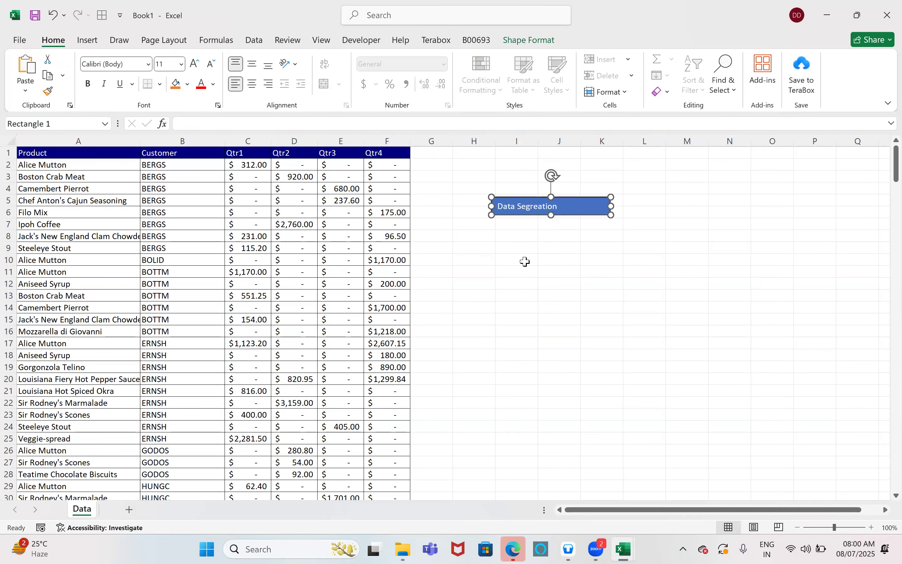
left_click(523, 262)
key("ctrl+v")
left_click_drag(516, 231, 527, 231)
type("Clean Up")
left_click(533, 304)
Assign the Data_Segregation macro to the Data Segreation rectangle
left_click(533, 206)
right_click(536, 204)
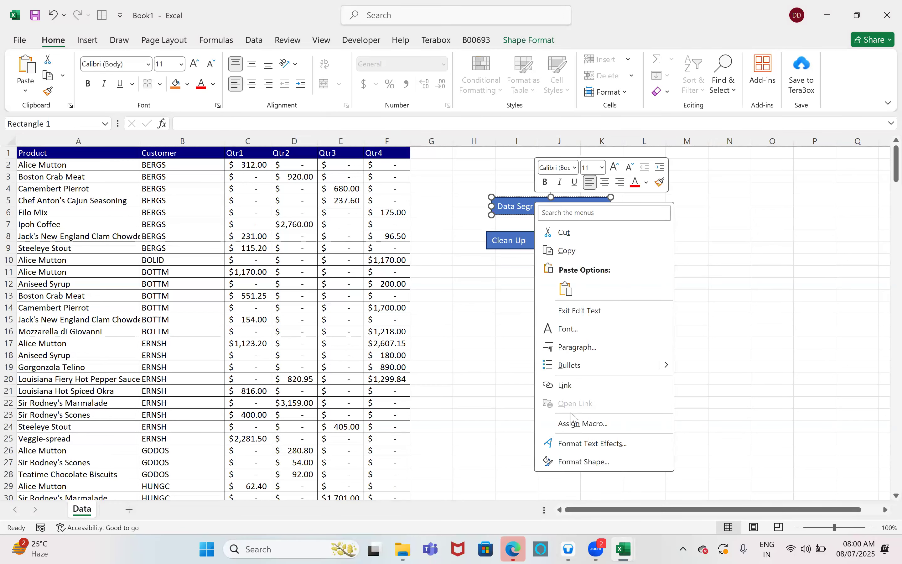
left_click(582, 423)
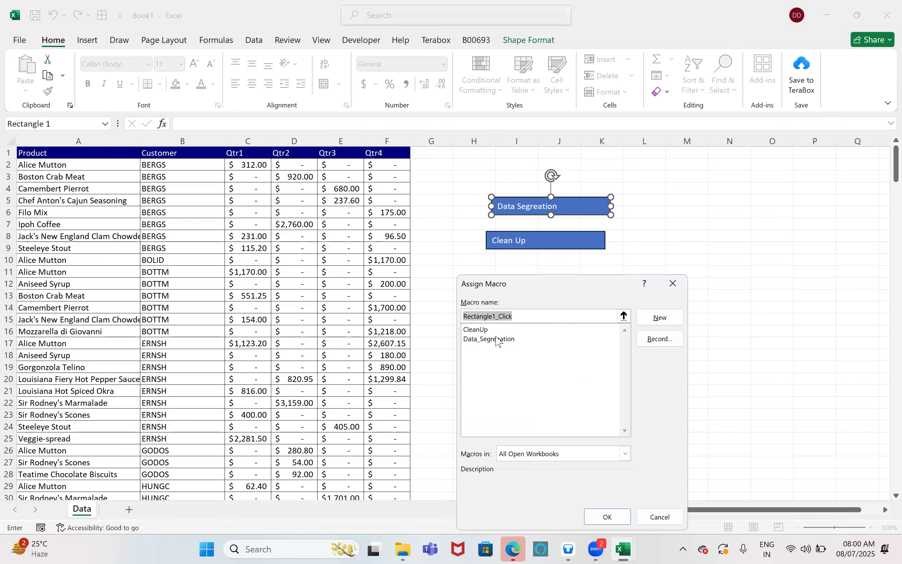
left_click(470, 338)
left_click(607, 517)
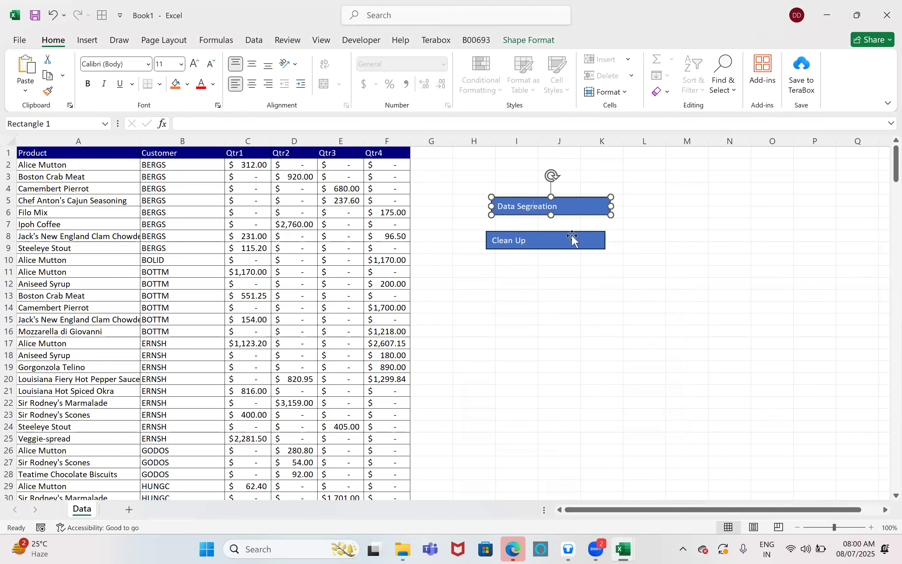
Assign the CleanUp macro to the Clean Up rectangle and deselect the shape
right_click(567, 246)
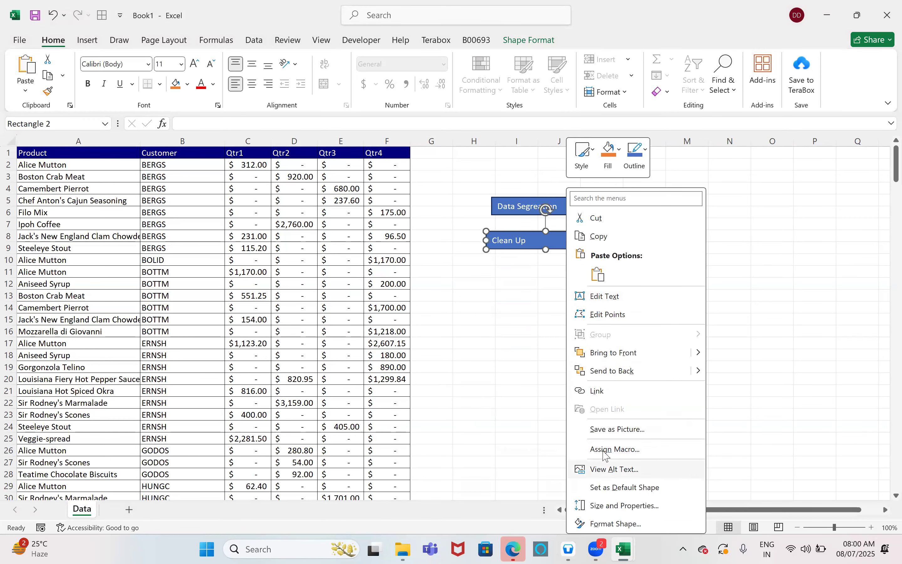
left_click(614, 448)
left_click(518, 332)
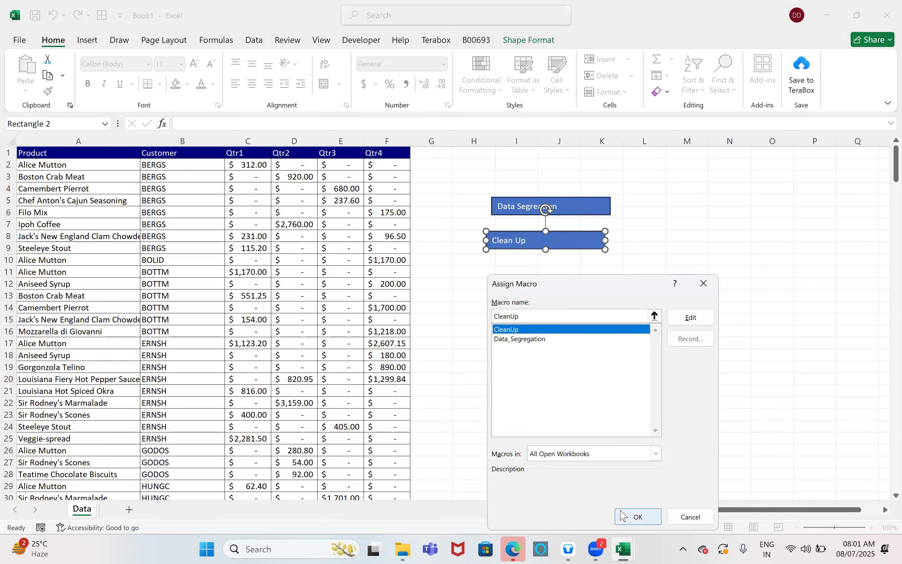
left_click(630, 515)
left_click(612, 402)
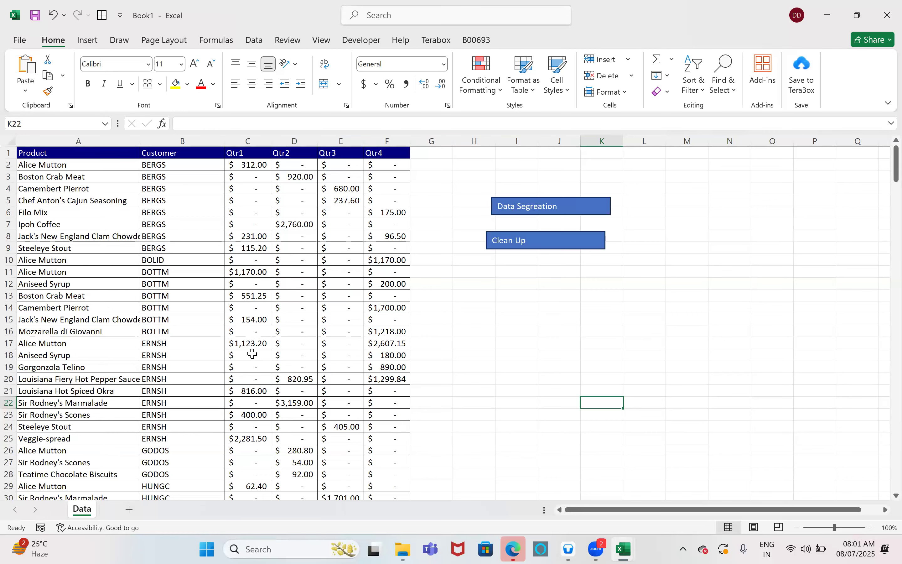
Review how the rows on the Data sheet are grouped by customer, such as the BERGS, BOLID and ERNSH blocks
scroll(253, 353, "down", 12)
scroll(252, 352, "up", 11)
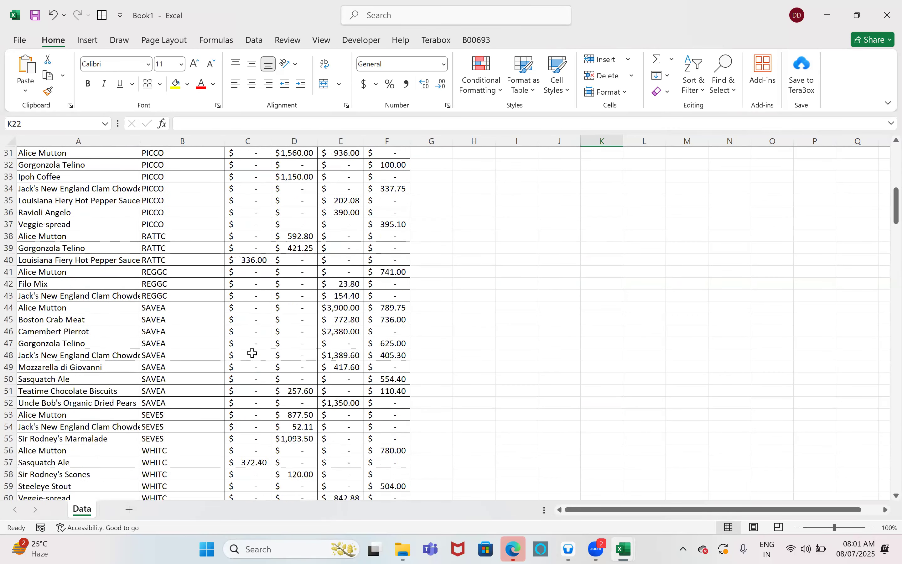
scroll(209, 306, "up", 3)
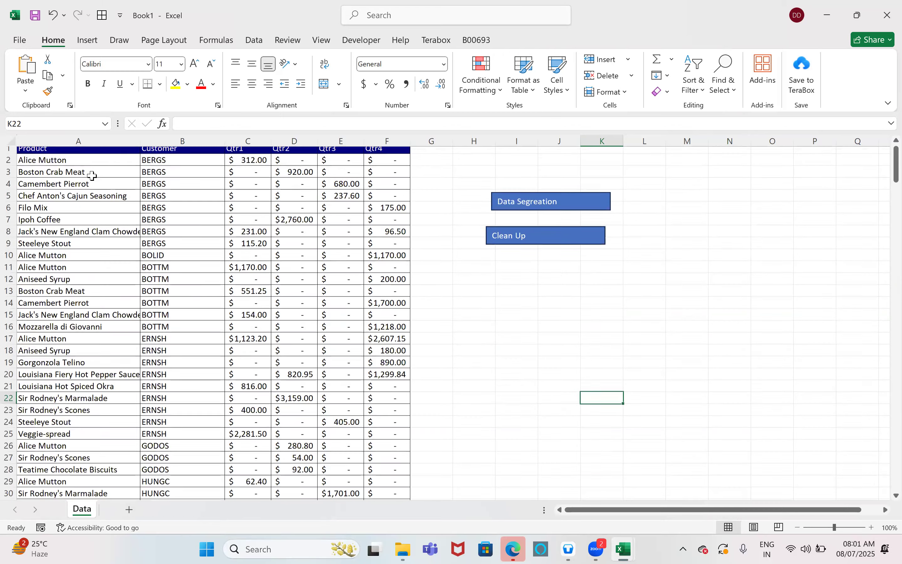
left_click(180, 260)
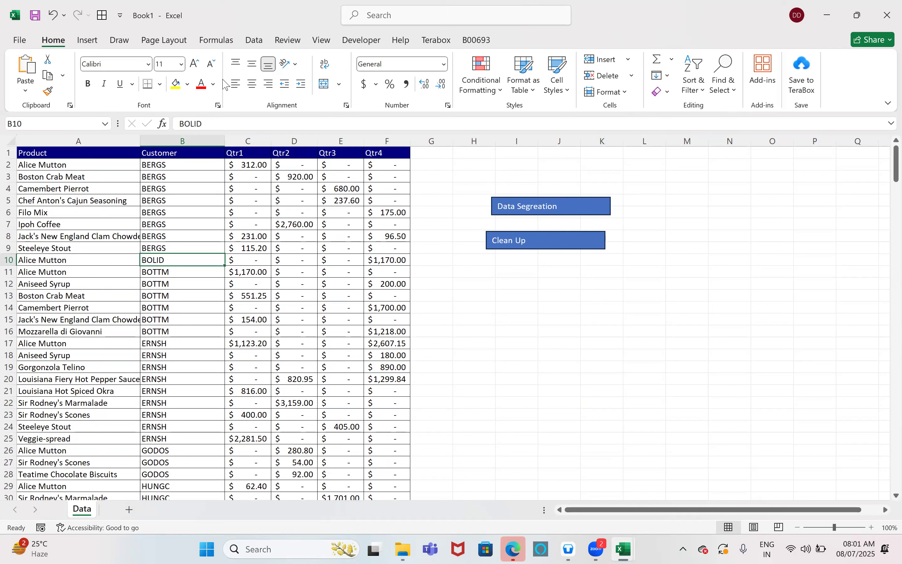
left_click(168, 167)
left_click_drag(169, 204, 171, 247)
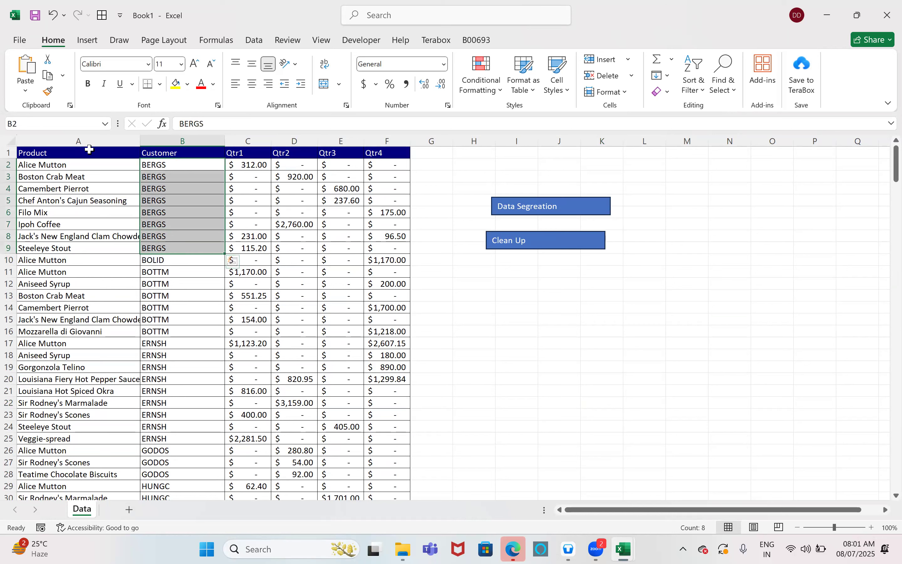
left_click_drag(76, 149, 376, 246)
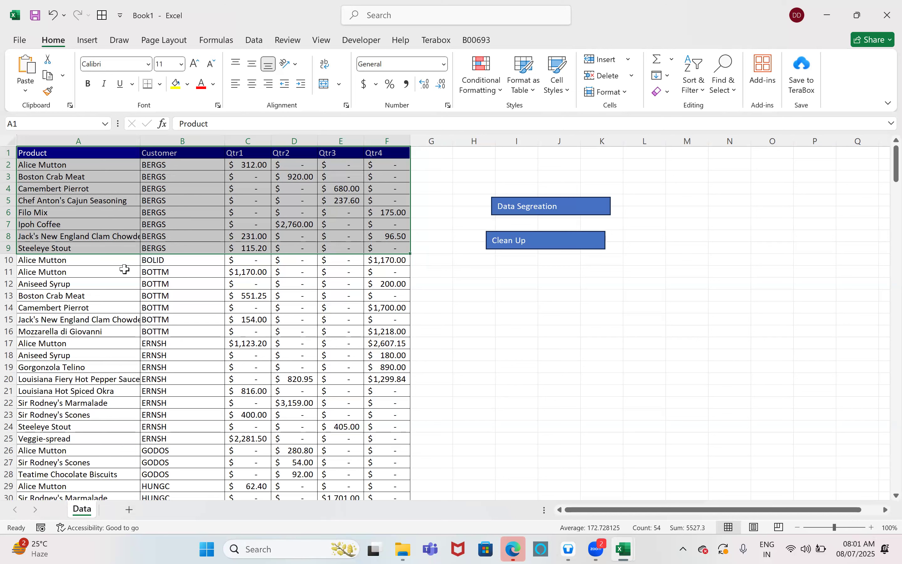
left_click_drag(99, 259, 383, 258)
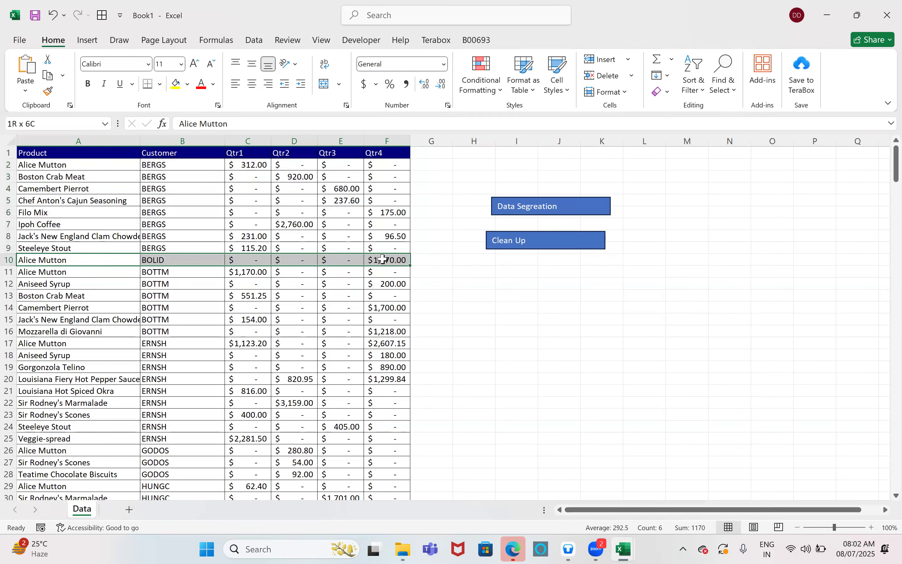
left_click_drag(147, 278, 151, 403)
scroll(198, 456, "down", 2)
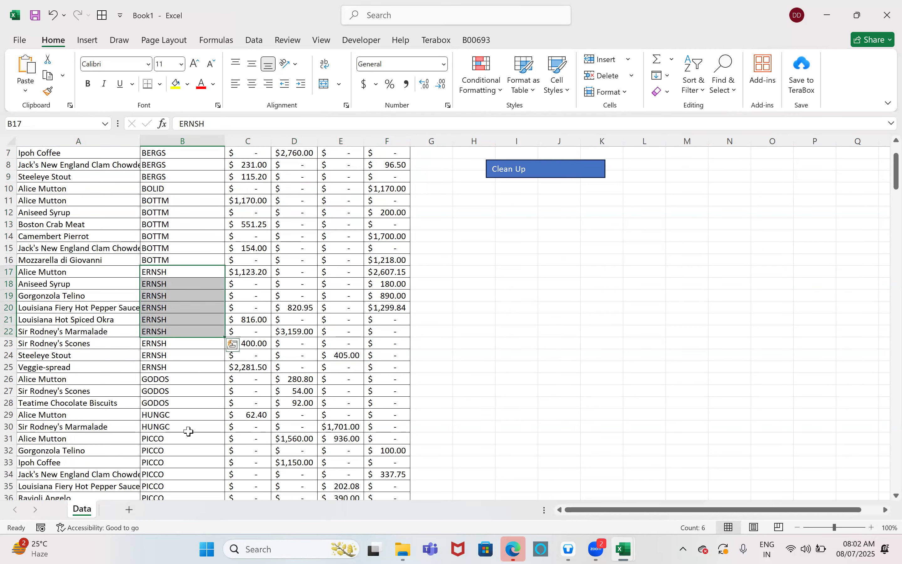
scroll(165, 425, "down", 3)
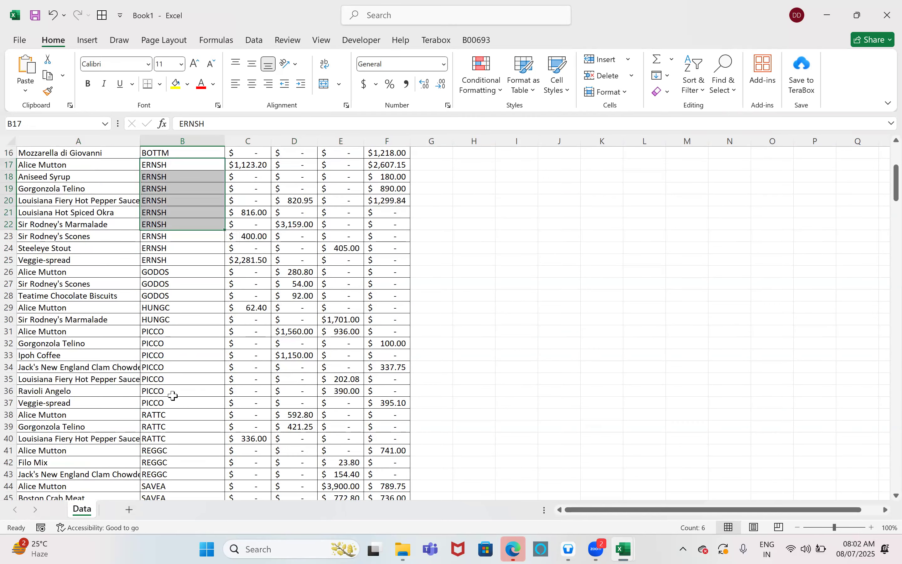
scroll(173, 395, "up", 5)
Copy the entire Customer column on the Data sheet into column M
left_click(167, 140)
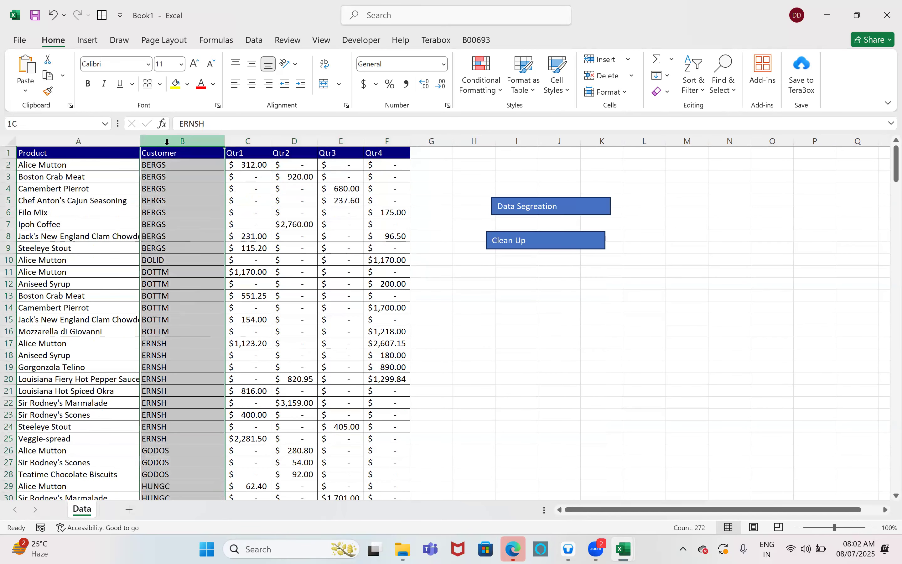
key("ctrl+c")
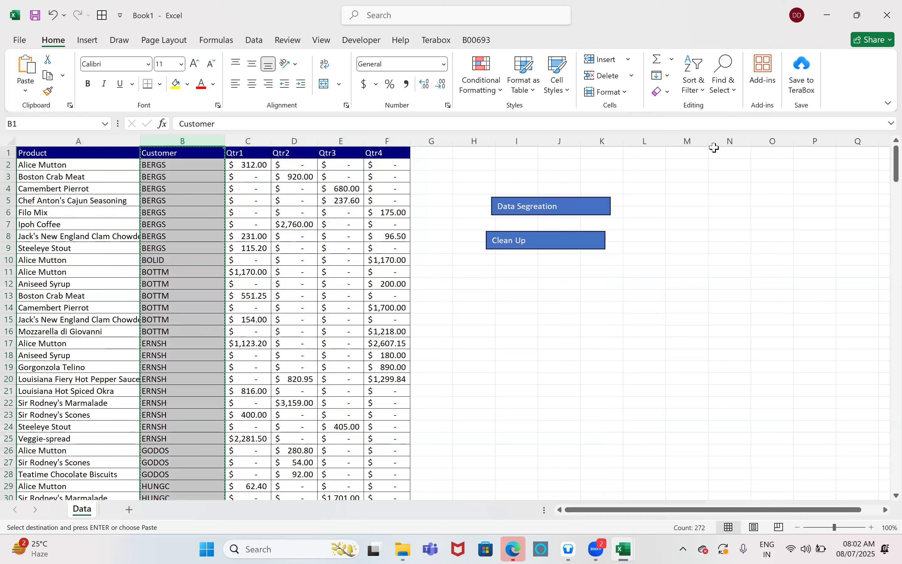
left_click(696, 141)
key("ctrl+v")
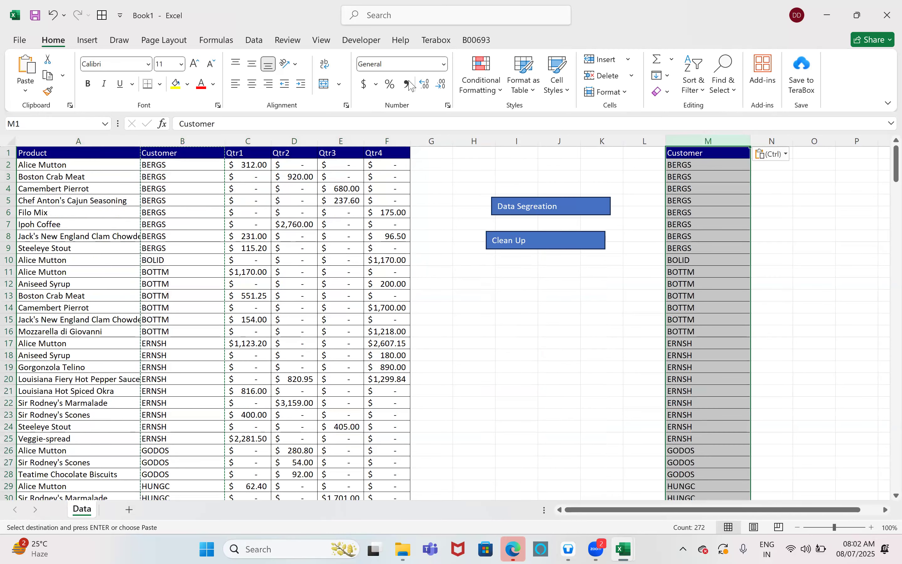
Remove the duplicate values from the copied customer list in column M
left_click(253, 40)
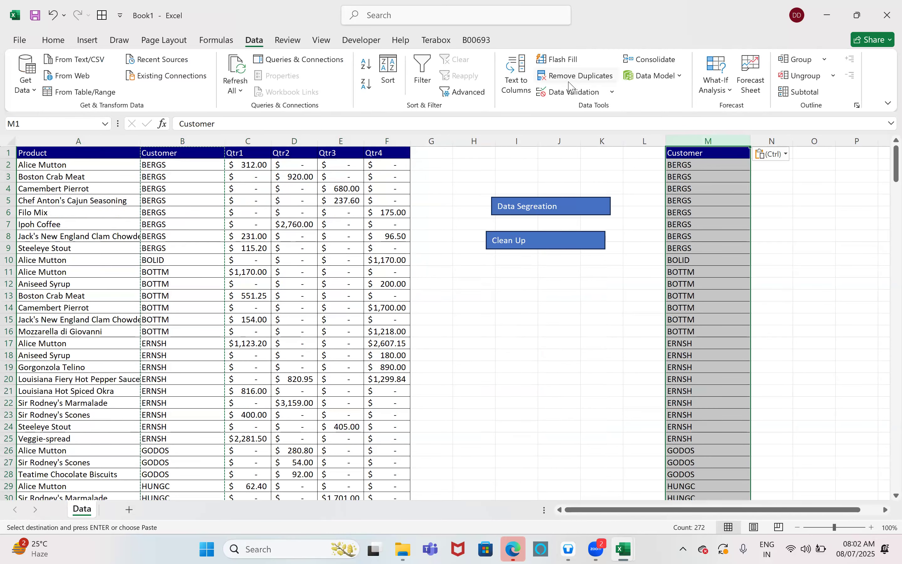
left_click(312, 312)
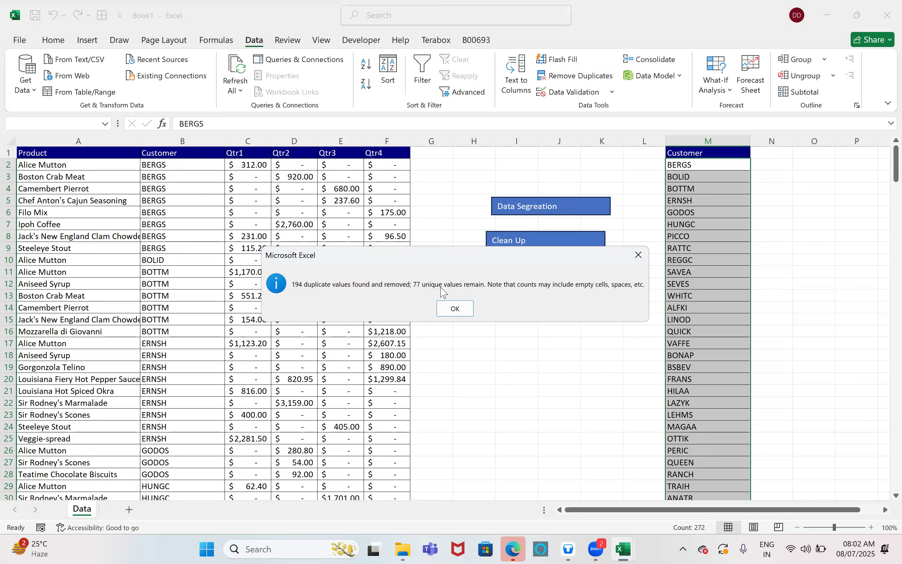
left_click(455, 308)
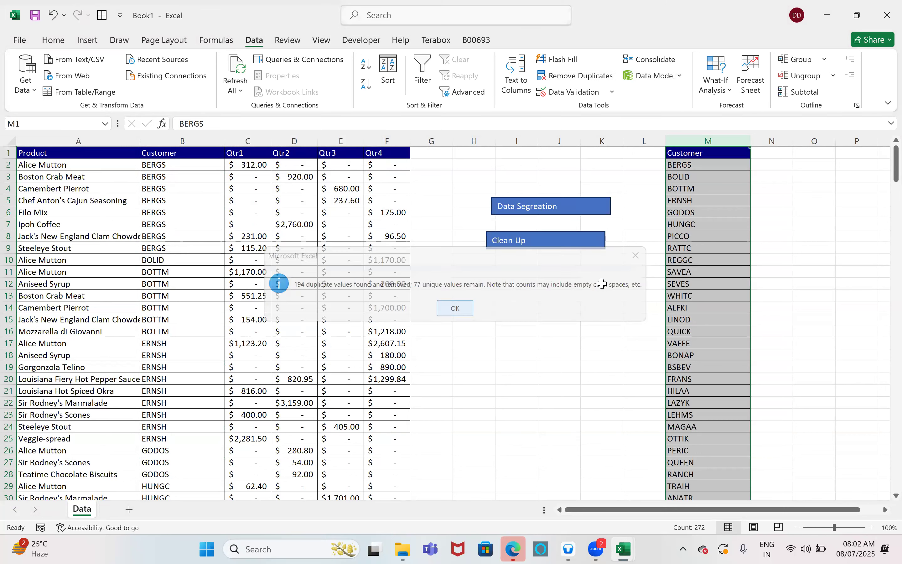
left_click(685, 212)
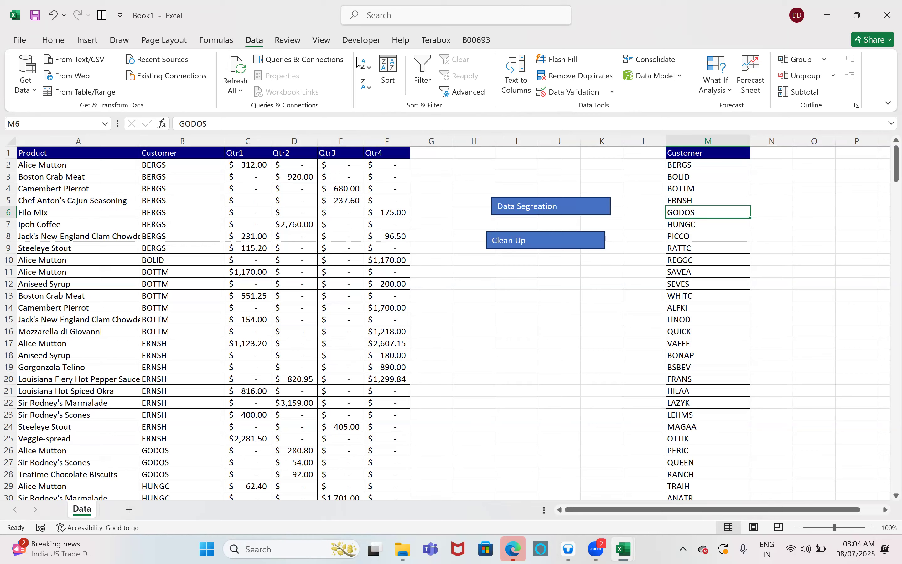
Open the Visual Basic editor and highlight the Data_Segregation macro's code in Module1 for review
left_click(361, 39)
left_click(24, 76)
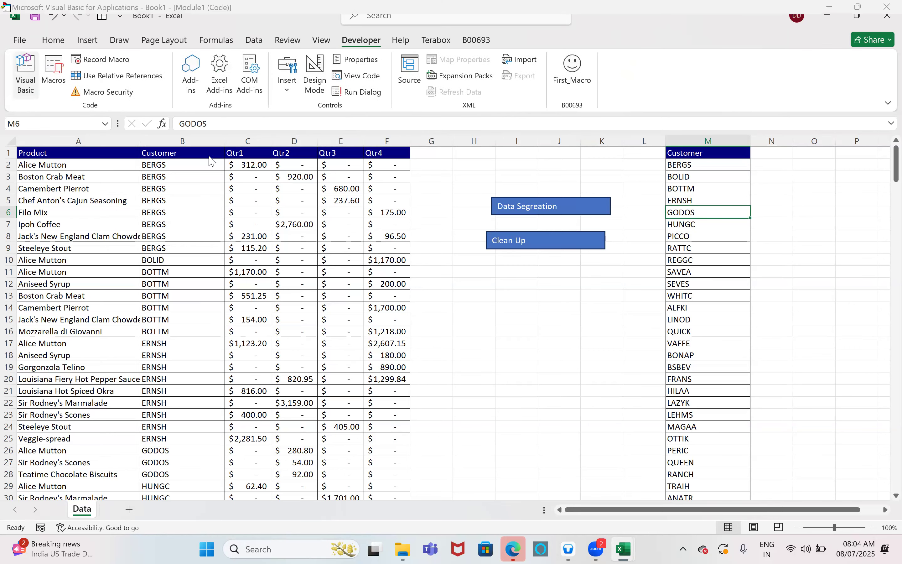
key("ctrl+Home")
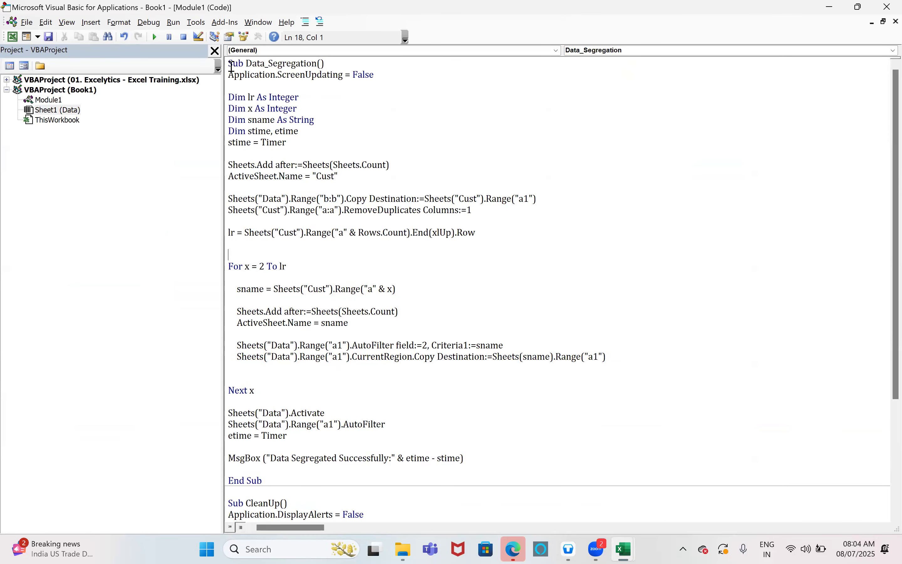
key("shift+Down")
key("shift+Down")
key("shift+Down")
key("shift+Down")
key("shift+Down")
key("shift+Down")
key("shift+Down")
key("shift+Down")
key("shift+Down")
key("shift+Down")
key("shift+Down")
key("shift+Down")
key("shift+Down")
key("shift+Down")
key("shift+Down")
key("shift+Down")
key("shift+Down")
key("shift+Down")
key("shift+Down")
key("shift+Down")
key("shift+Down")
key("shift+Down")
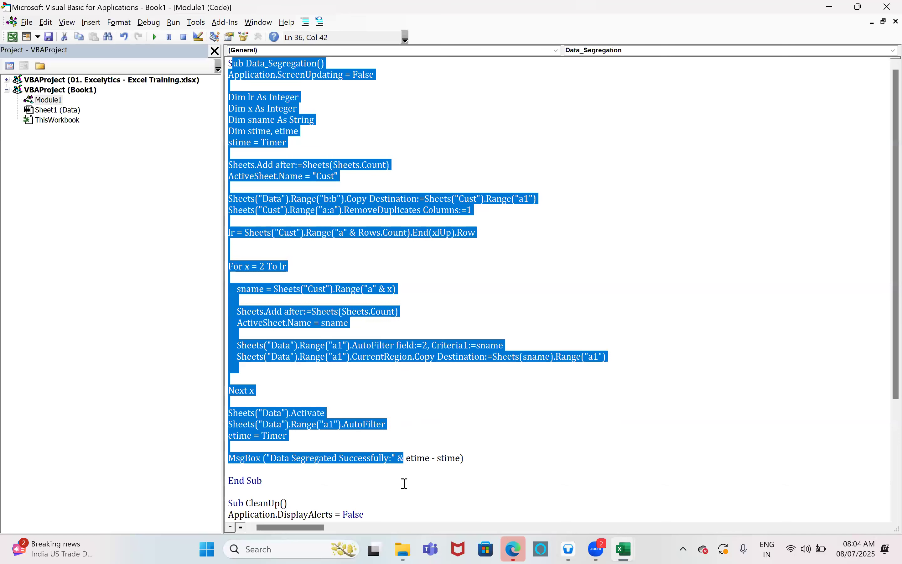
key("shift+End")
Examine the macro's variable declarations, Cust sheet creation, column copy with duplicate removal, last-row and AutoFilter statements
left_click(421, 237)
left_click_drag(286, 143, 228, 99)
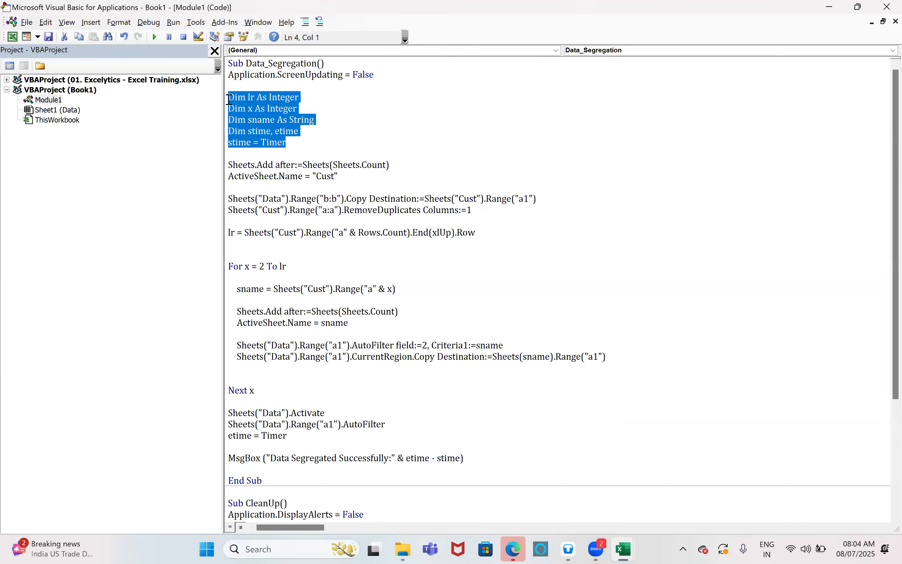
left_click(446, 145)
left_click_drag(401, 166, 233, 168)
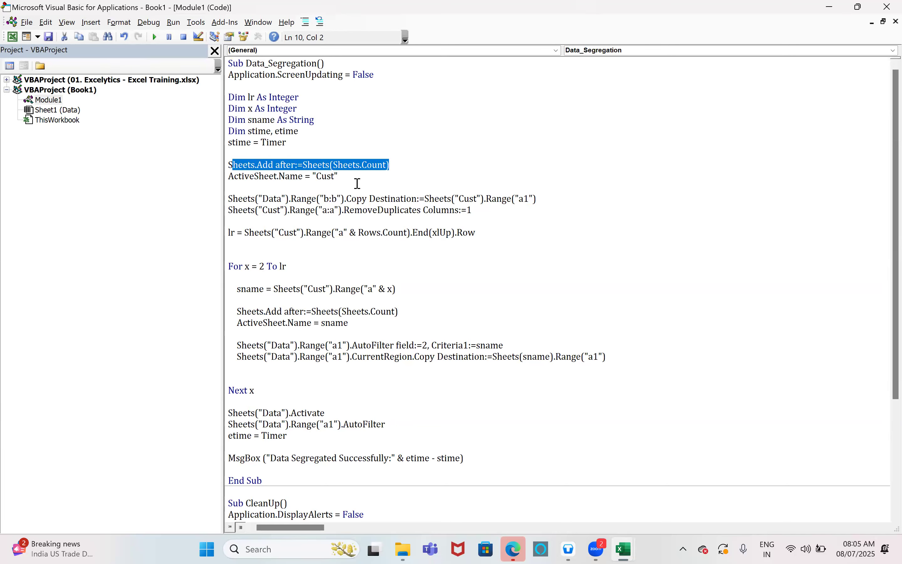
left_click(342, 178)
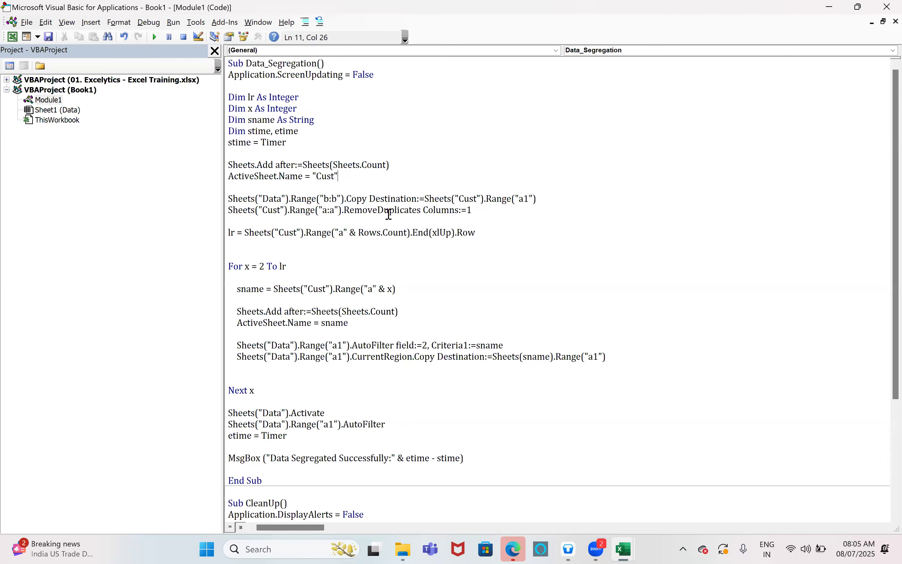
left_click_drag(298, 199, 400, 226)
left_click(398, 230)
left_click_drag(263, 233, 385, 230)
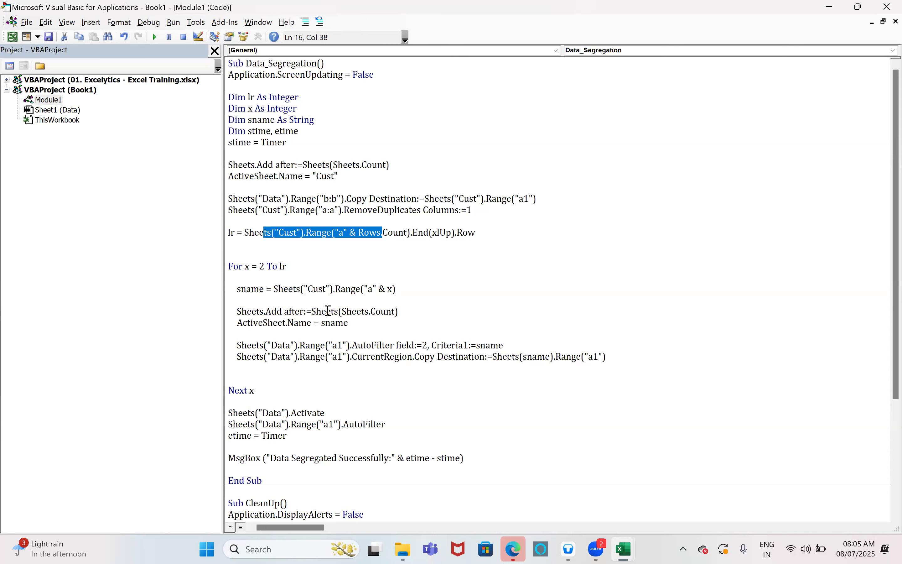
left_click(400, 345)
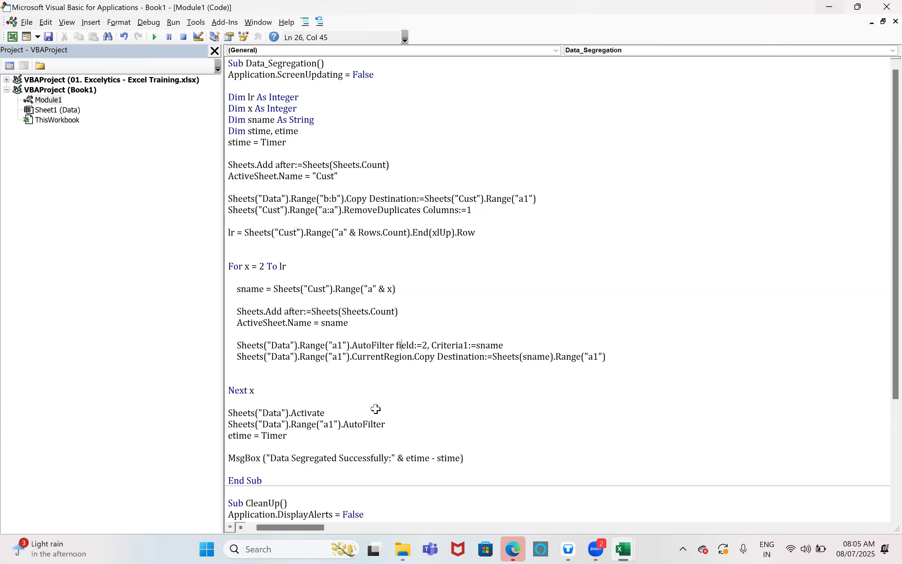
Return from the code editor to the Data sheet and delete the customer list in column M
key("super+Down")
key("super+Down")
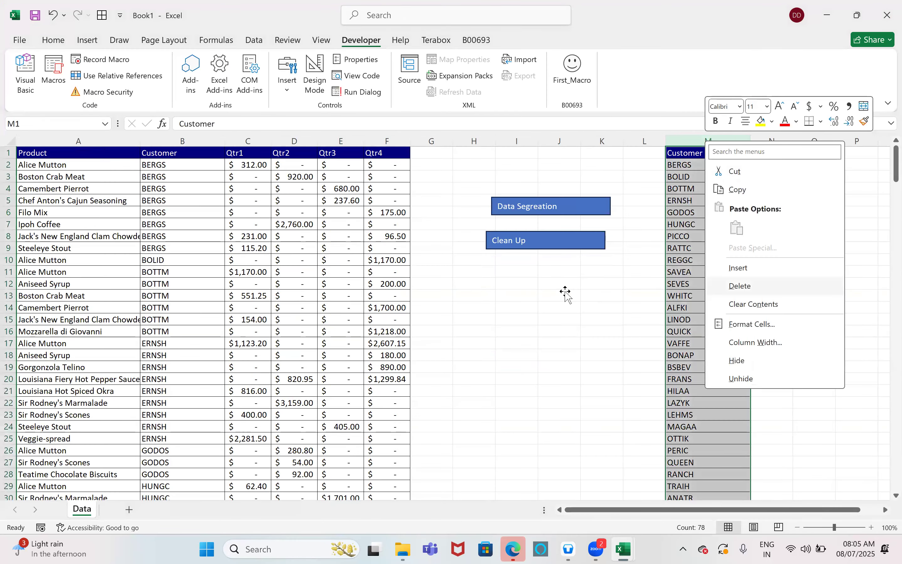
left_click(564, 291)
Run the macro assigned to the Data Segreation rectangle and dismiss its message
left_click(539, 242)
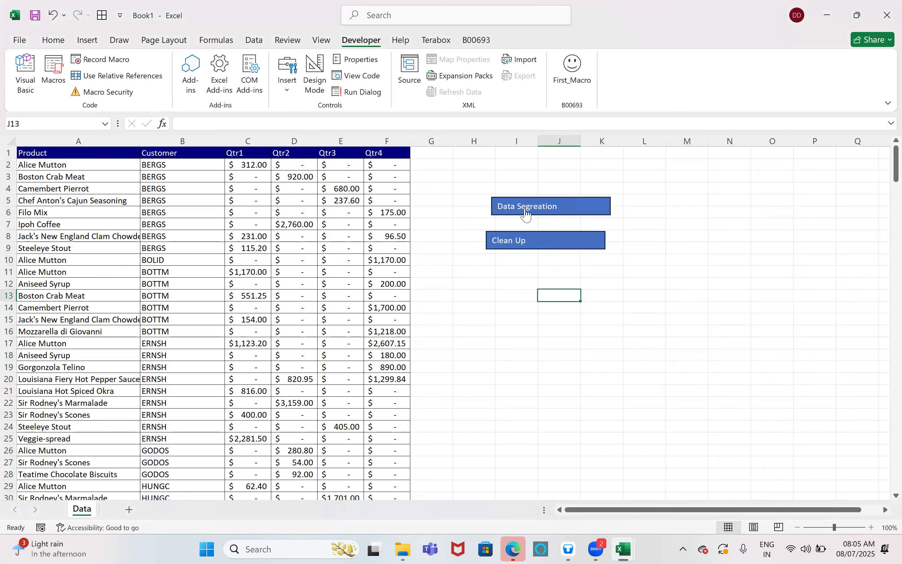
left_click(526, 215)
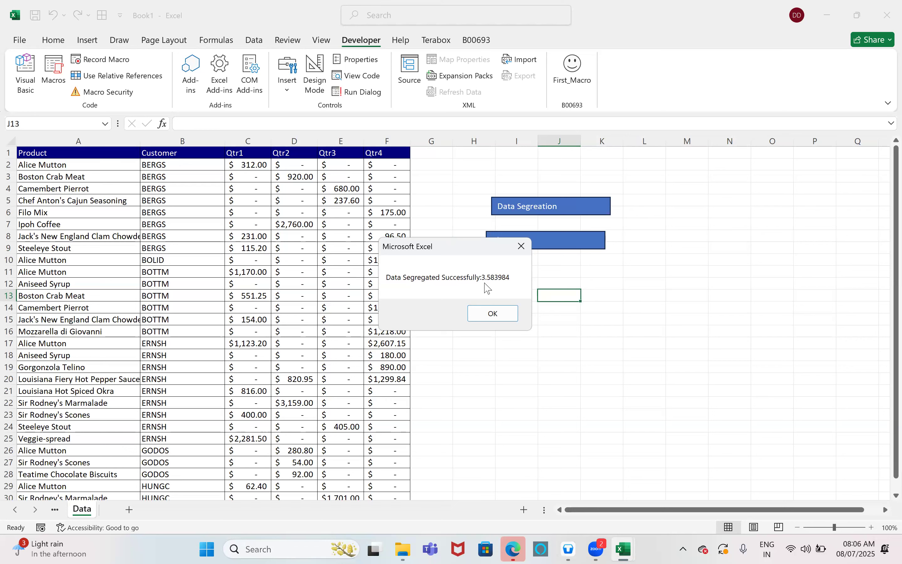
left_click(510, 314)
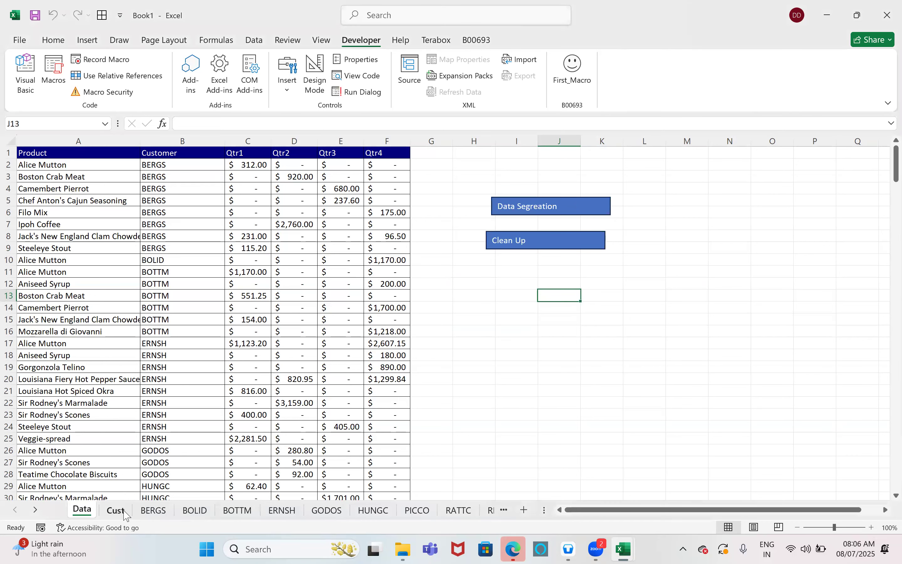
Browse the generated customer sheets from BERGS through PICCO to check their segregated rows
left_click(156, 511)
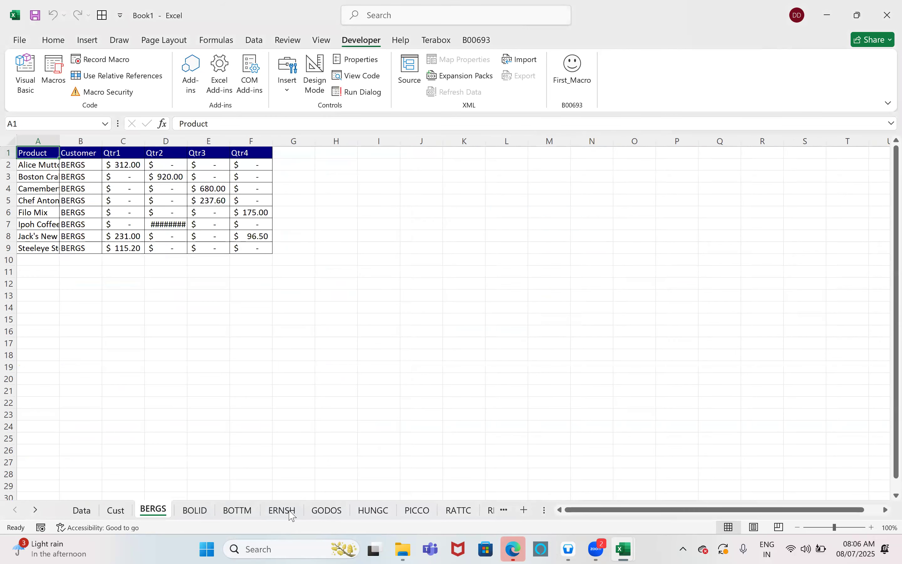
key("ctrl+Page_Down")
key("ctrl+Page_Down")
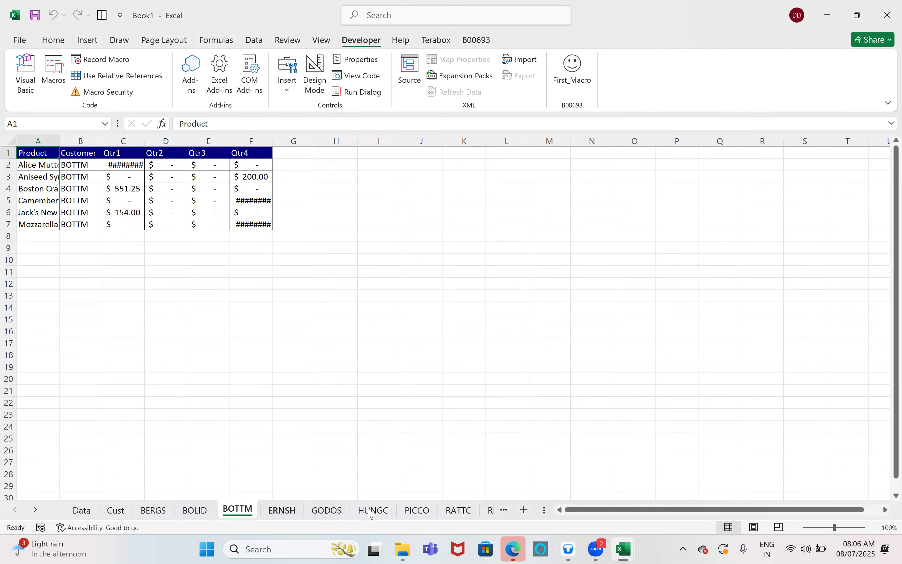
key("ctrl+Page_Down")
key("ctrl+Page_Down")
key("ctrl+Page_Down")
key("ctrl+Page_Down")
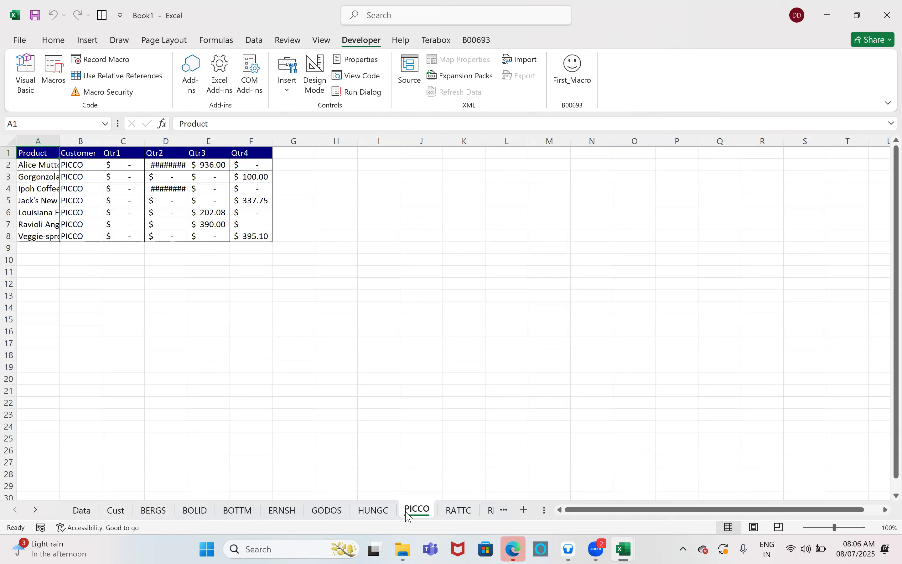
Return to the Data sheet and run the Clean Up macro to remove the generated sheets
left_click(82, 510)
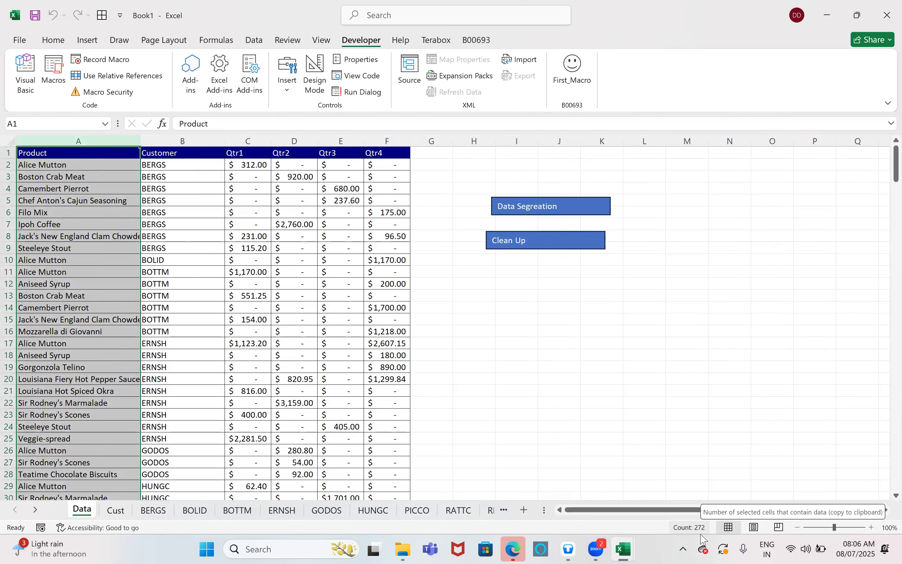
left_click(353, 236)
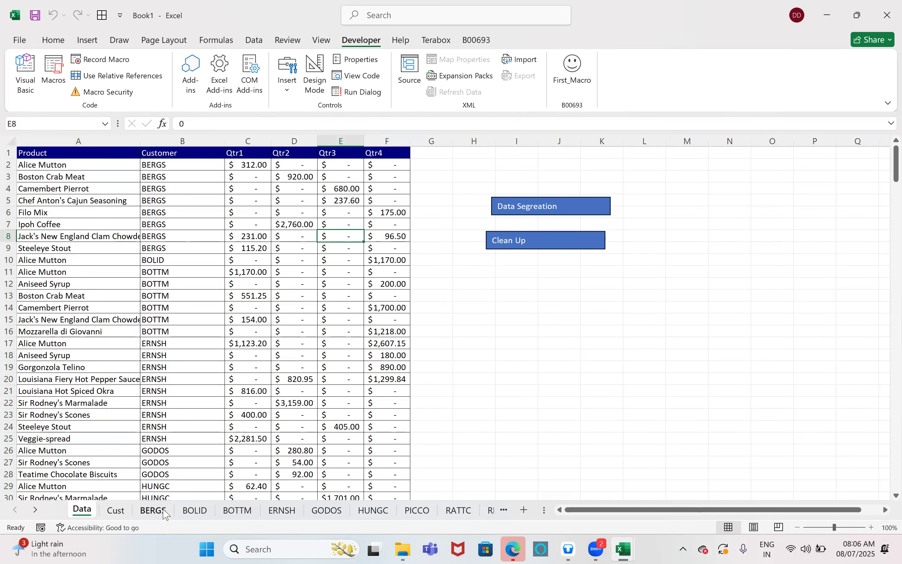
left_click(116, 320)
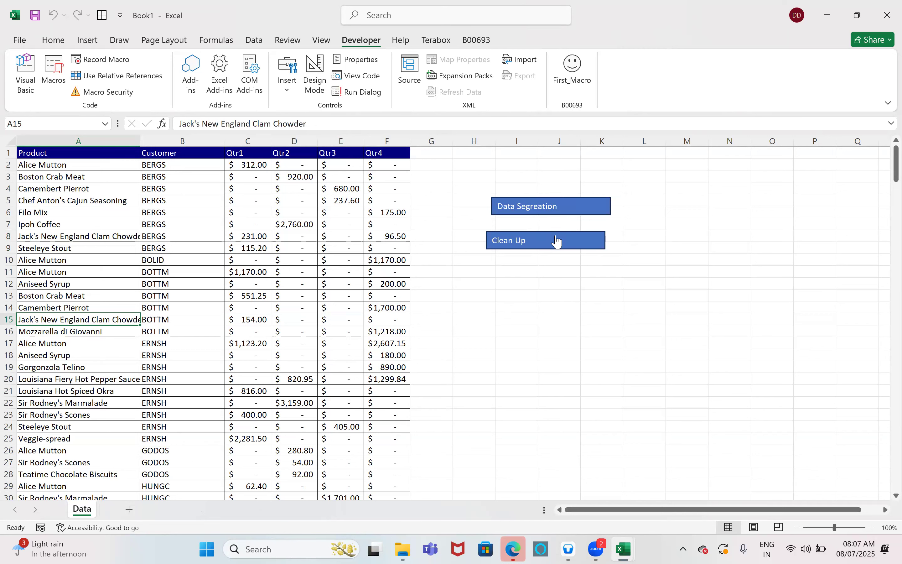
Review the Data_Segregation code in Module1 of Book1 in the code editor and return to the workbook
left_click(25, 79)
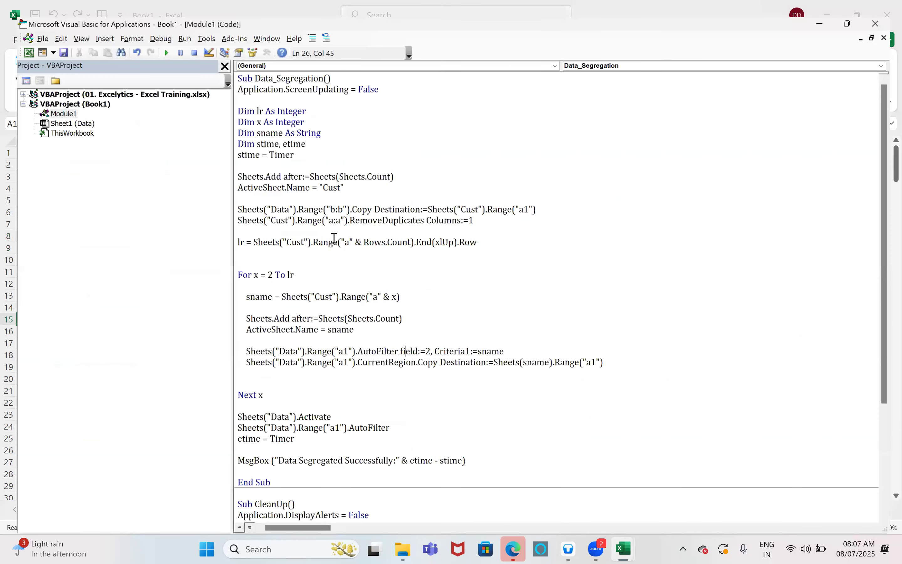
left_click(848, 23)
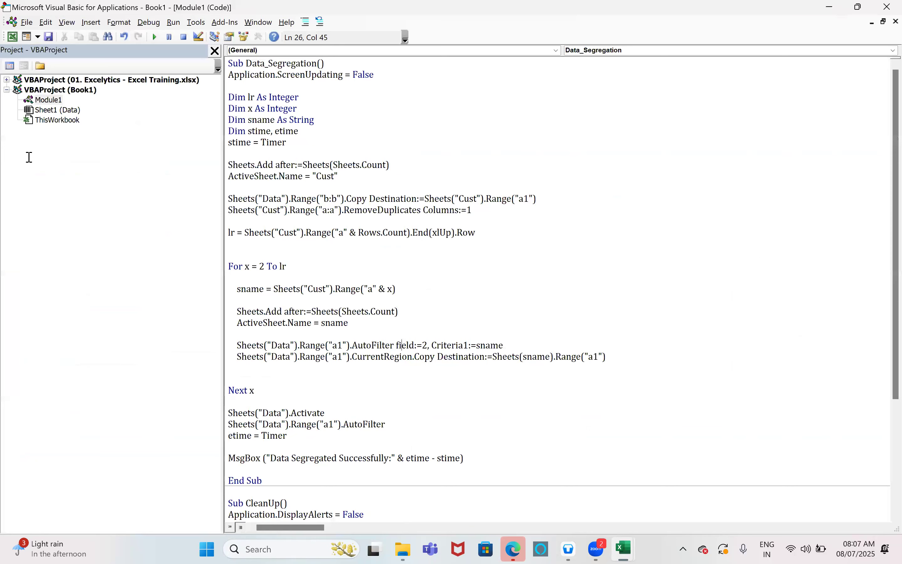
key("alt+F11")
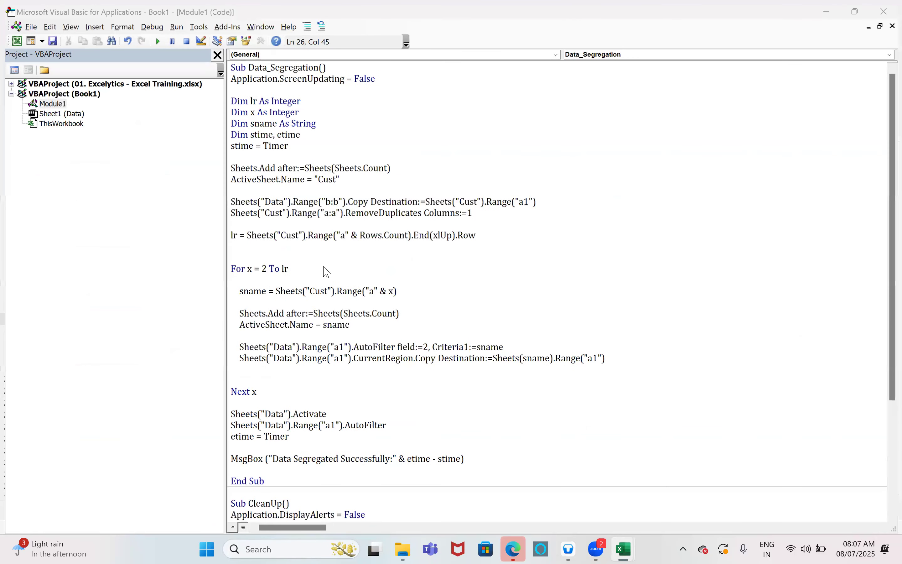
Start saving Book1 under a chosen format, trying Excel 97-2003 Workbook as the file type and switching back to Excel Workbook
key("F12")
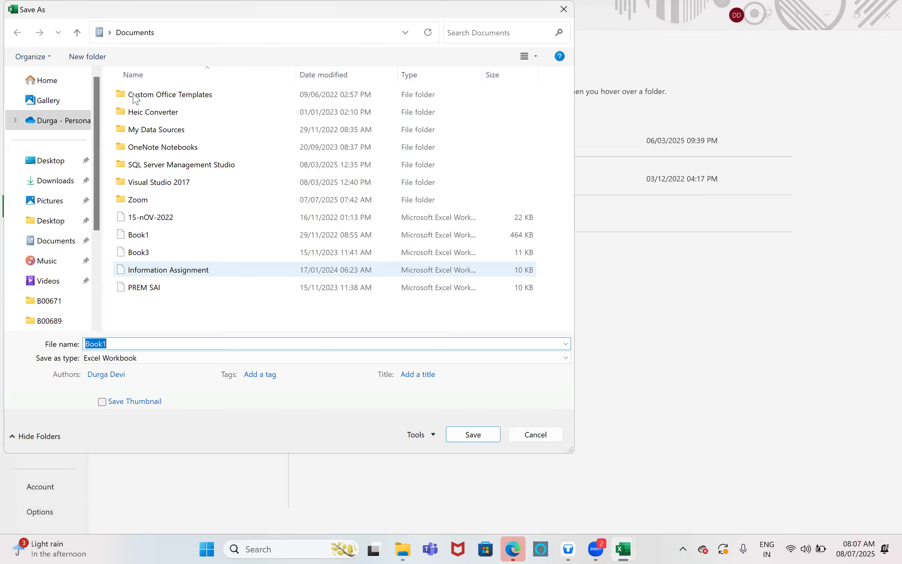
key("Tab")
key("alt+Down")
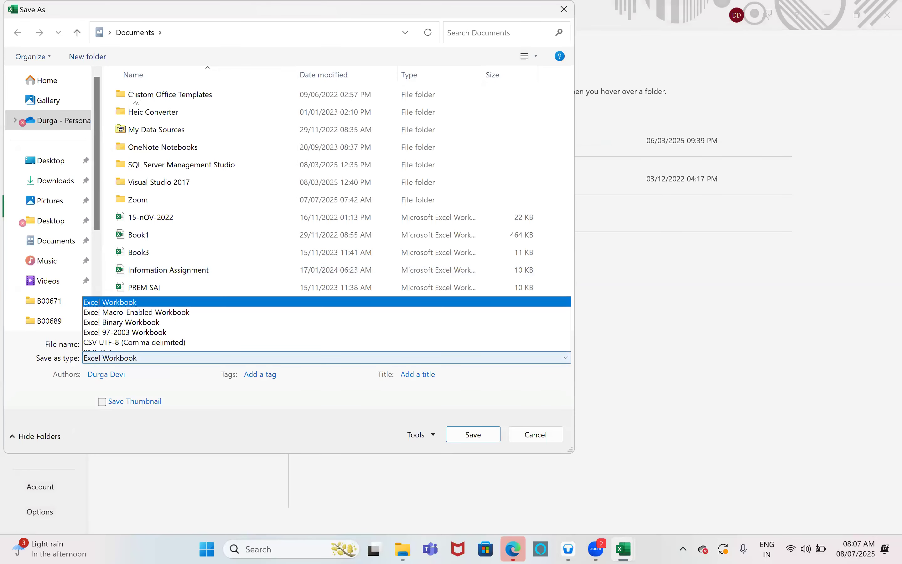
key("Down")
key("Down")
key("Down")
key("Return")
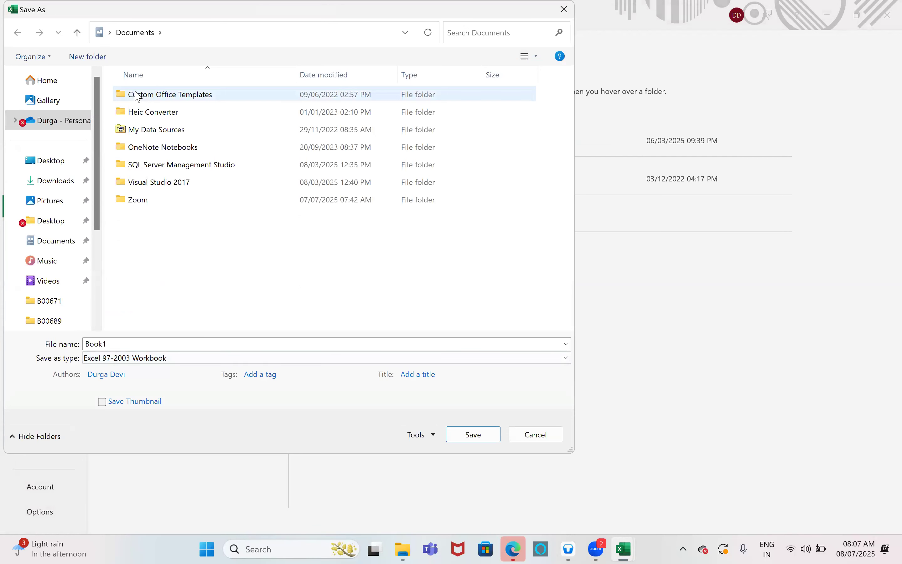
mouse_move(138, 96)
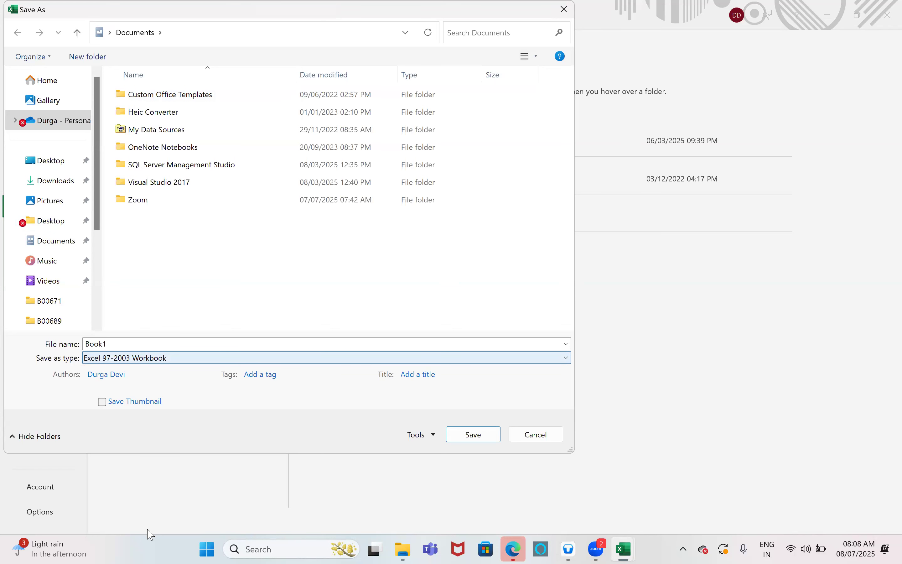
left_click(127, 360)
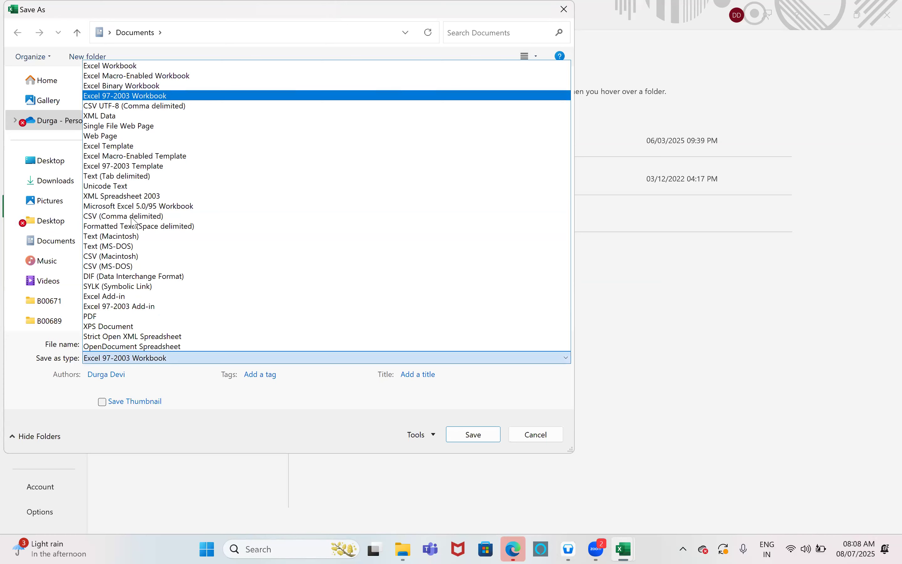
left_click(116, 66)
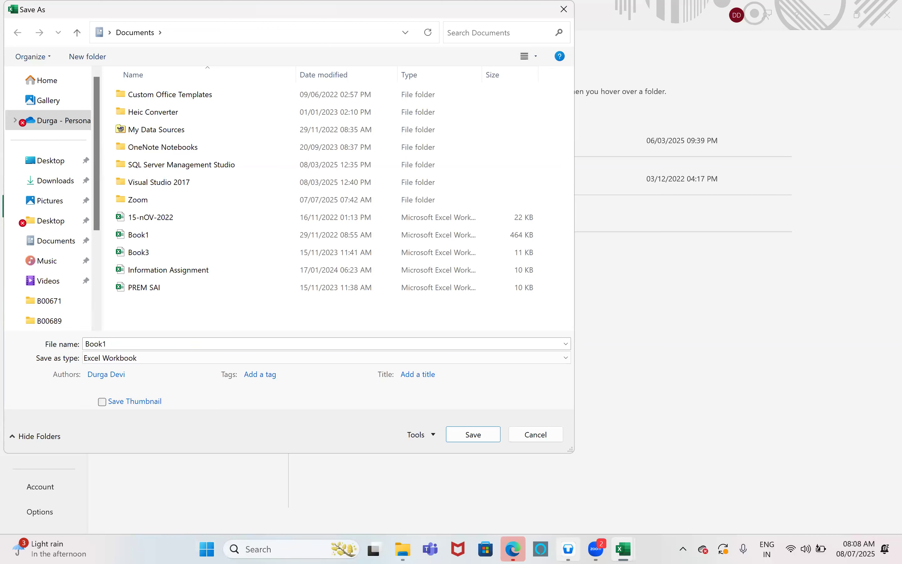
Cancel the Save As dialog and the prompt to save changes, returning to Book1's Data sheet
mouse_move(623, 549)
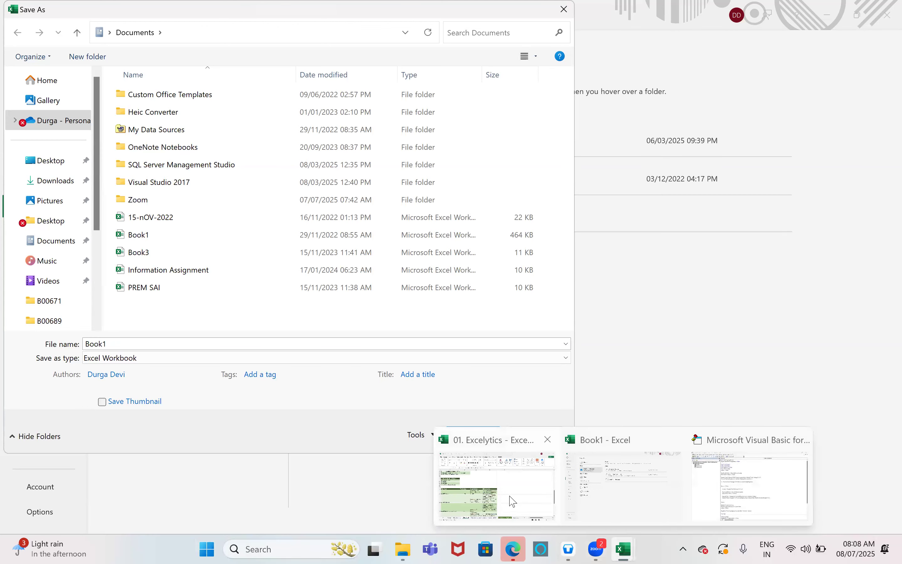
left_click(509, 485)
left_click(526, 444)
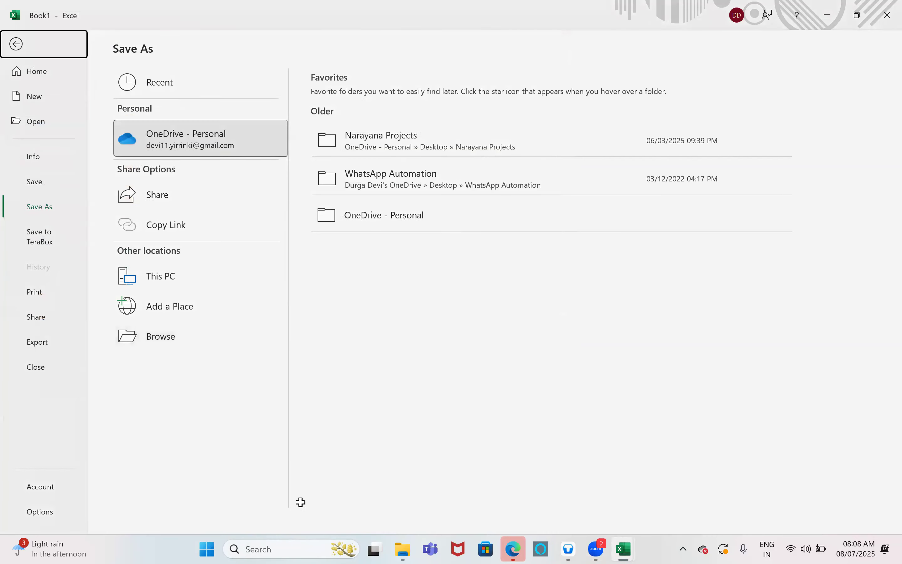
left_click(882, 5)
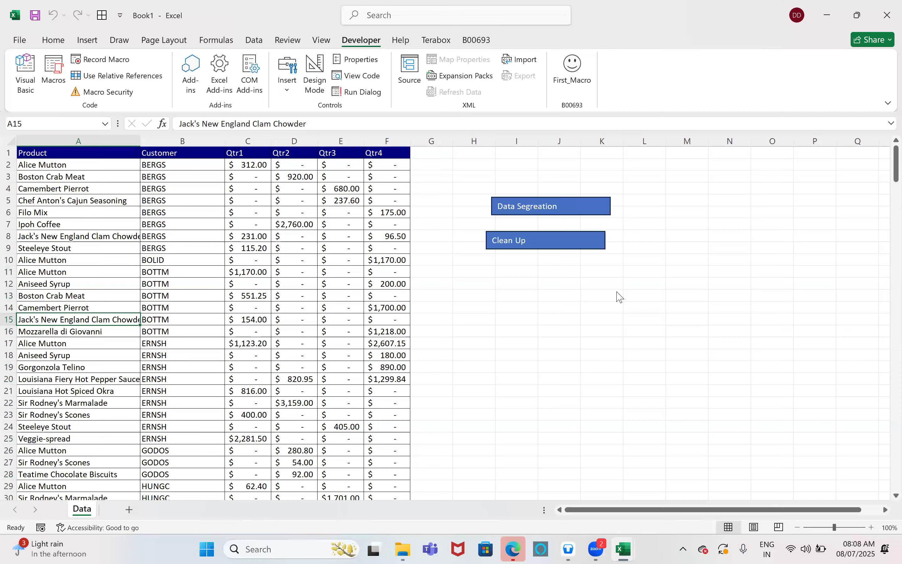
left_click(597, 225)
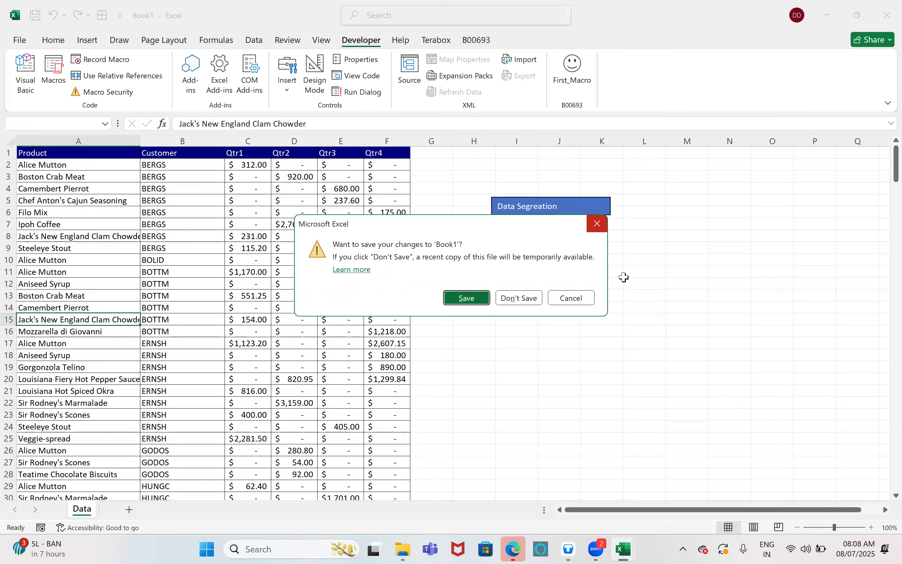
left_click(541, 343)
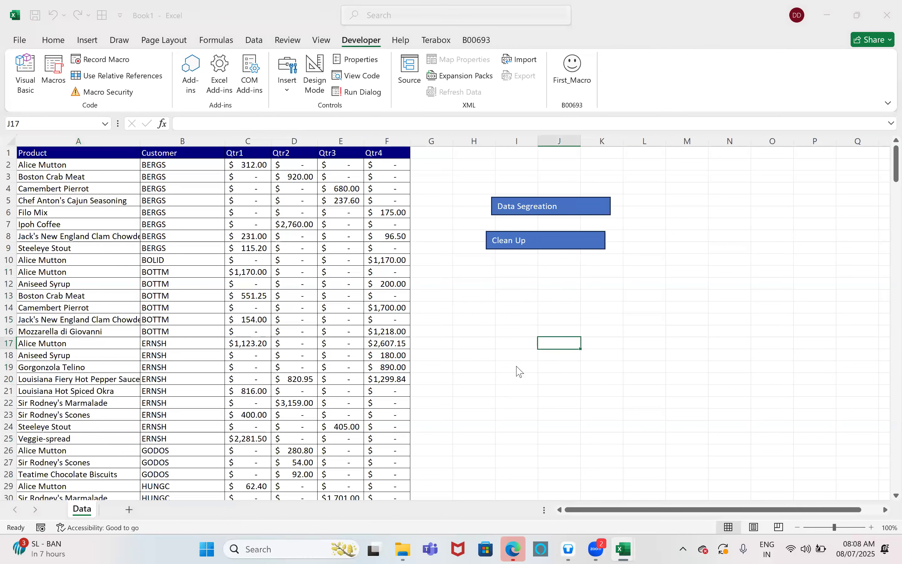
Check Book1's macro code and the .xlsx entry in the training workbook's file type table, and return to Book1
key("alt+F11")
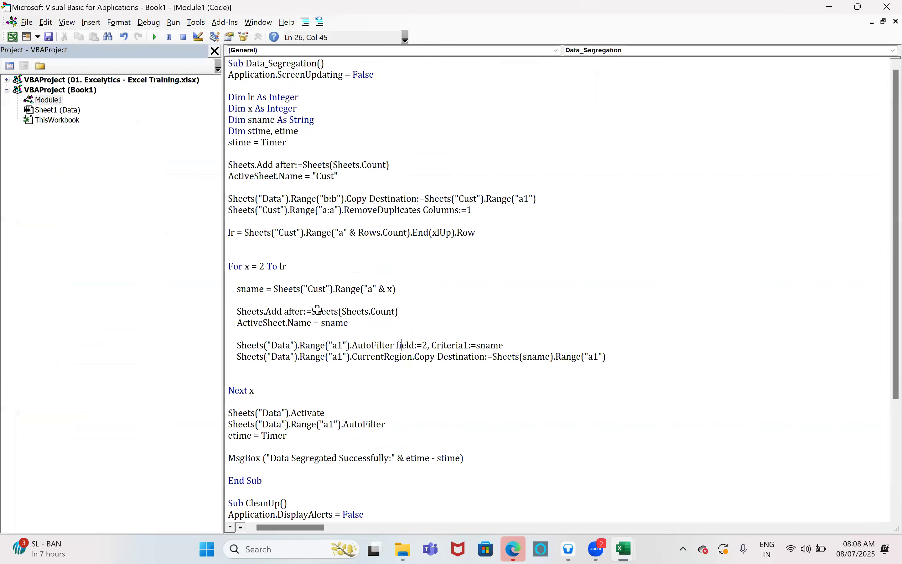
key("alt+F11")
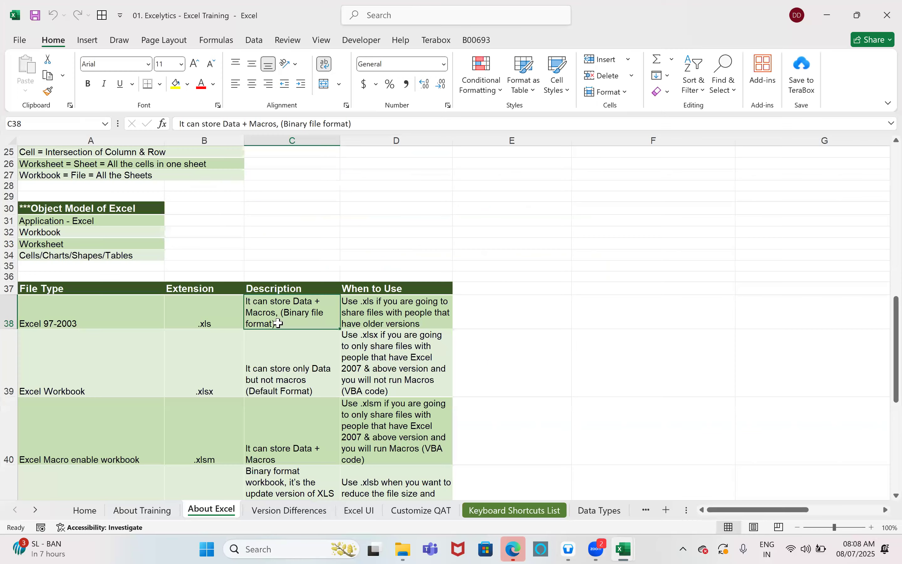
key("Left")
key("Down")
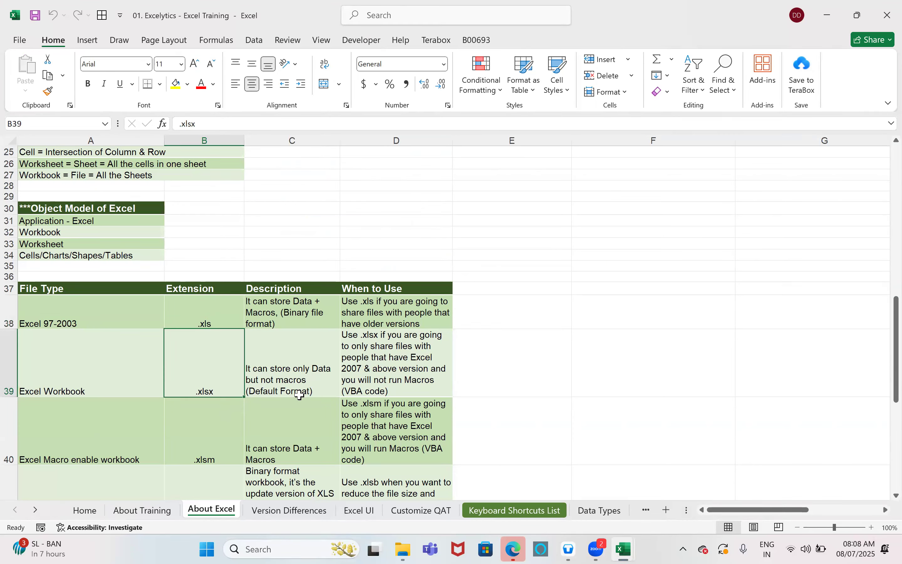
key("ctrl+n")
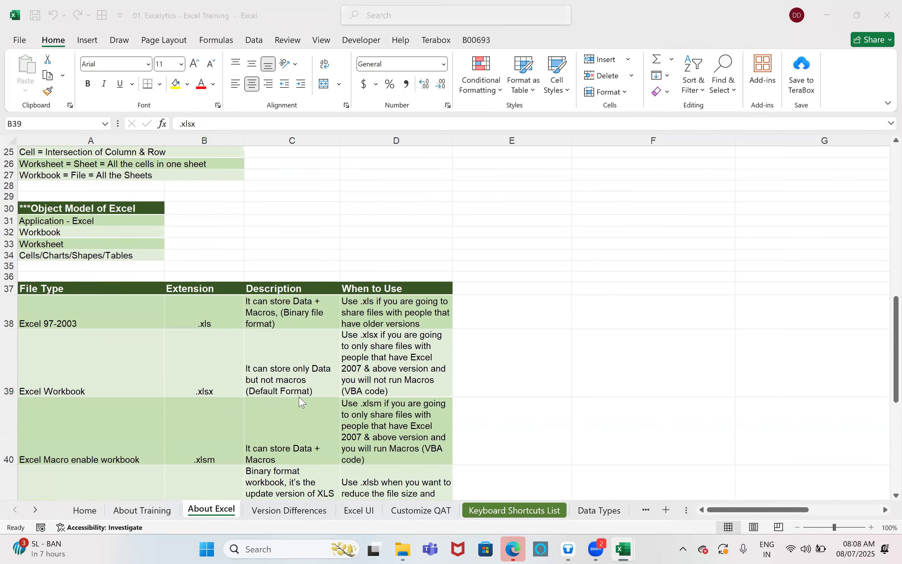
key("alt+Tab")
key("alt+Tab")
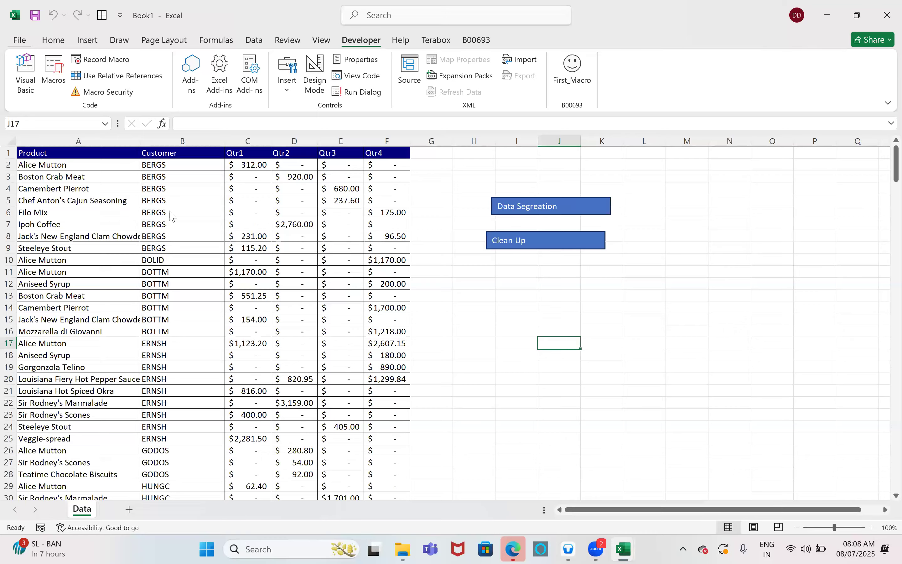
Save Book1 to the Desktop as an Excel Workbook, replacing the existing file and accepting the macro-free format
key("alt+f")
key("a")
left_click(160, 337)
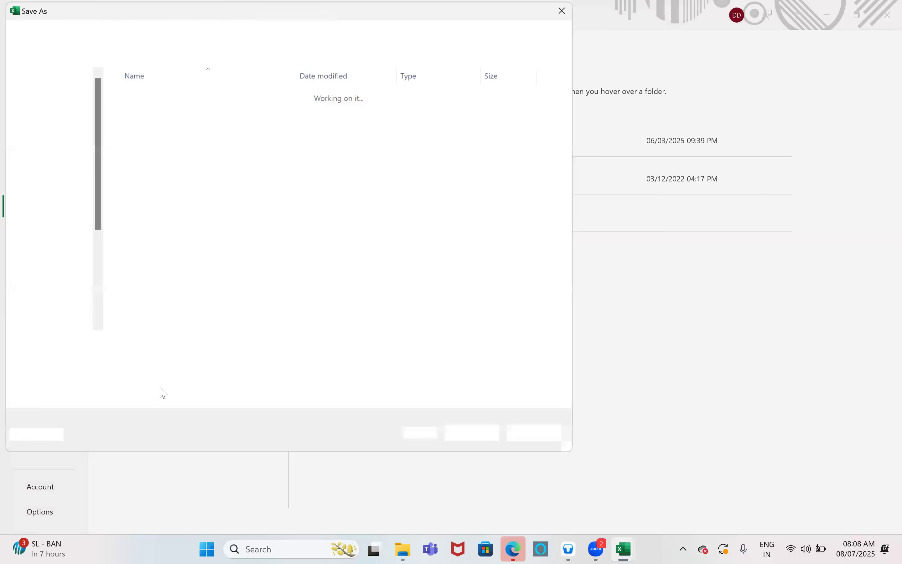
left_click(51, 164)
left_click(134, 360)
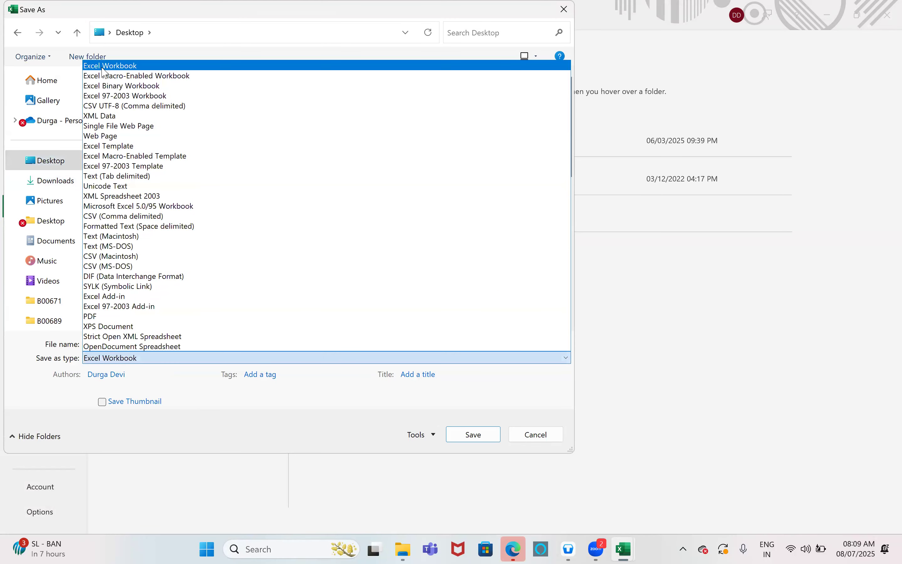
left_click(104, 68)
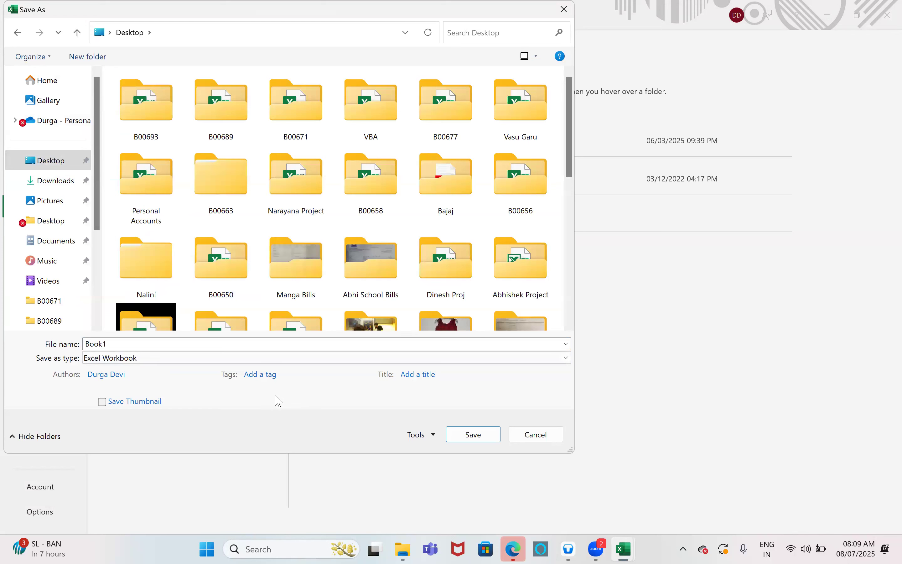
left_click(483, 433)
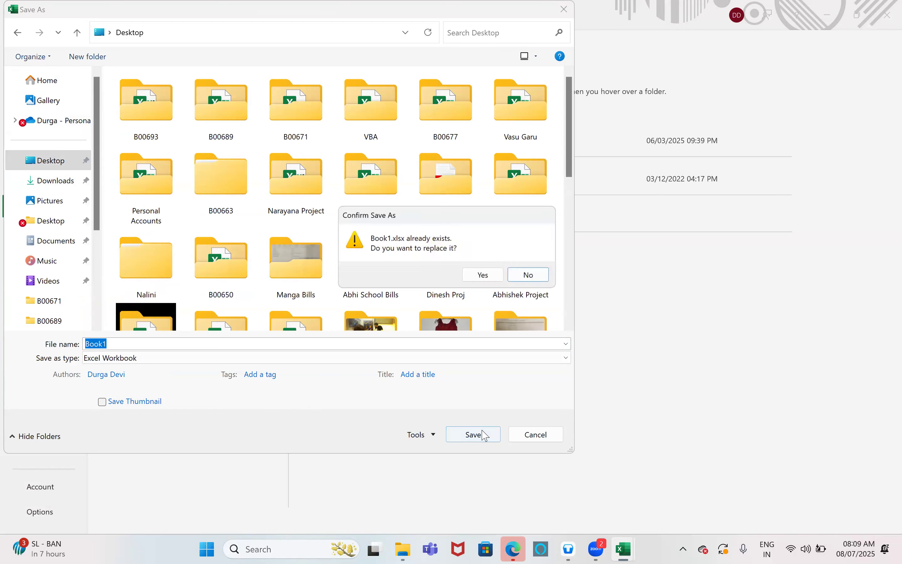
left_click(484, 274)
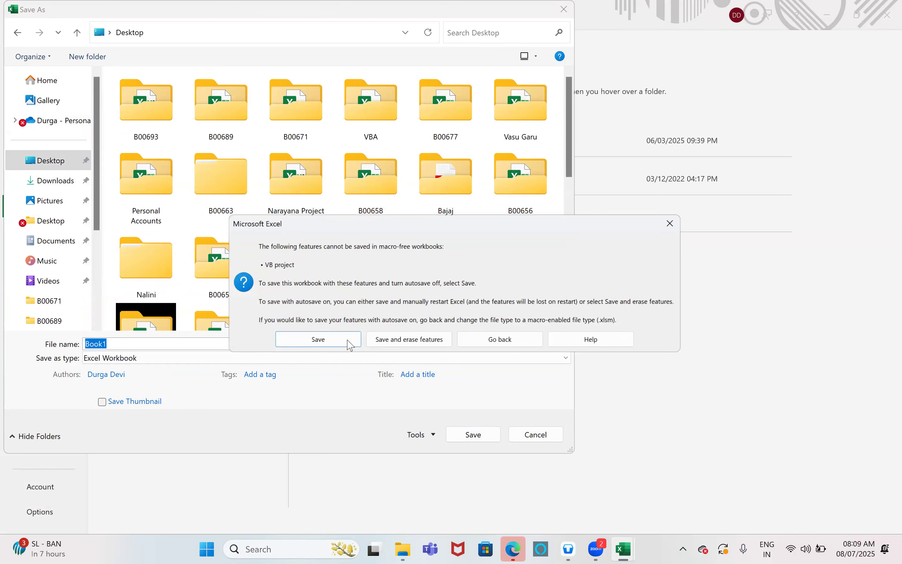
left_click(335, 343)
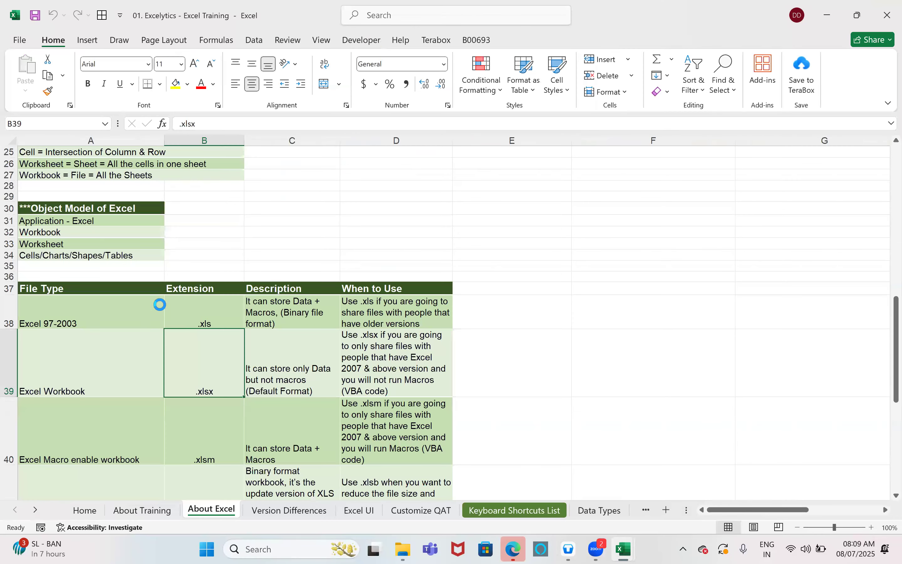
Reopen Book1 and check whether its macros are still available in the code editor and through the Data Segreation rectangle
left_click(160, 305)
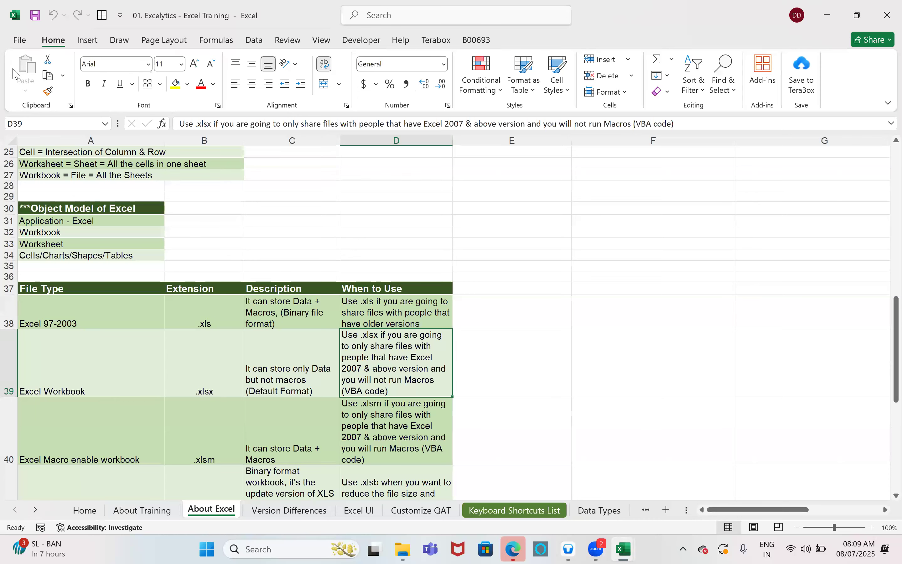
key("alt+F11")
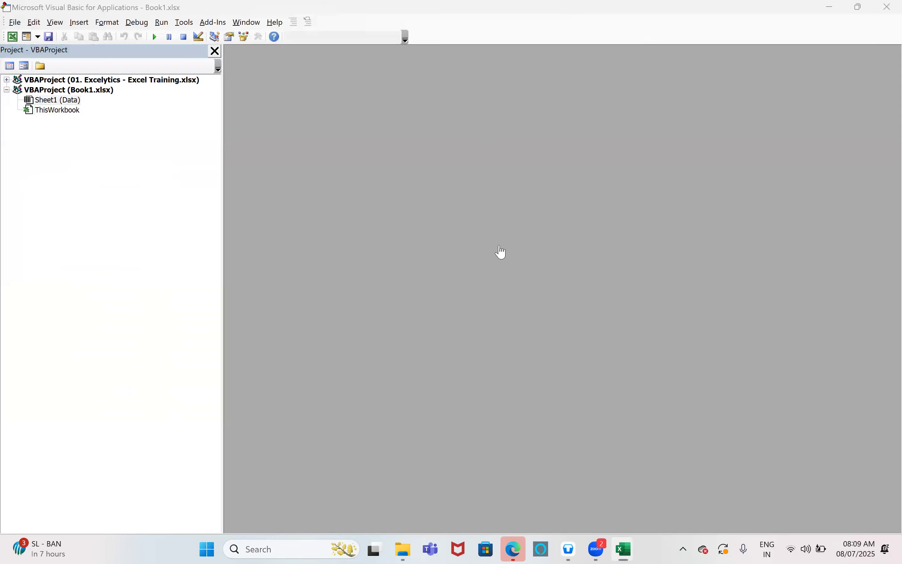
key("alt+F11")
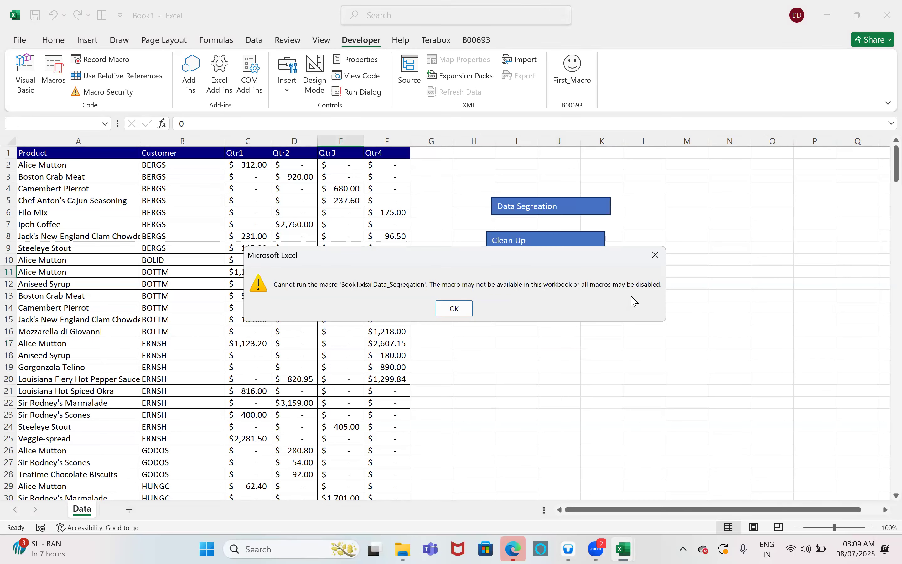
left_click(465, 312)
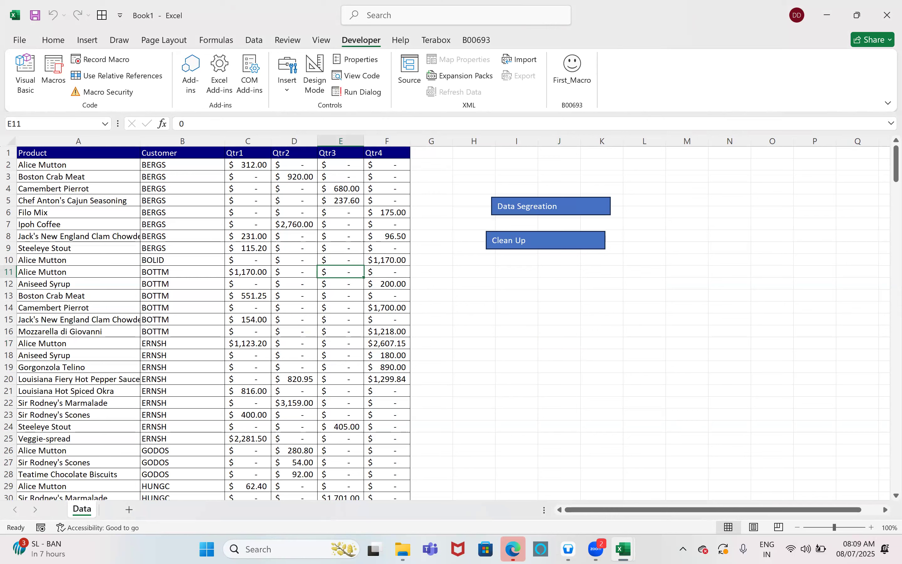
Review the file types offered for saving Book1 to the Desktop, including Excel Binary Workbook, and leave without saving
left_click(20, 39)
left_click(50, 215)
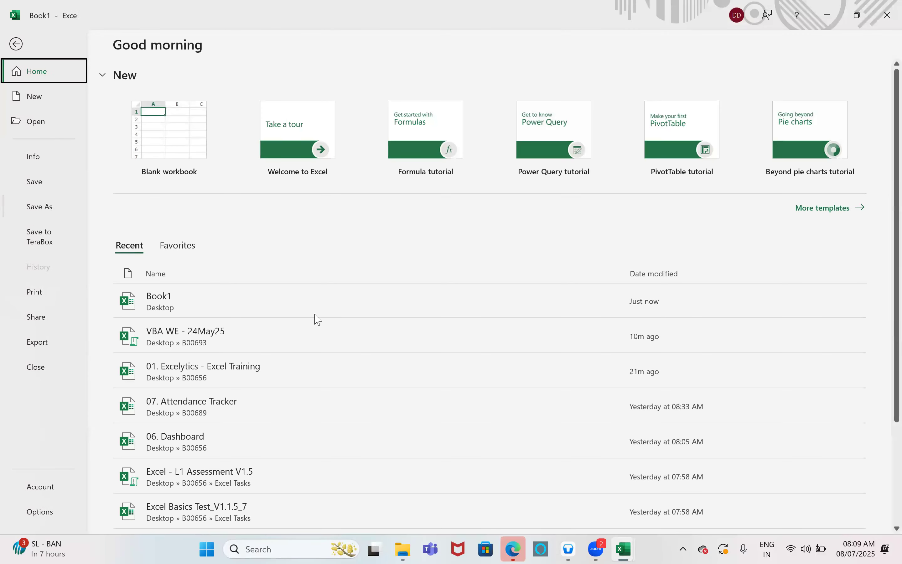
left_click(196, 331)
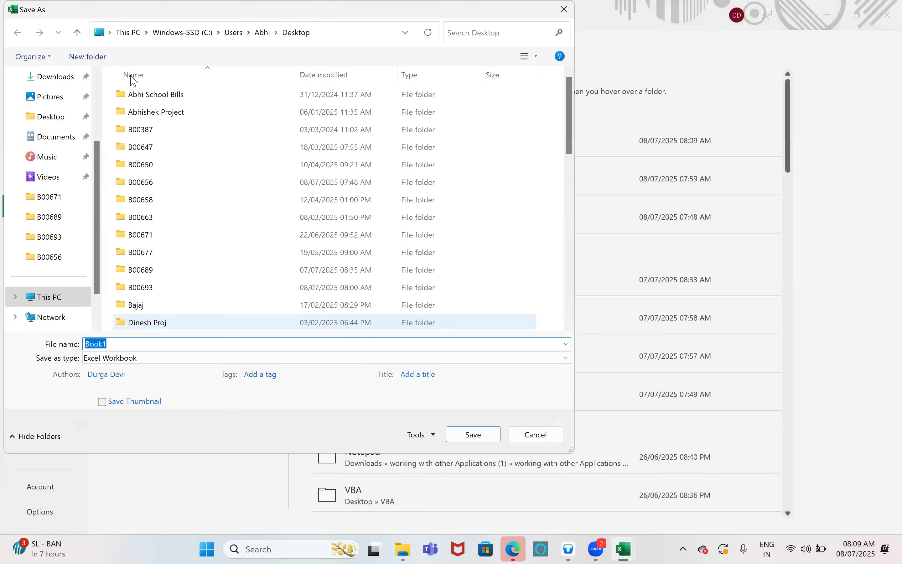
key("alt+t")
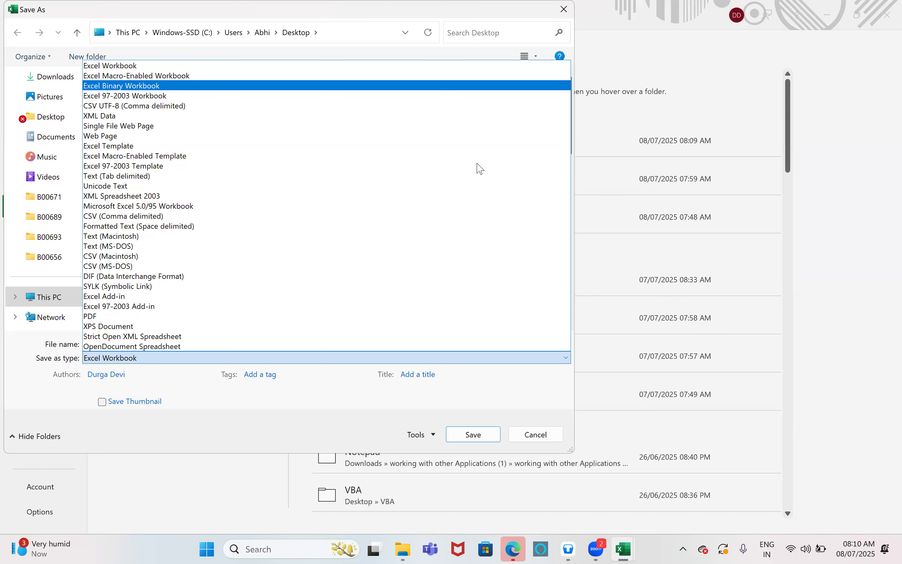
left_click(565, 14)
left_click(565, 14)
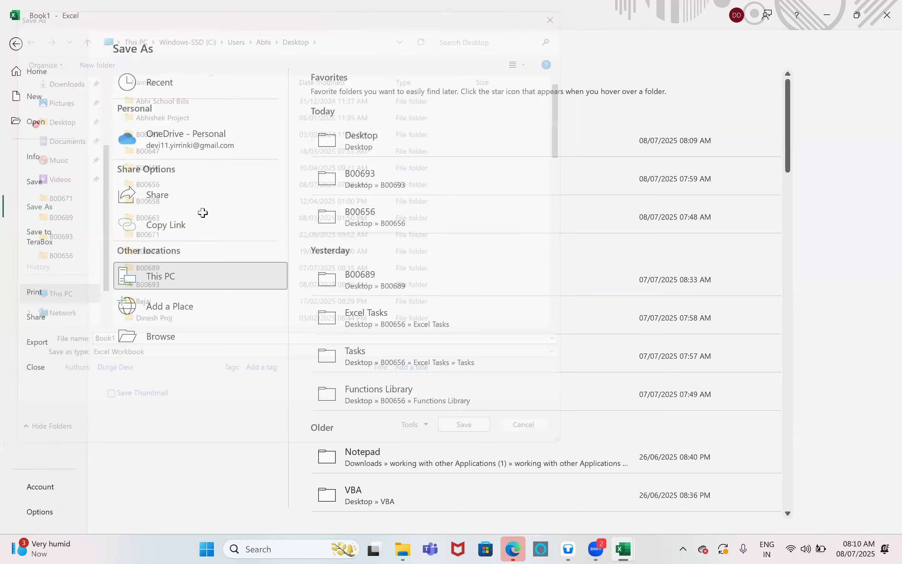
left_click(15, 44)
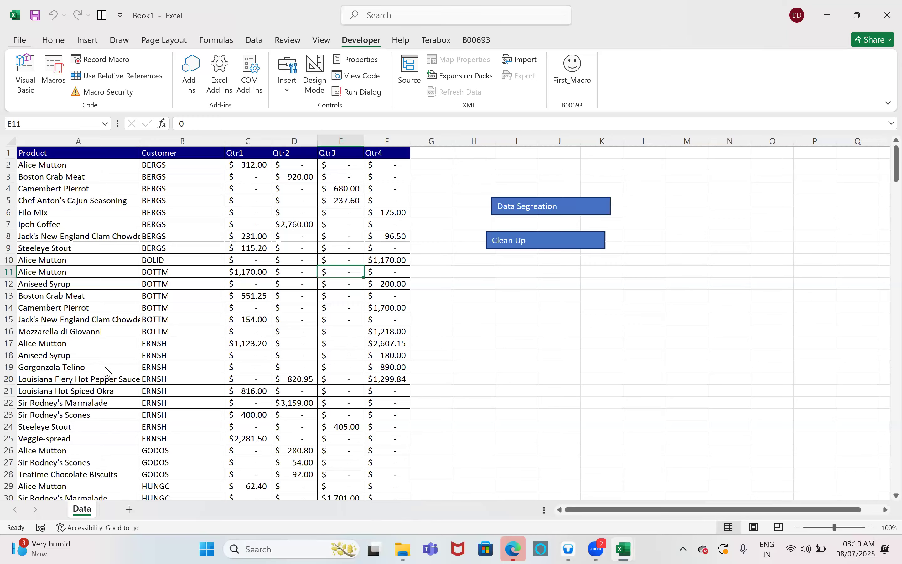
Open the "01. File Sizes with Different Formats" image from the B00656 folder, compare the Orders file sizes by format, and close it
key("alt+Tab")
mouse_move(402, 548)
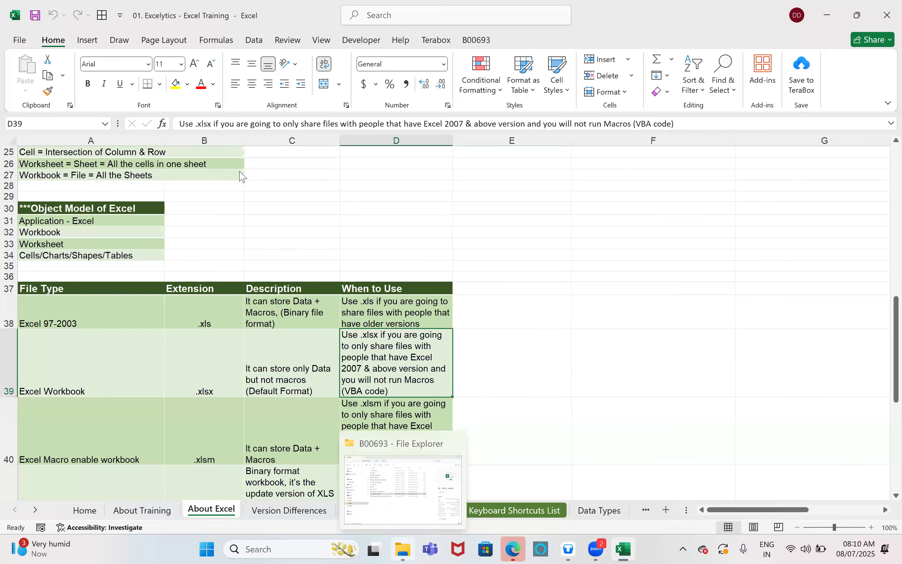
left_click(403, 485)
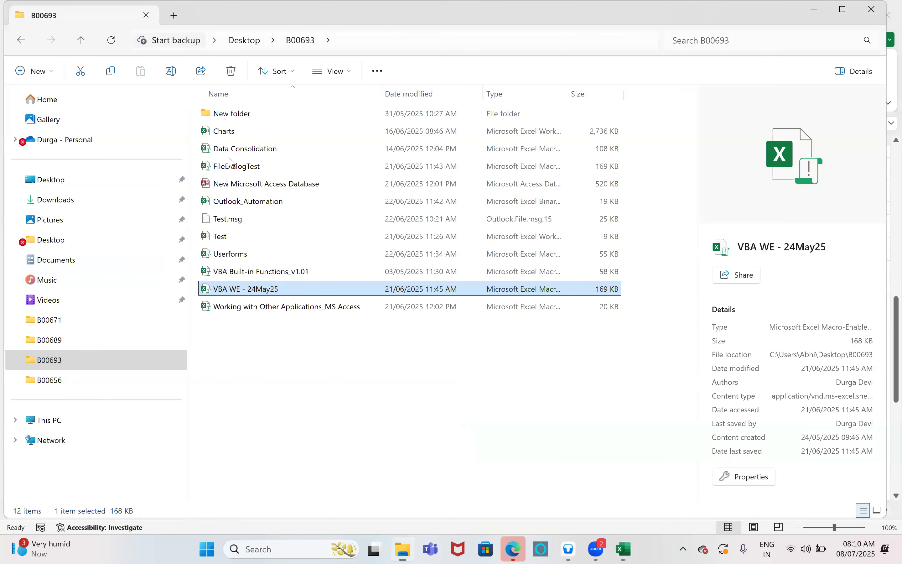
left_click(49, 380)
double_click(225, 180)
key("Return")
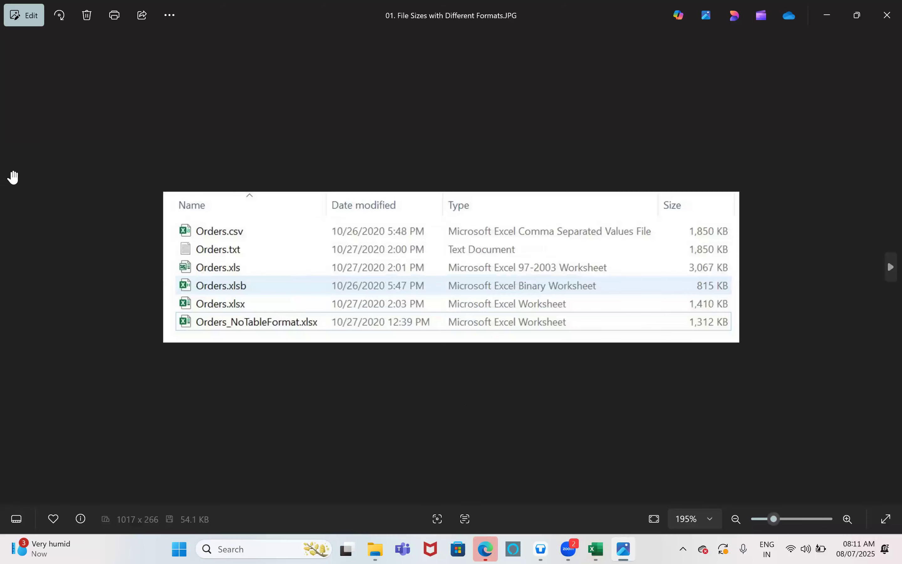
key("ctrl+plus")
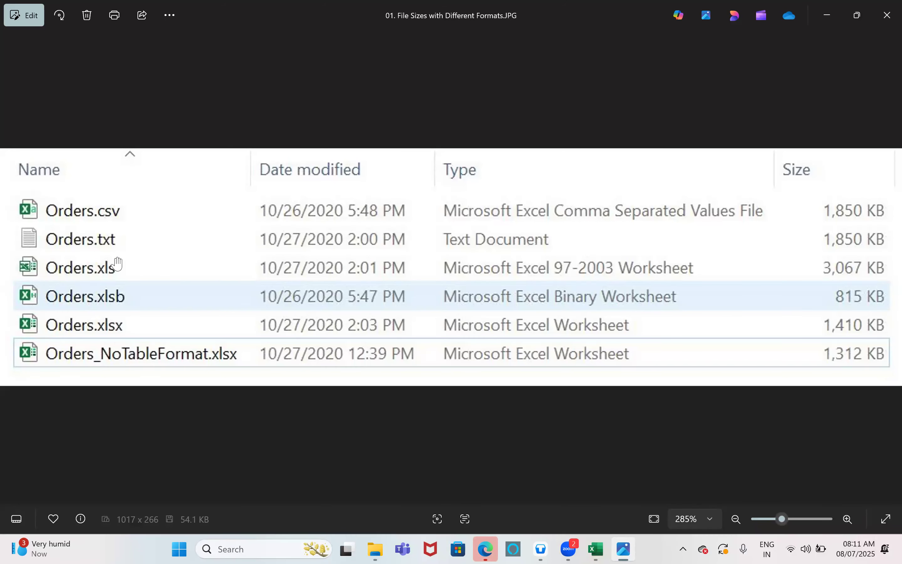
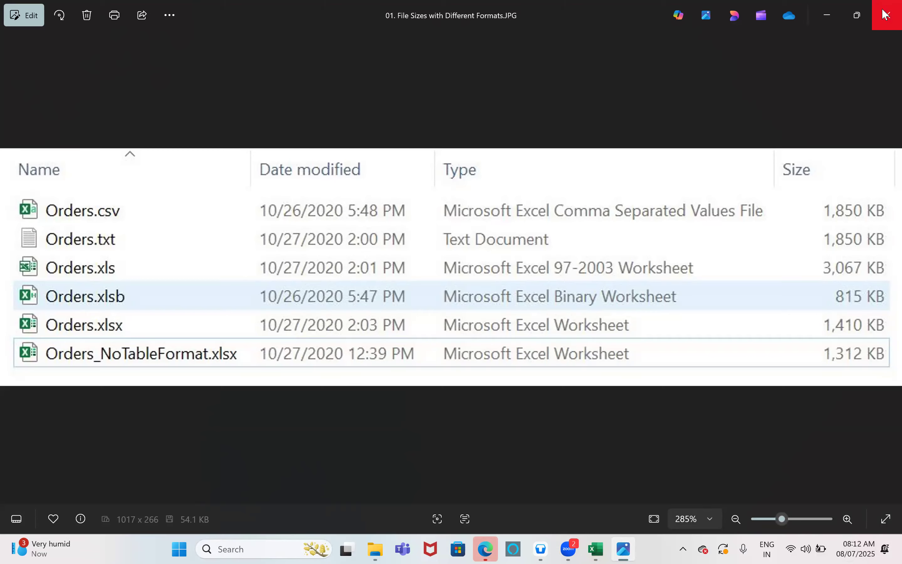
left_click(886, 14)
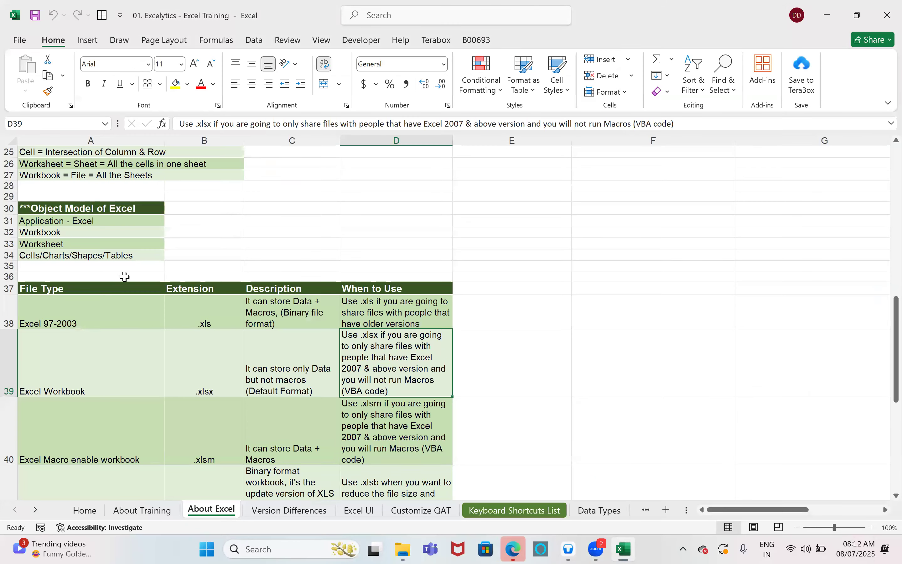
Review the file type table and the row and column limits on the About Excel sheet, highlighting columns A to E
scroll(125, 276, "down", 2)
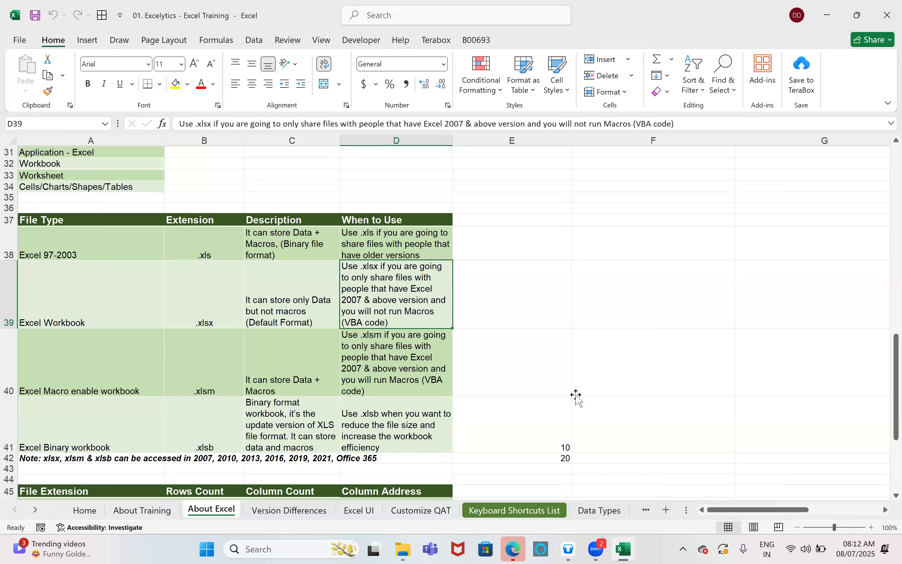
left_click(577, 395)
scroll(577, 395, "down", 1)
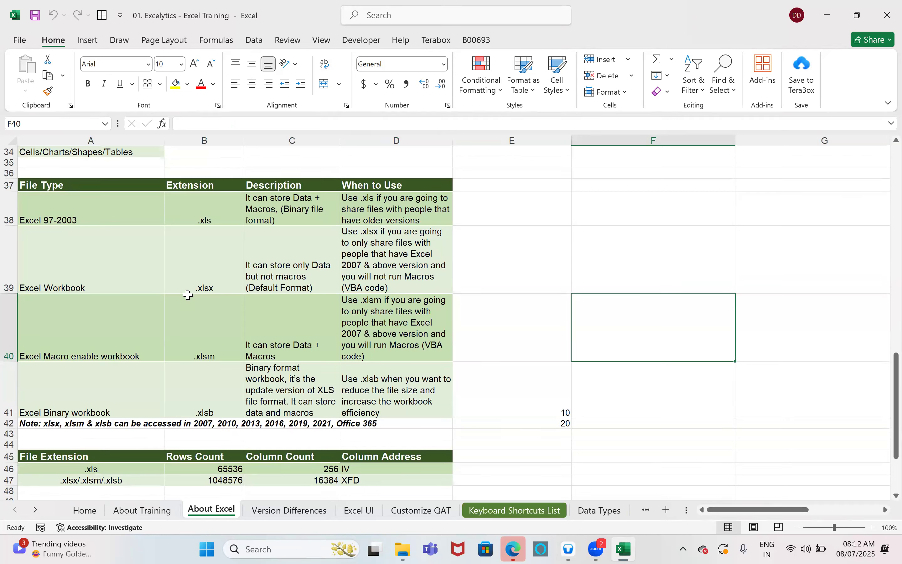
left_click(204, 215)
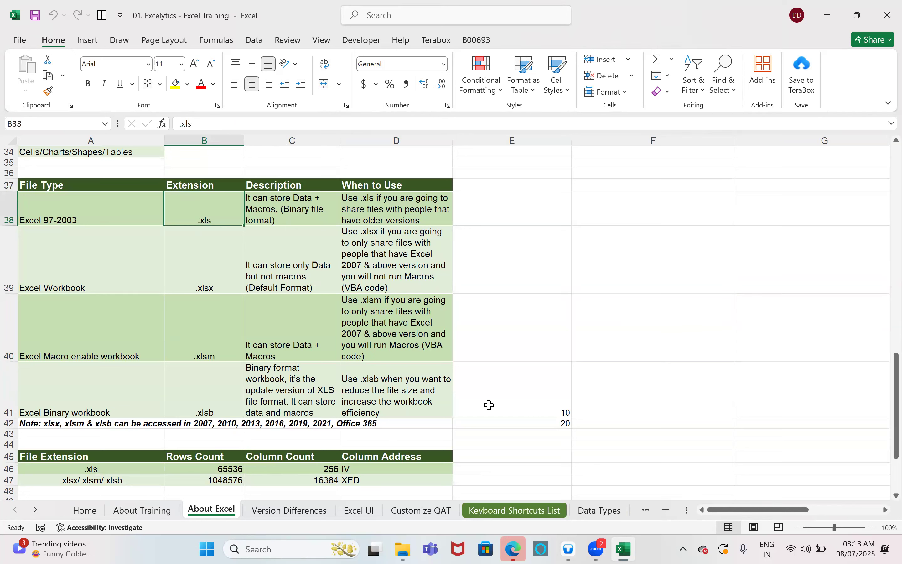
scroll(131, 199, "up", 4)
left_click_drag(131, 140, 550, 155)
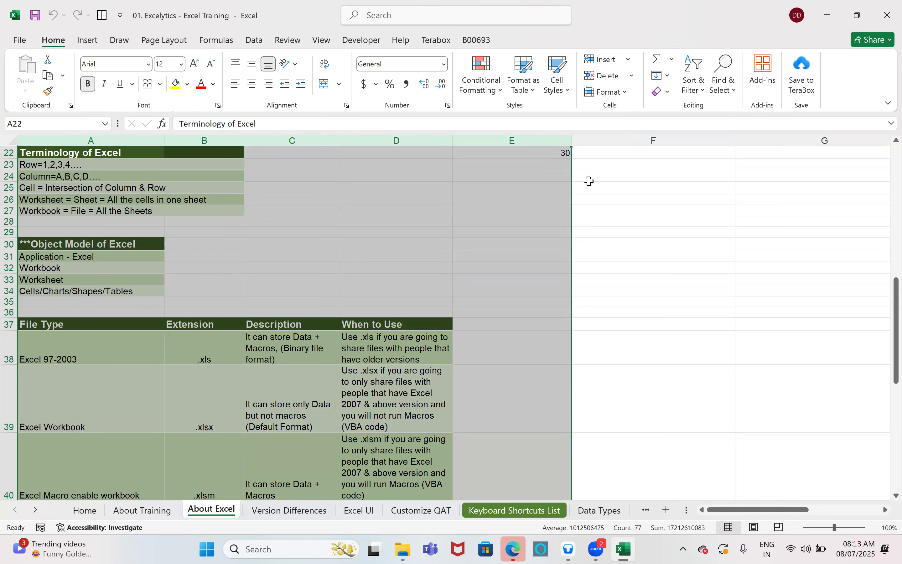
left_click(598, 164)
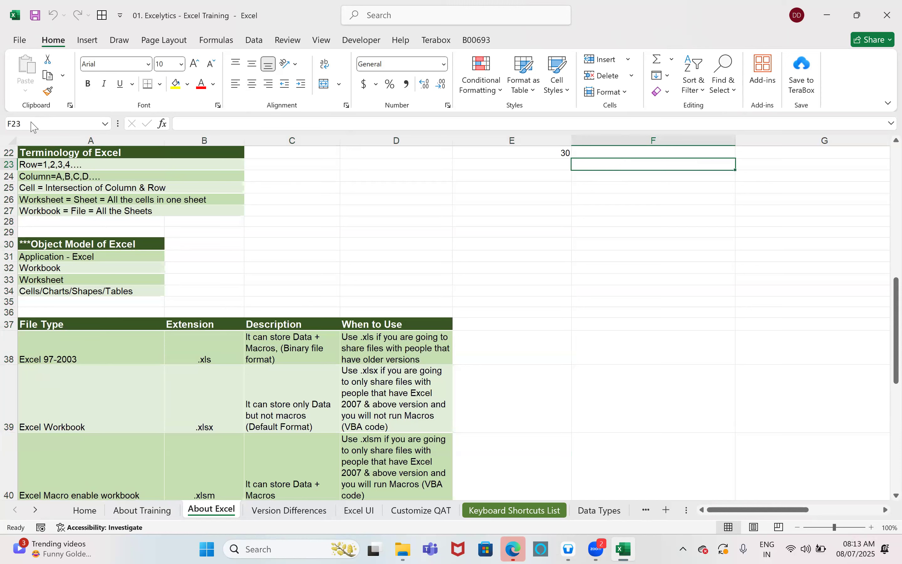
Go to cell IV1, evaluate =COLUMN() there to check its column number, and clear the formula
left_click(53, 121)
type("IV1")
key("Return")
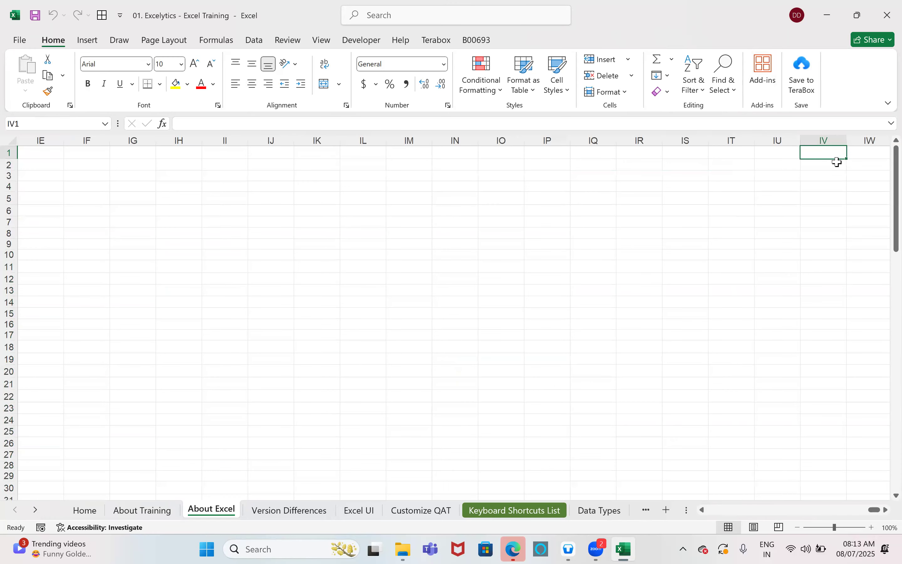
type("=column")
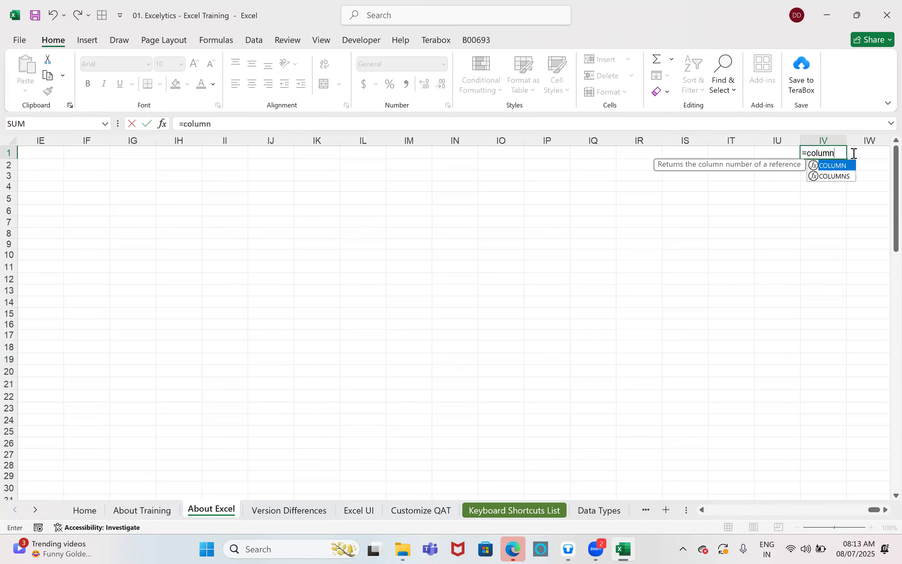
key("Tab")
type(")")
key("Return")
key("Up")
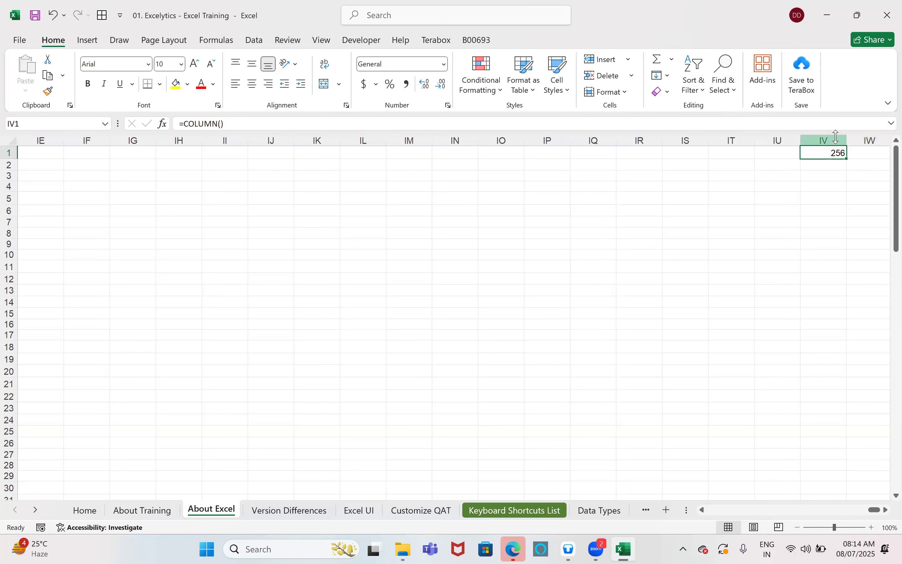
key("Delete")
Go to cell A65536, jump to the sheet's very last row, and return to the last filled cell in column A
left_click(44, 121)
type("a65536")
key("Return")
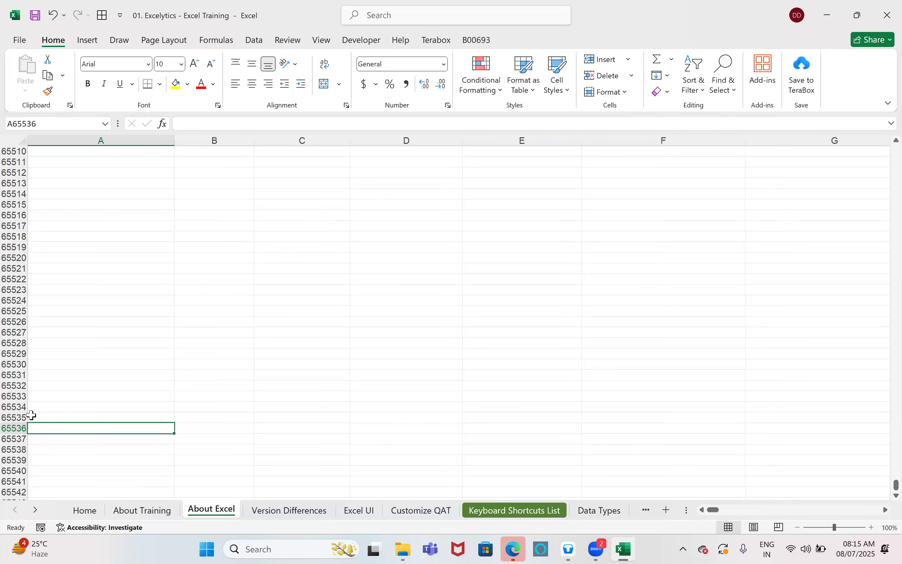
scroll(90, 409, "down", 2)
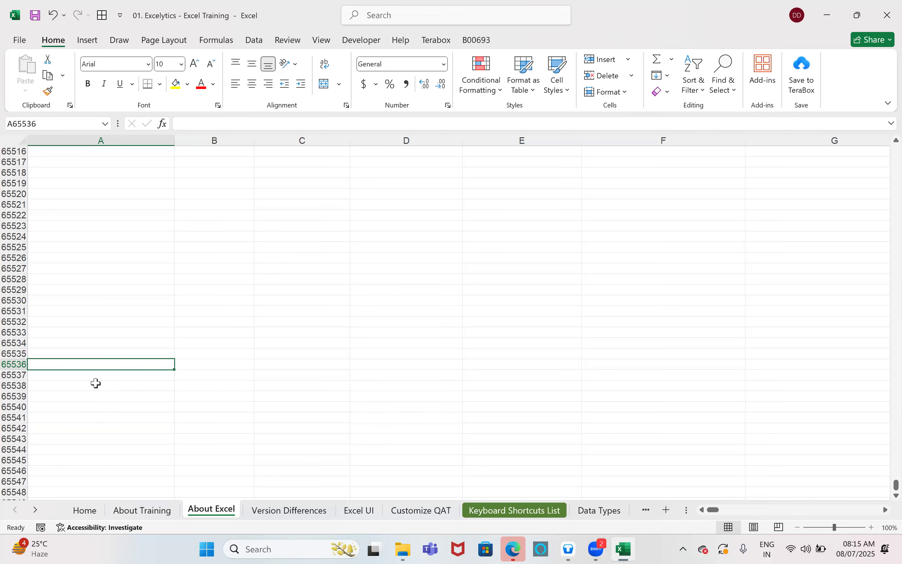
key("ctrl+Down")
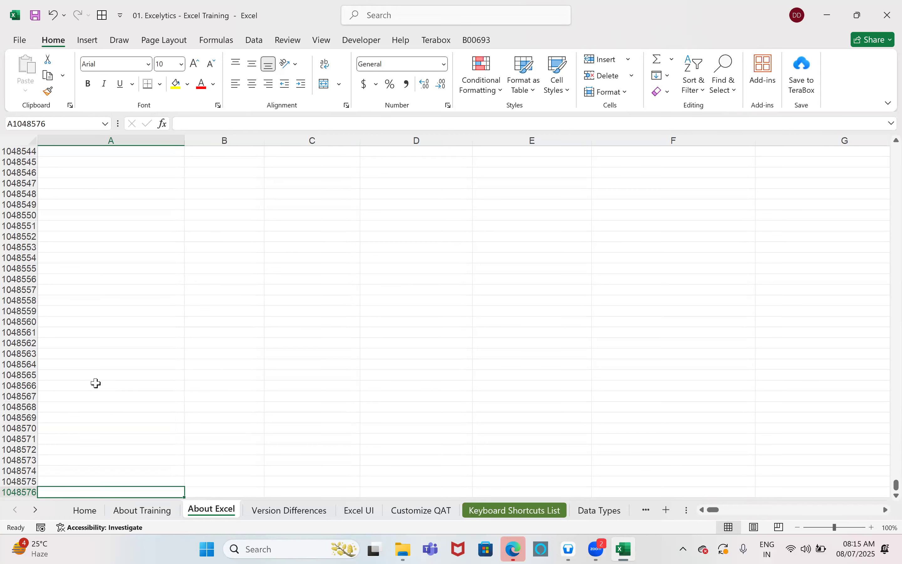
key("ctrl+Up")
Enter the row limits 65536 in cell B61 and 1048576 in B62, below the worksheet size table
scroll(161, 306, "up", 3)
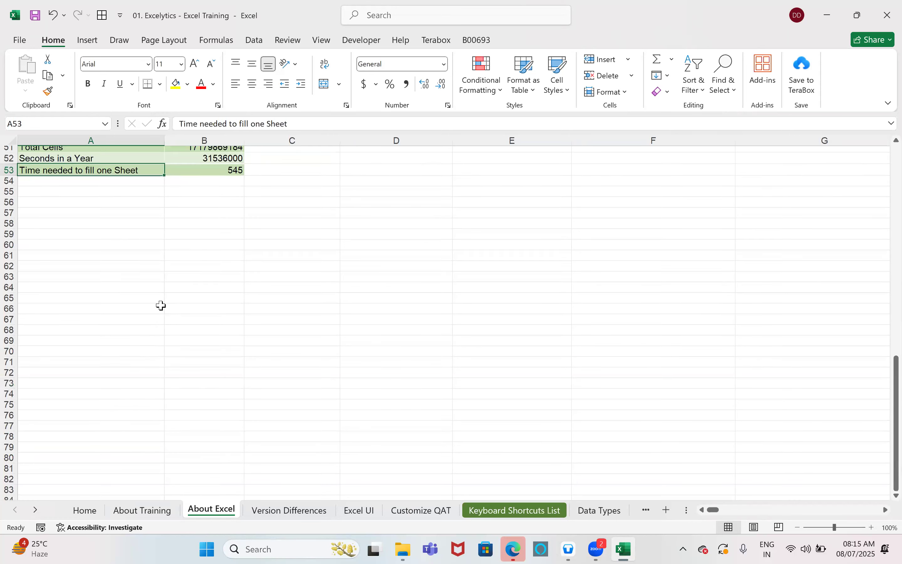
left_click(166, 340)
type("=")
key("BackSpace")
type("65536")
key("Return")
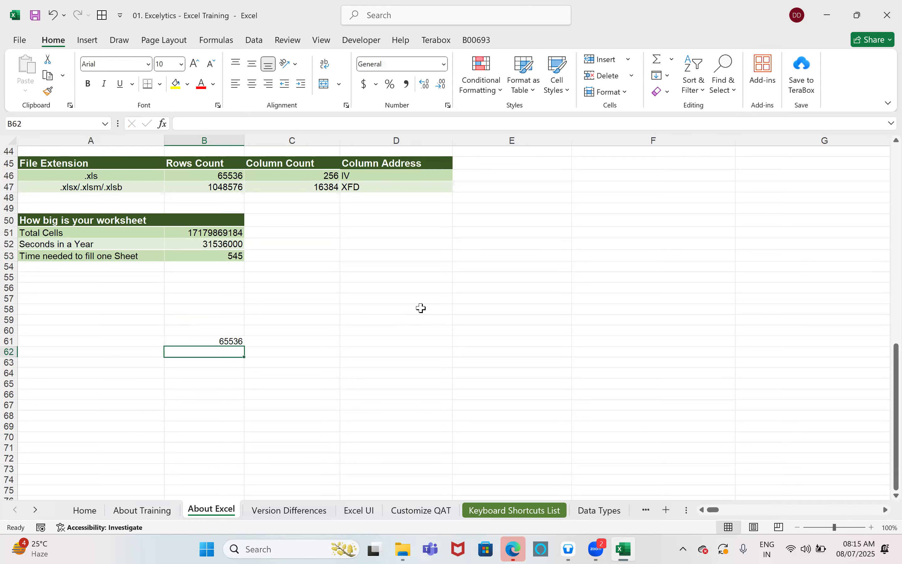
type("1048576")
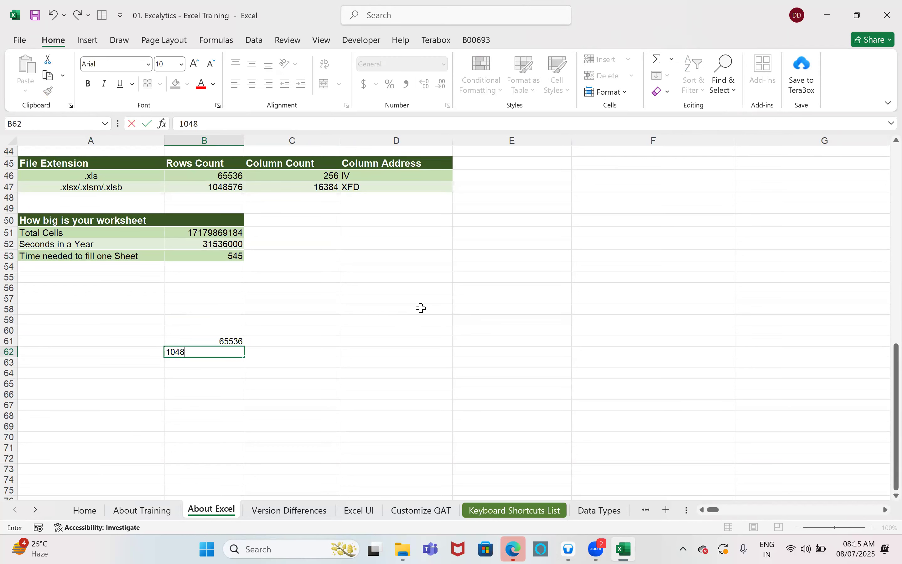
key("Return")
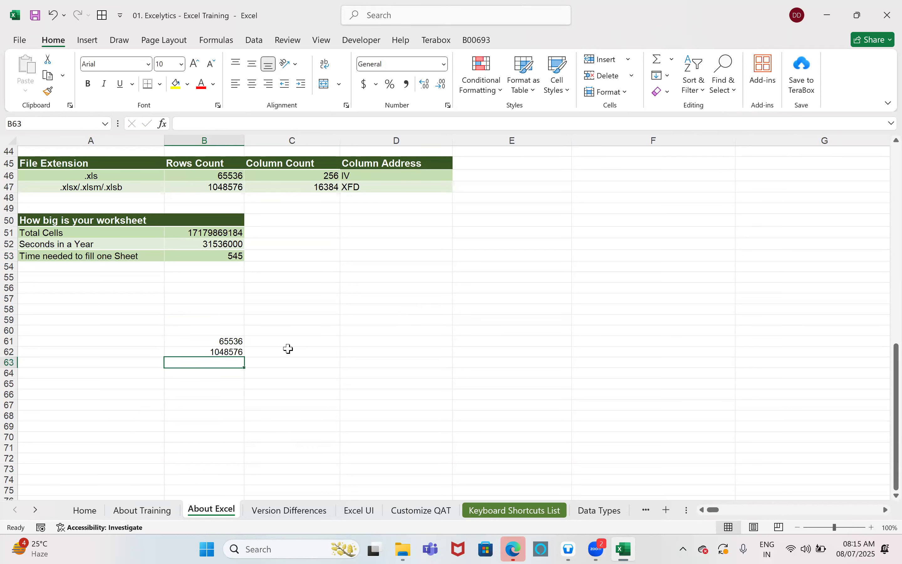
Divide the newer row limit by the older one in cell C62 with the formula =B62/B61
left_click(291, 351)
type("=")
key("Left")
type("/")
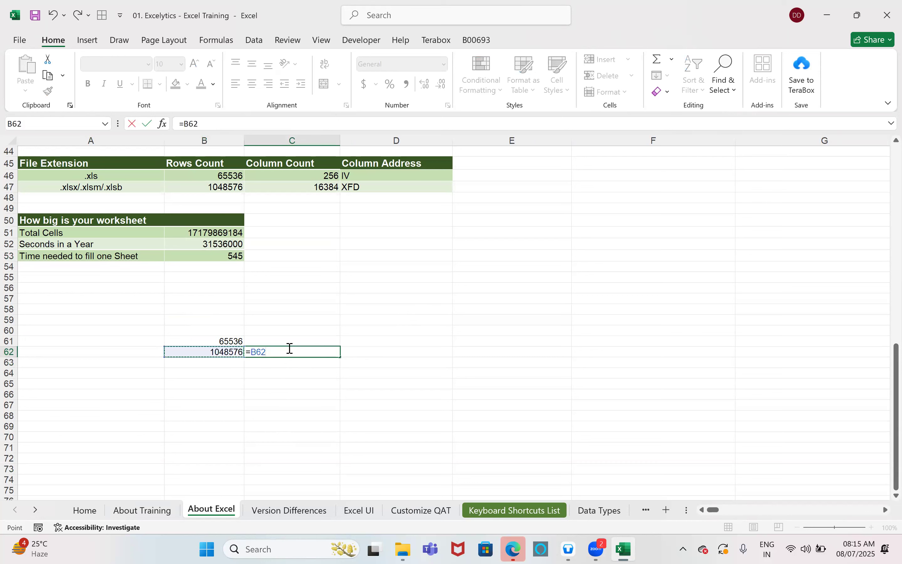
key("Up")
key("Left")
key("Return")
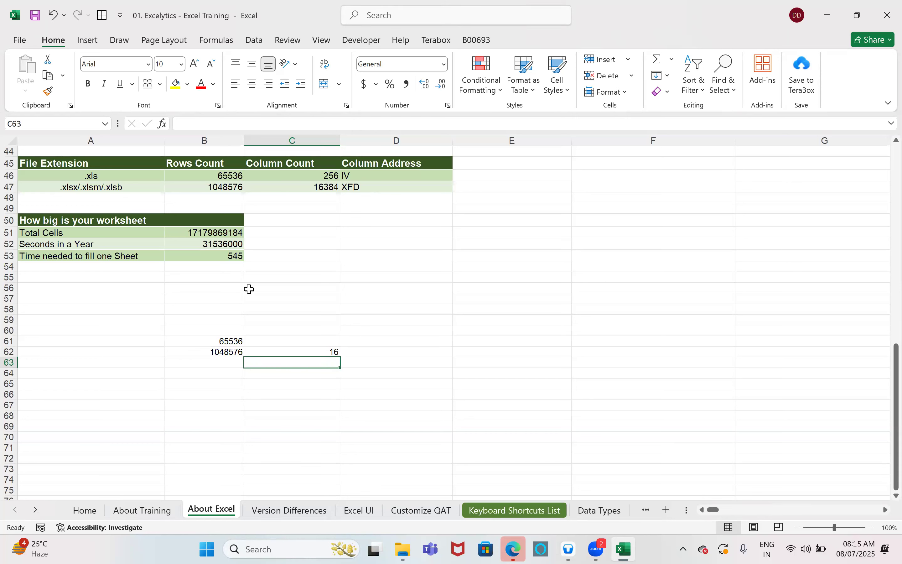
Enter the newer column limit 16384 in cell B64
left_click(222, 373)
type("16384")
key("Return")
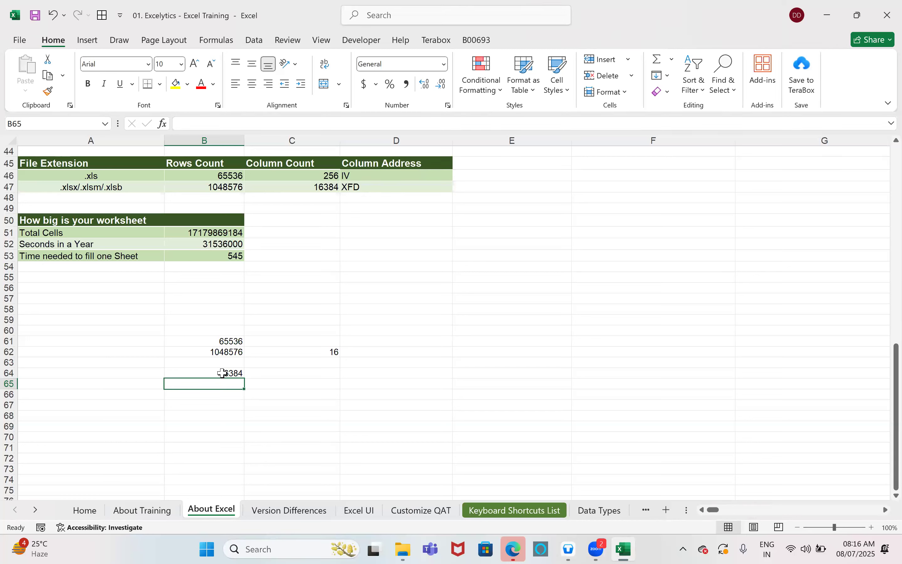
Go to row 1 of column G and jump from there to the sheet's last column, XFD
left_click(548, 152)
key("Up")
key("Up")
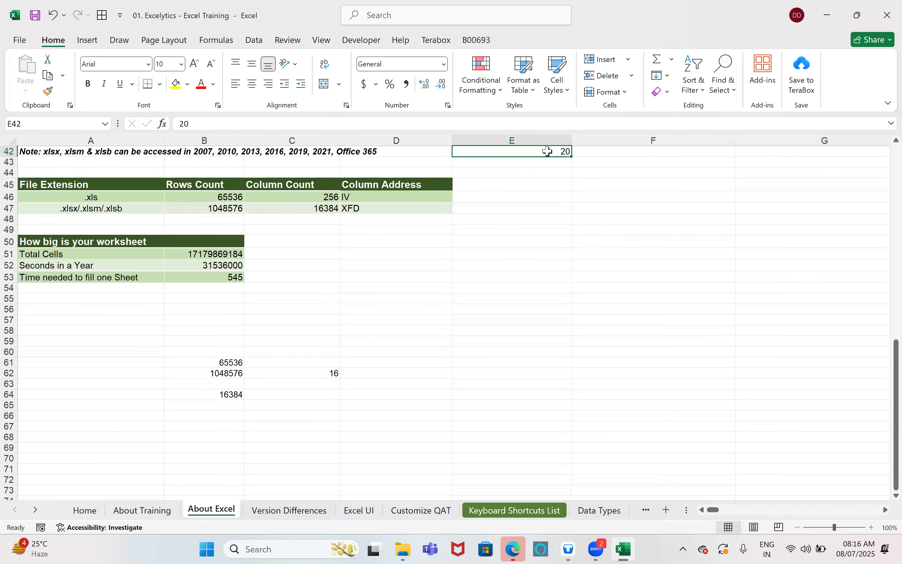
key("Right")
key("Right")
key("ctrl+Up")
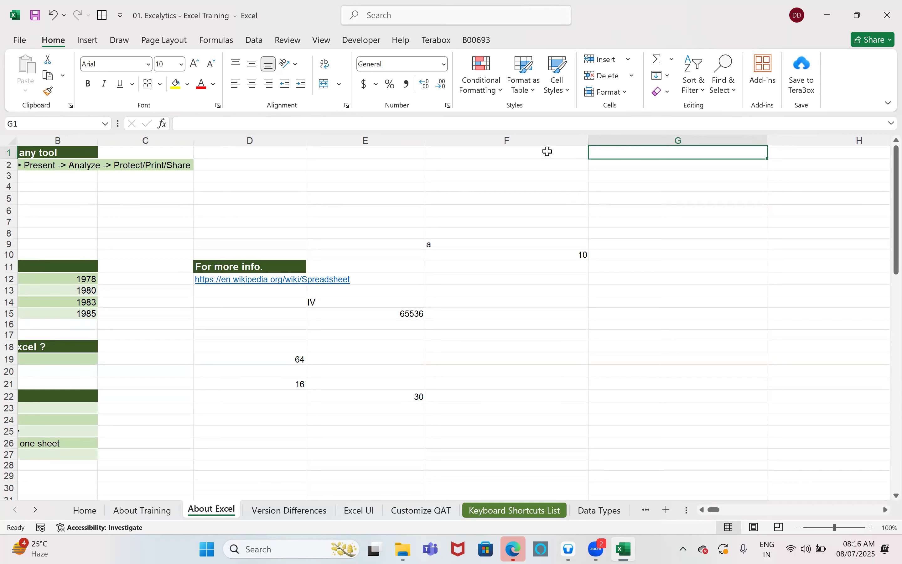
key("ctrl+Right")
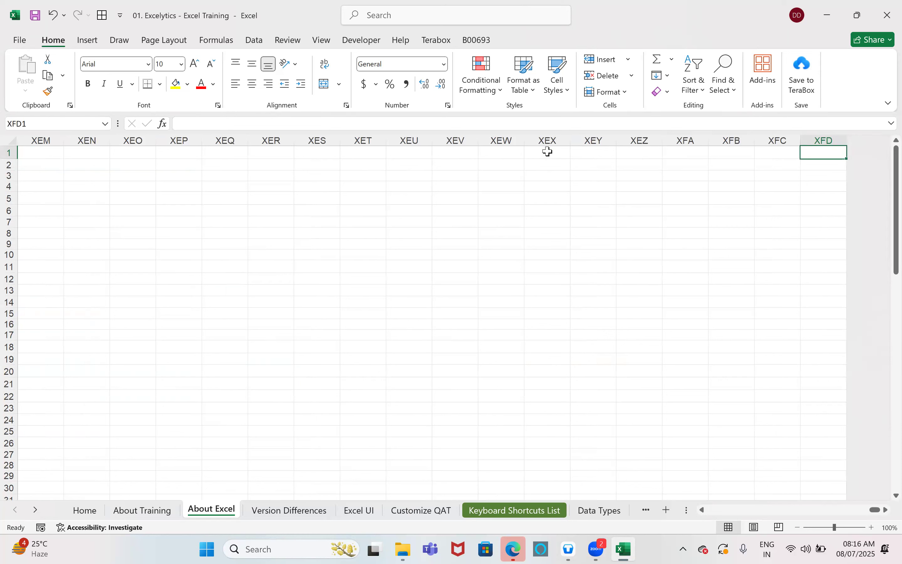
Evaluate =COLUMN() in cell XFD1 to check its column number, clear the formula, and return to column A
type("=column")
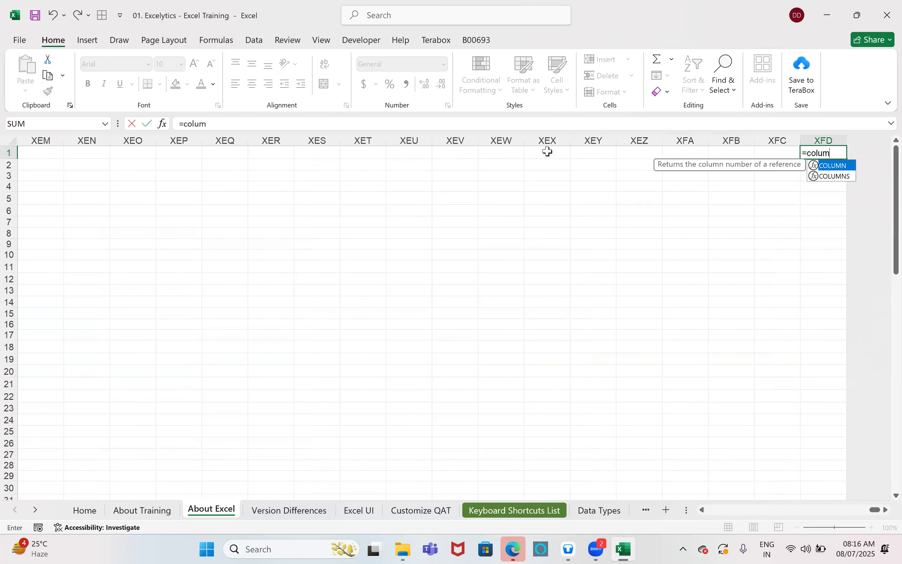
key("Tab")
key("Return")
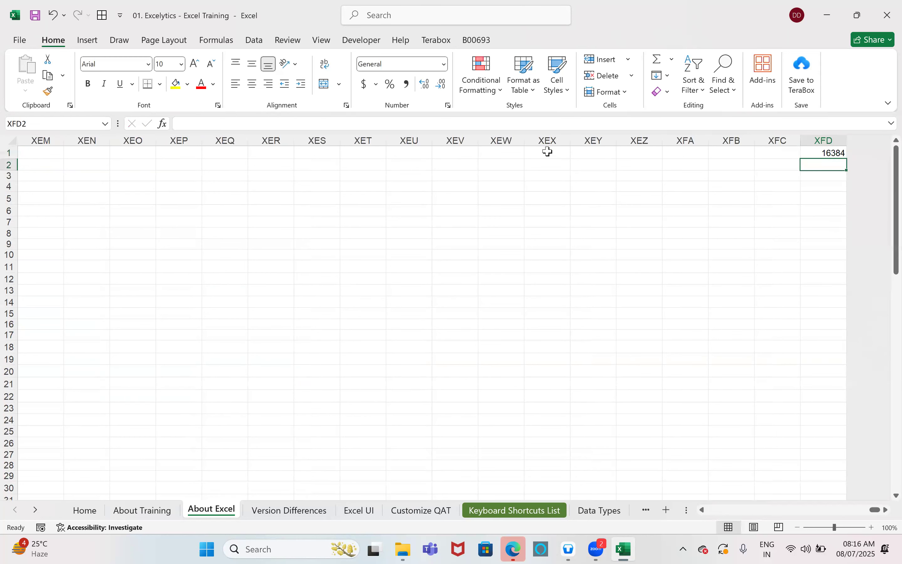
key("Up")
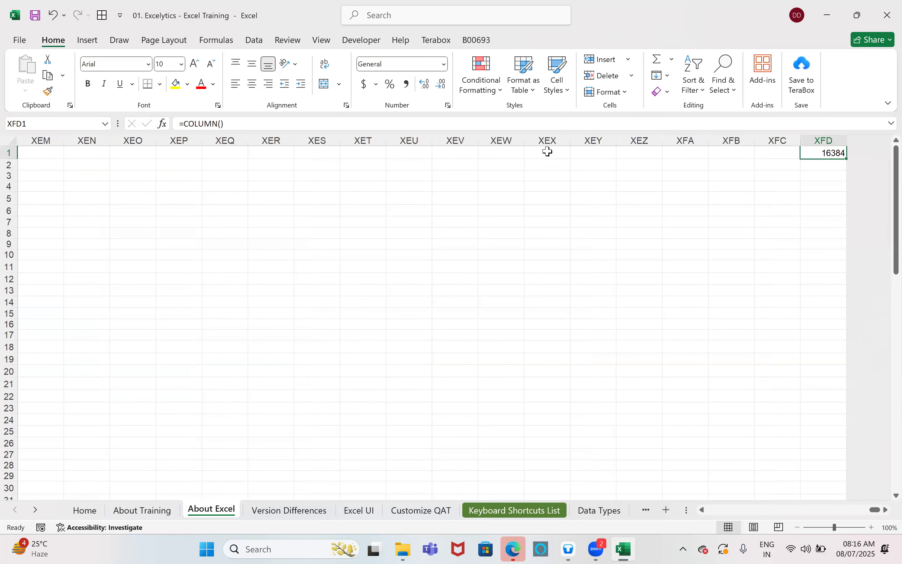
key("Delete")
left_click(609, 206)
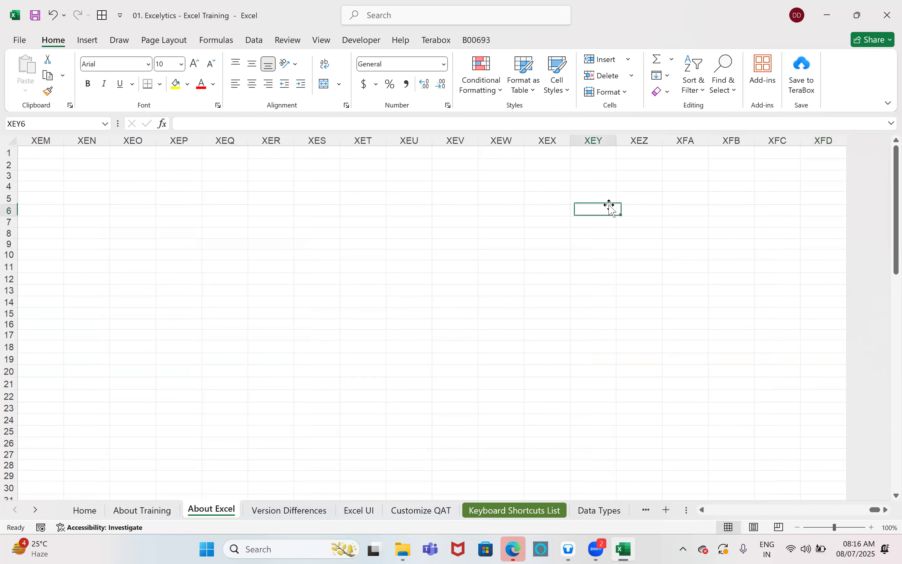
key("Home")
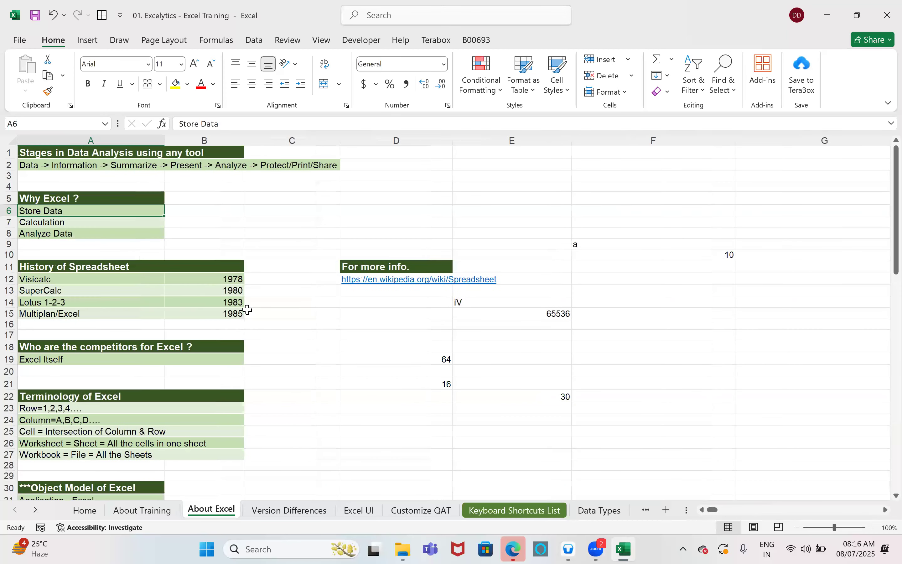
Highlight the whole of column A, a cell block starting at D21, and cells F24:F25 beside the Terminology of Excel section
scroll(247, 308, "down", 4)
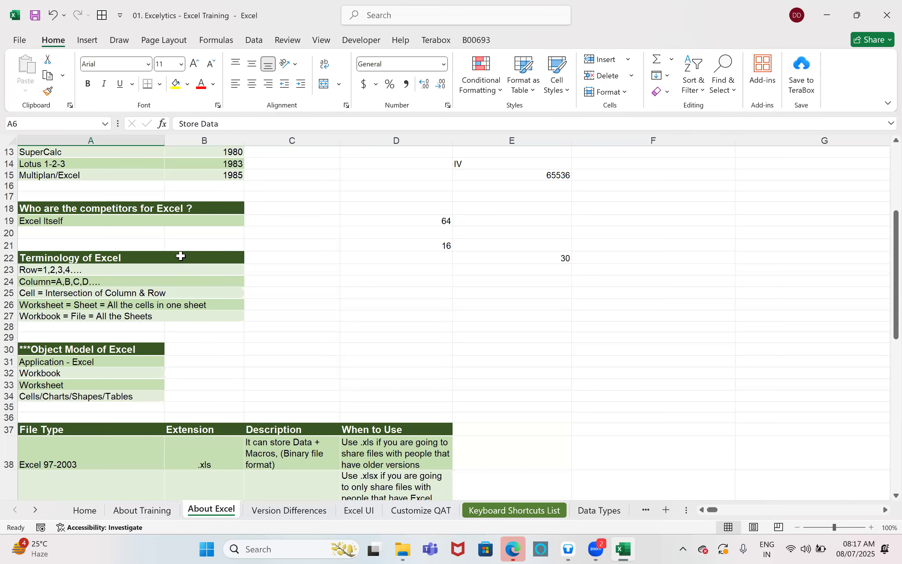
left_click(94, 139)
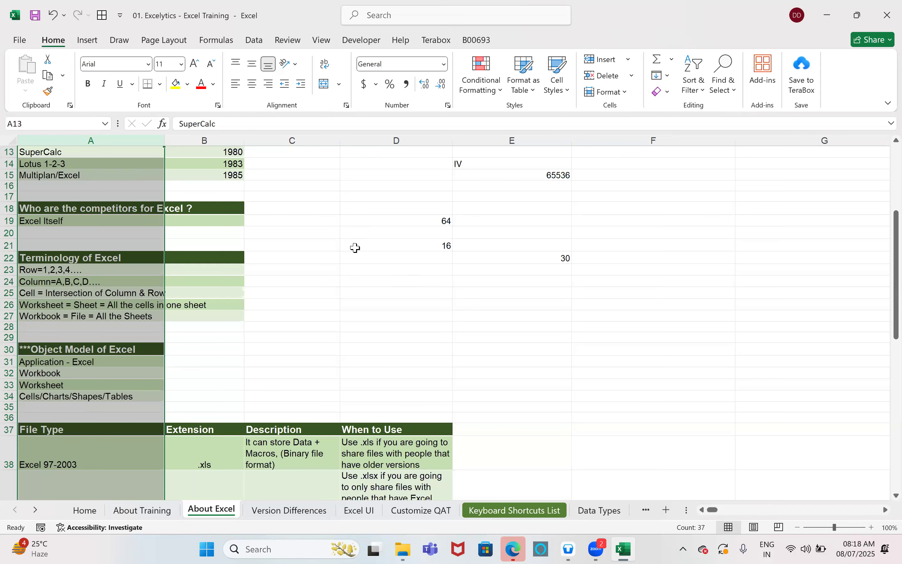
left_click(373, 247)
left_click(589, 345, "shift")
left_click_drag(624, 285, 626, 289)
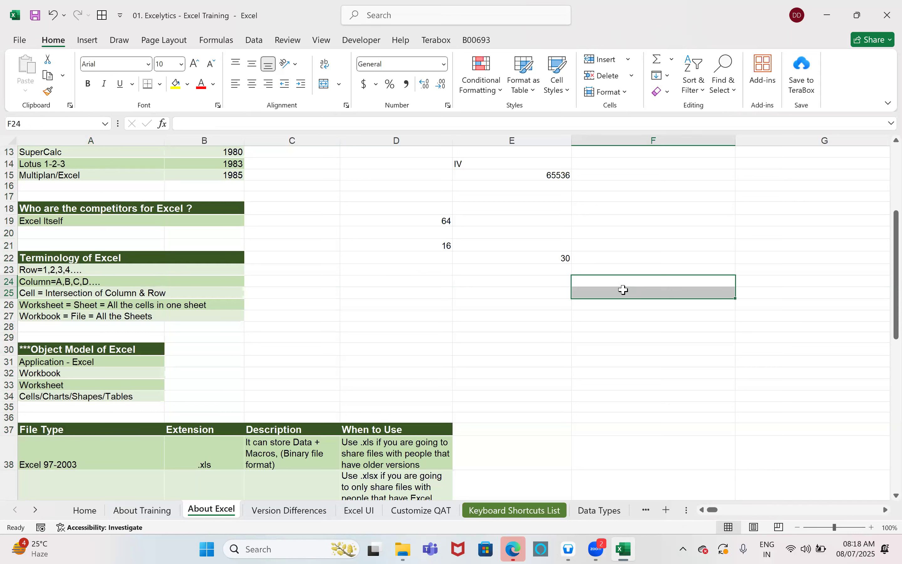
Inspect the Total Cells formula in cell B51 of the How big is your worksheet section and its referenced cells
scroll(424, 362, "down", 13)
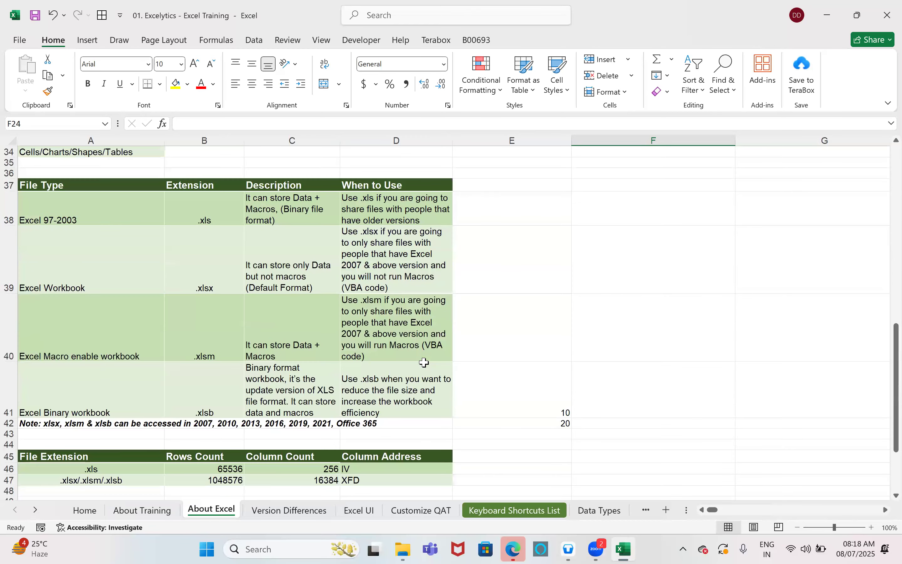
scroll(423, 362, "up", 4)
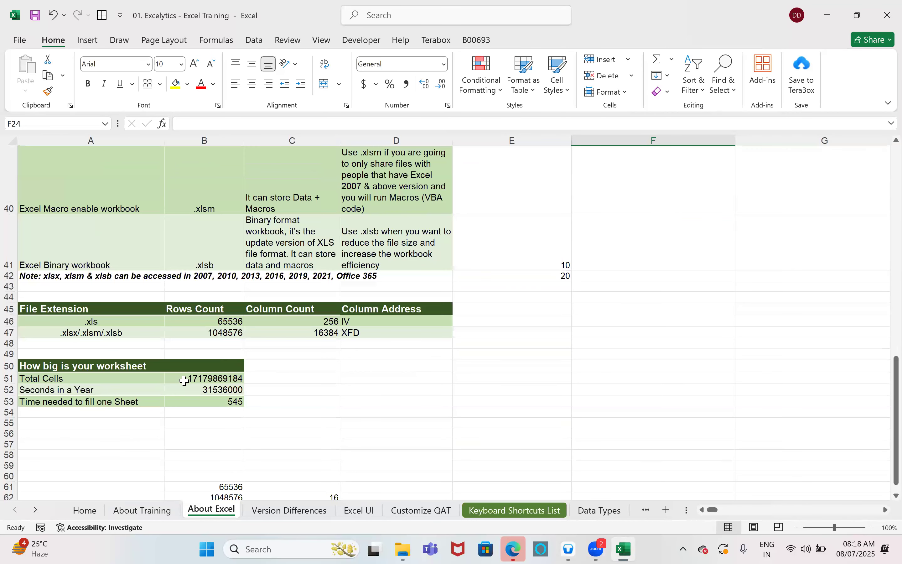
left_click(192, 379)
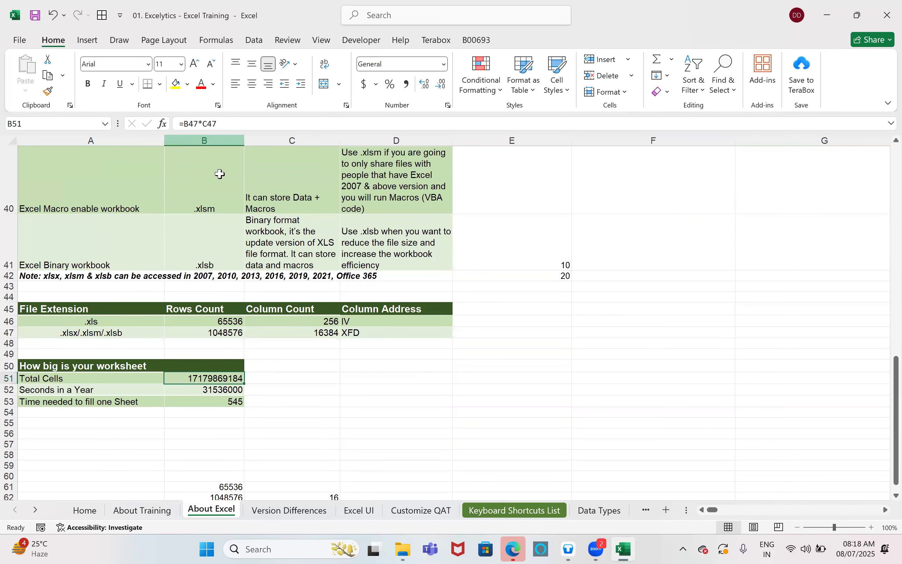
key("F2")
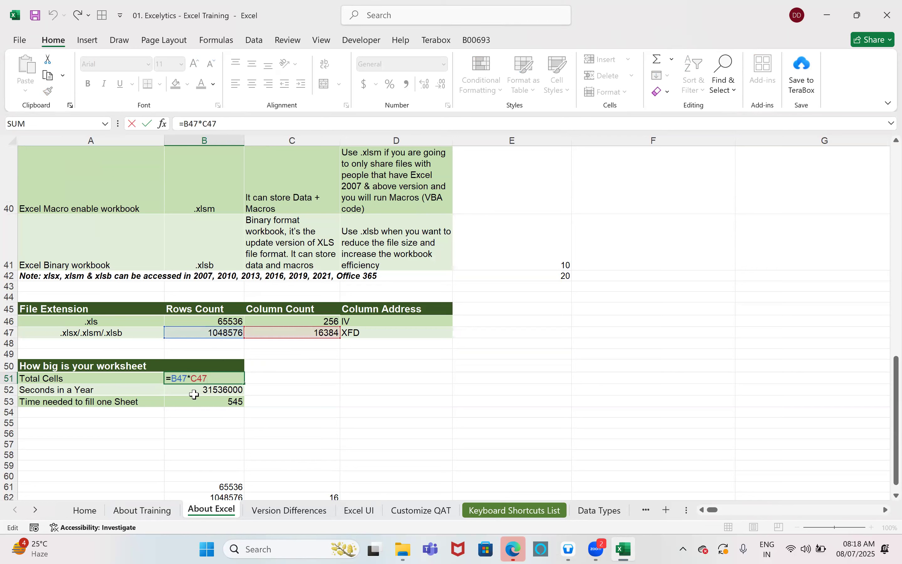
key("ctrl+Return")
left_click(298, 378)
left_click(215, 376)
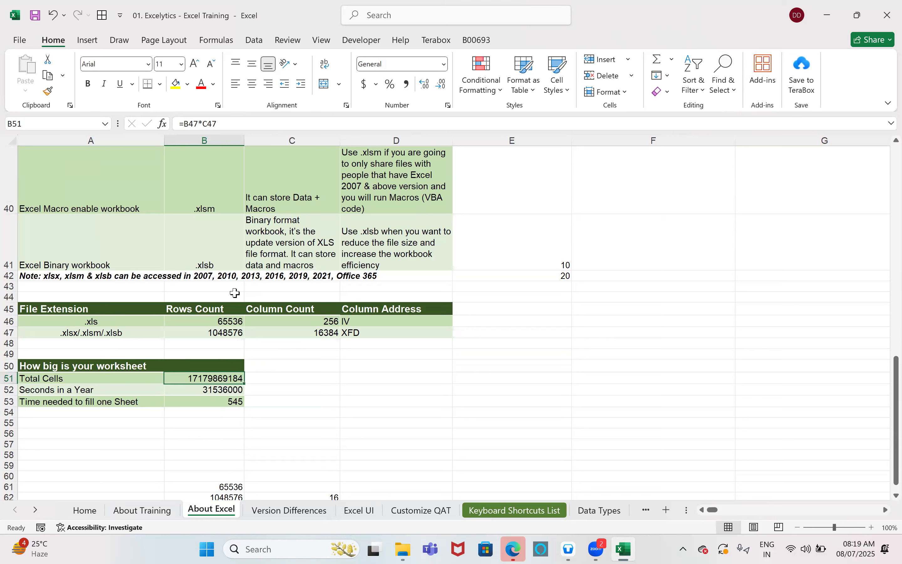
Inspect the formulas for Seconds in a Year in B52 and Time needed to fill one Sheet in B53
left_click(235, 395)
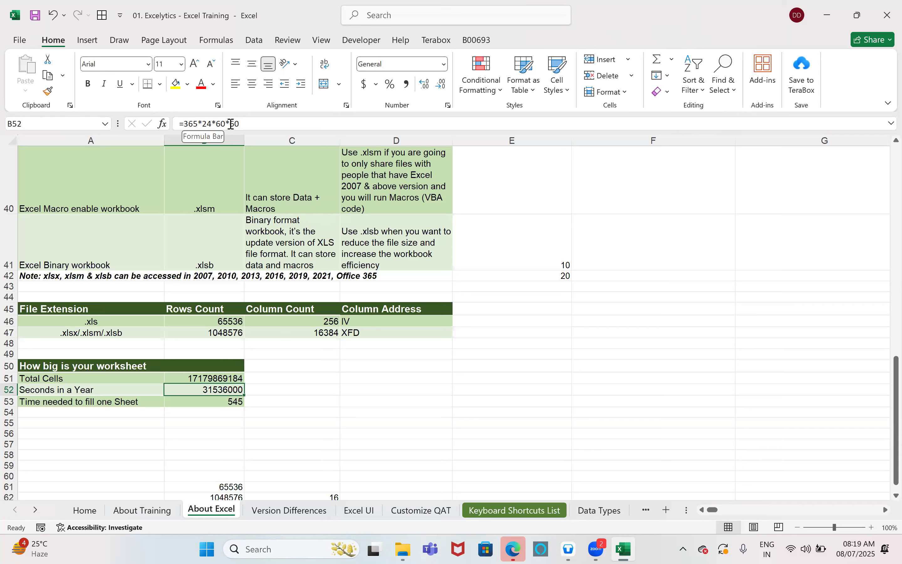
left_click(264, 388)
left_click(213, 389)
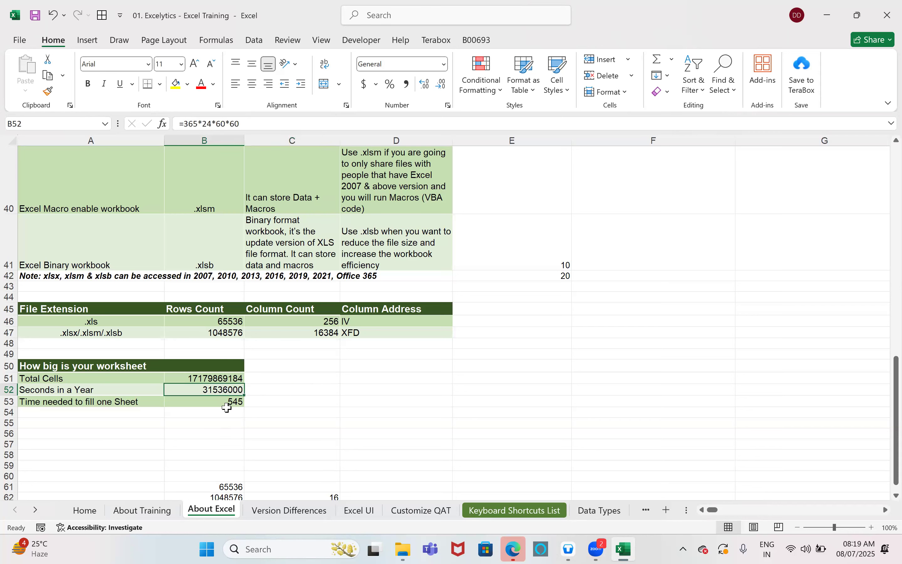
left_click(226, 407)
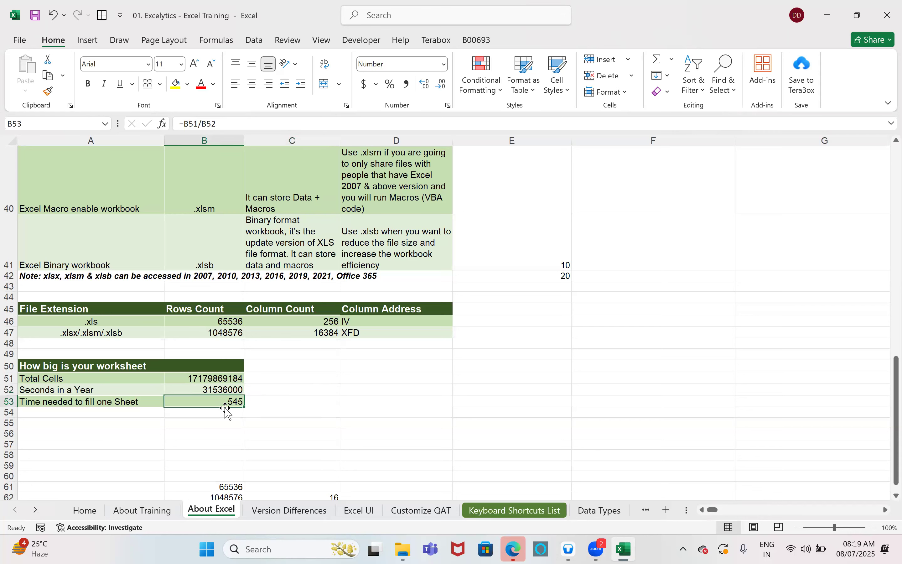
key("F2")
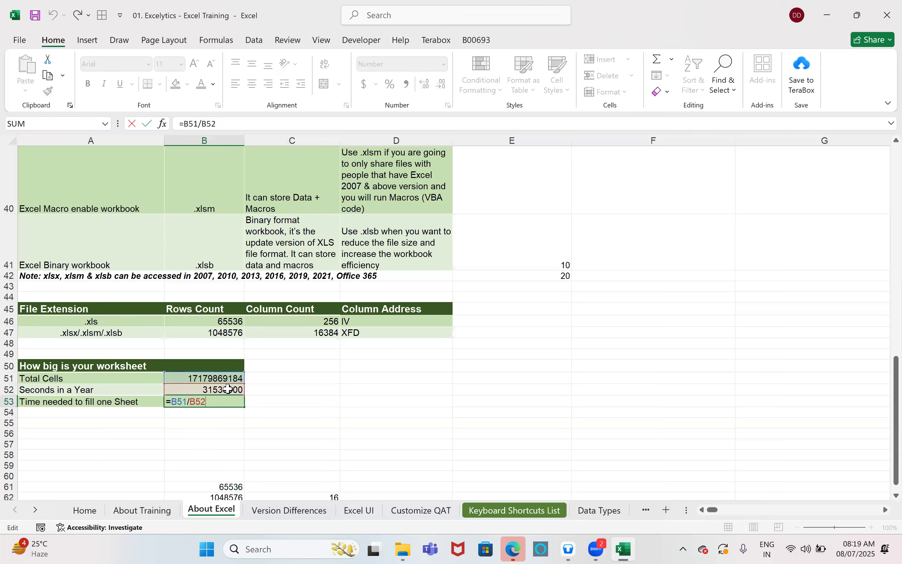
key("ctrl+Return")
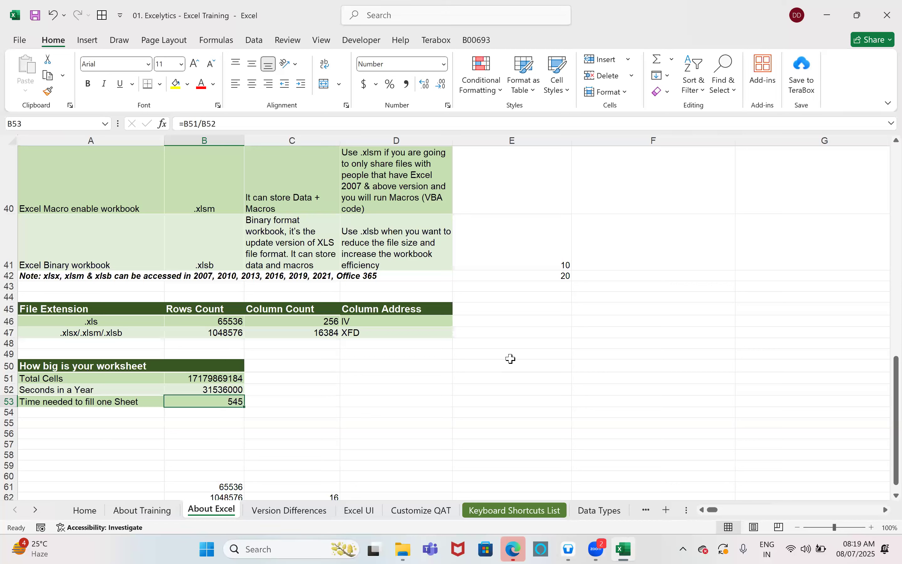
Enter the sample text sd in each of the cells F47 through F50
left_click(620, 333)
type("sd")
key("Return")
type("sd")
key("Return")
type("sd")
key("Return")
type("s")
left_click(591, 331)
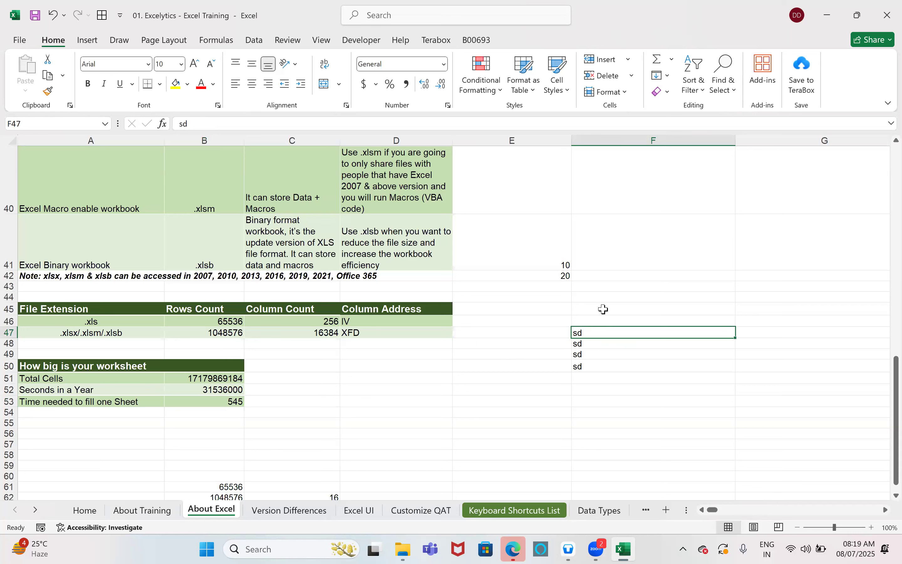
Clear the contents of the range E41:F54 beside the file type tables
left_click(219, 410)
left_click(220, 399)
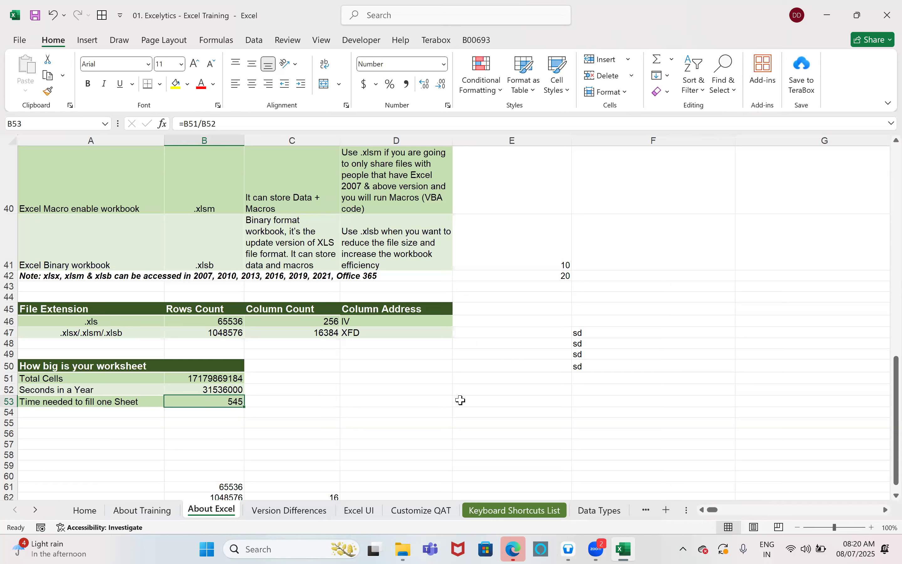
left_click_drag(545, 253, 607, 395)
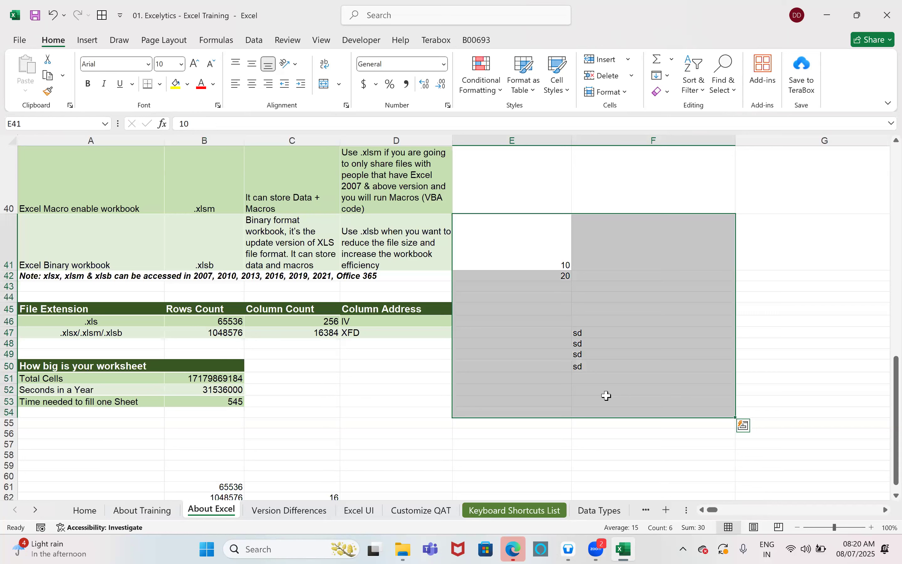
key("Delete")
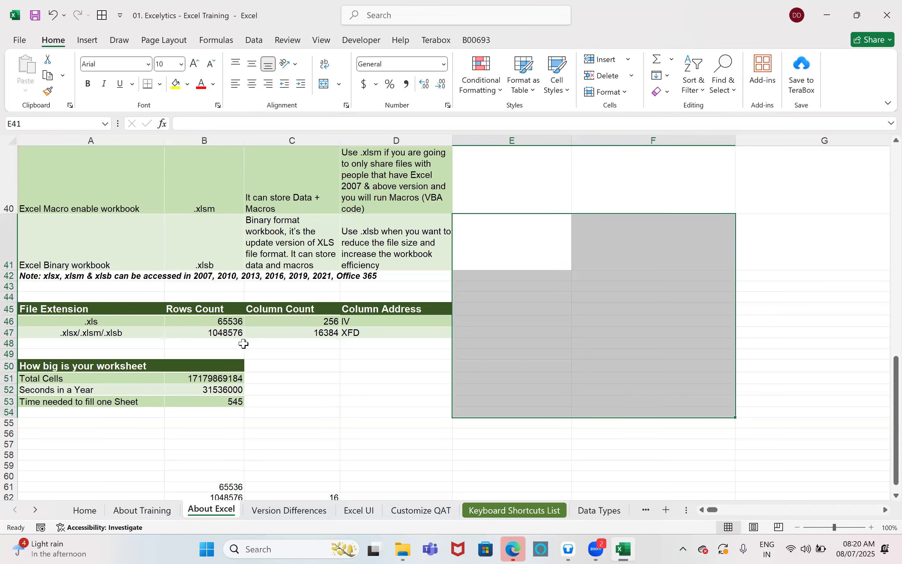
left_click(287, 320)
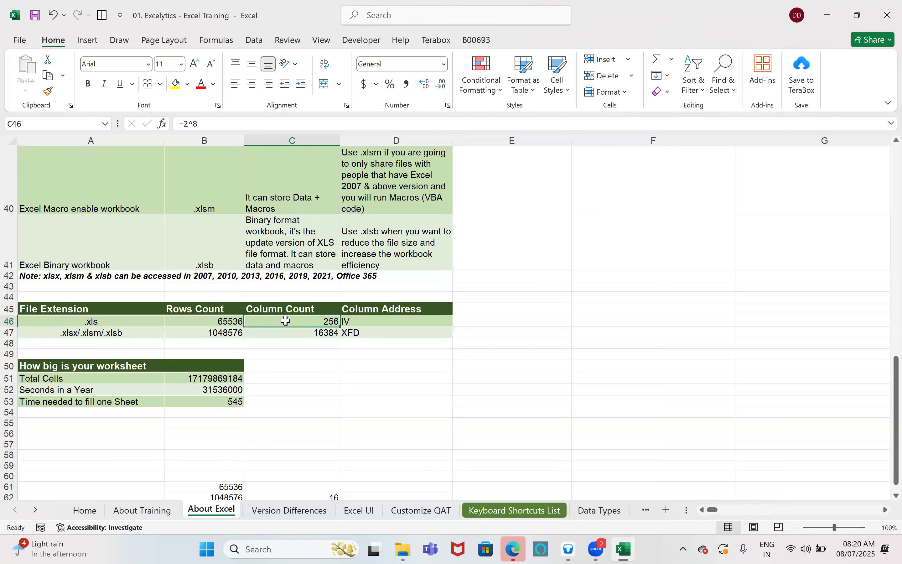
Go to the Version Differences sheet and examine the 2013, 2019, 2021 and Excel 365 versions and the 2016 New Formulas entry
left_click(280, 510)
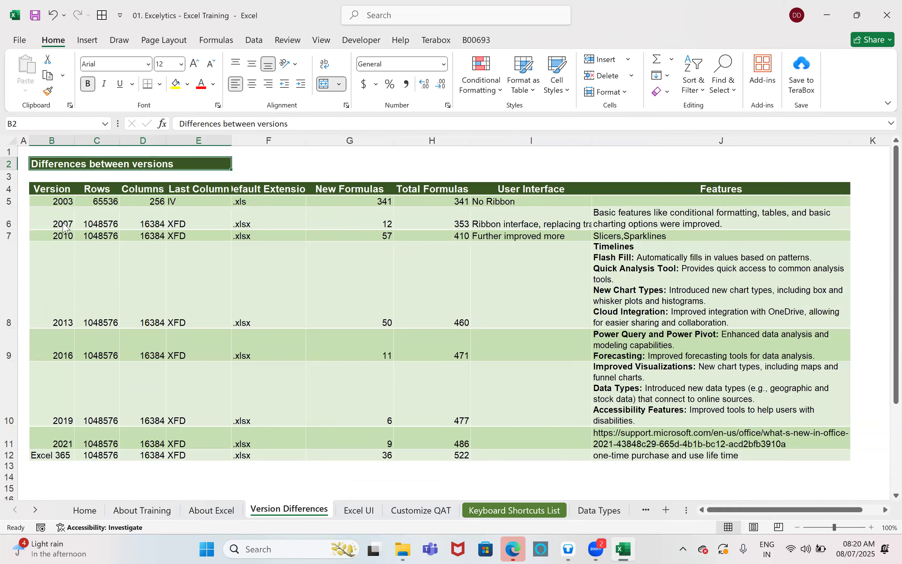
left_click(74, 308)
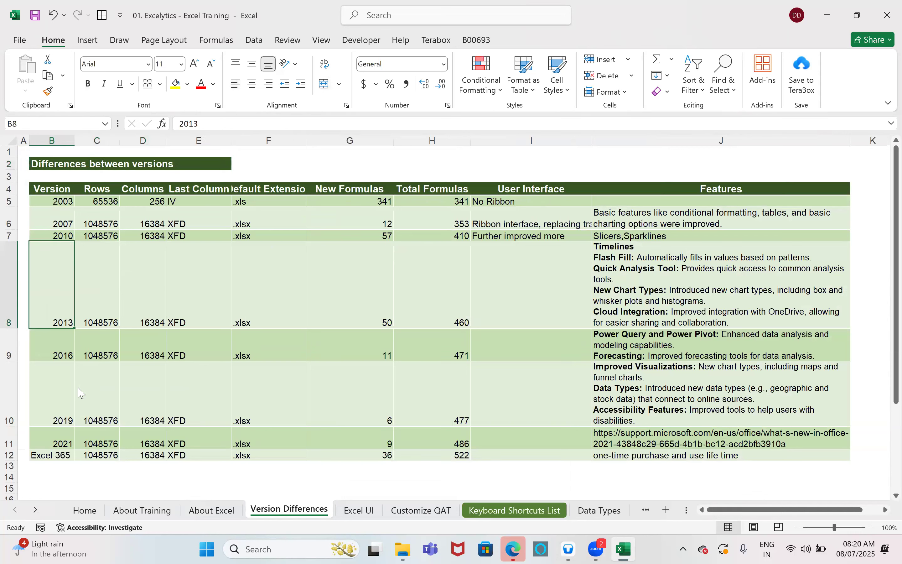
left_click(79, 405)
left_click(61, 441)
left_click(56, 456)
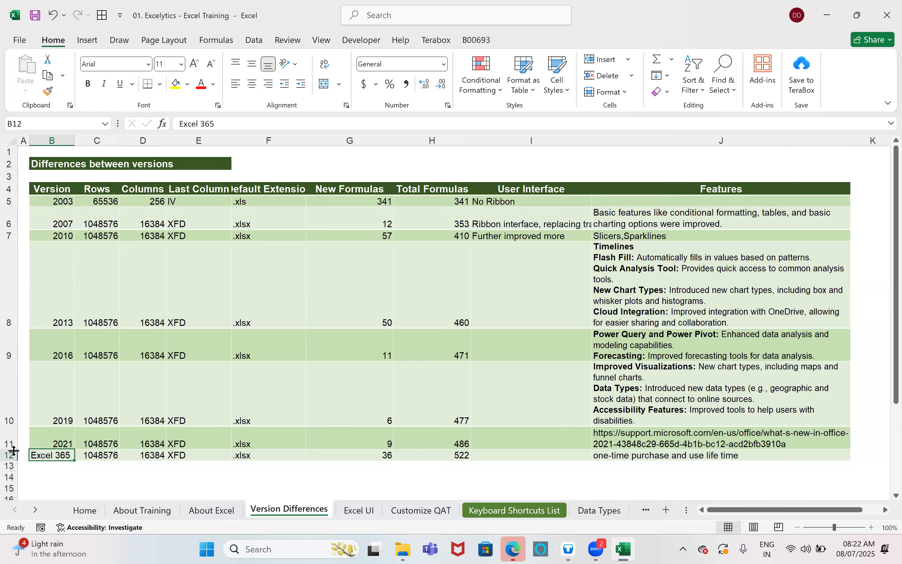
left_click(339, 348)
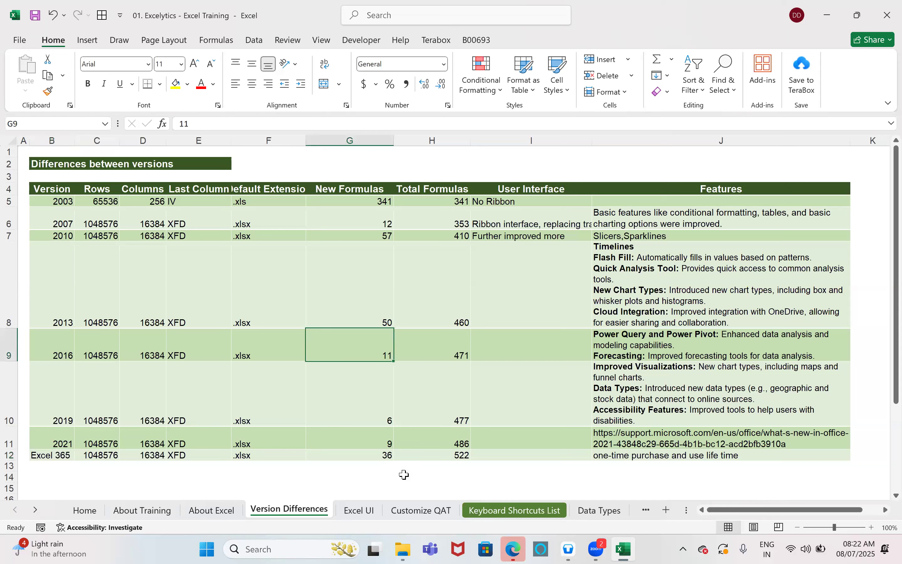
Collapse the ribbon and expand it again, repeating the toggle to compare both views
mouse_move(623, 549)
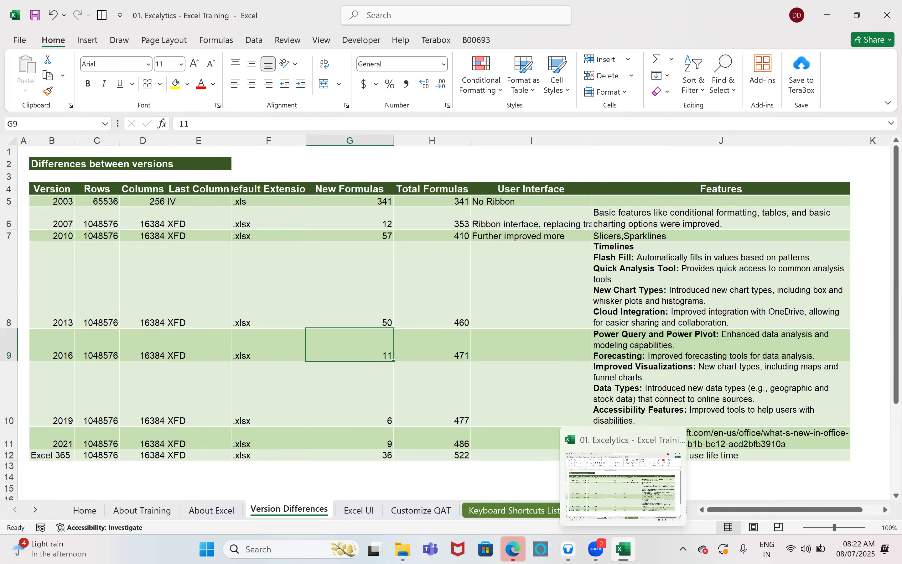
left_click(240, 338)
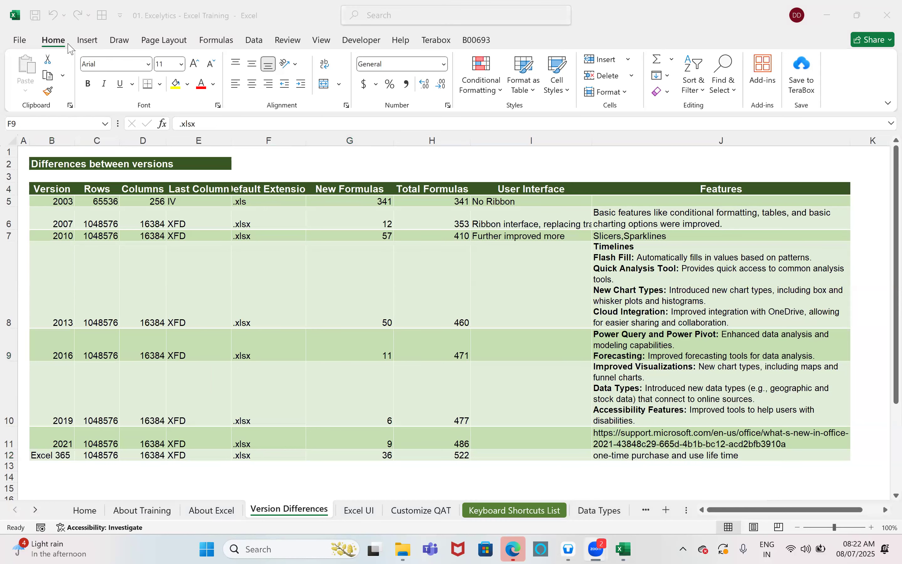
left_click(53, 43)
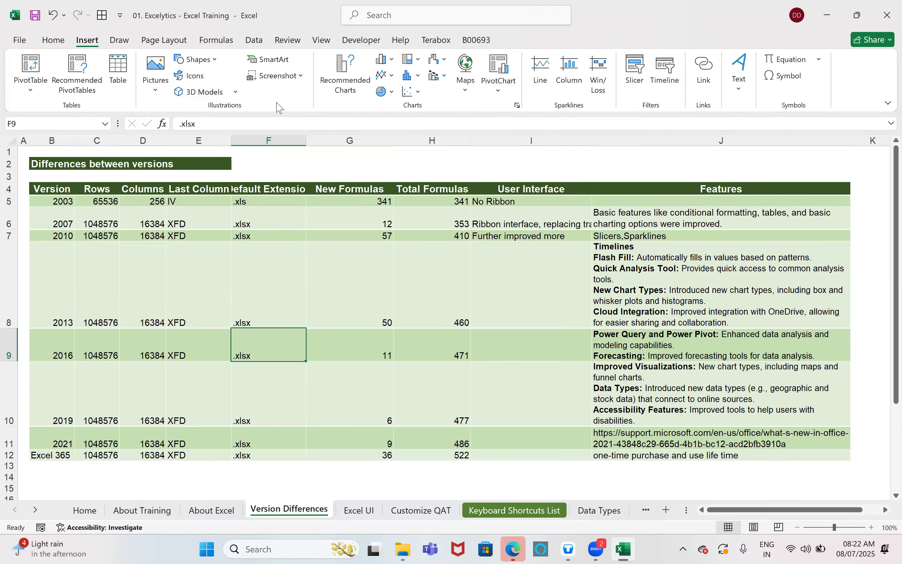
key("ctrl+F1")
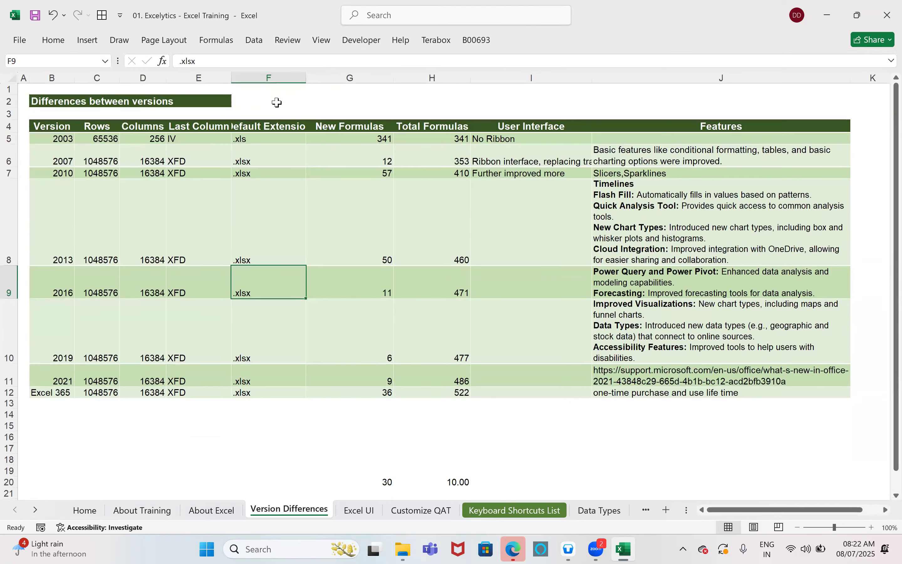
key("ctrl+F1")
key("ctrl+F1")
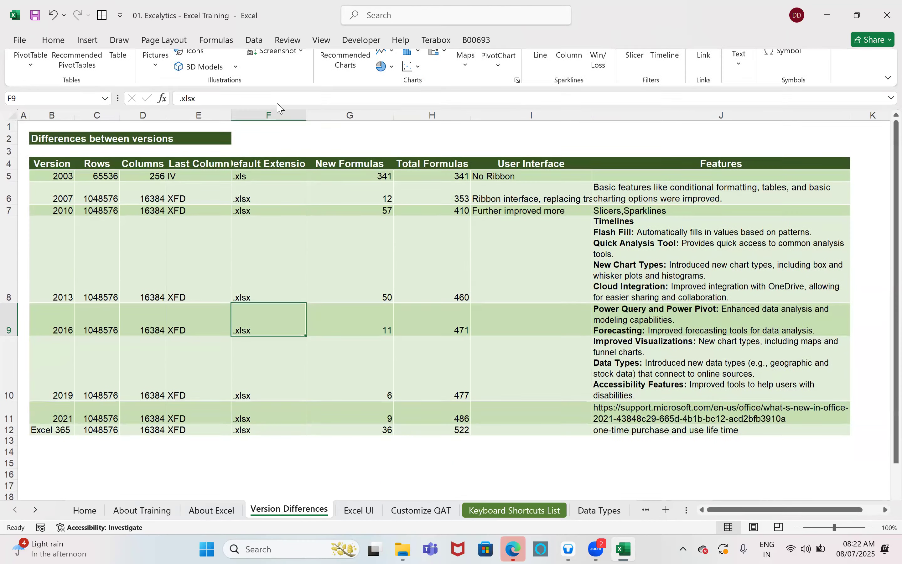
key("ctrl+F1")
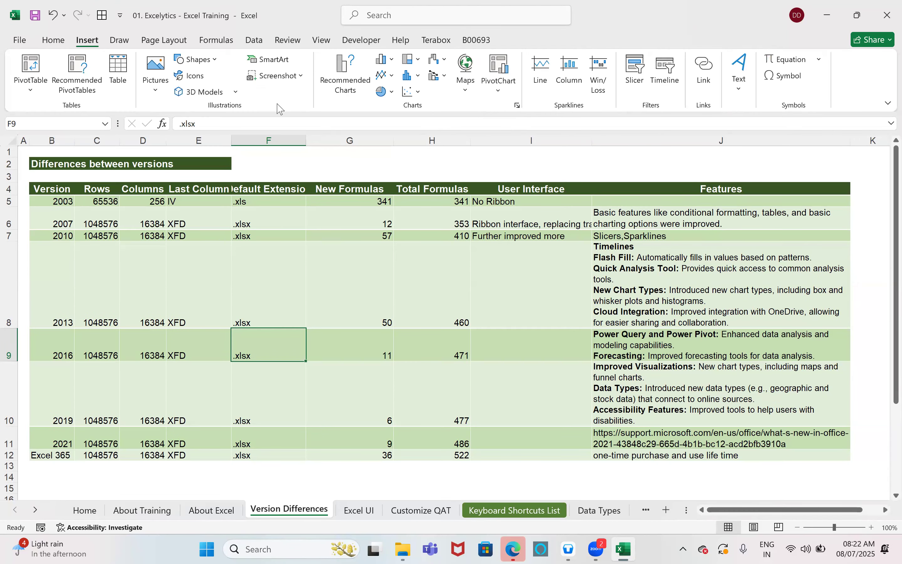
key("ctrl+F1")
key("ctrl+F1")
Open Notepad, examine its File commands as an example of a traditional menu interface, and close it
left_click(252, 544)
type("notepad")
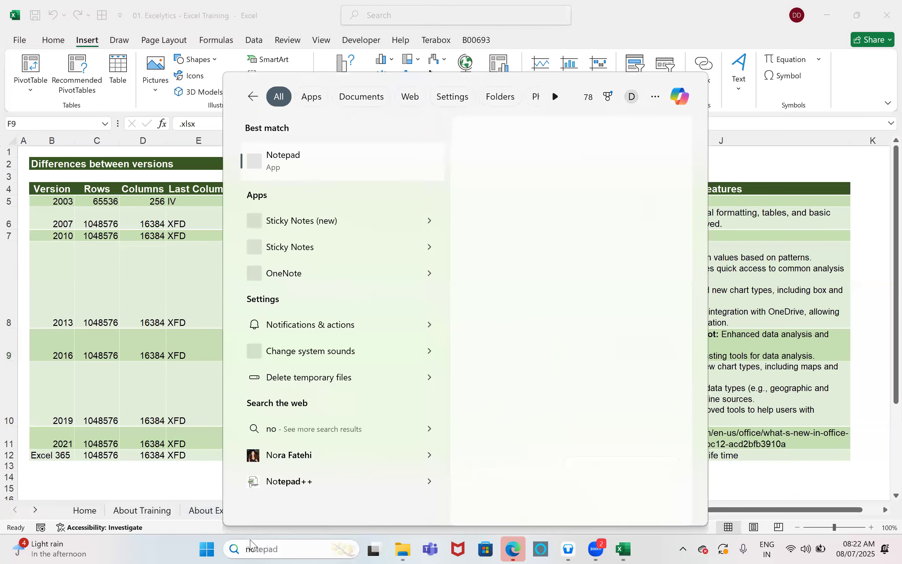
key("Return")
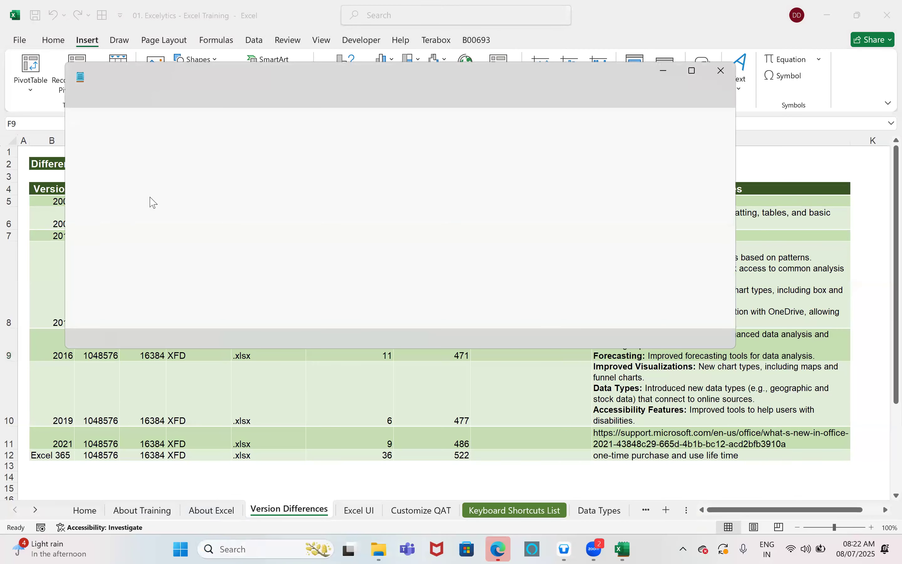
left_click(81, 98)
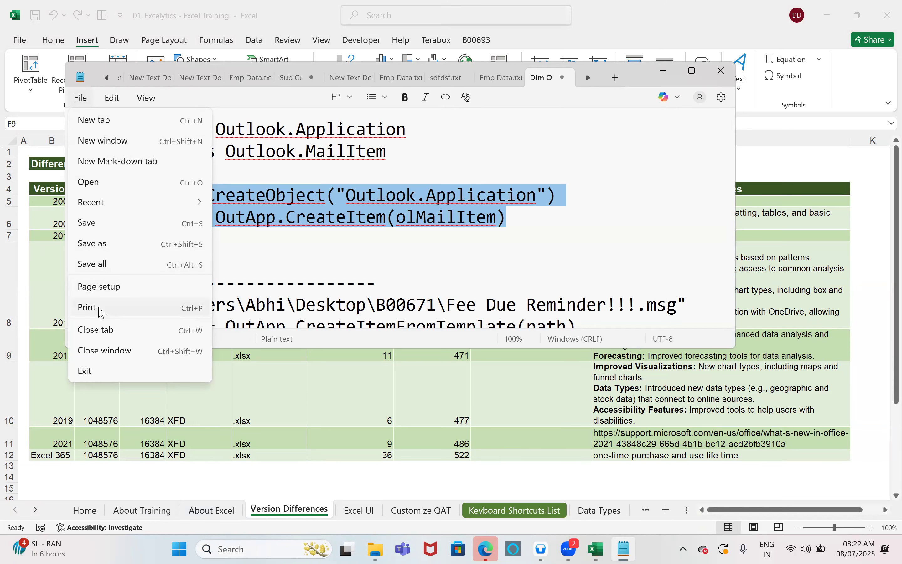
left_click(457, 223)
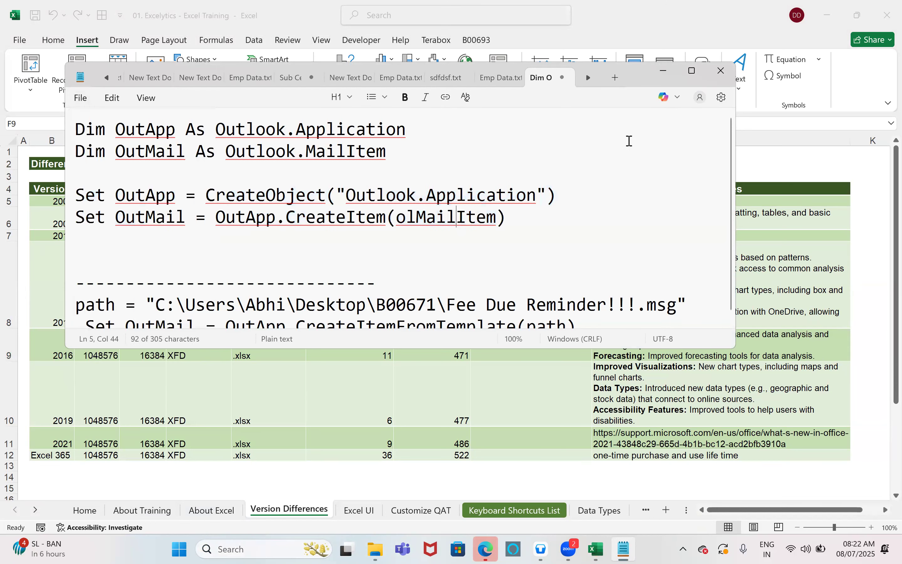
left_click(721, 70)
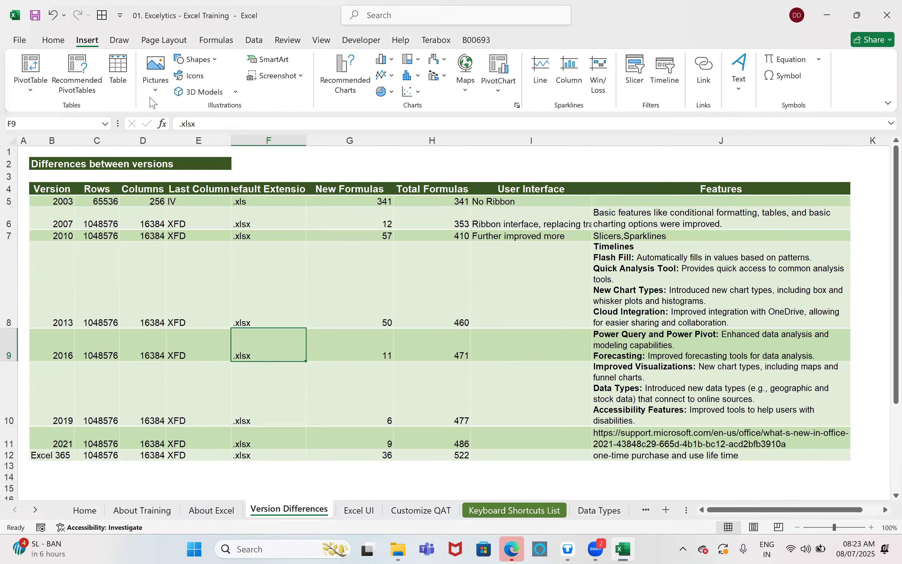
Examine the formula function groups and the New Formulas entries for versions 2003 and 2007
left_click(164, 40)
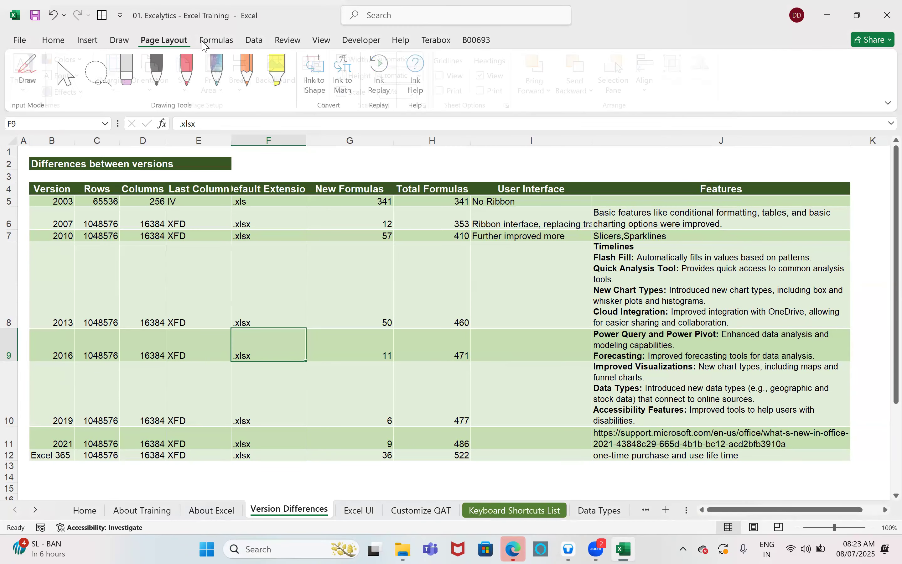
left_click(219, 44)
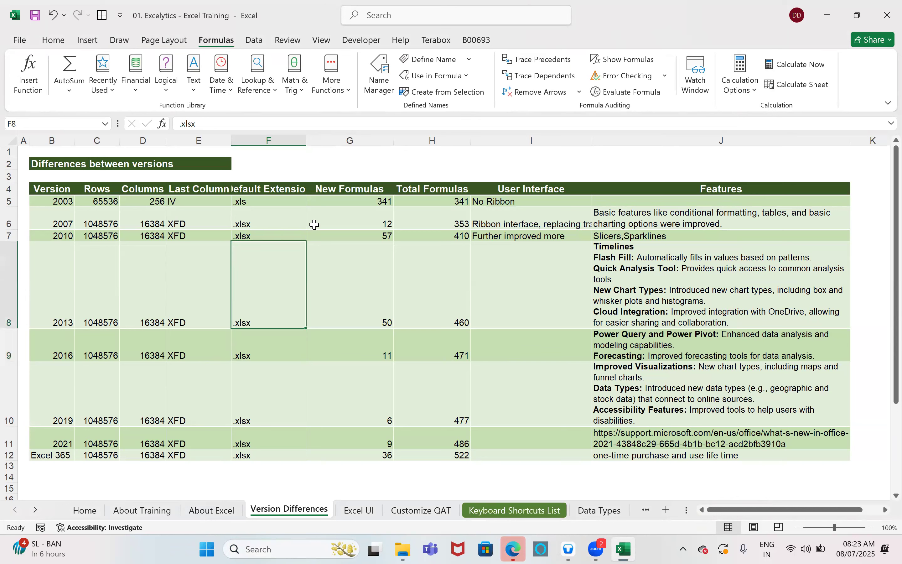
left_click(337, 202)
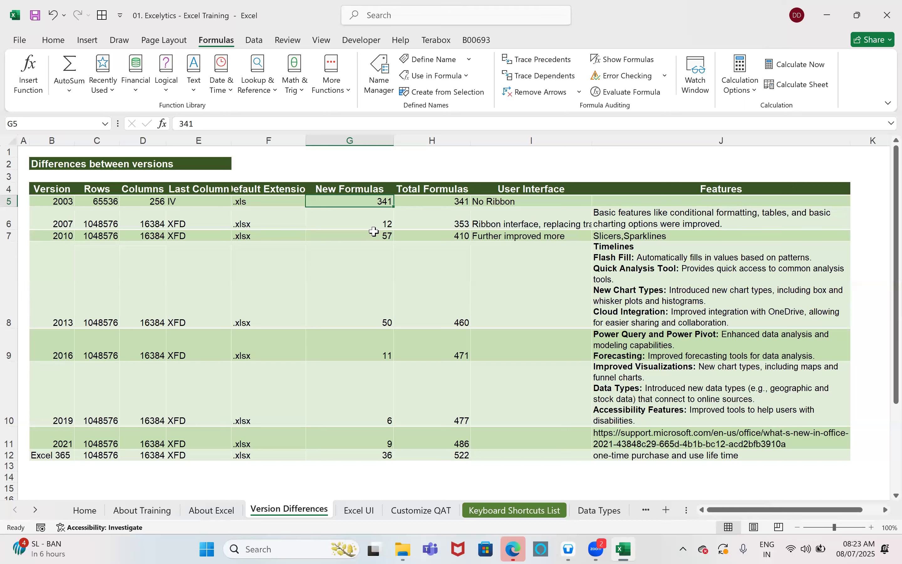
left_click(151, 220)
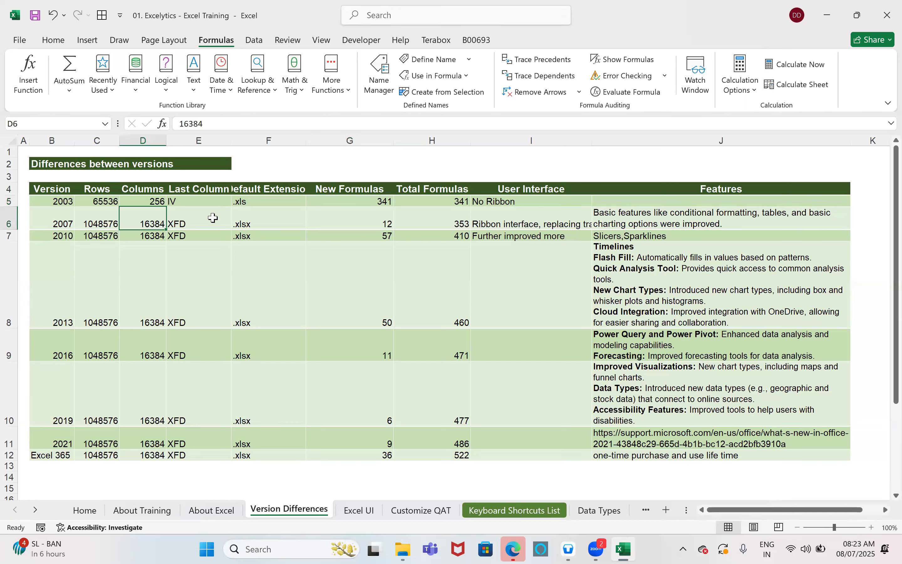
left_click(380, 223)
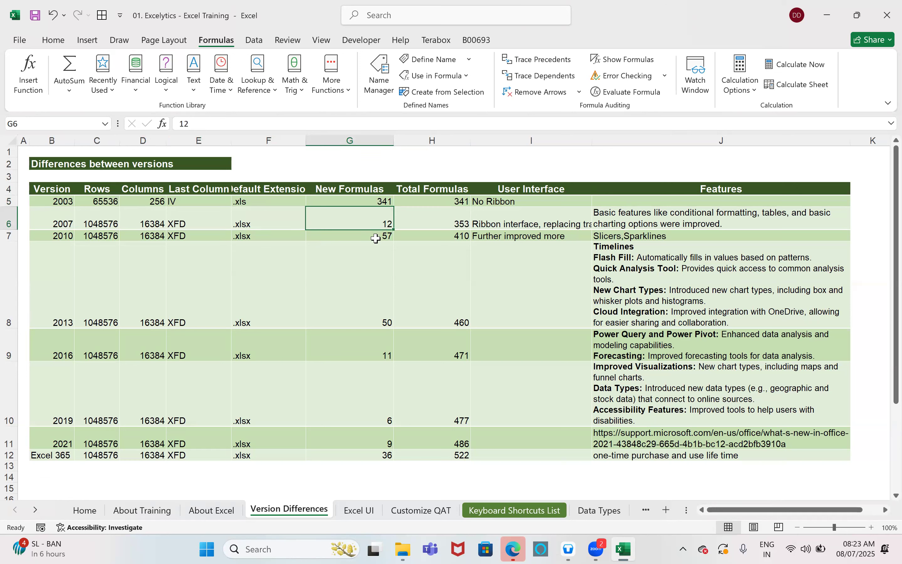
Switch to File Explorer and open the Excel Functions Library V1.1 workbook from the Functions Library folder in B00656
mouse_move(410, 536)
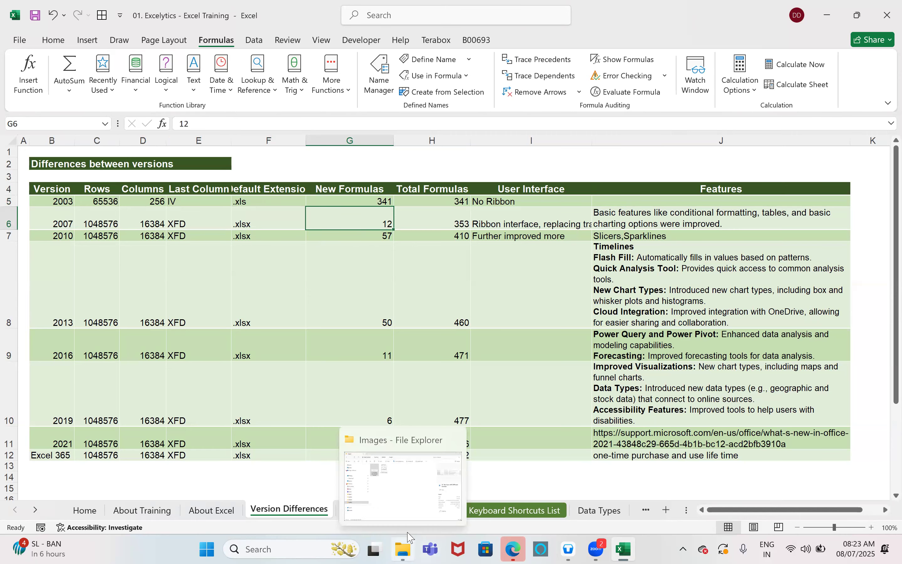
left_click(406, 496)
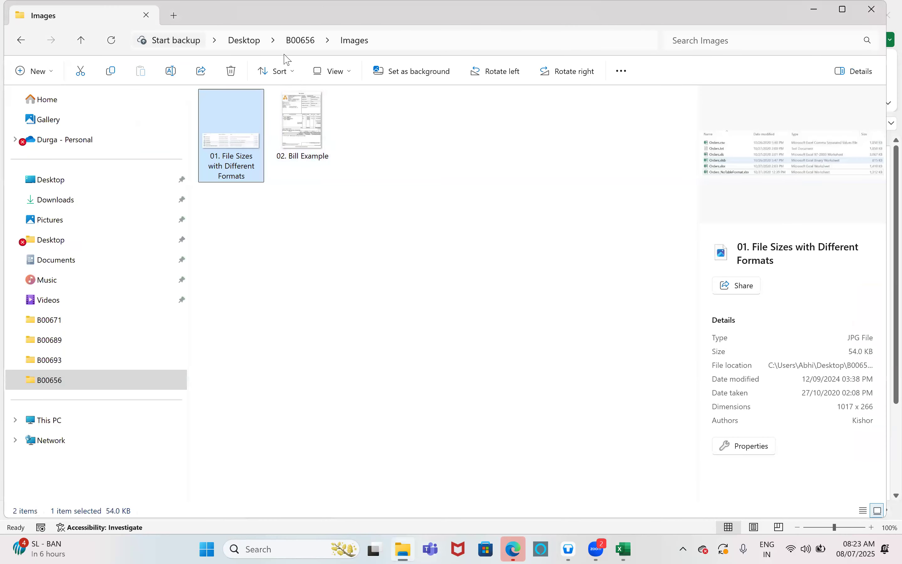
left_click(297, 43)
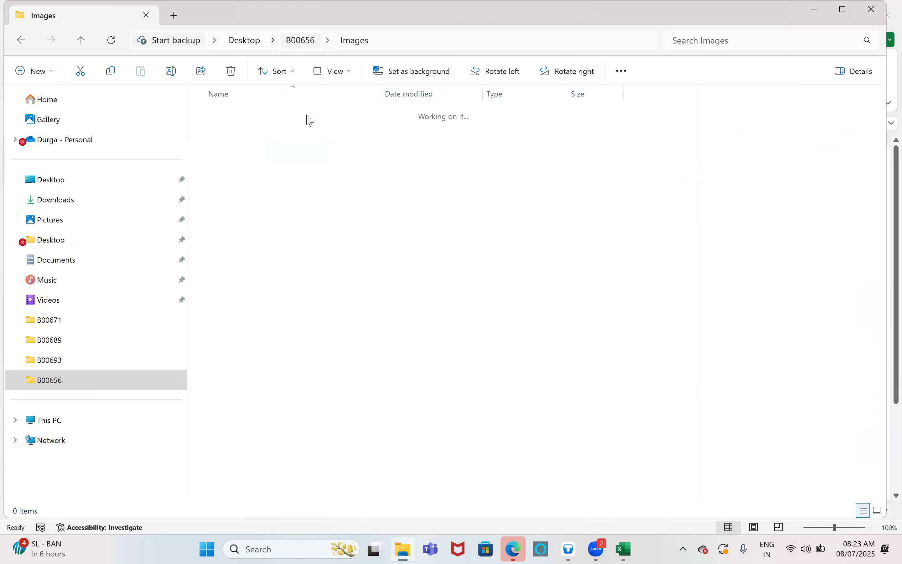
left_click(261, 168)
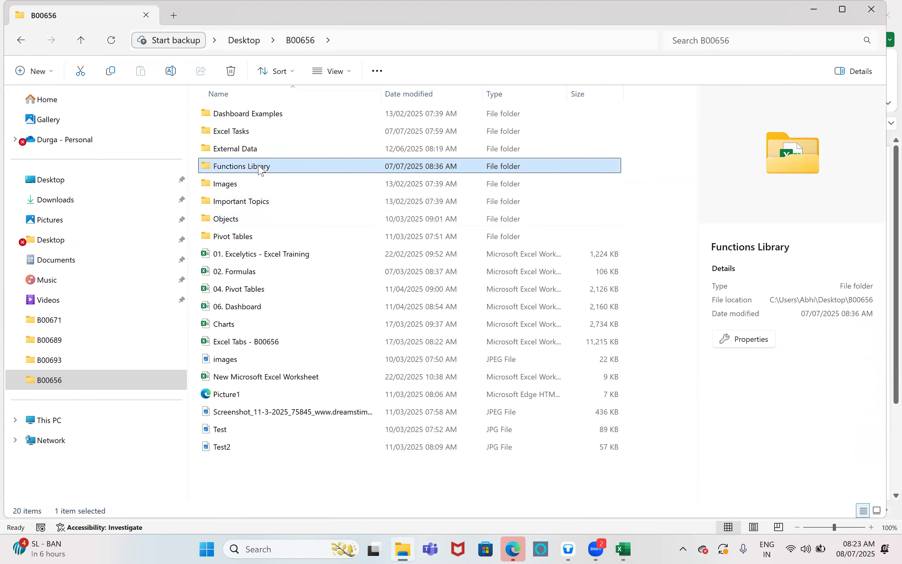
double_click(261, 167)
double_click(255, 149)
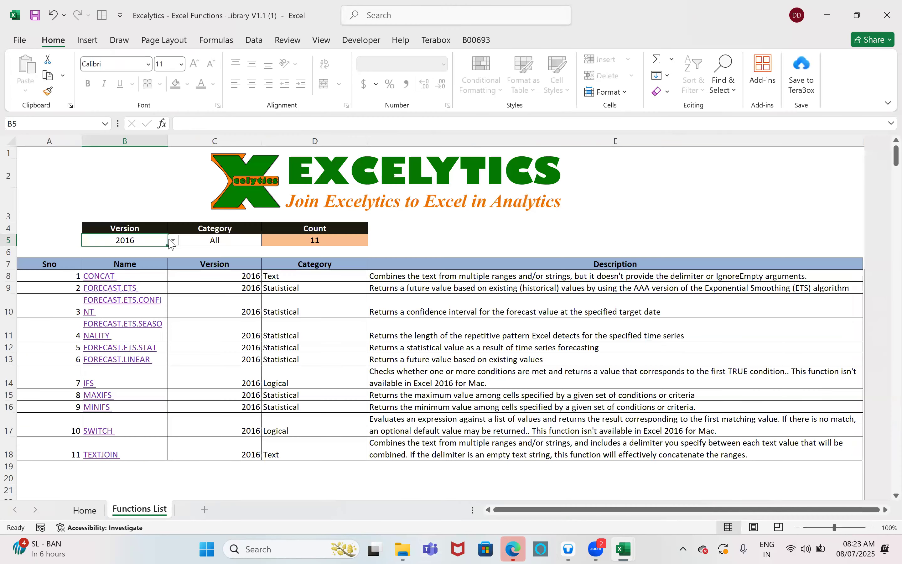
Set the Version filter in the Functions List to 2007 and review the listed functions
left_click(174, 240)
left_click(107, 273)
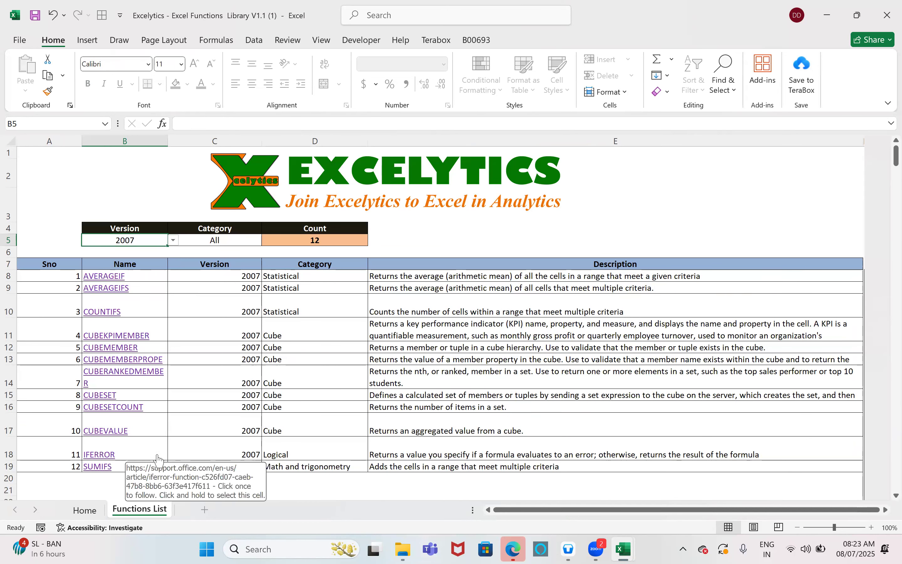
scroll(228, 310, "down", 1)
scroll(228, 310, "down", 2)
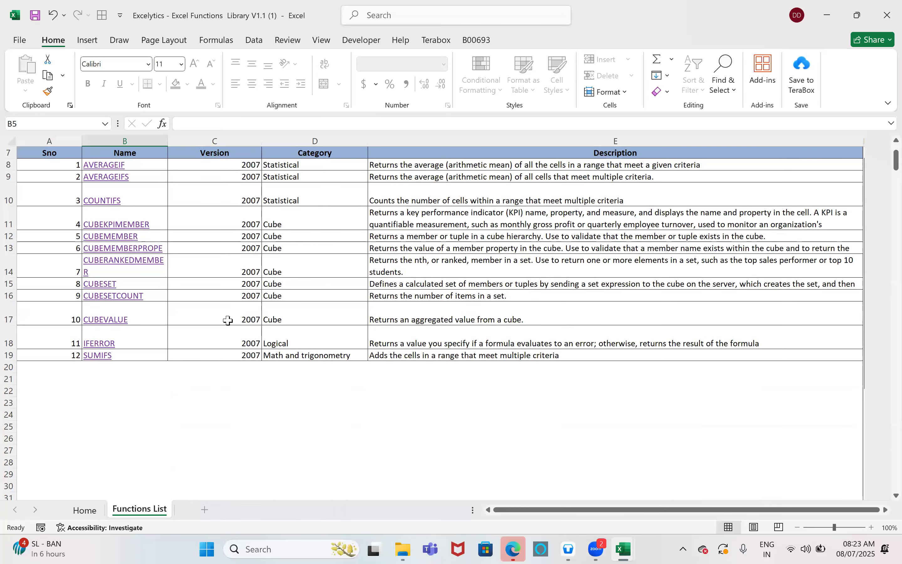
scroll(227, 320, "up", 3)
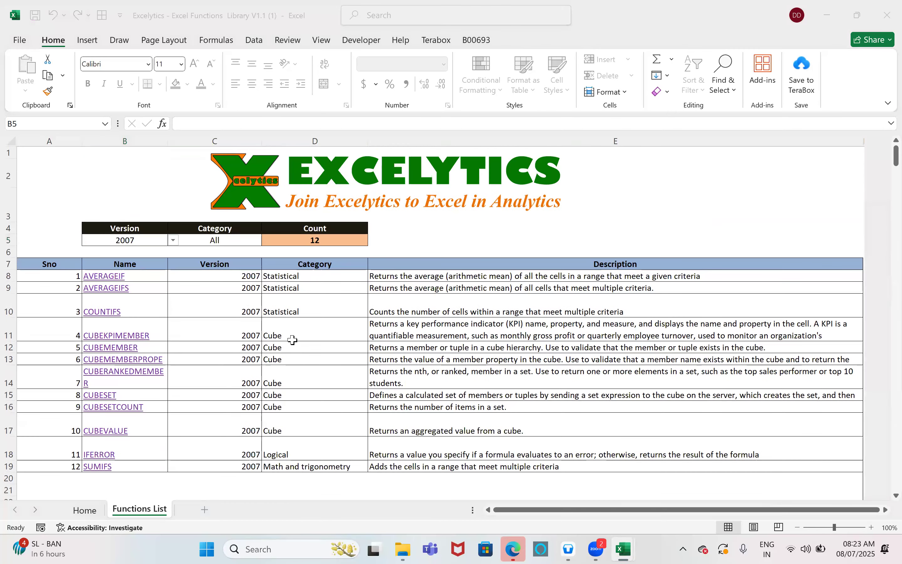
Return to the 01. Excelytics - Excel Training workbook and review version 2007's total formulas, user interface and features
key("alt+Tab")
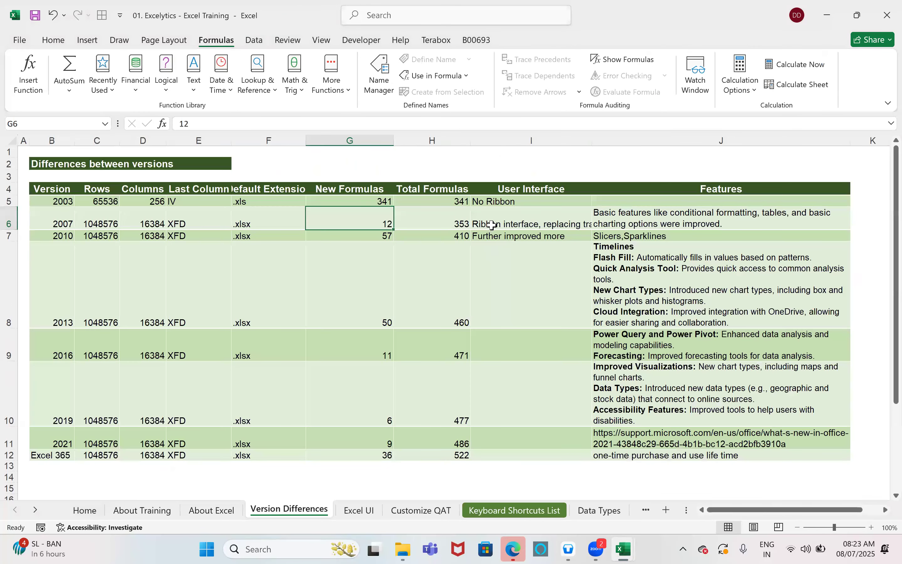
left_click(492, 225)
left_click(438, 222)
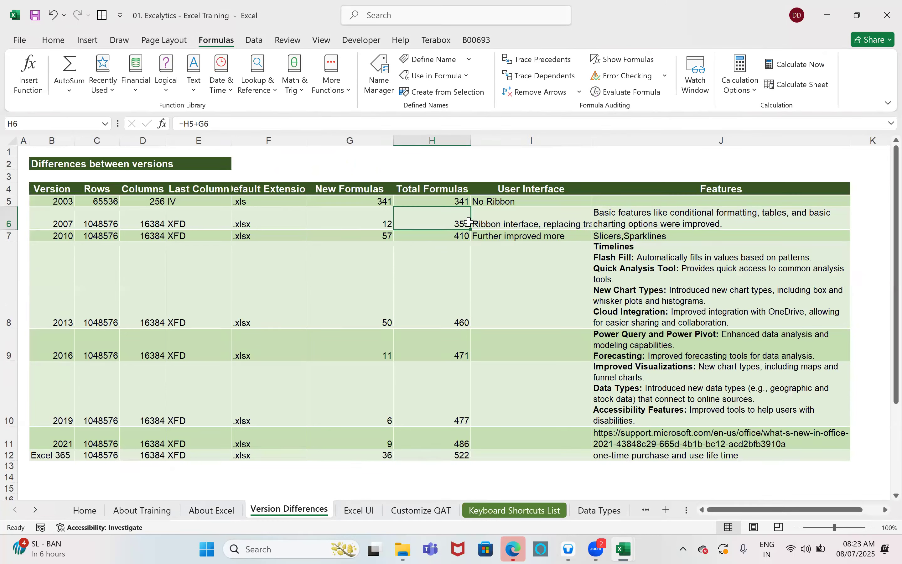
left_click(528, 220)
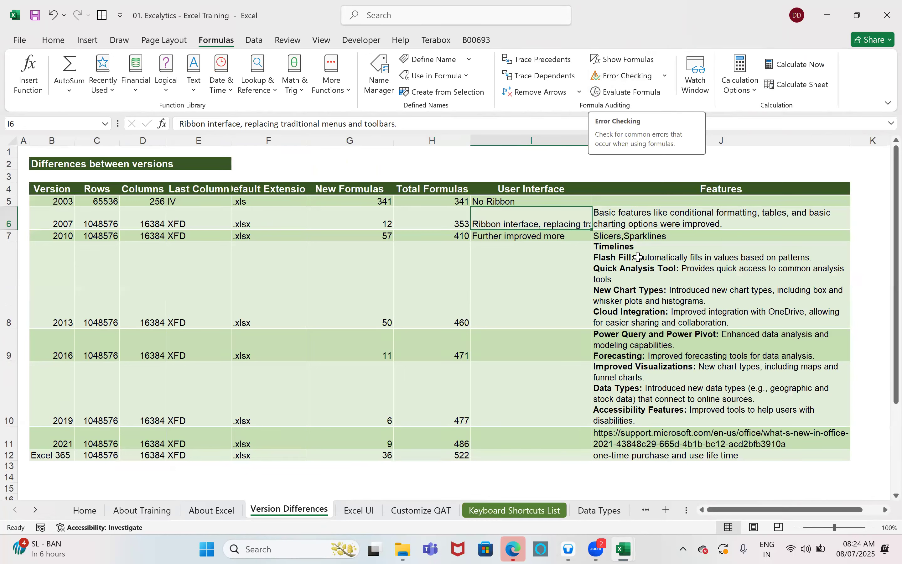
left_click(626, 219)
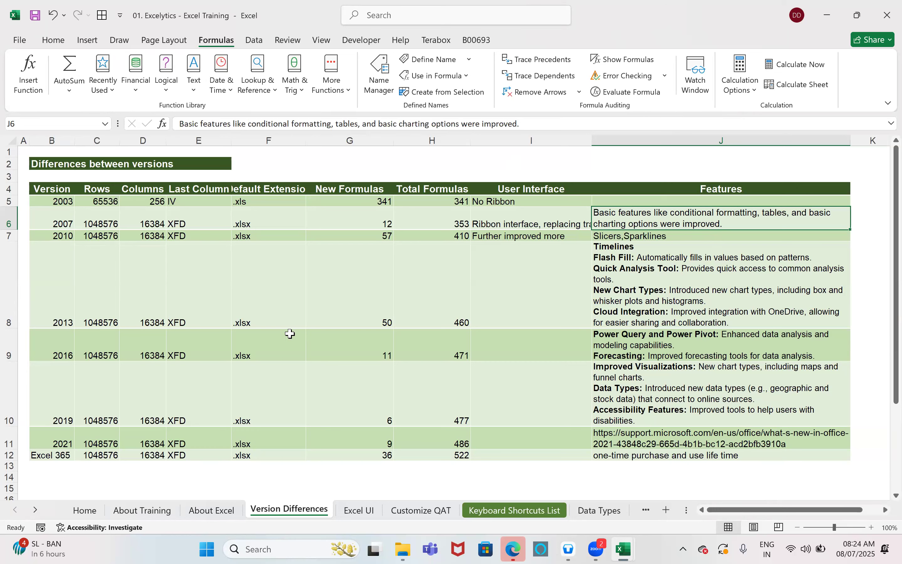
Review the row, column and extension entries for versions 2010 through Excel 365, and version 2010's formulas, interface and features
left_click_drag(99, 237, 267, 454)
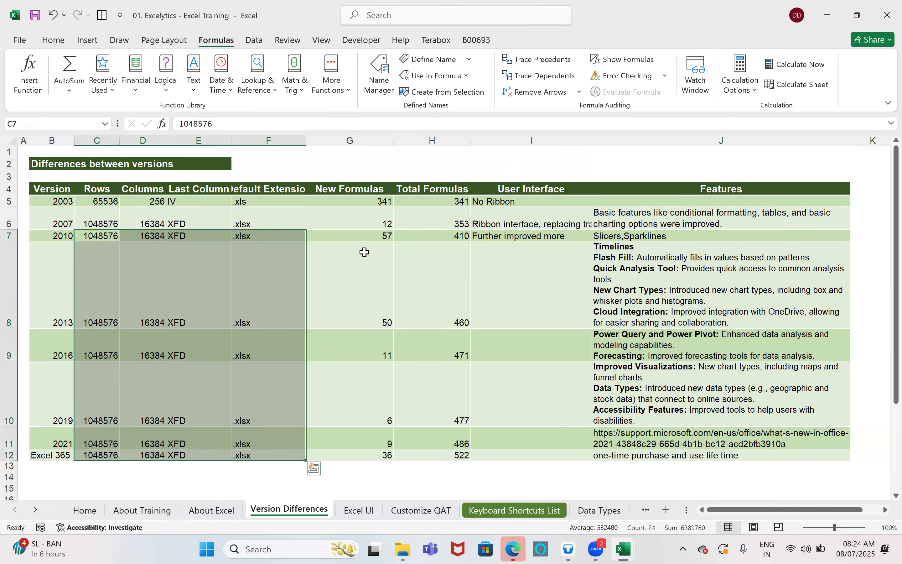
left_click(373, 233)
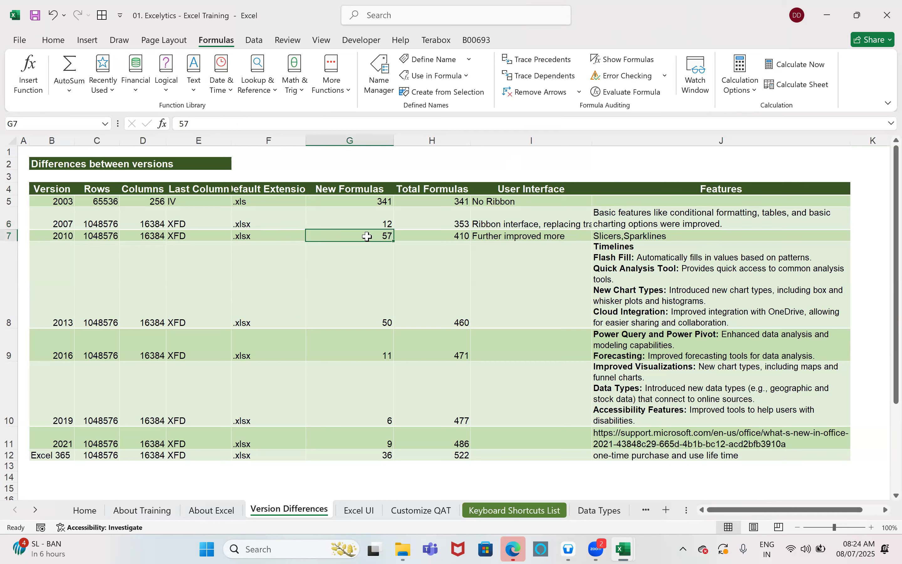
left_click(416, 234)
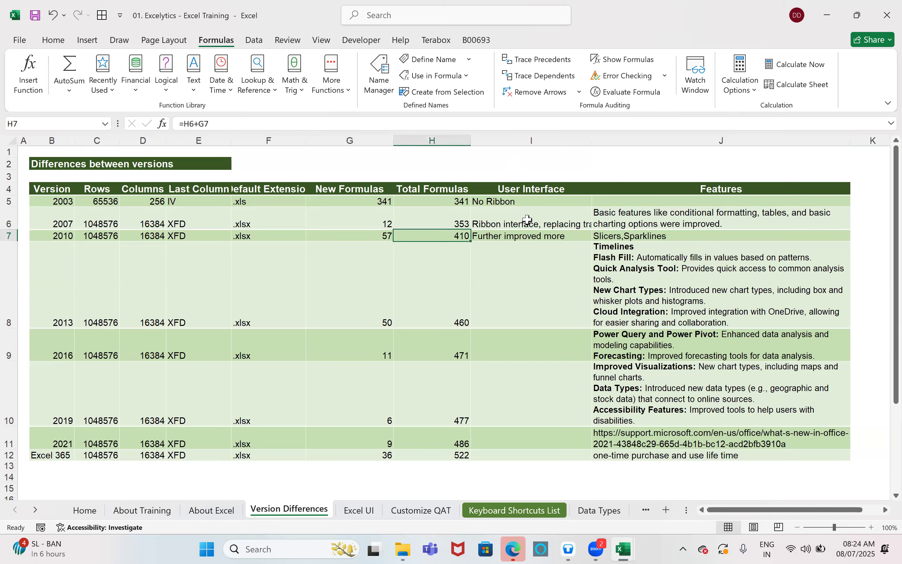
left_click(503, 235)
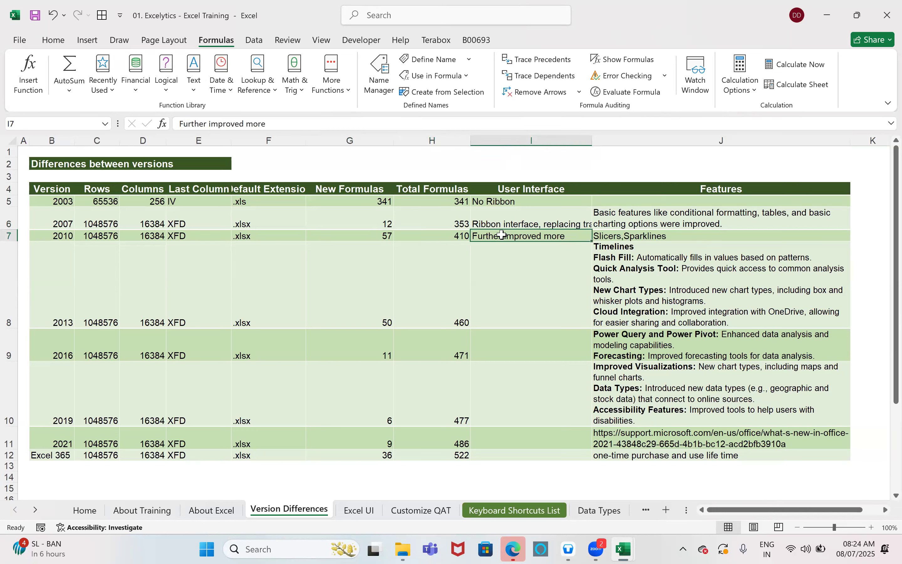
left_click(611, 238)
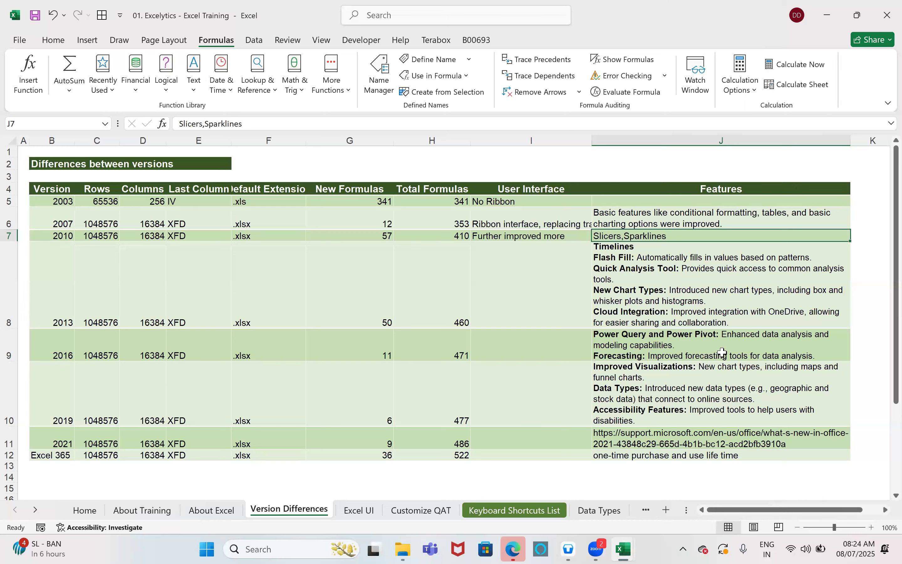
mouse_move(402, 548)
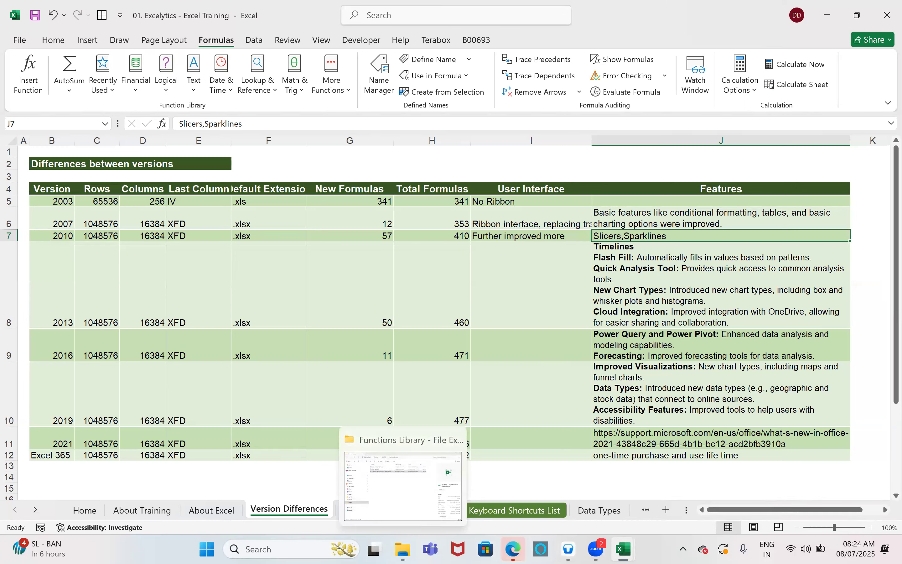
mouse_move(595, 549)
mouse_move(624, 549)
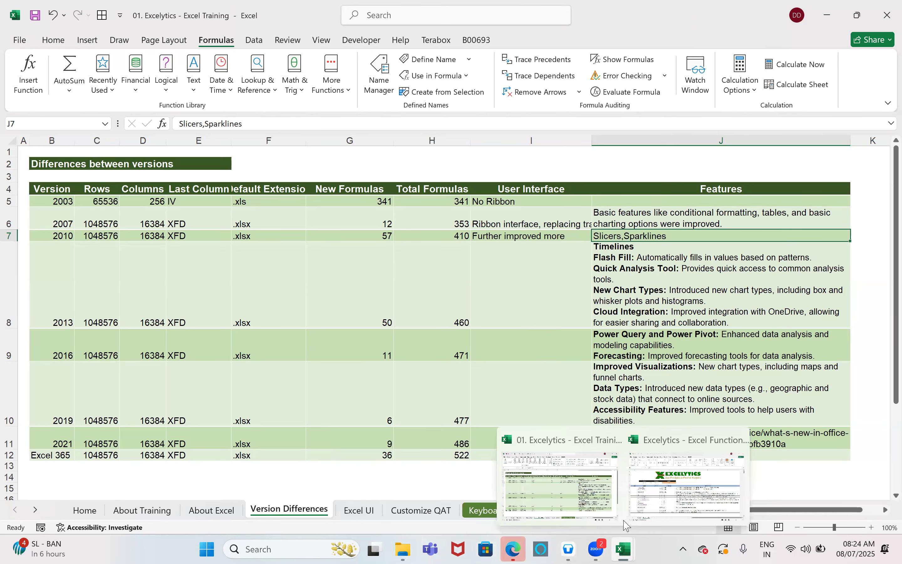
left_click(346, 381)
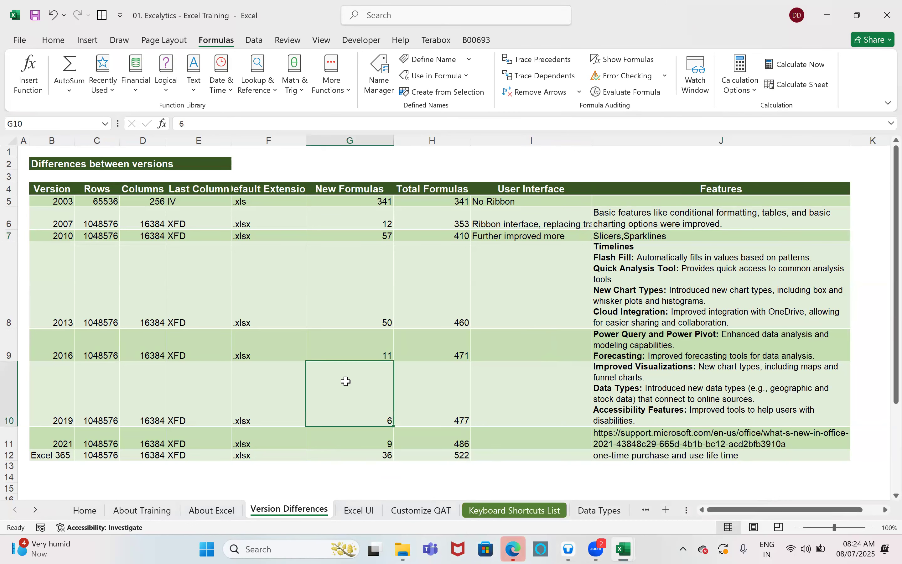
Create a new blank workbook and enter the headers Year, Month and Sales in B2:D2
key("ctrl+n")
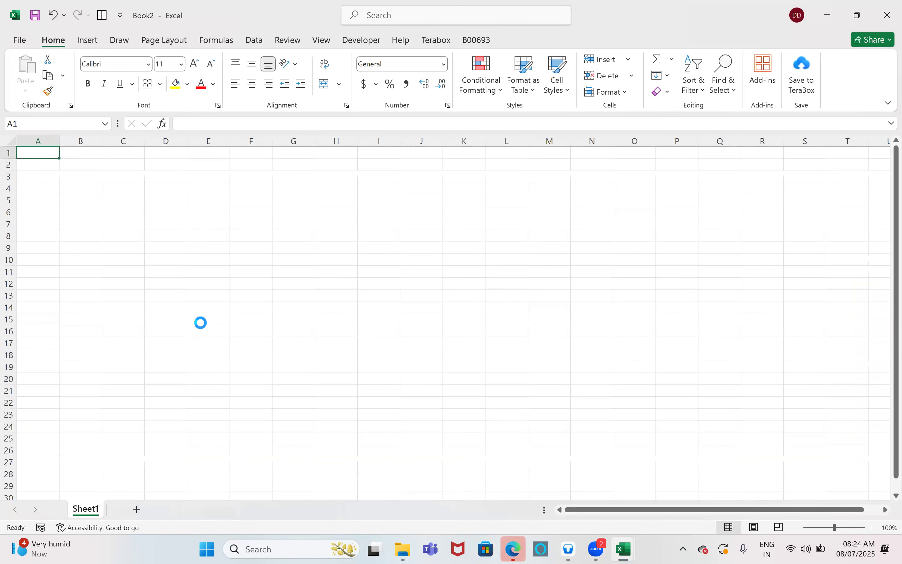
scroll(199, 323, "up", 4)
left_click(144, 187)
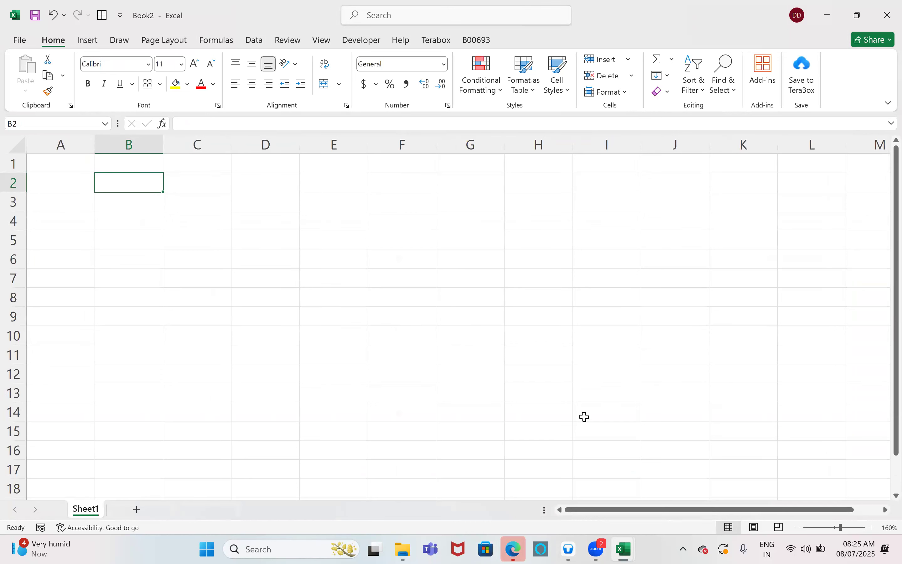
type("Year")
key("Tab")
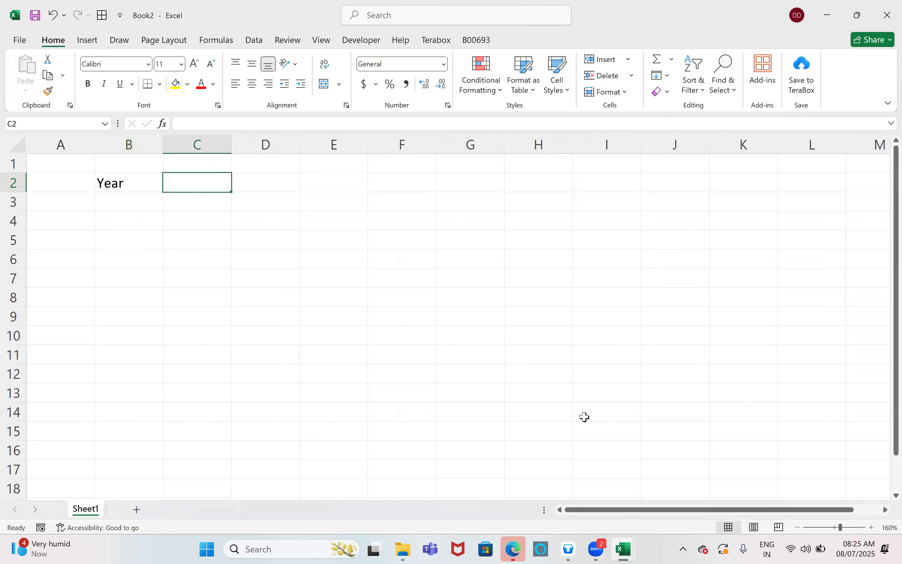
type("Month")
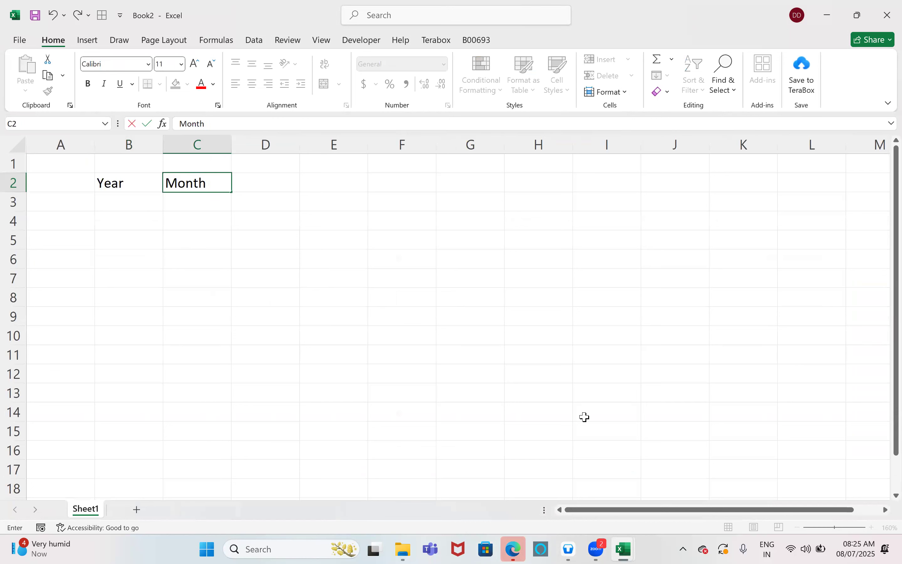
key("Tab")
type("Sa")
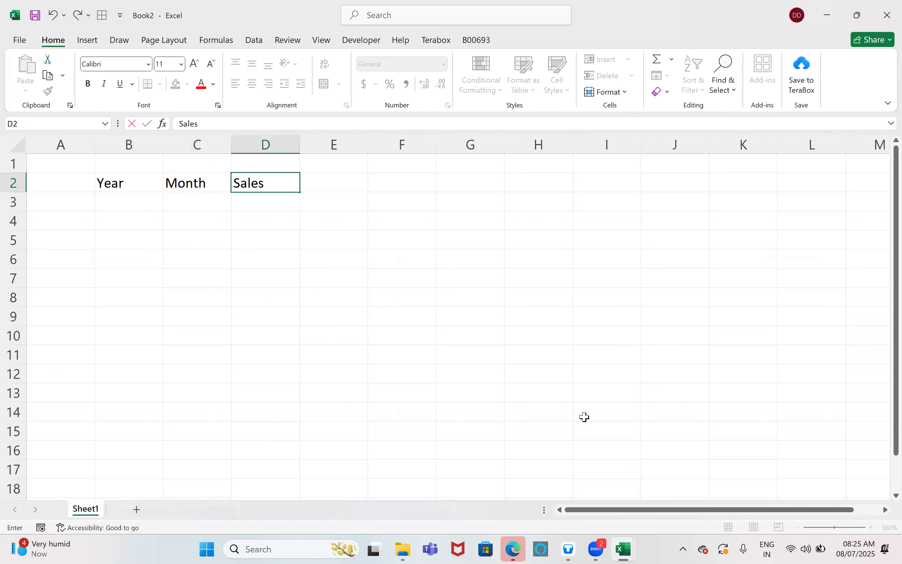
key("Return")
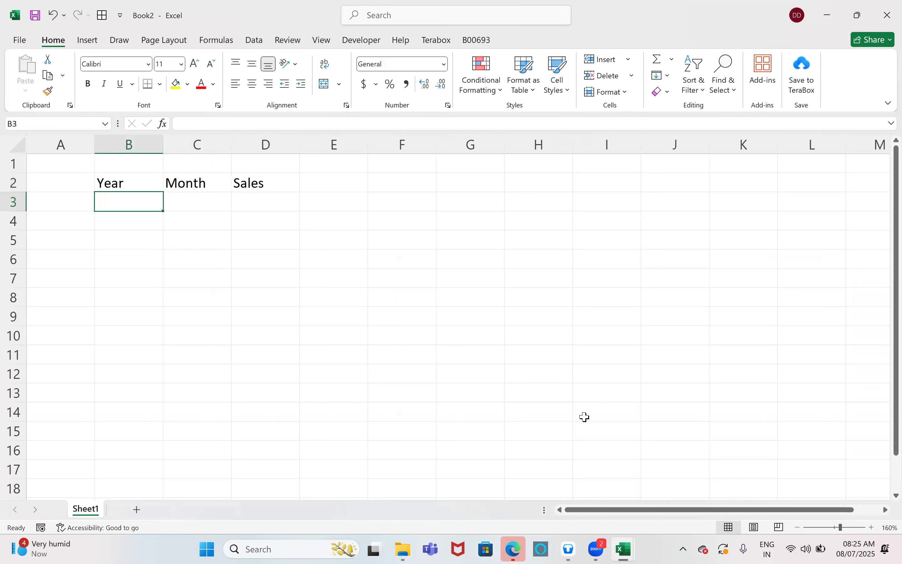
Enter 2010 in the Year column at B3 and fill it down to B8
type("2010")
key("Return")
key("Up")
key("shift+Down")
key("shift+Down")
key("shift+Down")
key("shift+Down")
key("shift+Down")
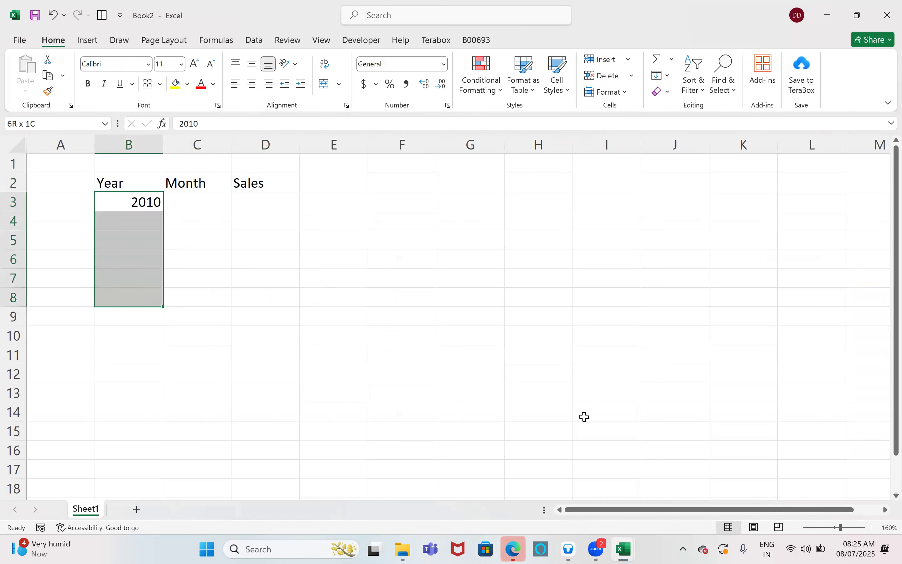
key("ctrl+d")
Enter Jan in C3 and fill the month series down to Jun in C8
key("Right")
type("Jan")
key("Return")
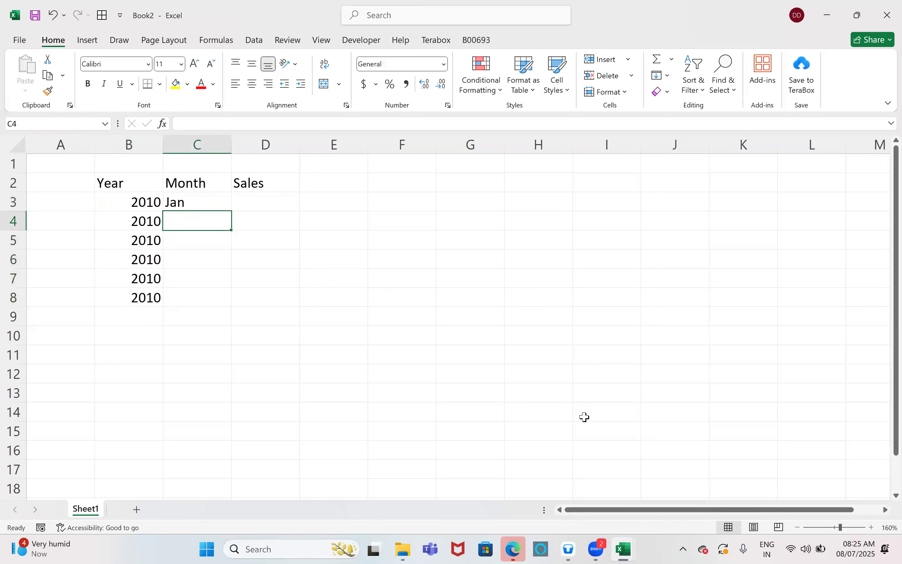
left_click(195, 205)
left_click_drag(231, 273, 232, 300)
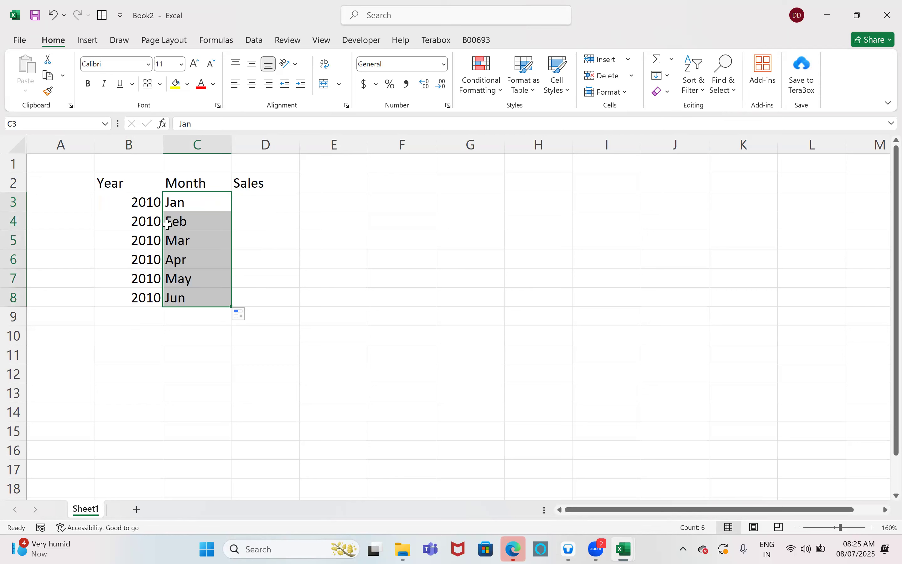
Enter 2011 in B9, directly below the 2010 rows of the Year column
left_click(140, 315)
type("2011")
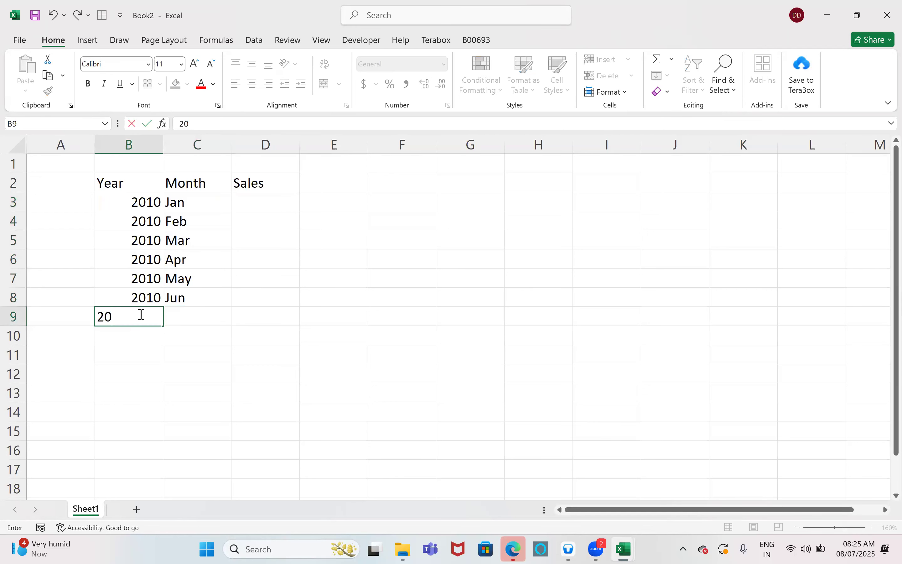
key("Return")
left_click_drag(143, 342, 141, 388)
Copy the months Jan to Jun from C3:C8 into the blocks starting at C9 and C15
left_click_drag(186, 203, 192, 295)
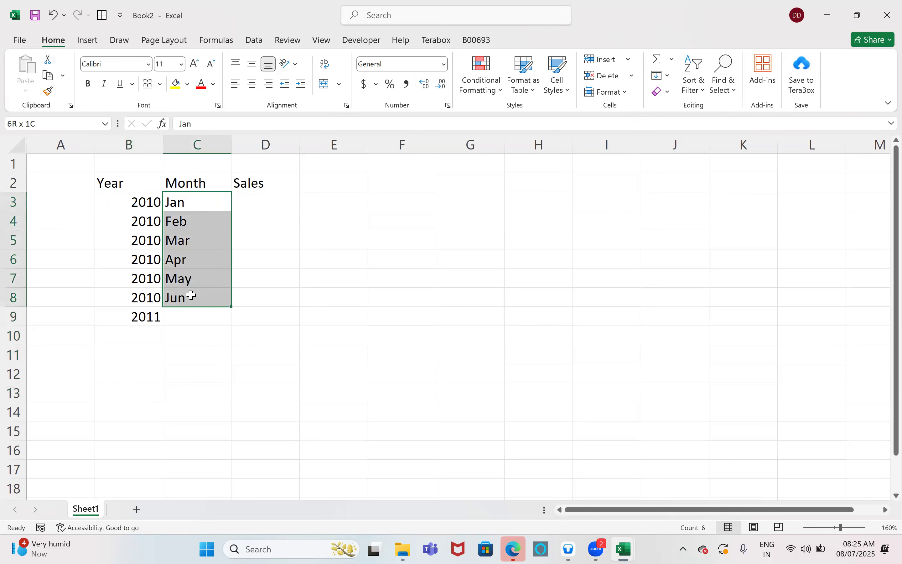
key("ctrl+c")
left_click(192, 321)
key("ctrl+v")
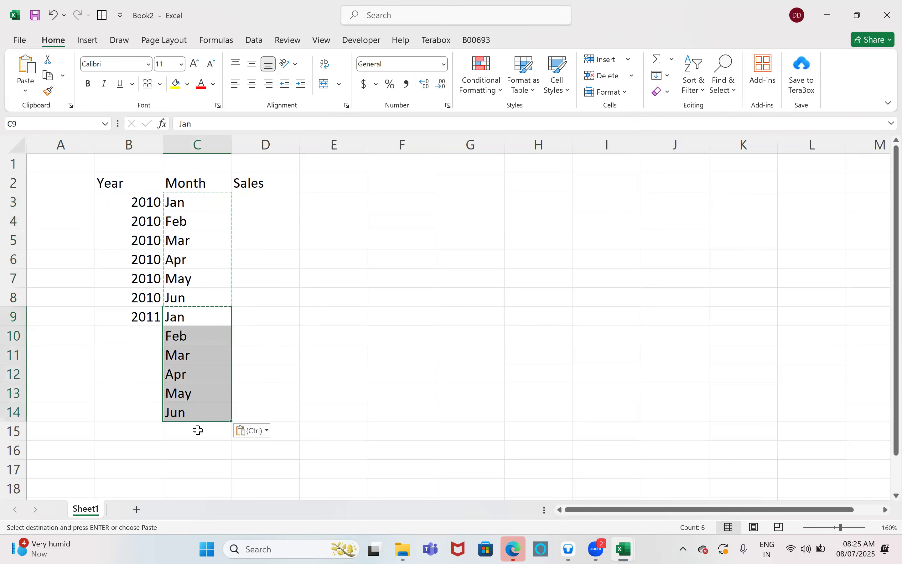
left_click(198, 430)
key("ctrl+v")
Fill 2011 down to B14 and enter 2012 in B15 through B20 of the Year column
left_click_drag(152, 324, 159, 415)
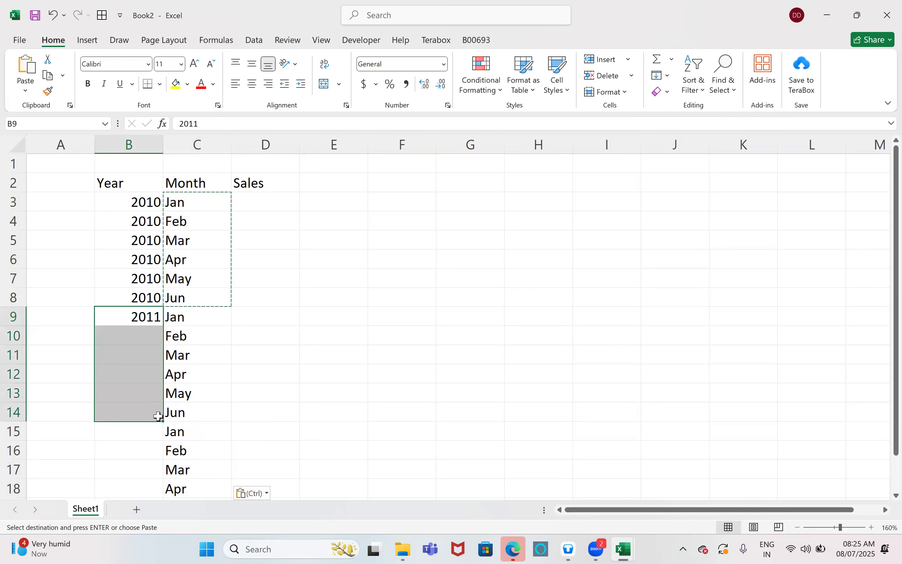
key("ctrl+d")
left_click(155, 428)
type("2012")
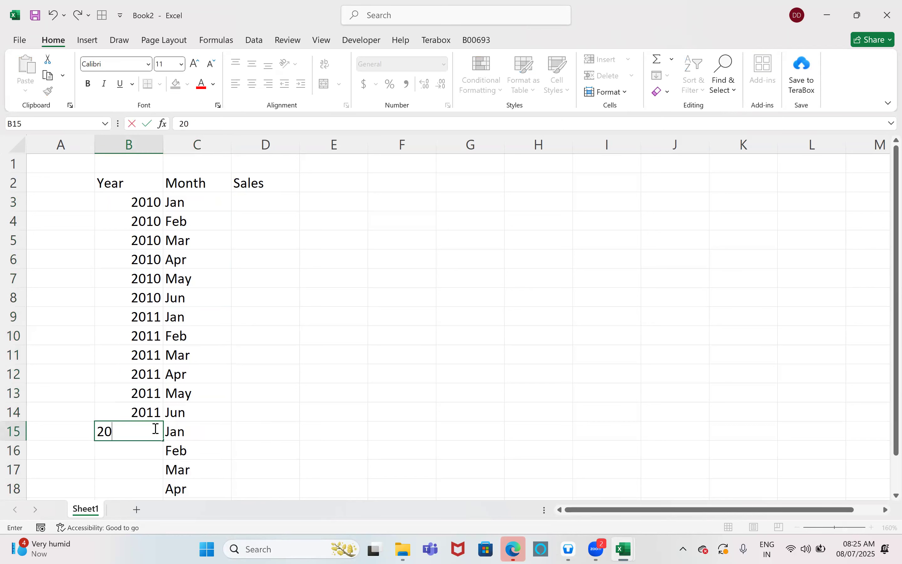
key("Return")
left_click(155, 429)
key("shift+Down")
key("shift+Down")
key("shift+Down")
key("shift+Down")
key("shift+Down")
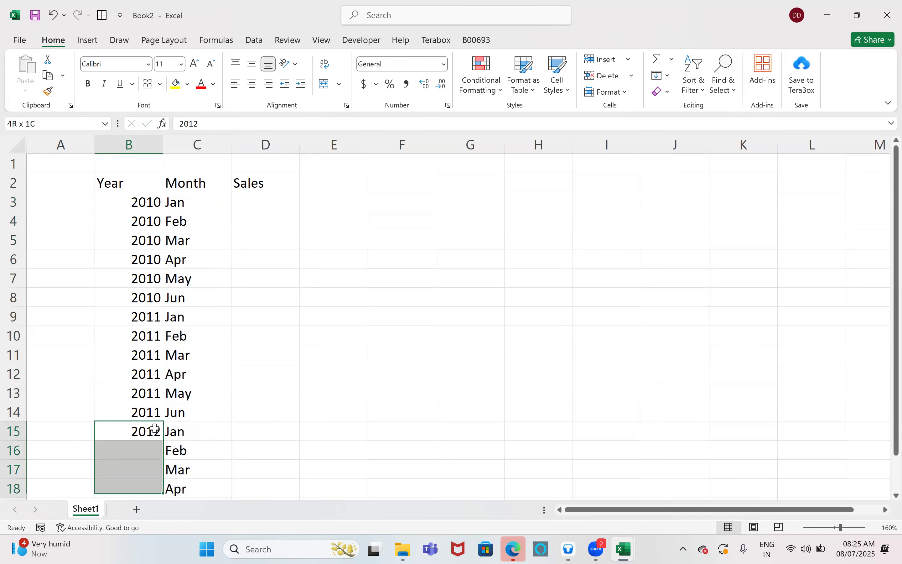
key("ctrl+d")
Fill the Sales cells D3:D20 with the formula =RANDBETWEEN(1,100)
key("Right")
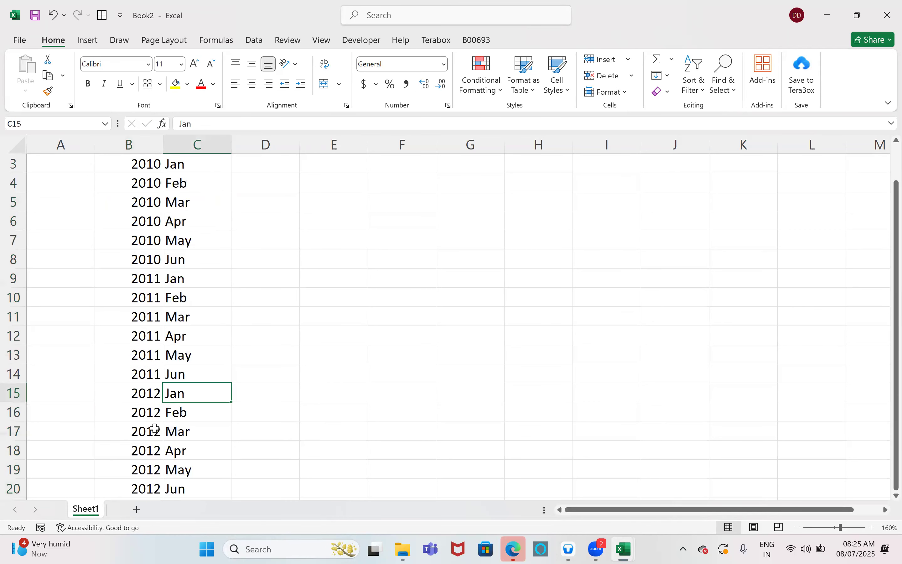
key("ctrl+Up")
key("Right")
key("shift+Down")
key("shift+Down")
key("shift+Down")
key("shift+Down")
key("shift+Down")
key("shift+Down")
key("shift+Down")
key("shift+Down")
key("shift+Down")
key("shift+Down")
key("shift+Down")
key("shift+Down")
key("shift+Down")
key("shift+Down")
key("shift+Down")
key("shift+Down")
key("shift+Down")
key("shift+Down")
key("shift+Down")
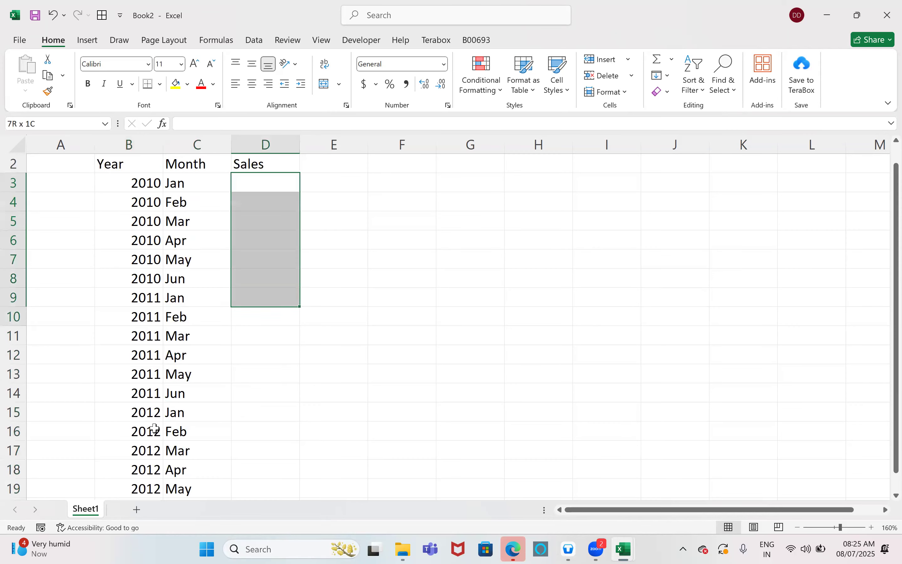
key("shift+Up")
key("shift+Up")
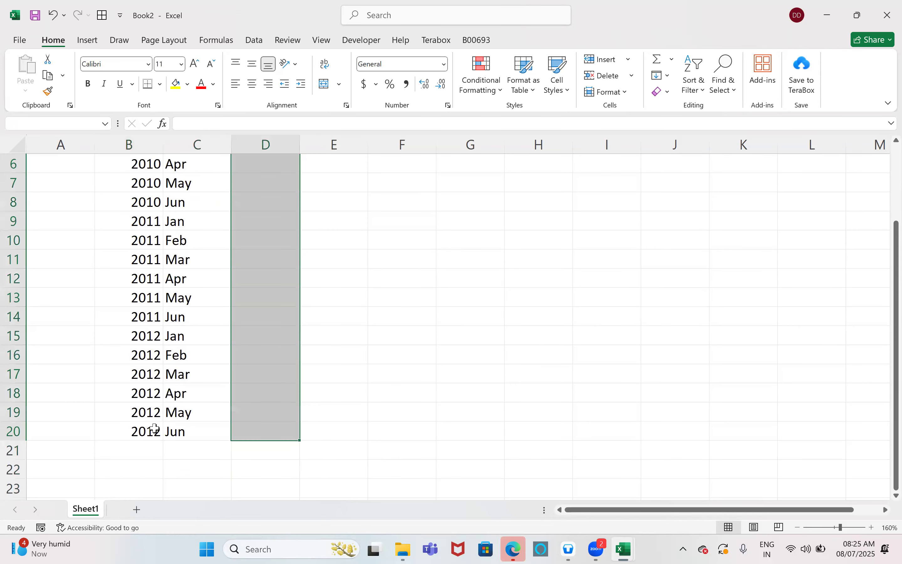
type("=ra")
key("Down")
key("Down")
key("Down")
key("Tab")
type("1,100")
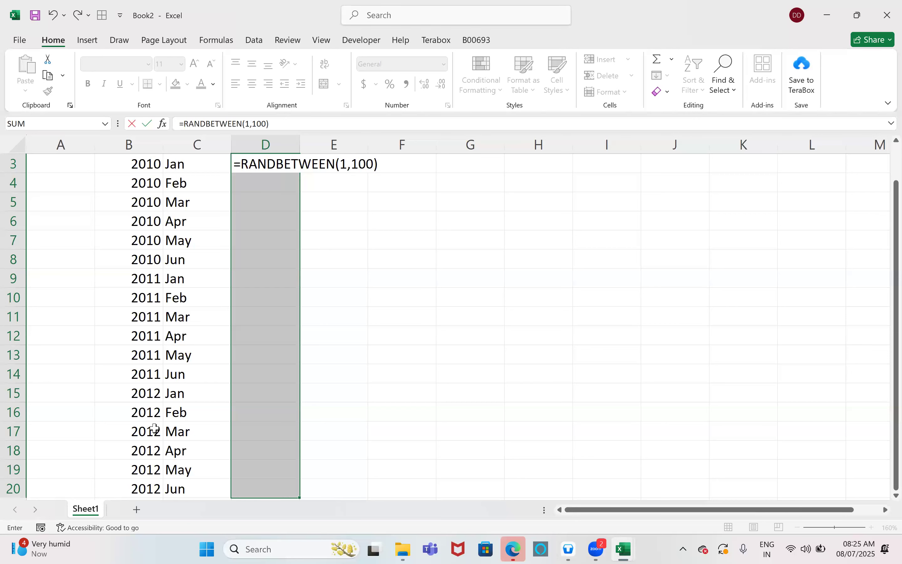
type(")")
key("ctrl+Return")
Replace the random-number formulas in D3:D20 with their static values
key("ctrl+c")
key("ctrl+alt+v")
key("v")
key("Return")
scroll(201, 264, "up", 1)
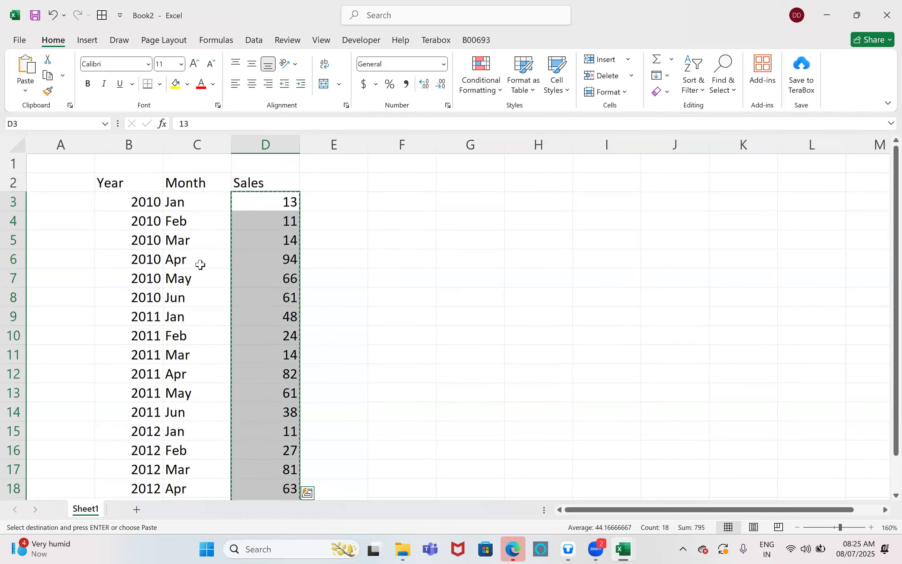
Convert the Year, Month and Sales data range into a table with headers
left_click(218, 267)
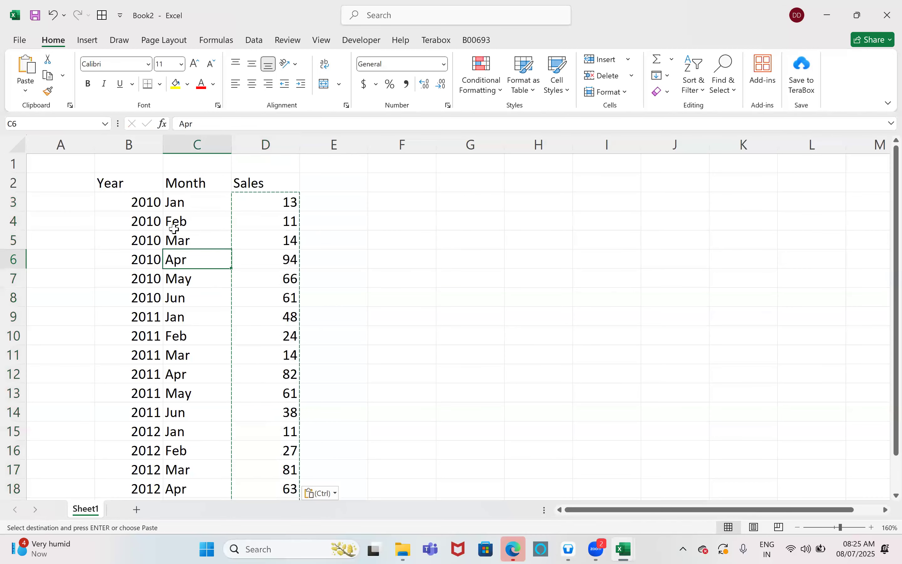
left_click(190, 219)
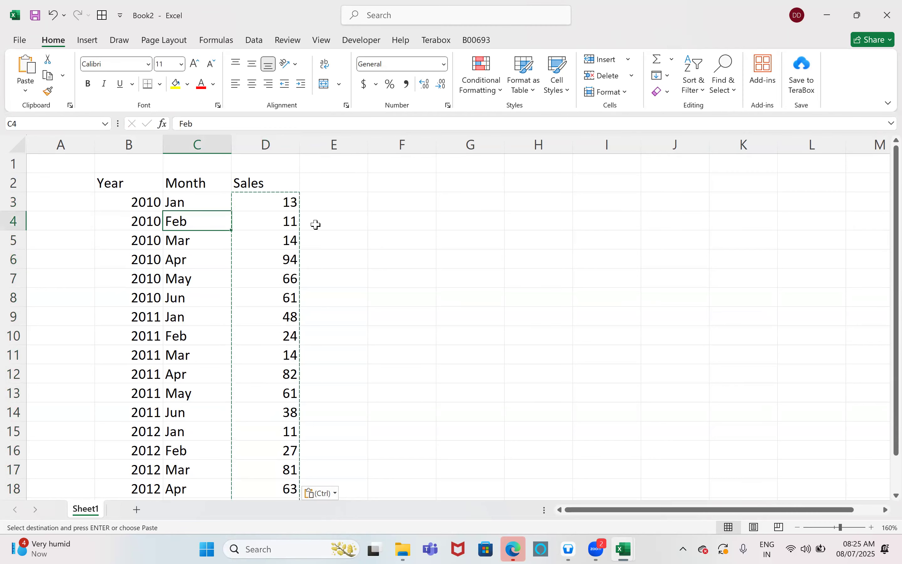
key("Escape")
key("ctrl+t")
key("Return")
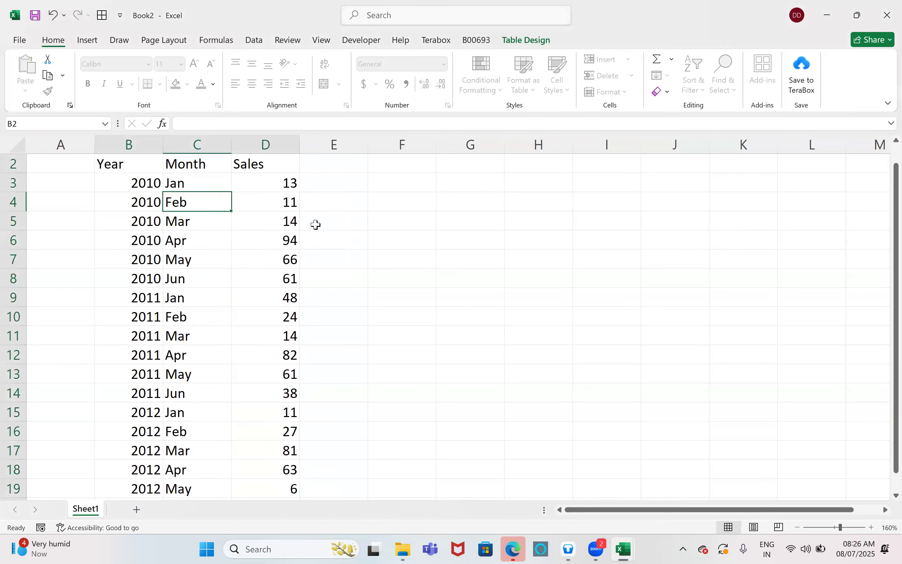
left_click(208, 307)
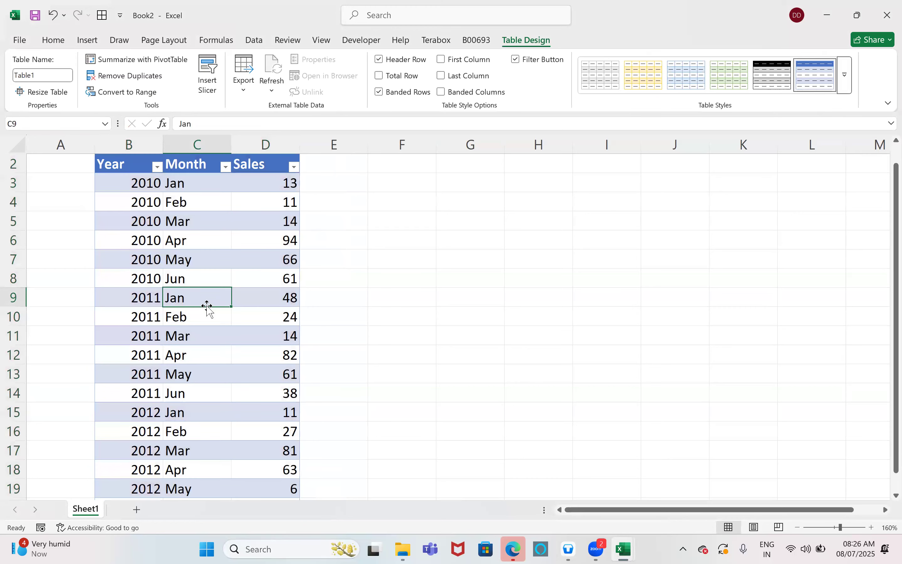
scroll(203, 325, "up", 1)
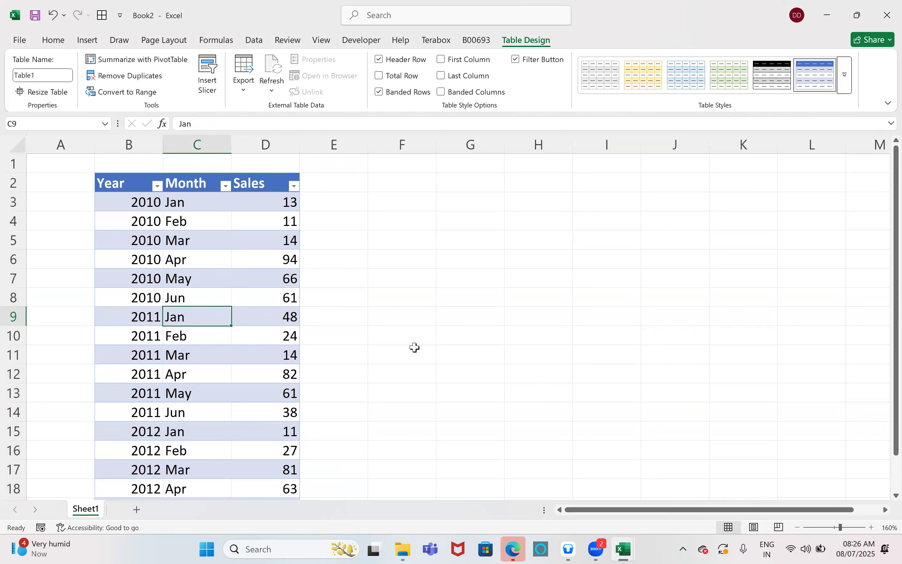
Insert slicers for Year and Month and place the Month slicer beside the Year slicer
left_click(601, 75)
left_click(208, 75)
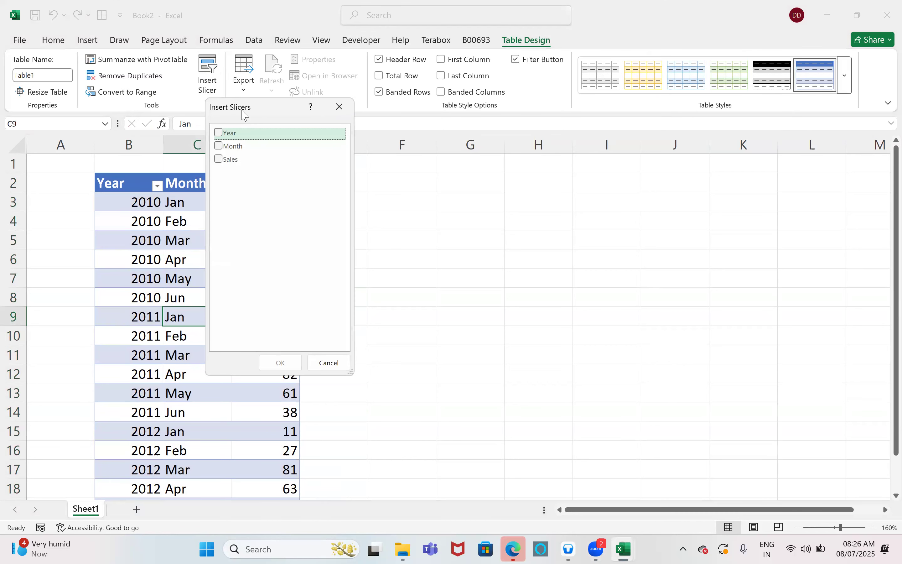
left_click_drag(244, 113, 562, 146)
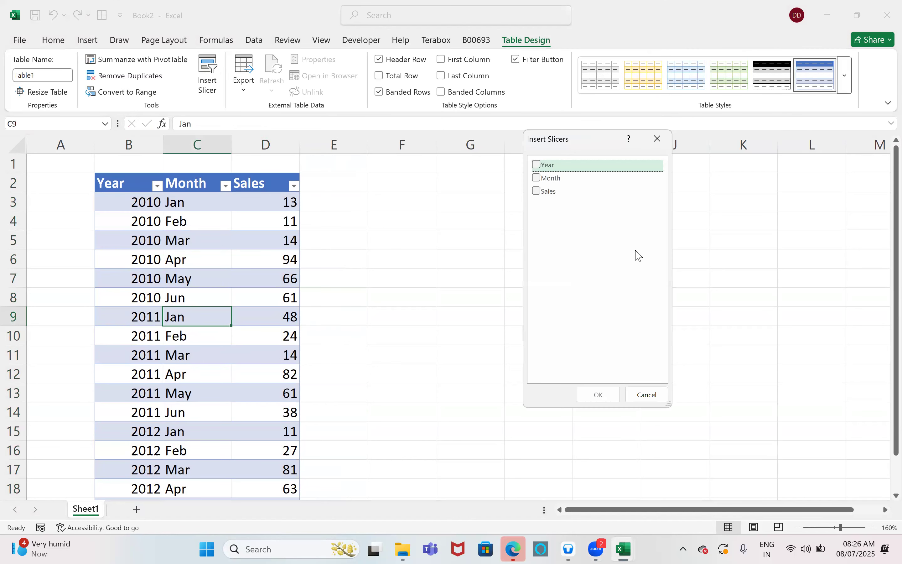
left_click(535, 164)
left_click(536, 178)
left_click(598, 394)
left_click_drag(493, 238, 648, 191)
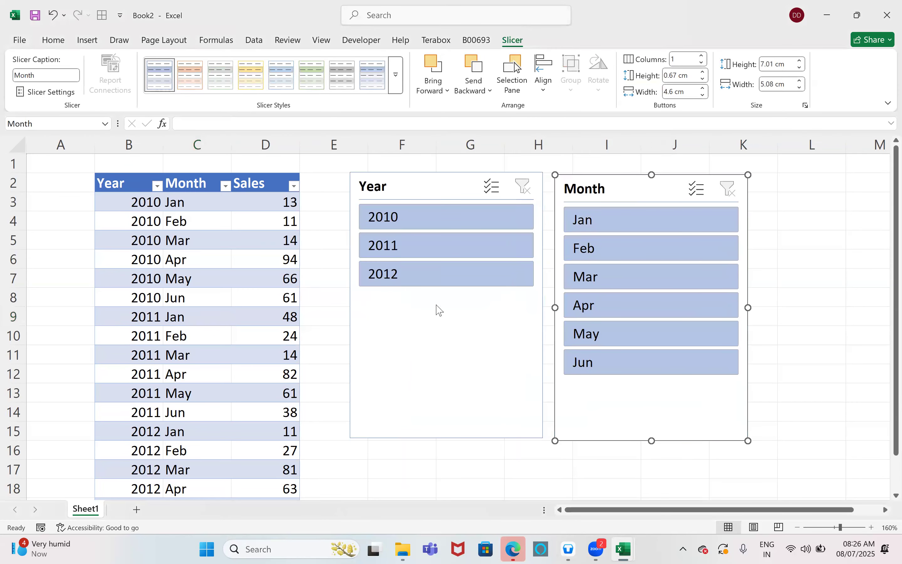
Filter the table with the Year slicer by 2010, 2011 and 2012 in turn, and clear the year filter
left_click(427, 218)
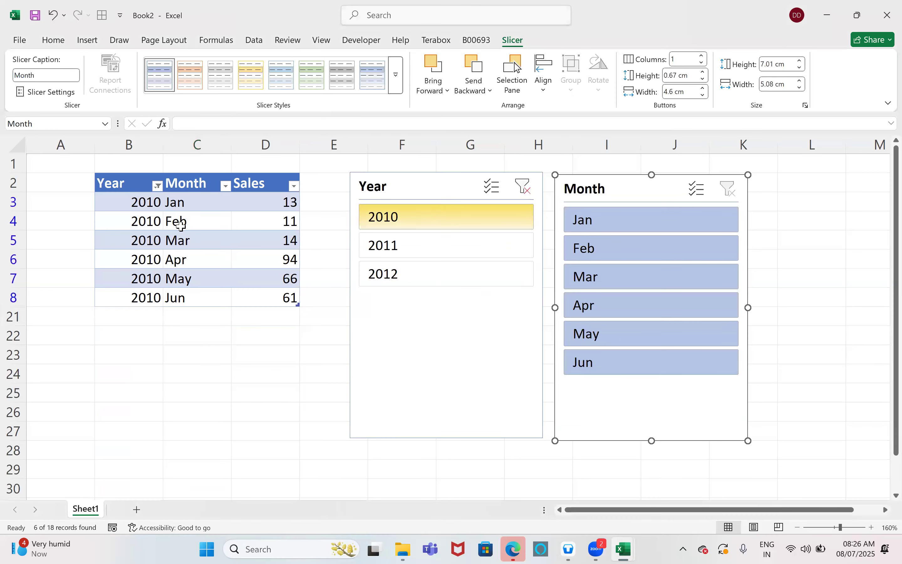
left_click(379, 248)
left_click(377, 276)
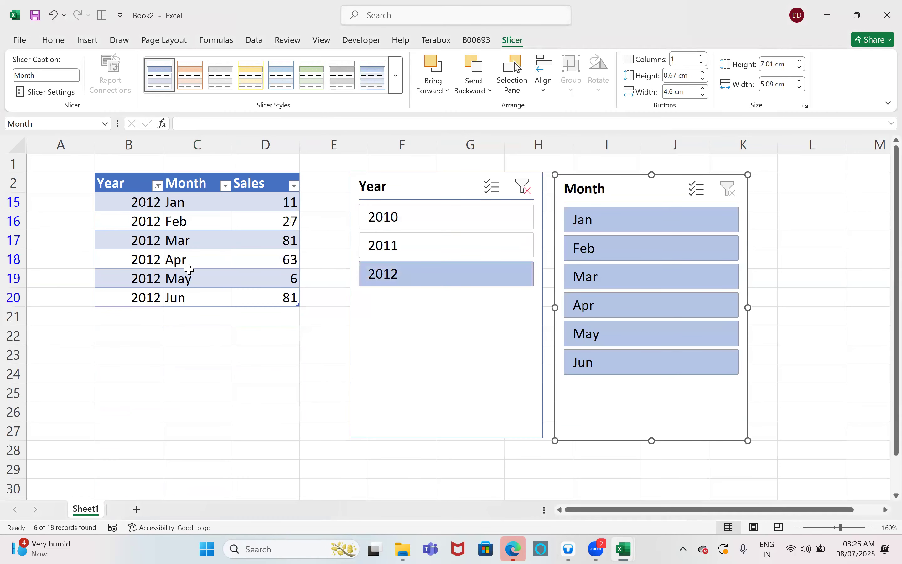
left_click(524, 187)
Filter the table to Jan with the Month slicer and to 2010 with the Year slicer
left_click(595, 226)
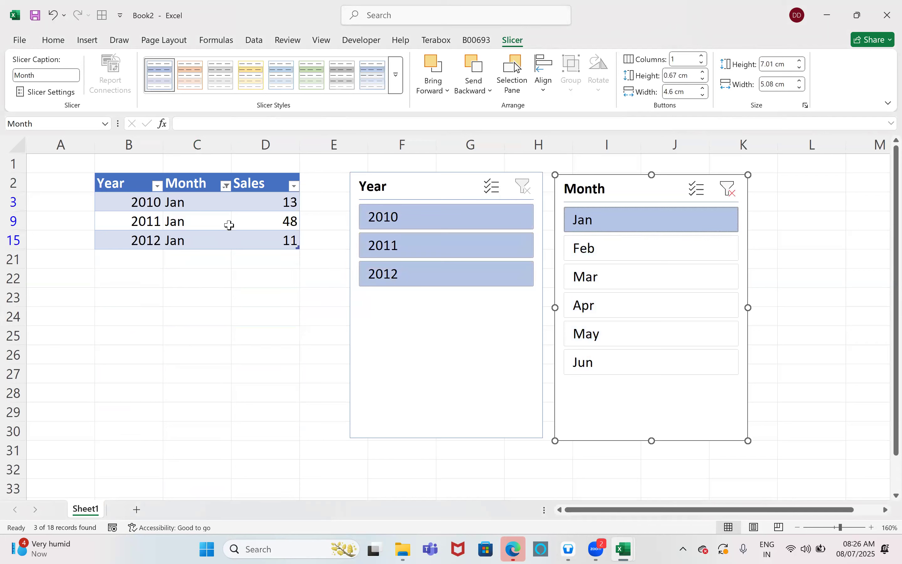
left_click(421, 221)
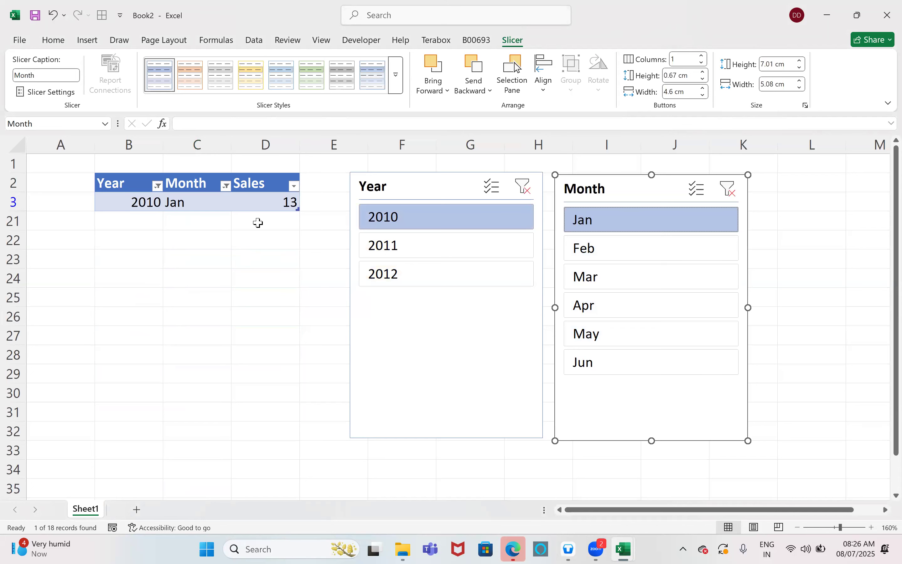
Clear the Year and Month slicer filters, and filter the table's Year column to 2010 using its header filter
left_click(524, 187)
left_click(727, 190)
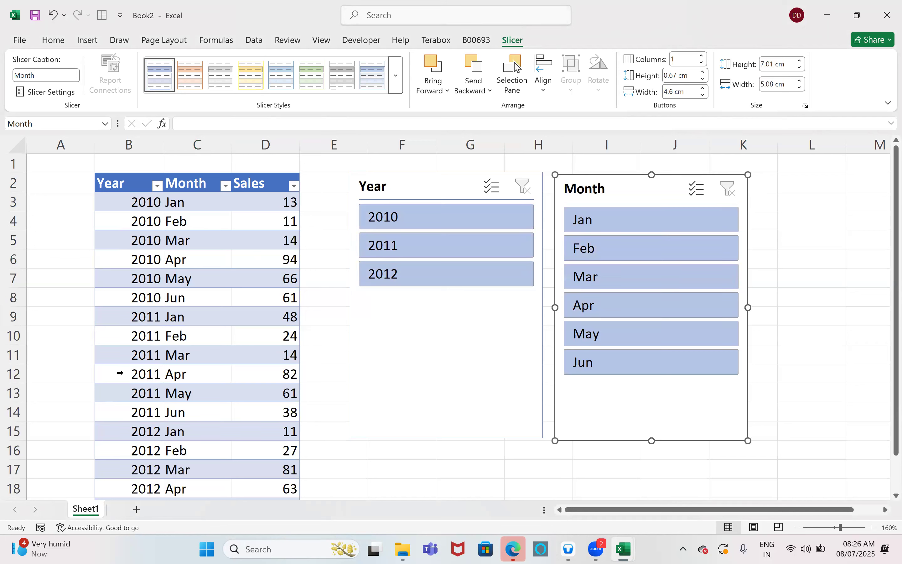
left_click(154, 243)
left_click(157, 186)
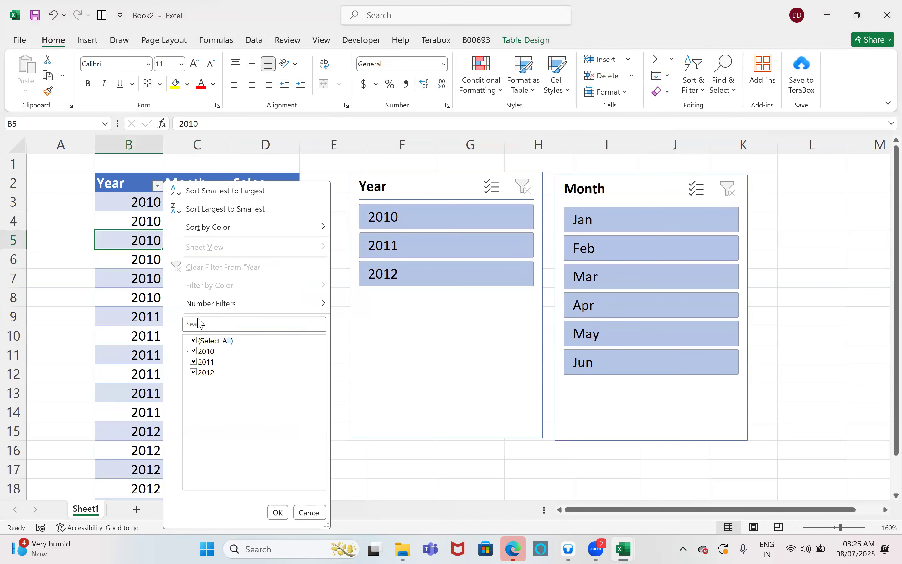
left_click(200, 341)
left_click(203, 351)
left_click(278, 512)
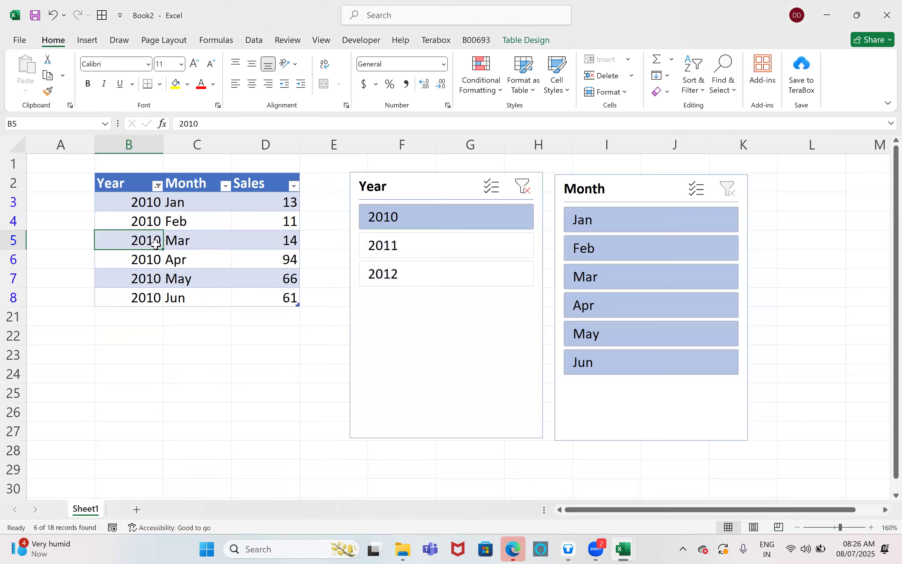
Clear the header filter from the table's Year column
left_click(158, 186)
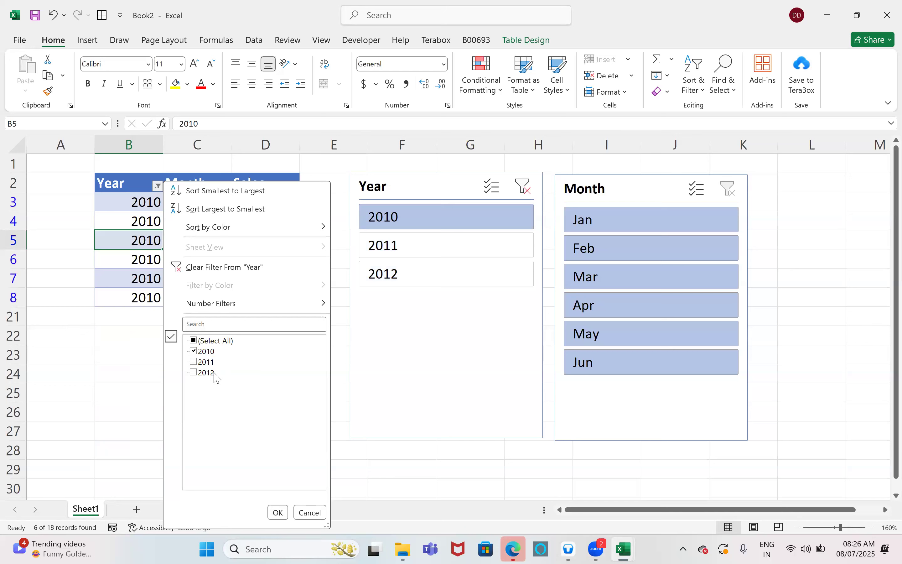
left_click(152, 208)
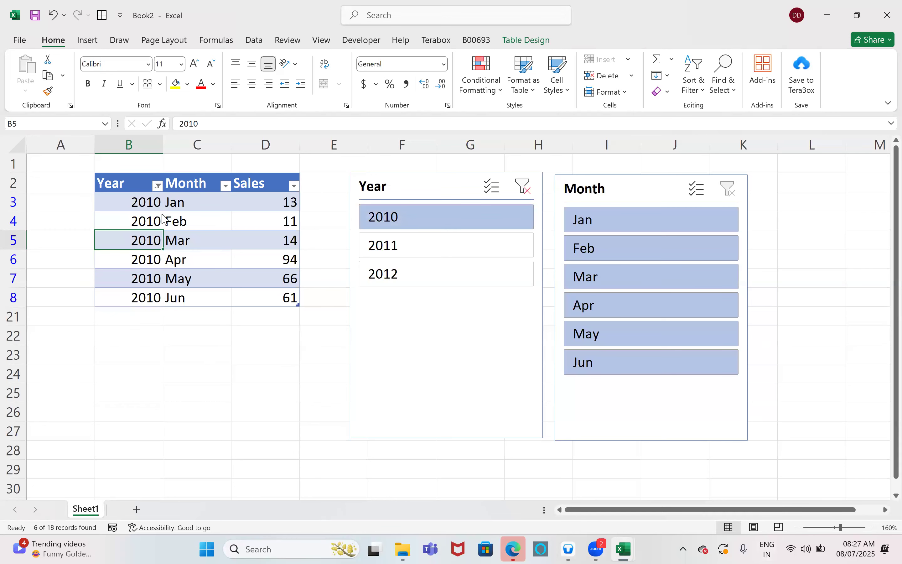
left_click(158, 185)
left_click(223, 266)
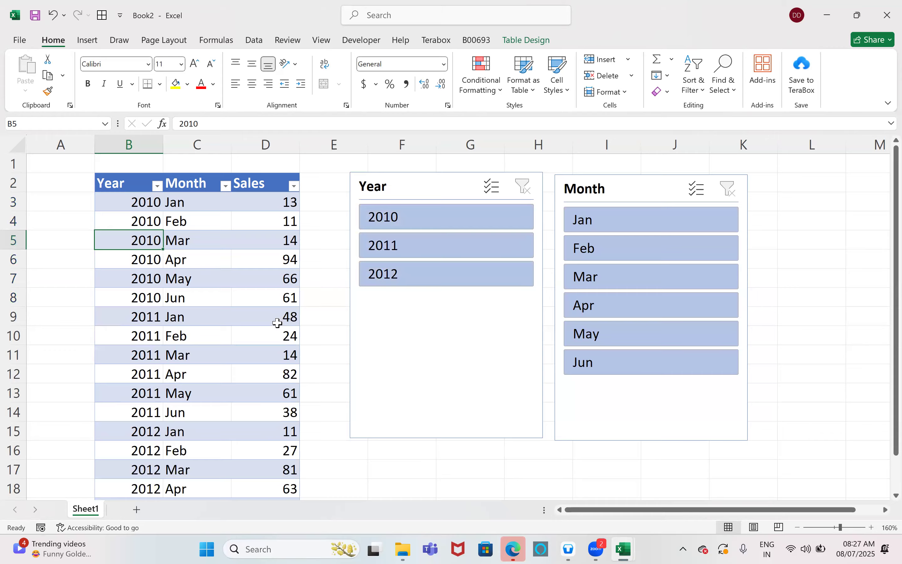
Enter the headers Names in B27 and Week1 in C27, and extend the week series to Week4 in F27
scroll(278, 320, "down", 7)
left_click(128, 263)
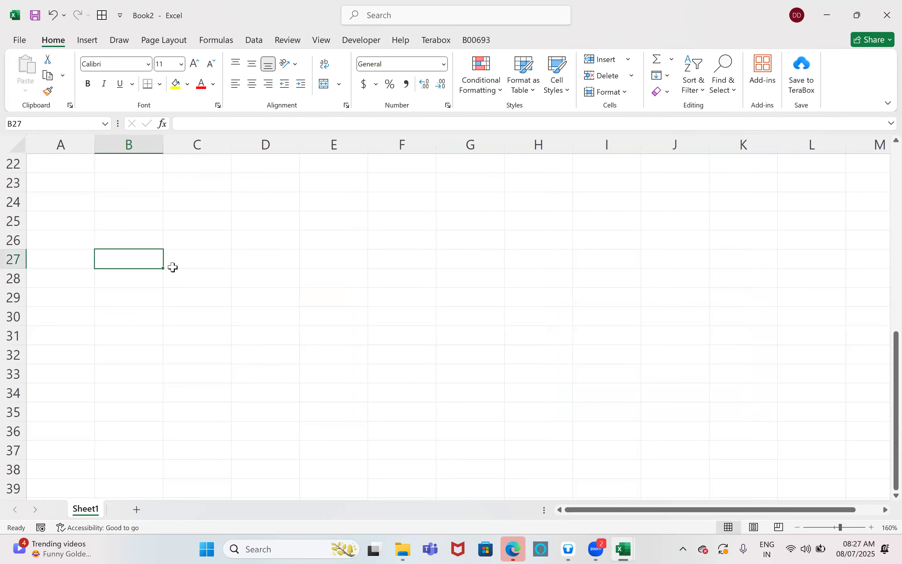
type("Names")
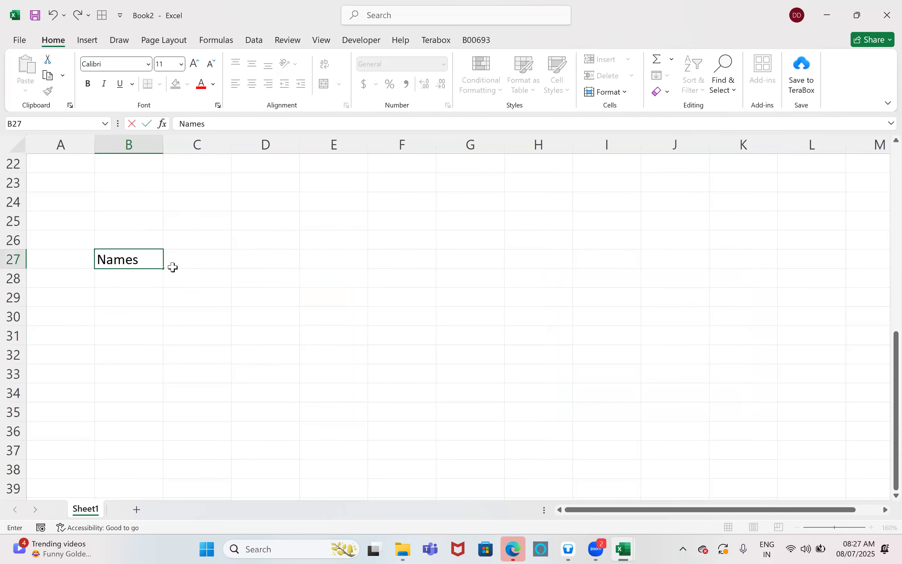
key("Tab")
type("Week1")
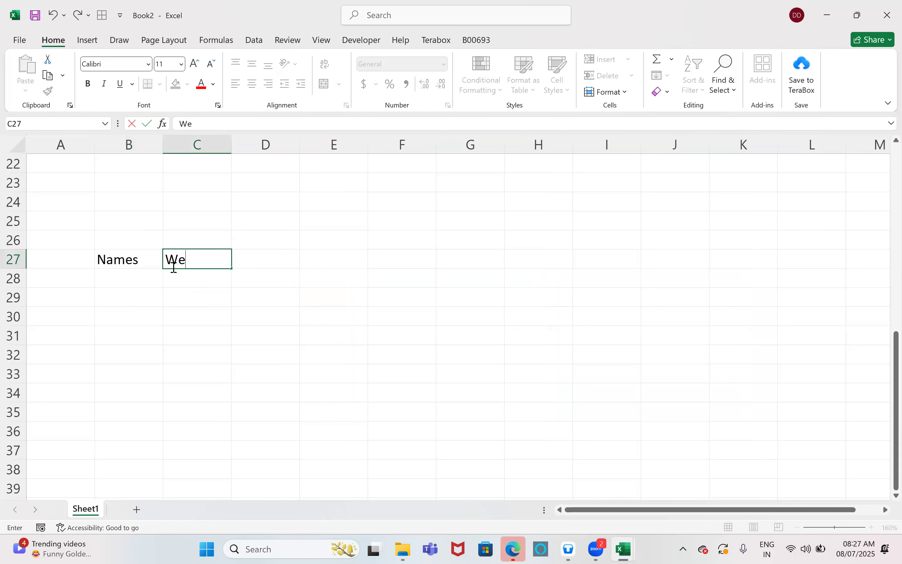
key("Return")
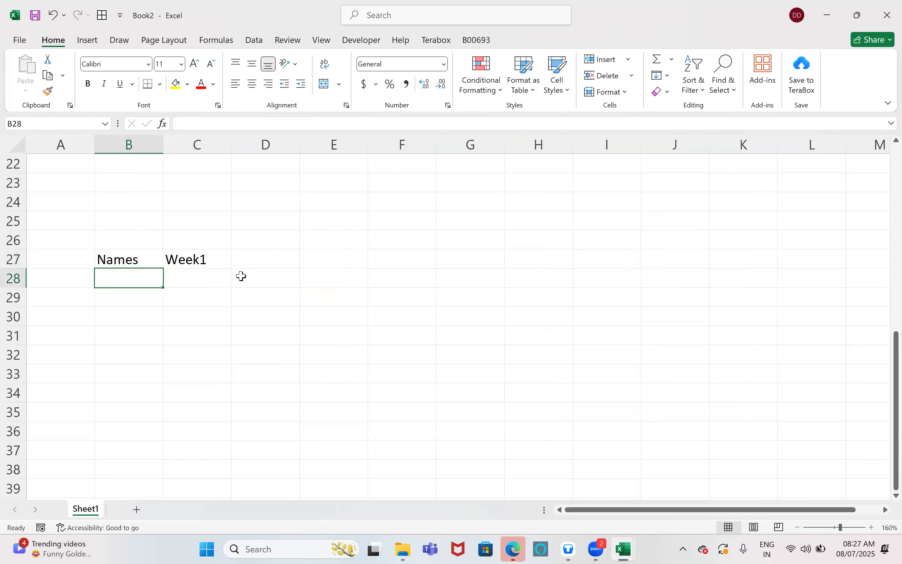
left_click(229, 263)
left_click_drag(231, 268, 410, 265)
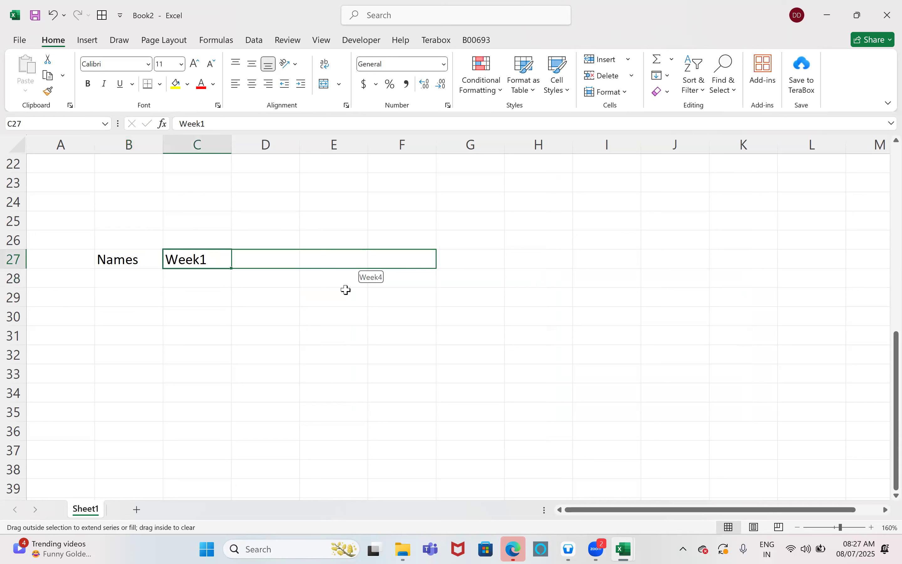
Fill the Names column from B28 down with nm1 to nm10, and clear the entries nm6 to nm10
left_click(146, 280)
type("nm1")
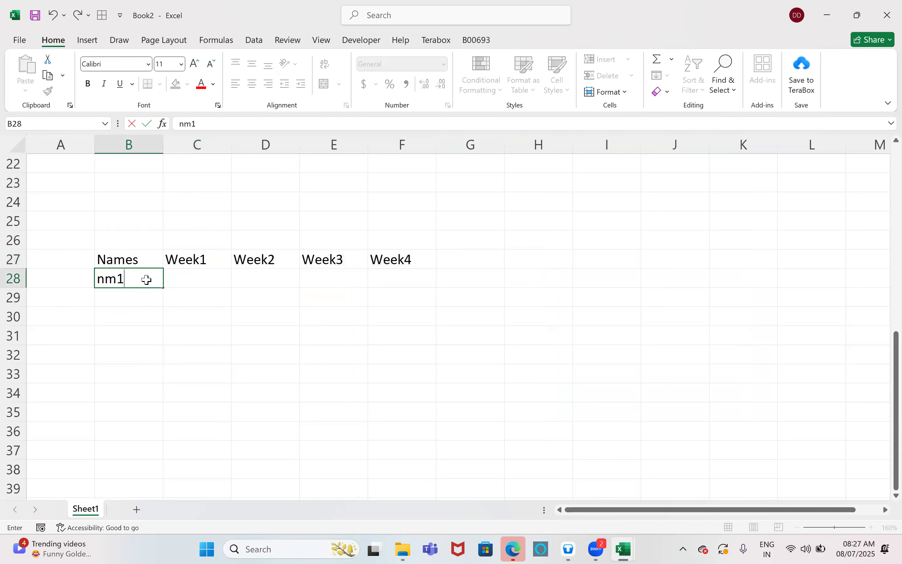
key("Return")
left_click(147, 276)
left_click_drag(158, 415, 152, 458)
left_click_drag(180, 282, 337, 411)
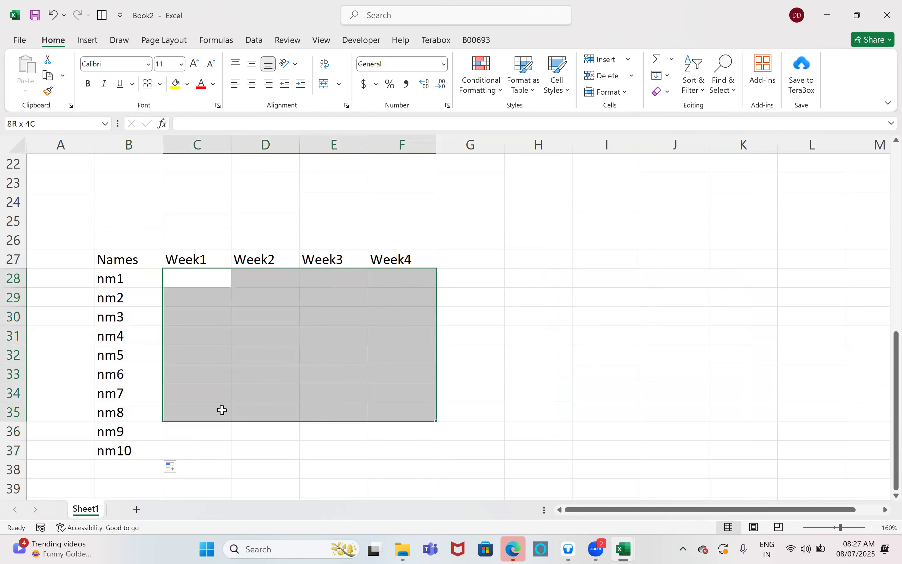
left_click_drag(127, 378, 155, 445)
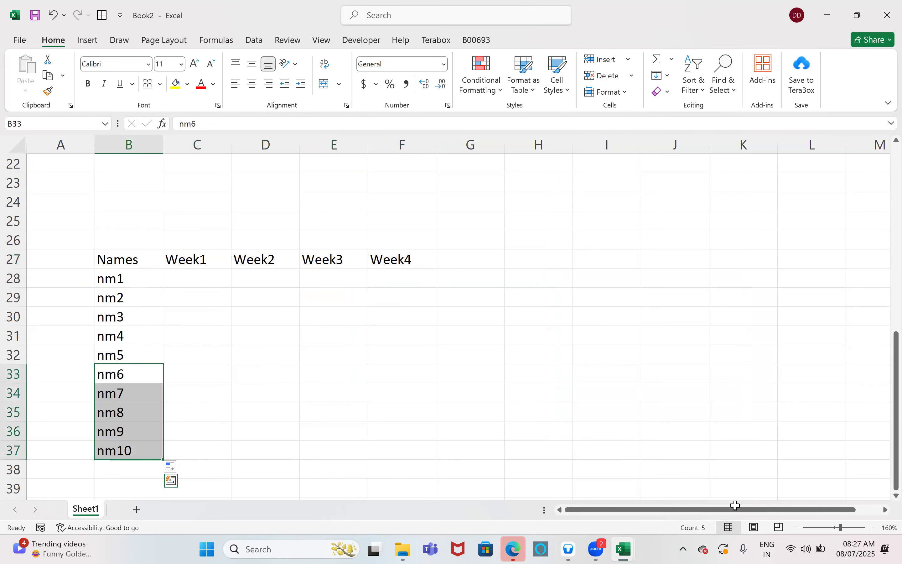
Fill C28:F32 with random numbers using the formula =RANDBETWEEN(1,100)
left_click_drag(181, 282, 406, 361)
type("=ra")
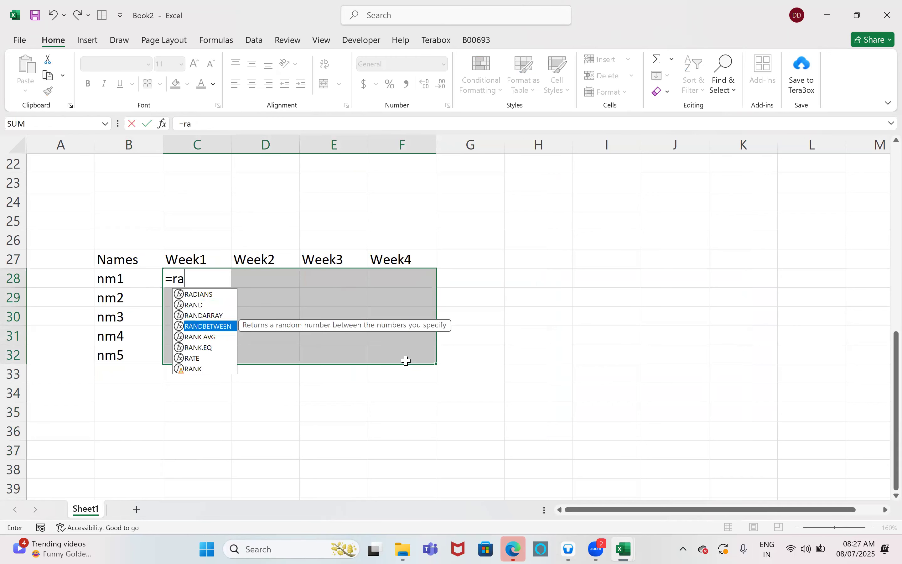
key("Tab")
type("1,100)")
key("ctrl+Return")
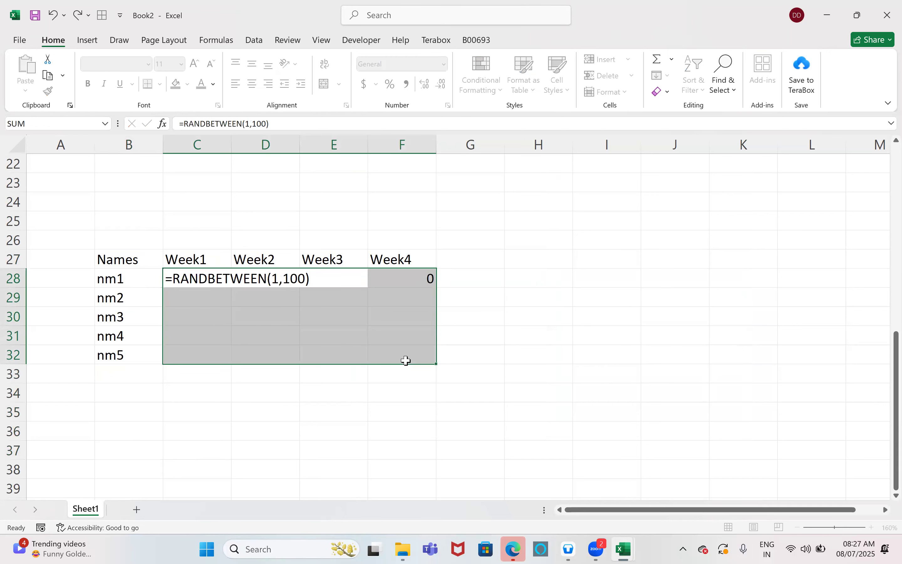
Replace the random-number formulas in C28:F32 with their static values
key("ctrl+c")
key("ctrl+alt+v")
key("v")
key("Return")
key("Escape")
left_click(183, 280)
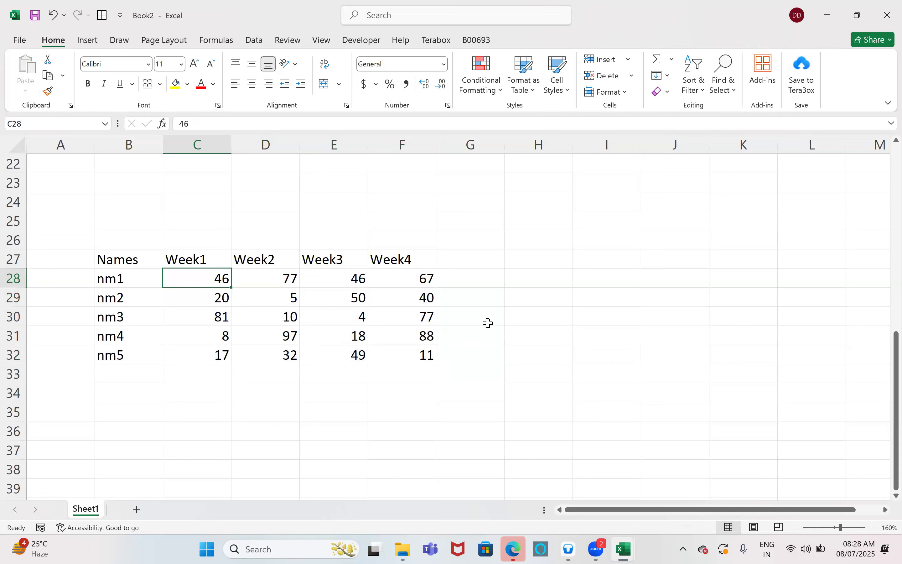
Insert a 2-D line chart with markers for the nm1 row, B28:F28
left_click_drag(131, 281, 396, 274)
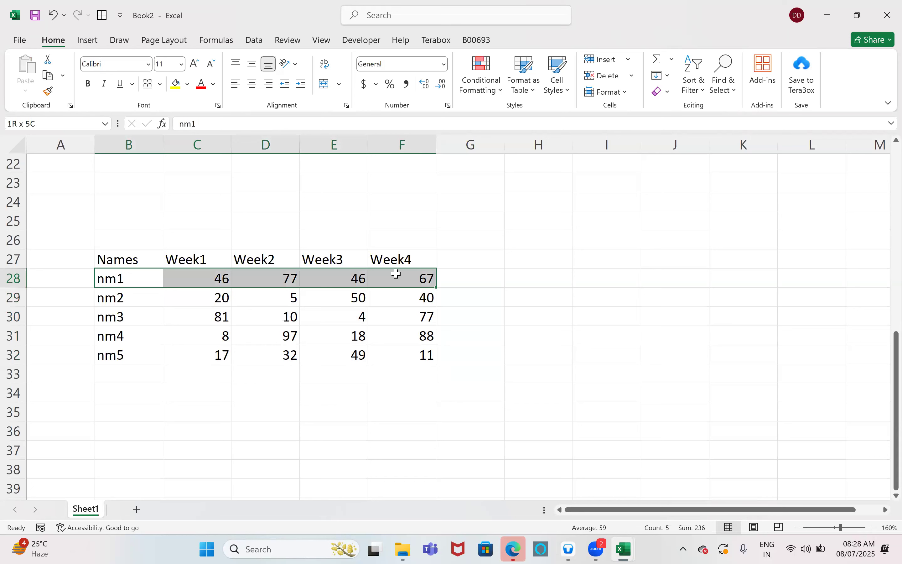
left_click(87, 40)
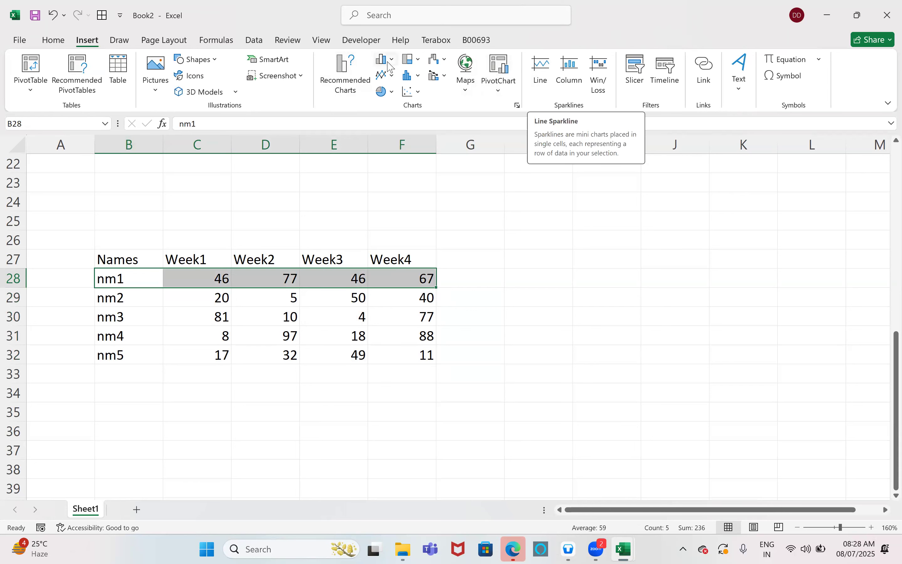
left_click(386, 75)
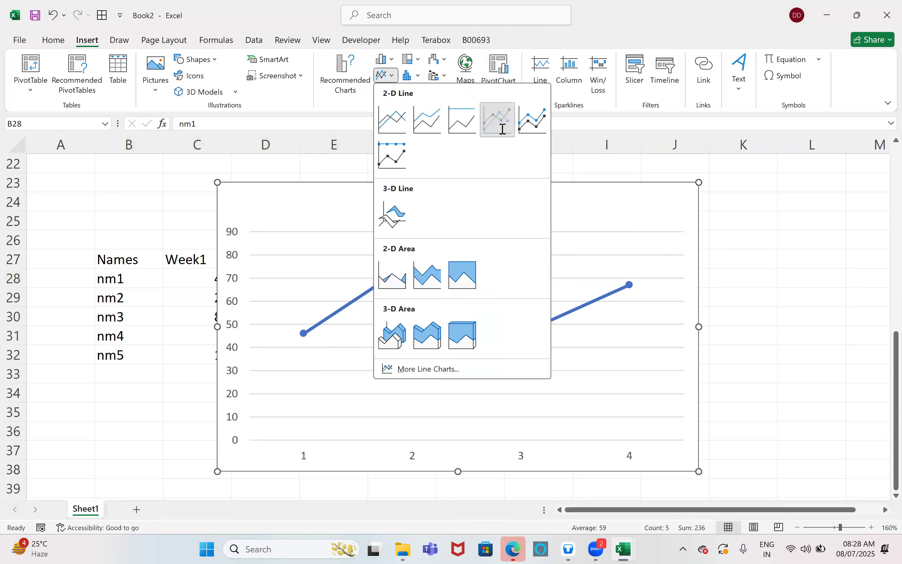
left_click(497, 122)
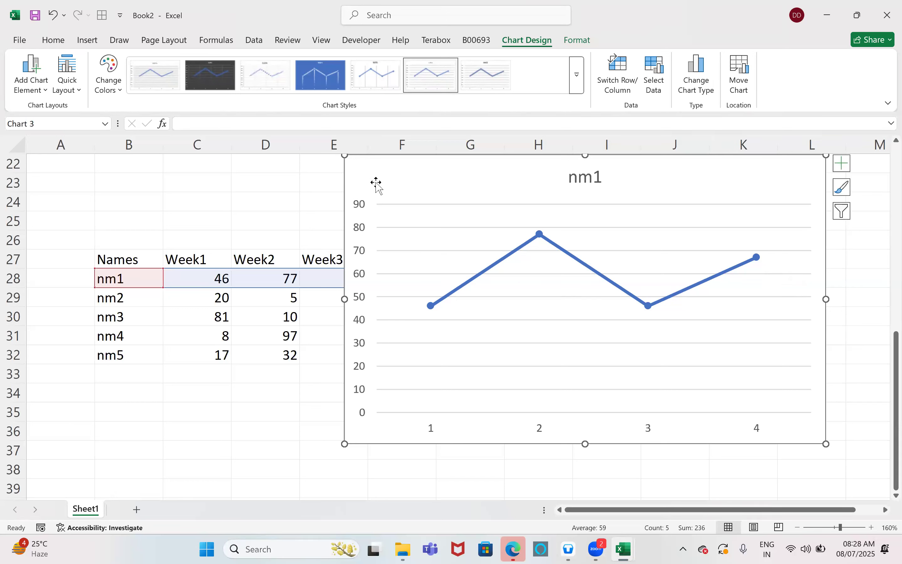
Reposition the nm1 line chart on the sheet and delete it
left_click_drag(376, 182, 342, 210)
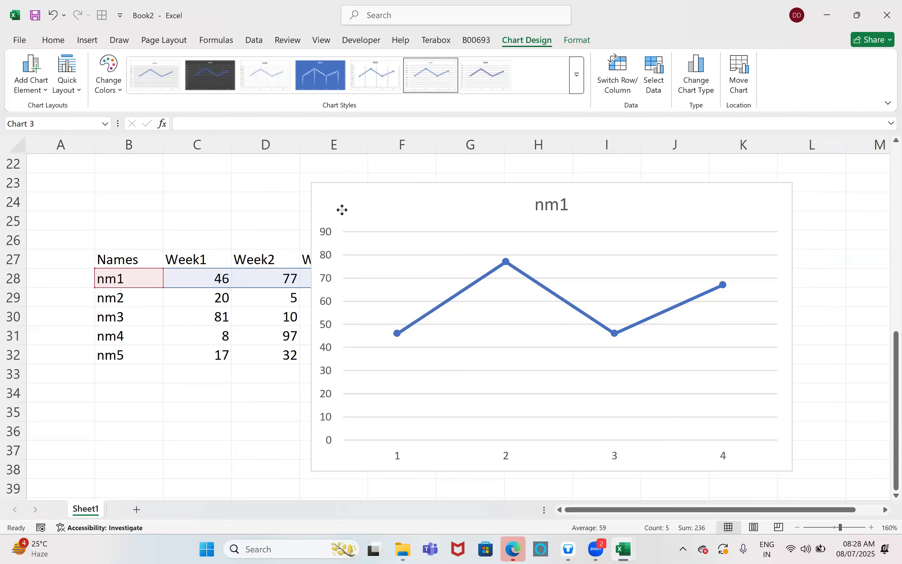
left_click_drag(342, 209, 342, 210)
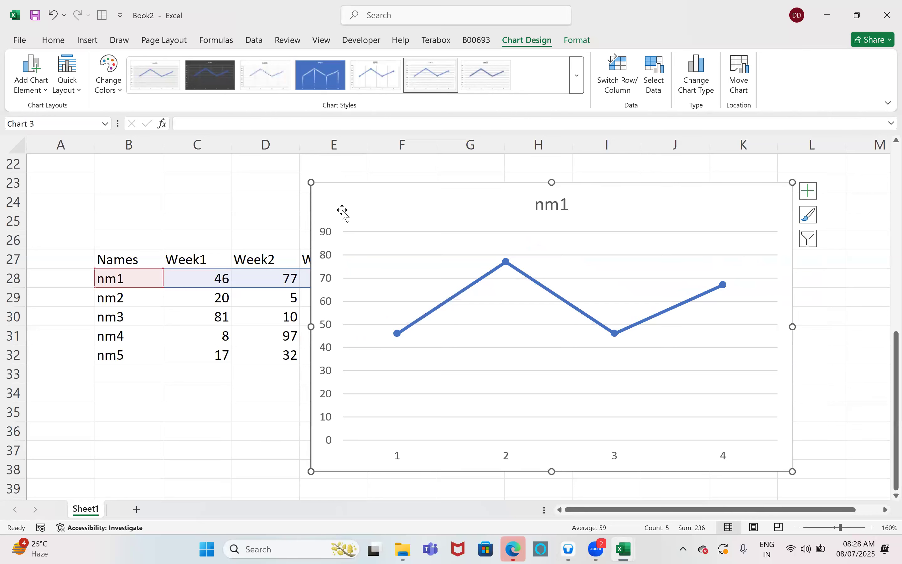
key("Delete")
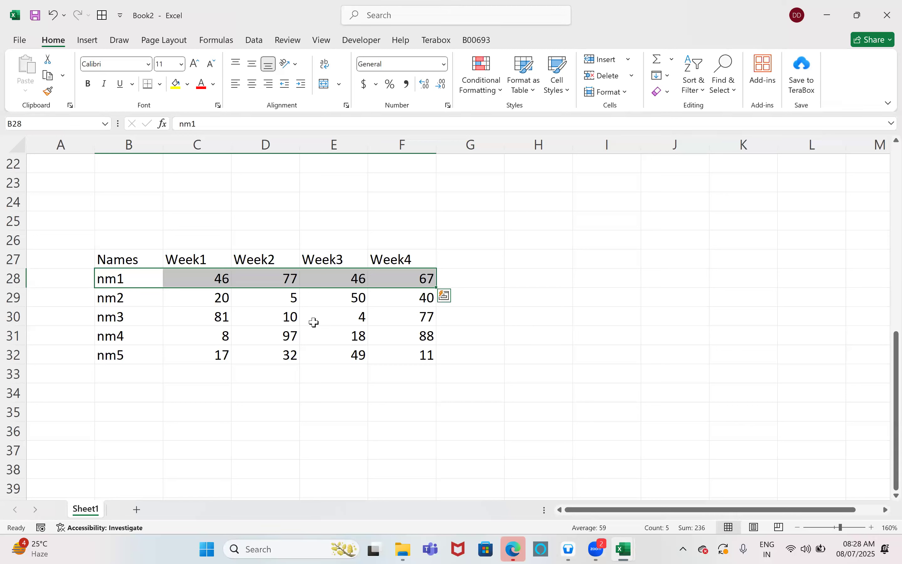
left_click(629, 544)
left_click(624, 486)
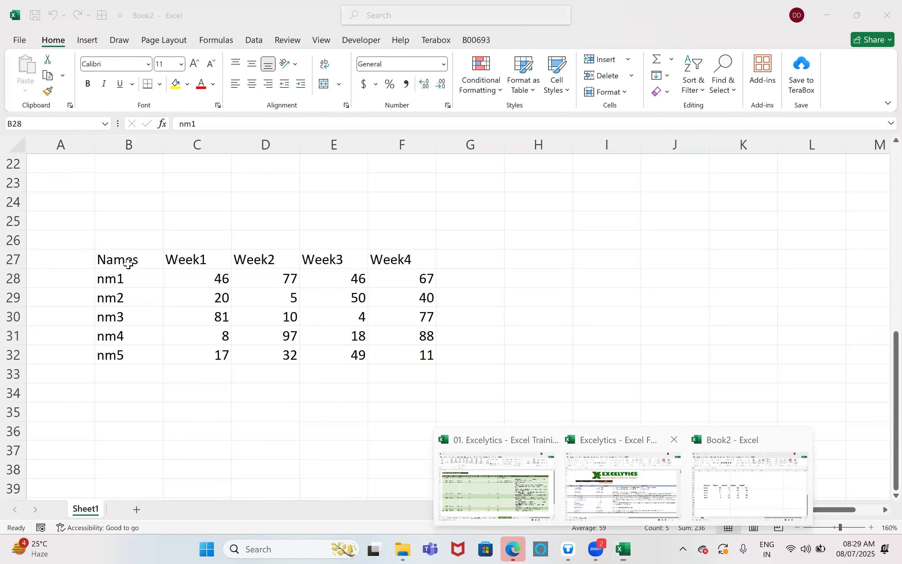
left_click(169, 269)
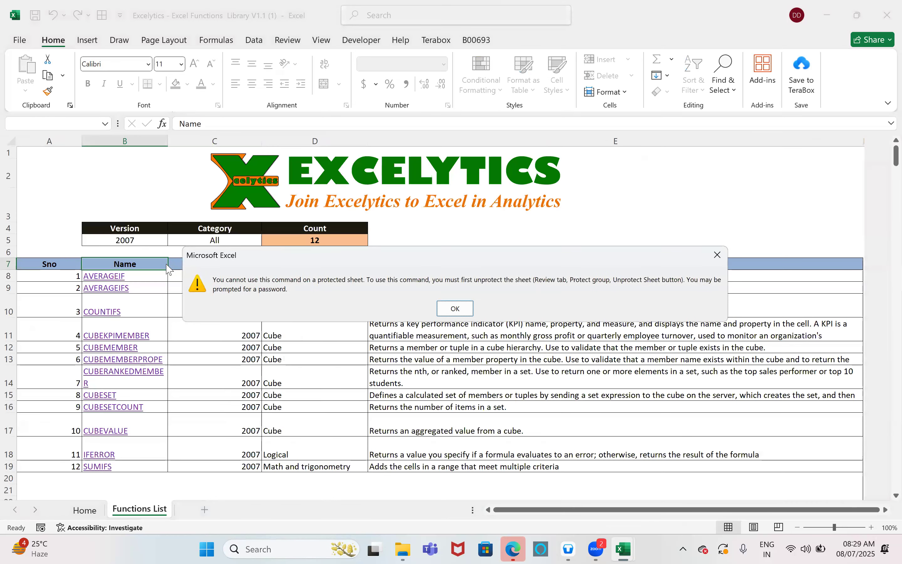
key("Return")
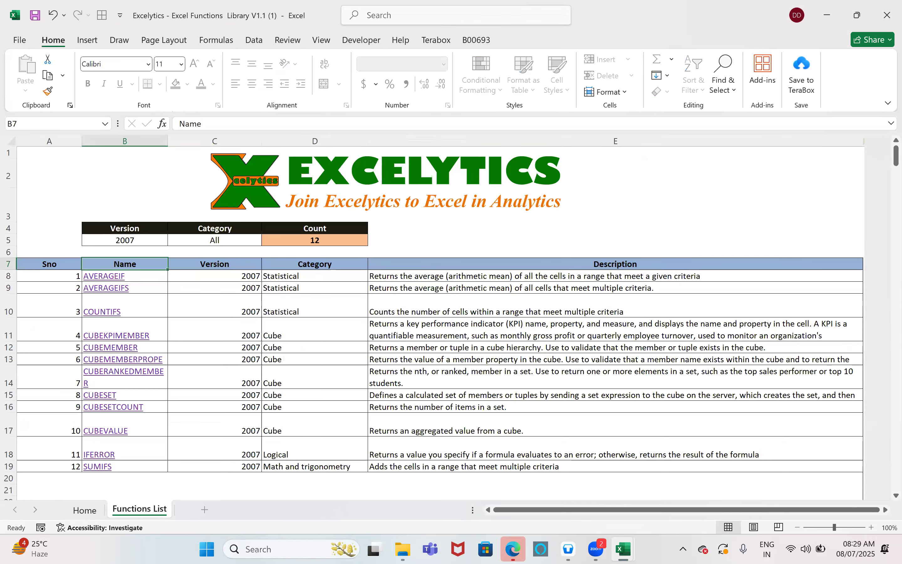
Switch to File Explorer and open the workbook 04. Pivot Tables from the B00689 folder
left_click(402, 484)
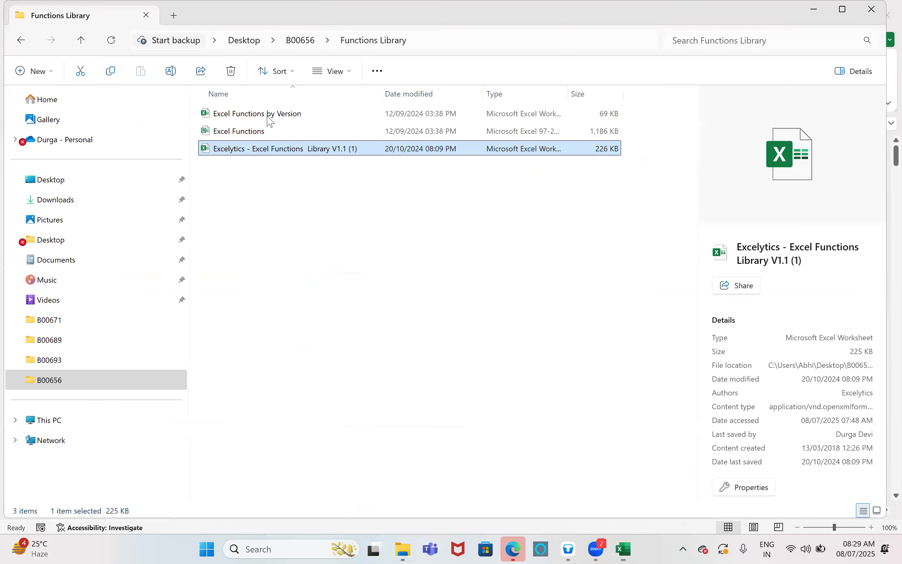
left_click(303, 42)
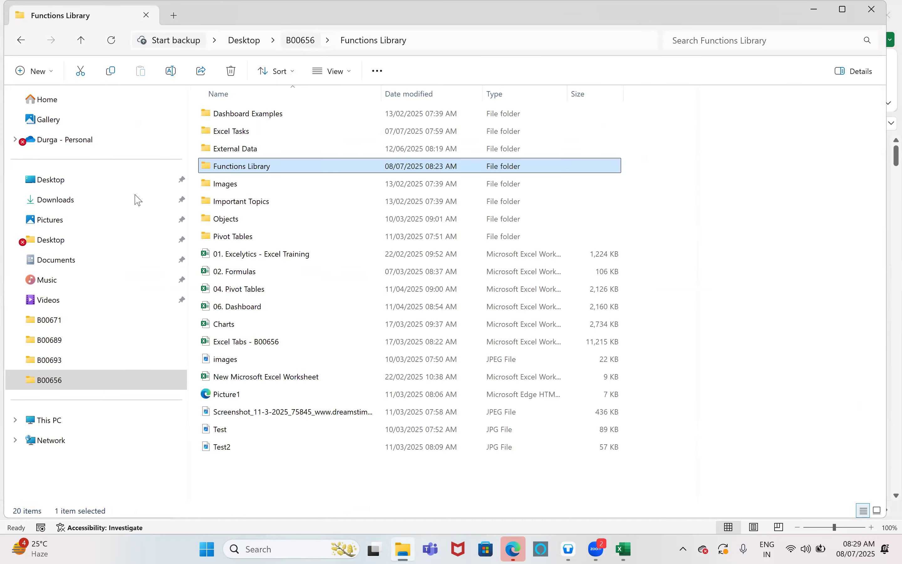
left_click(66, 341)
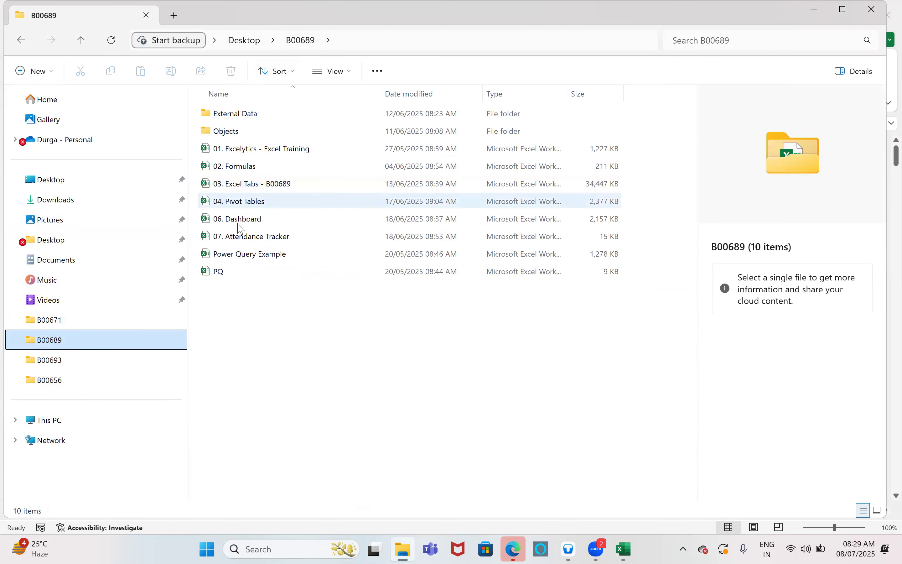
double_click(240, 203)
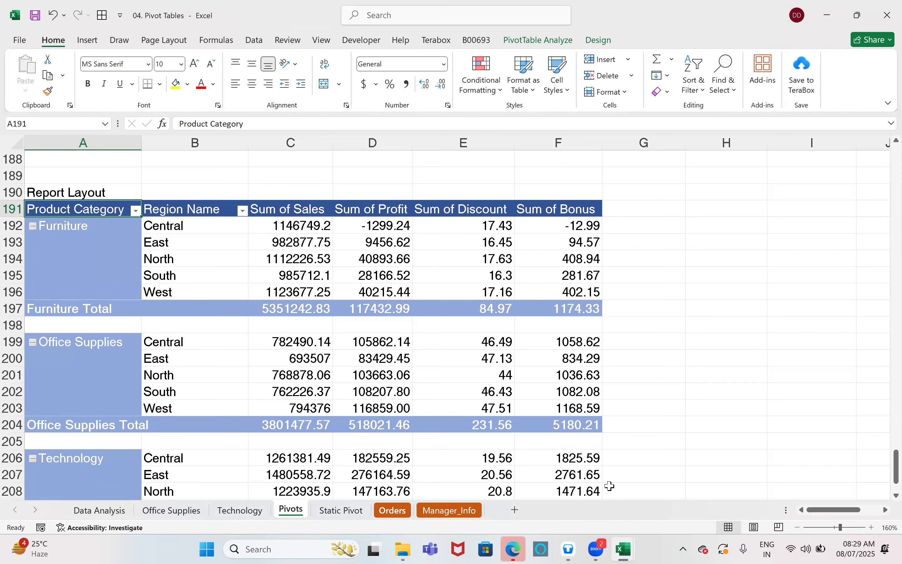
Go to the Orders sheet and look through the table's columns, including the customer and product fields
key("ctrl+Page_Down")
key("ctrl+Page_Down")
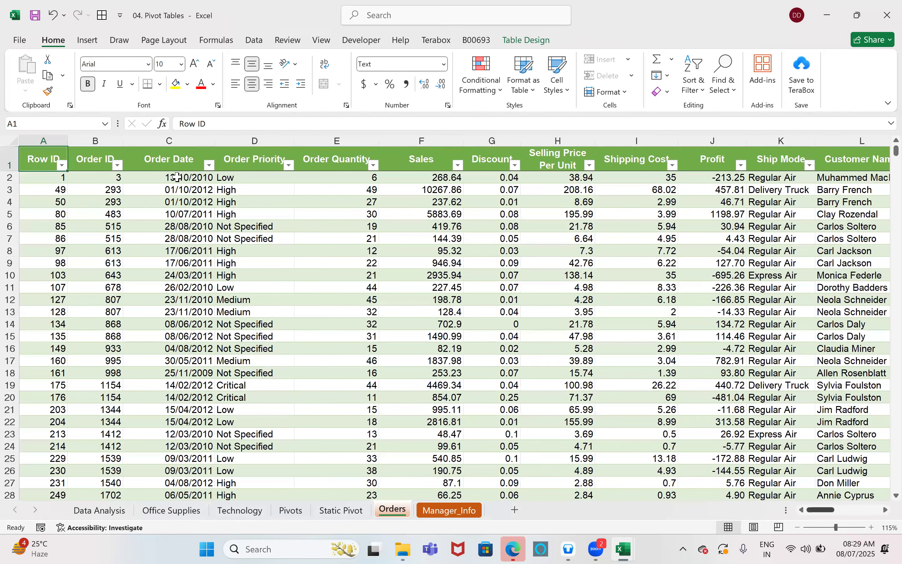
scroll(160, 165, "right", 5)
scroll(160, 165, "right", 2)
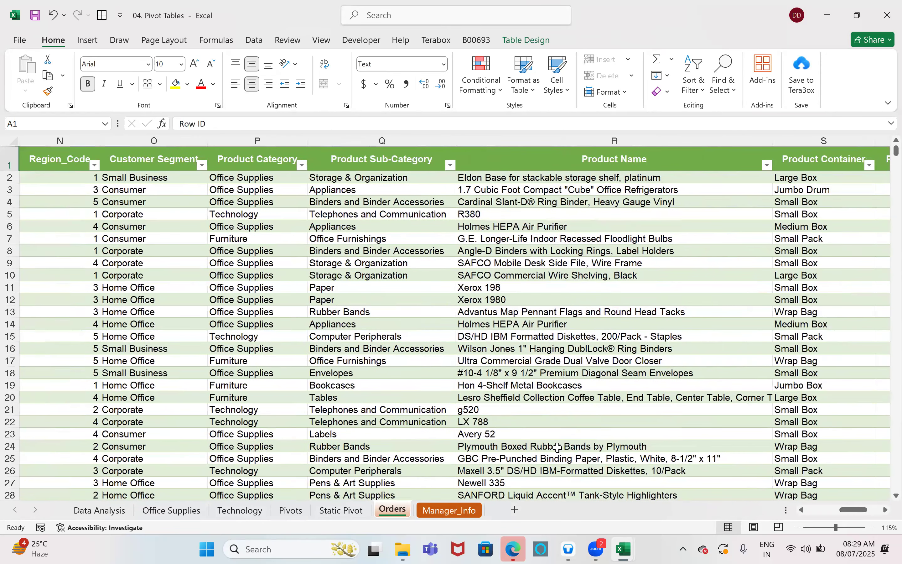
left_click_drag(850, 511, 856, 509)
scroll(860, 513, "left", 5)
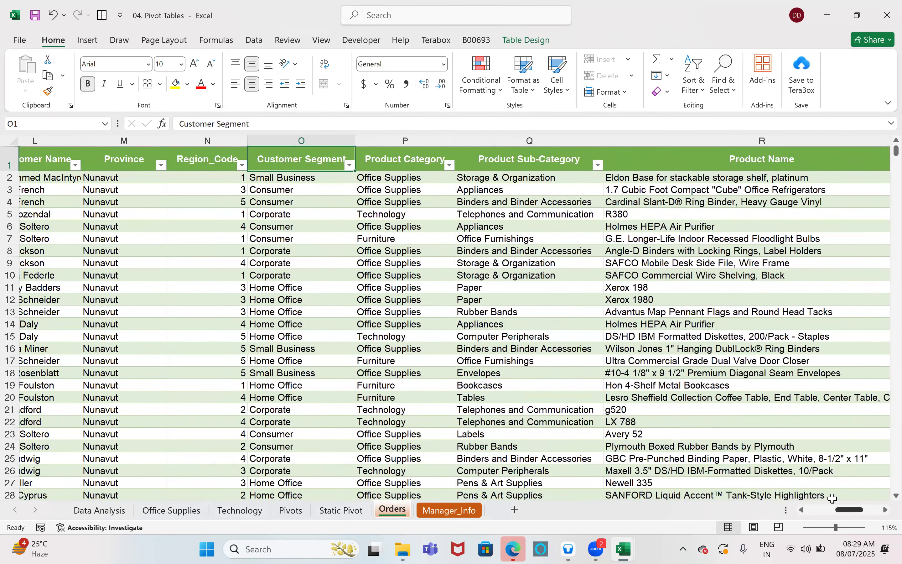
scroll(86, 175, "left", 3)
scroll(105, 168, "right", 2)
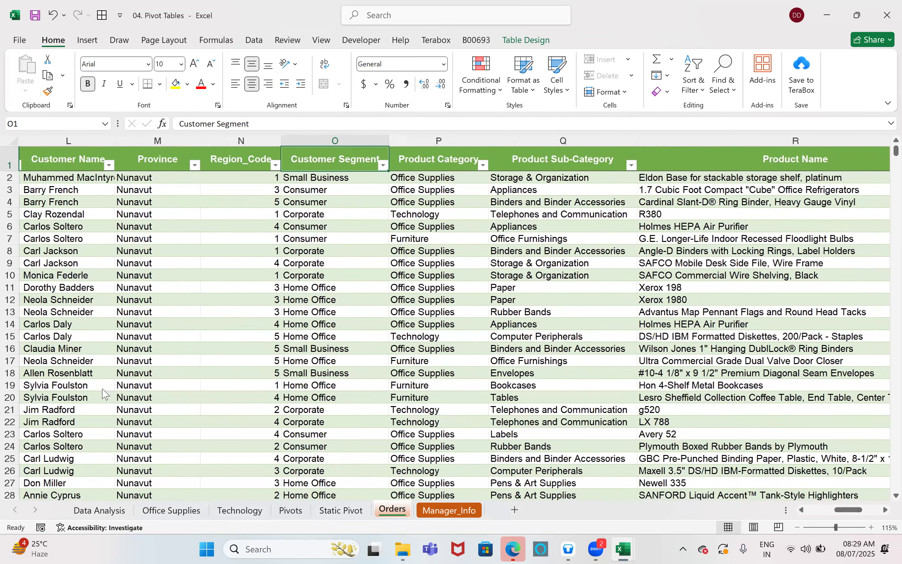
Look through the names in the Customer Name filter list on the Orders sheet and close it without filtering
scroll(105, 394, "down", 11)
scroll(105, 394, "down", 15)
scroll(101, 387, "down", 14)
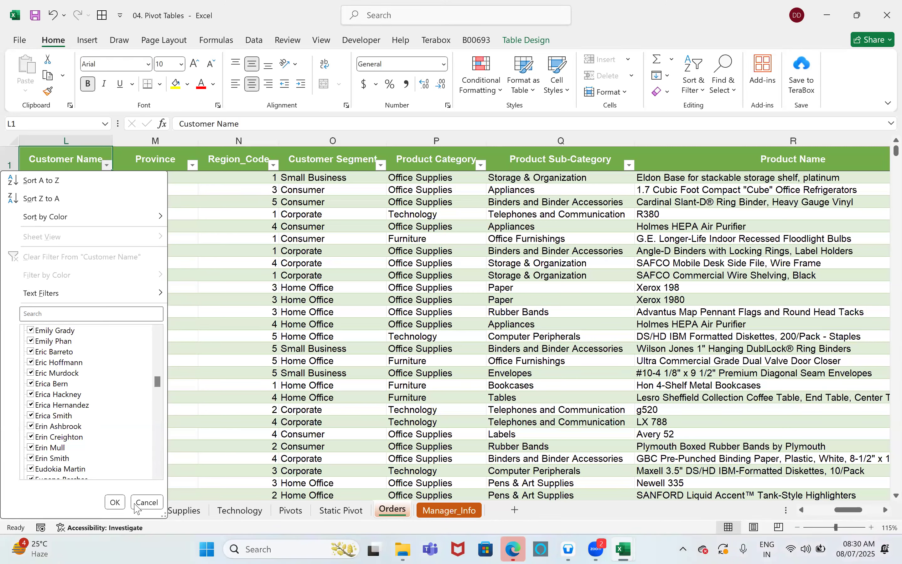
left_click(412, 348)
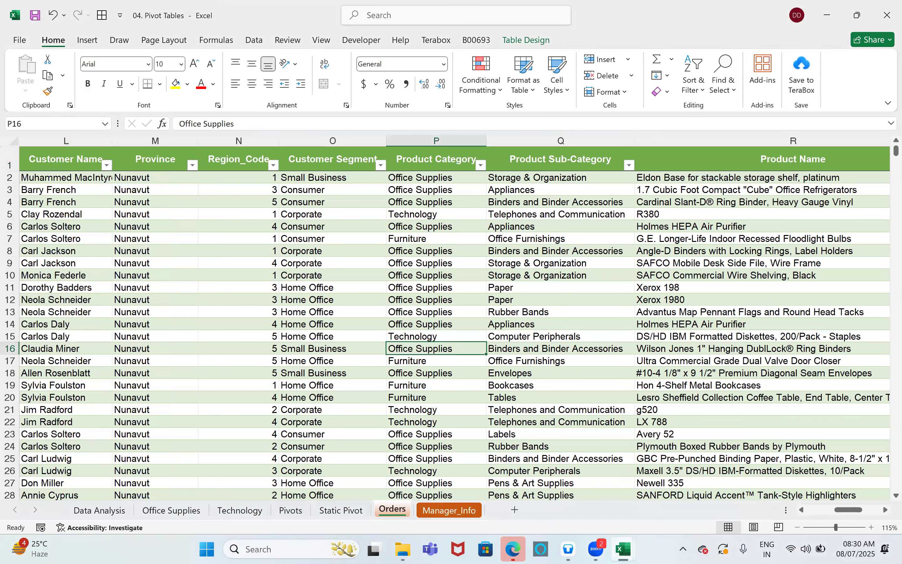
Switch to the Book2 workbook and insert a line sparkline in G28 from the data range C28:F28
mouse_move(623, 548)
left_click(670, 491)
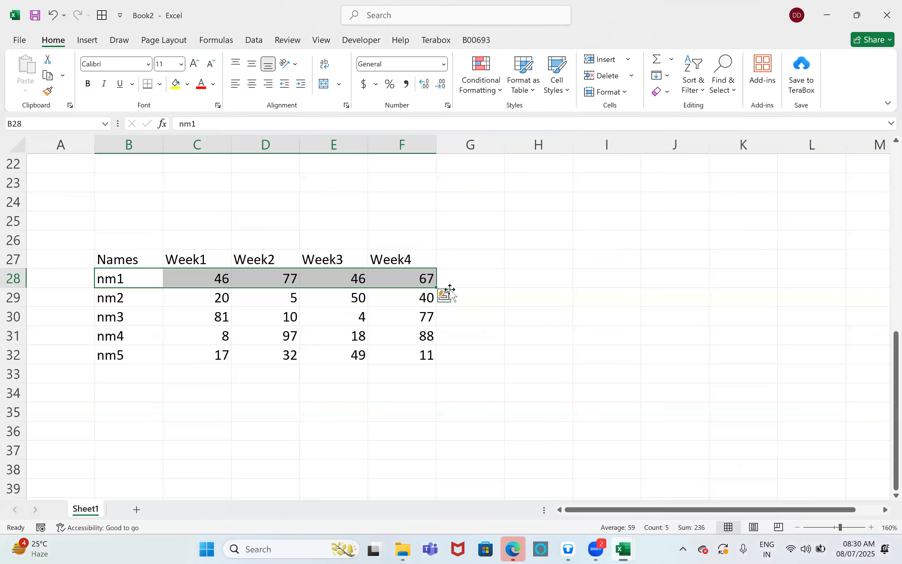
left_click(440, 277)
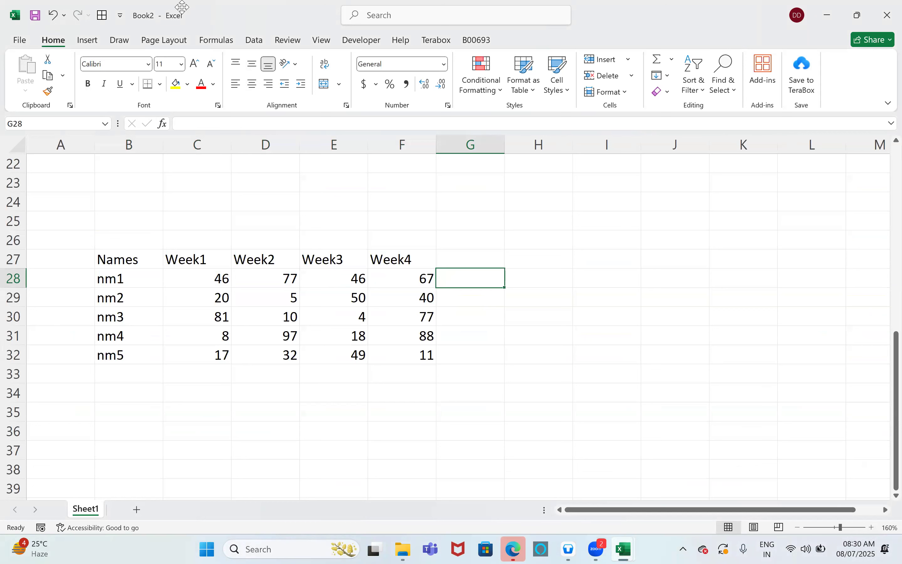
left_click(88, 40)
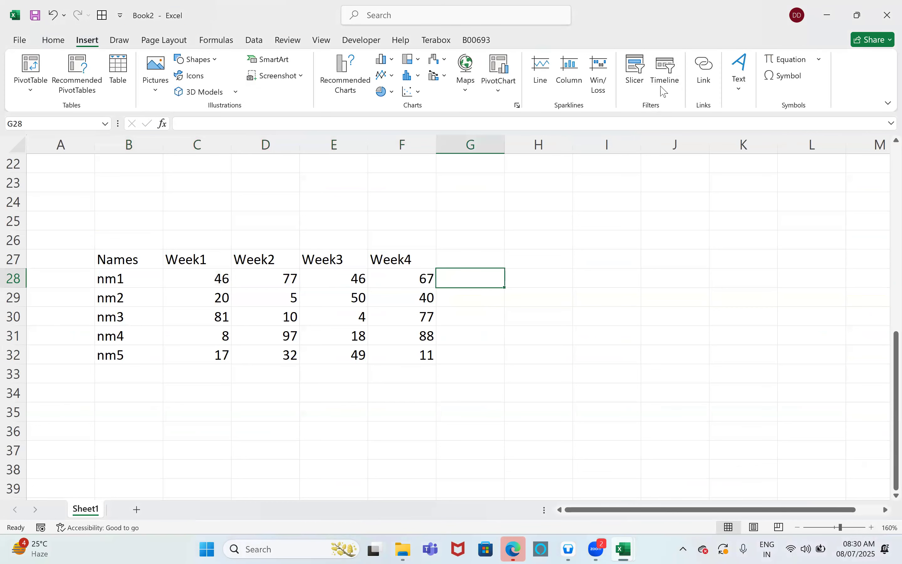
left_click(548, 76)
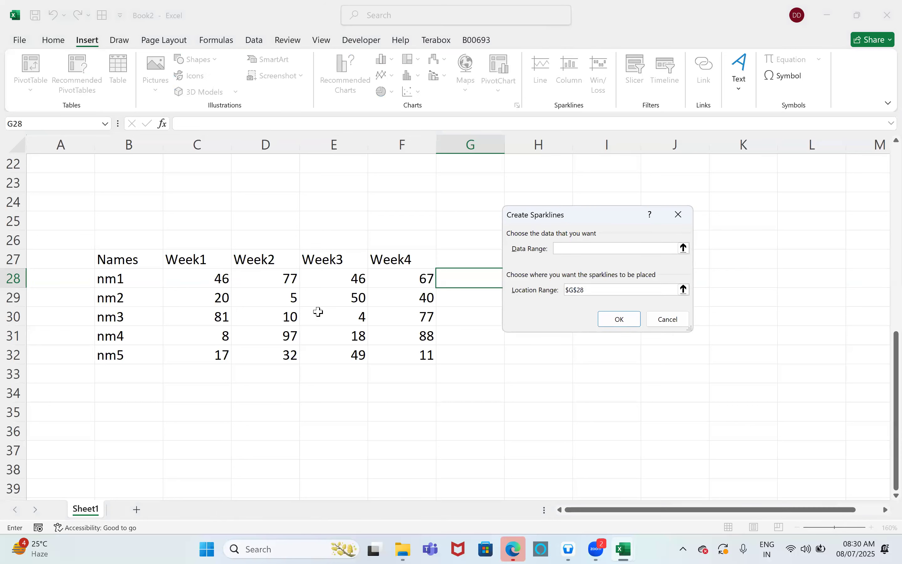
left_click_drag(221, 281, 417, 280)
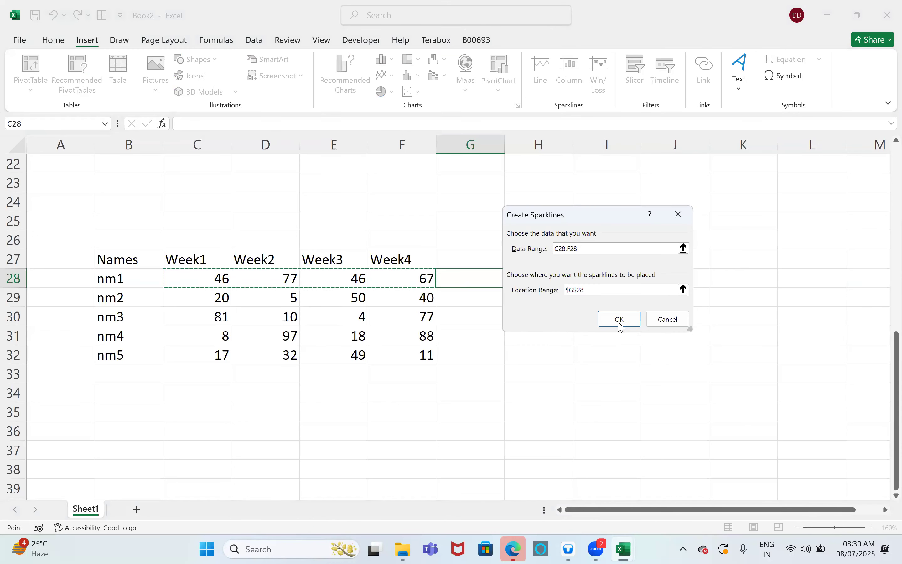
left_click(620, 319)
Fill the line sparkline from G28 down through G32 for the nm2 to nm5 rows
left_click_drag(507, 327, 499, 364)
left_click(570, 308)
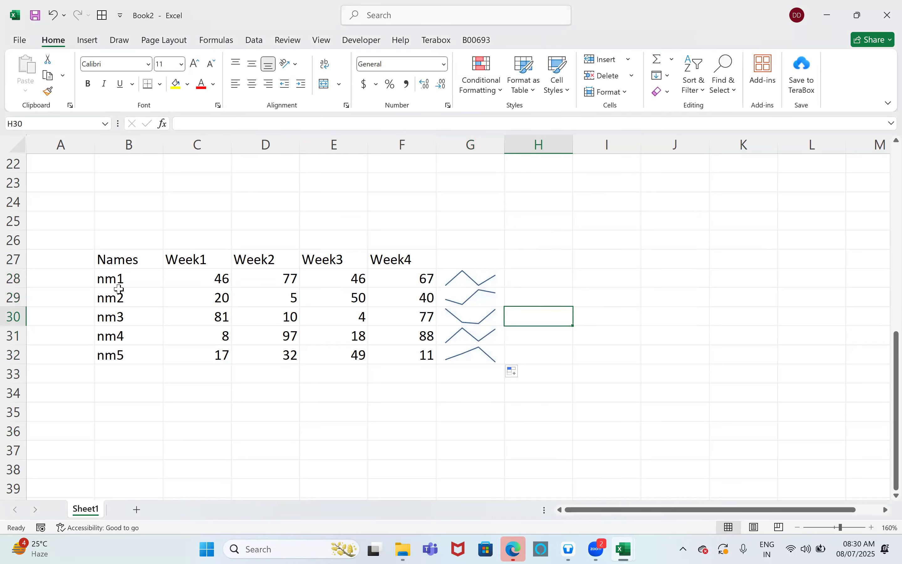
left_click_drag(118, 280, 472, 279)
left_click(473, 278)
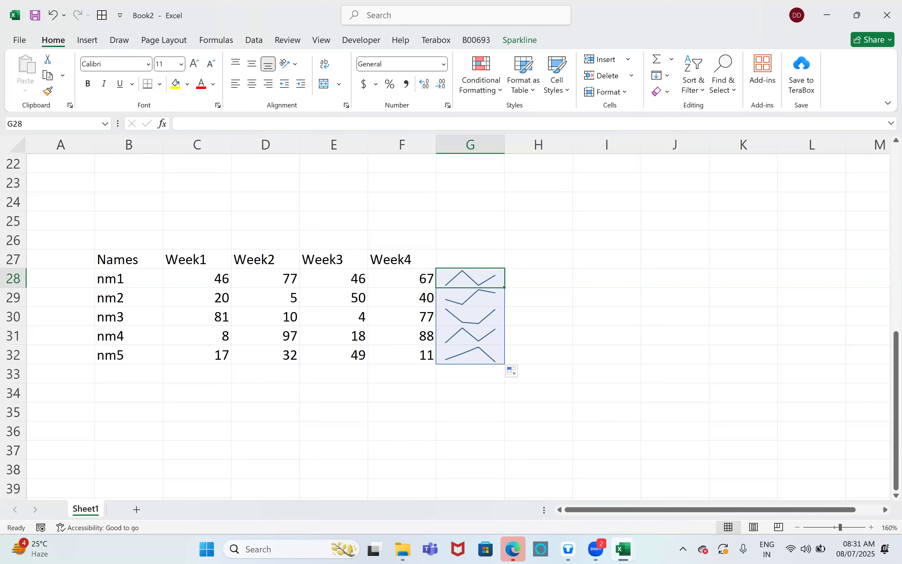
Review the 2013 row's new formulas and features in the 01. Excelytics - Excel Training workbook, and return to Book2
mouse_move(615, 539)
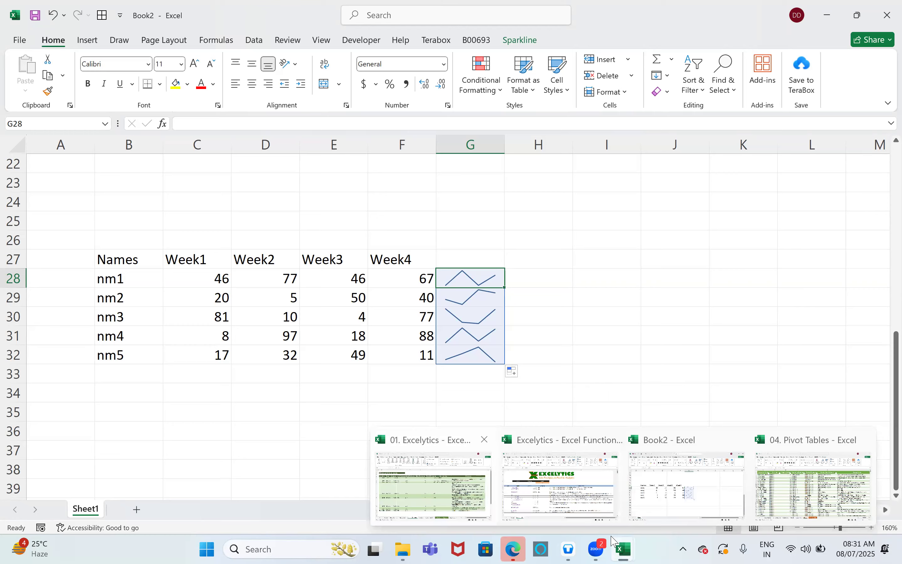
left_click(433, 485)
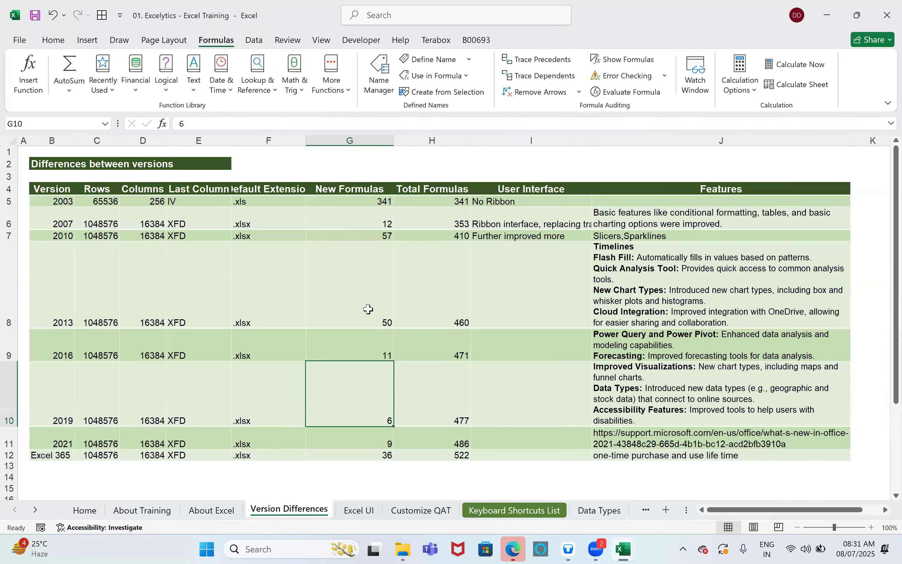
left_click(363, 309)
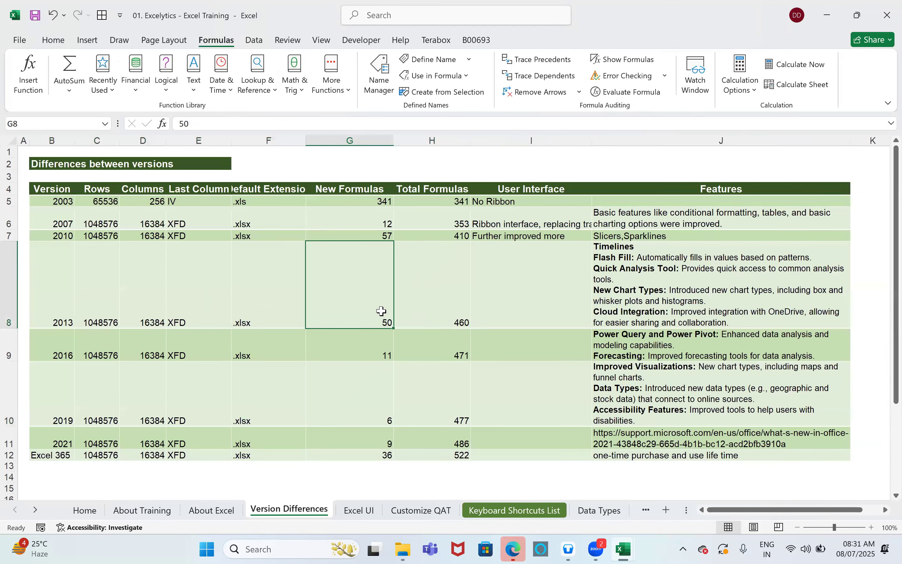
left_click(603, 280)
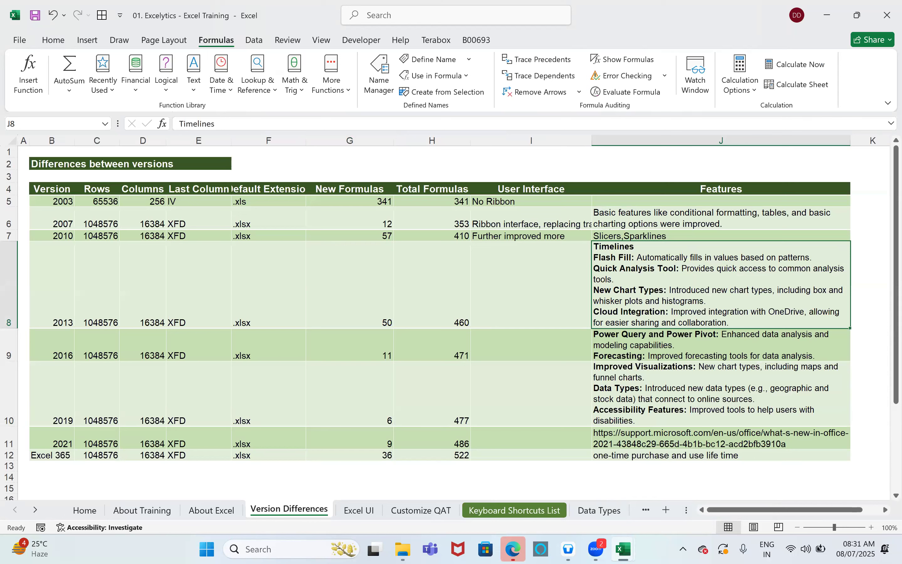
mouse_move(623, 549)
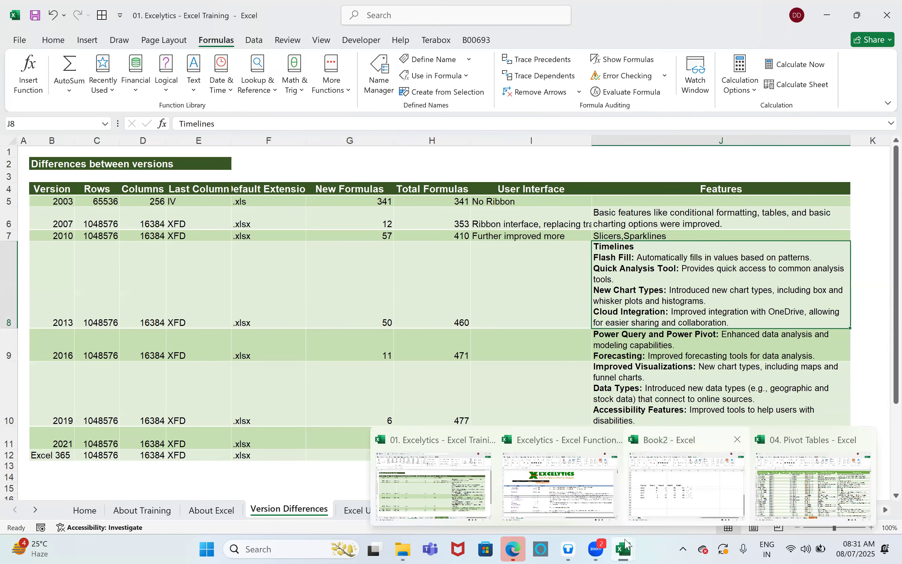
left_click(626, 544)
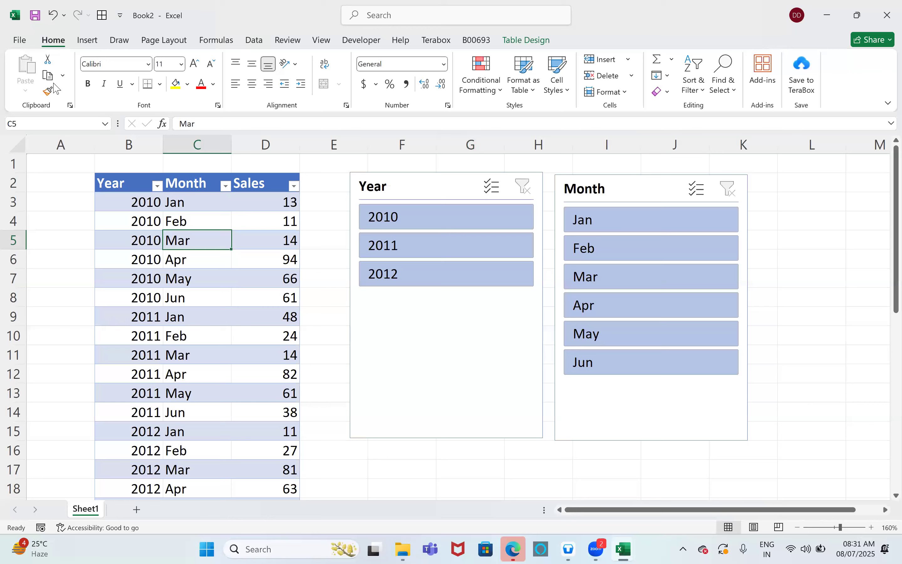
left_click(87, 40)
left_click(30, 84)
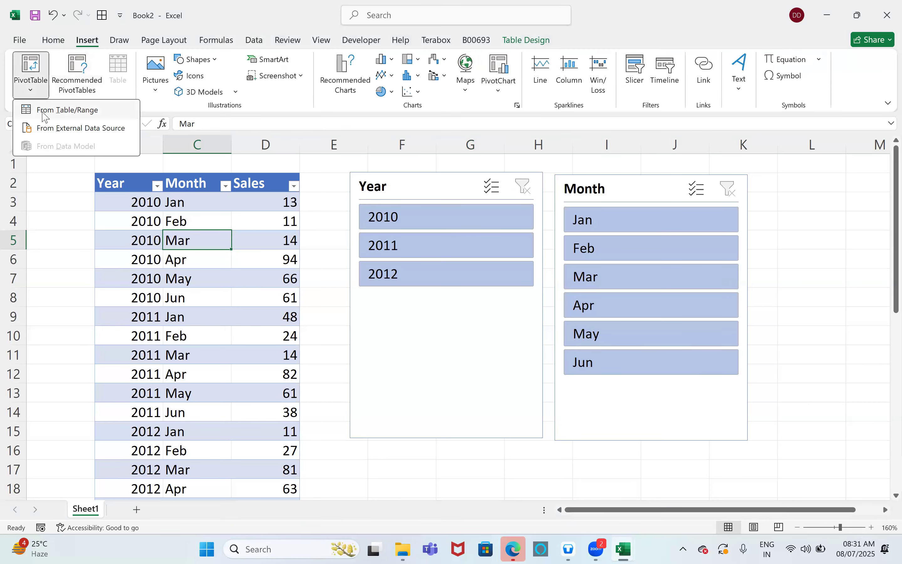
left_click(52, 109)
scroll(447, 357, "down", 2)
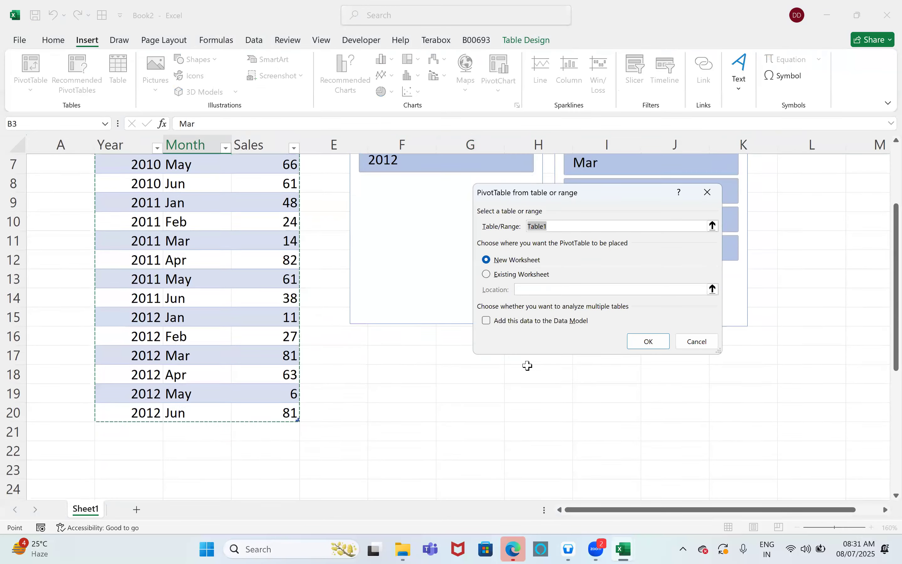
left_click(432, 354)
left_click(648, 341)
left_click(453, 316)
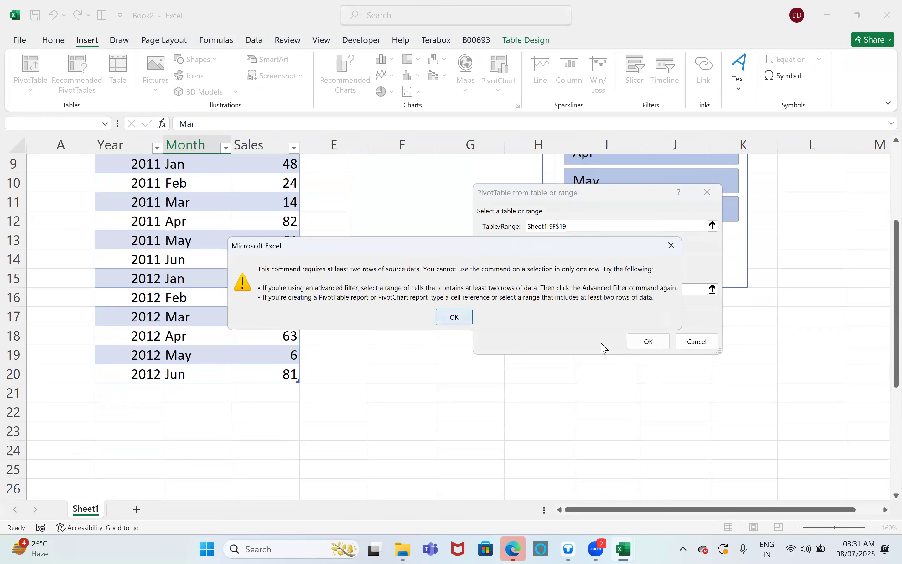
left_click(696, 341)
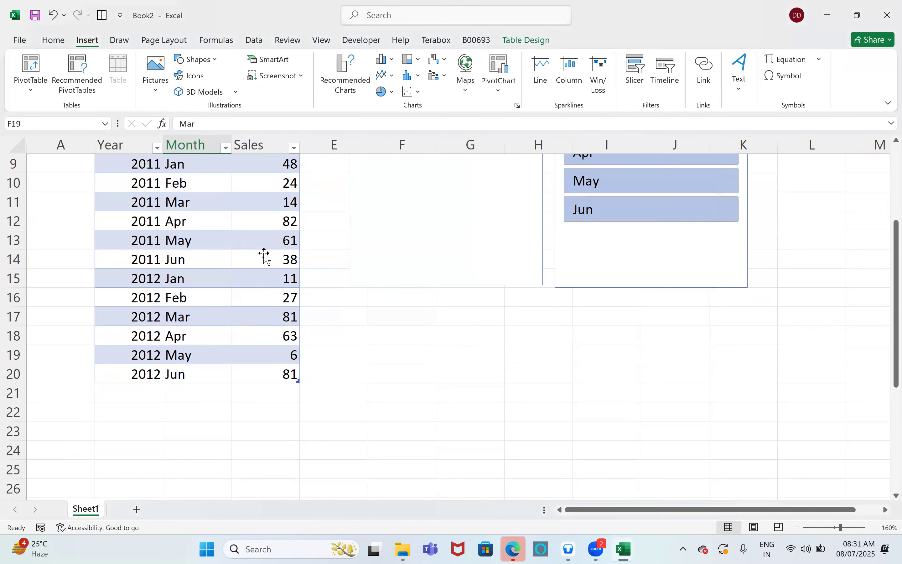
Insert a PivotTable from Table1 at cell F17 of the existing Sheet1 and add Sales to its Values area
left_click(263, 258)
left_click(20, 76)
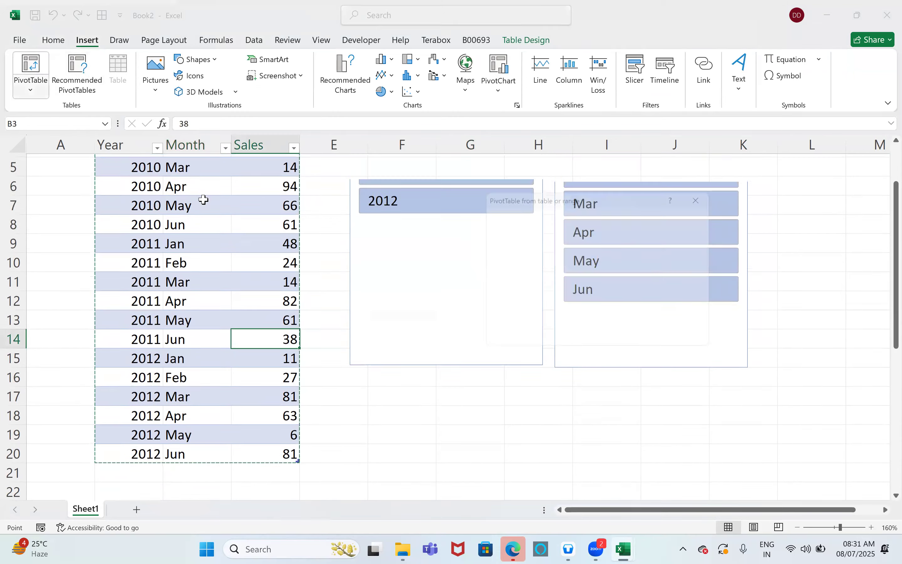
left_click(502, 276)
left_click(397, 431)
left_click(644, 349)
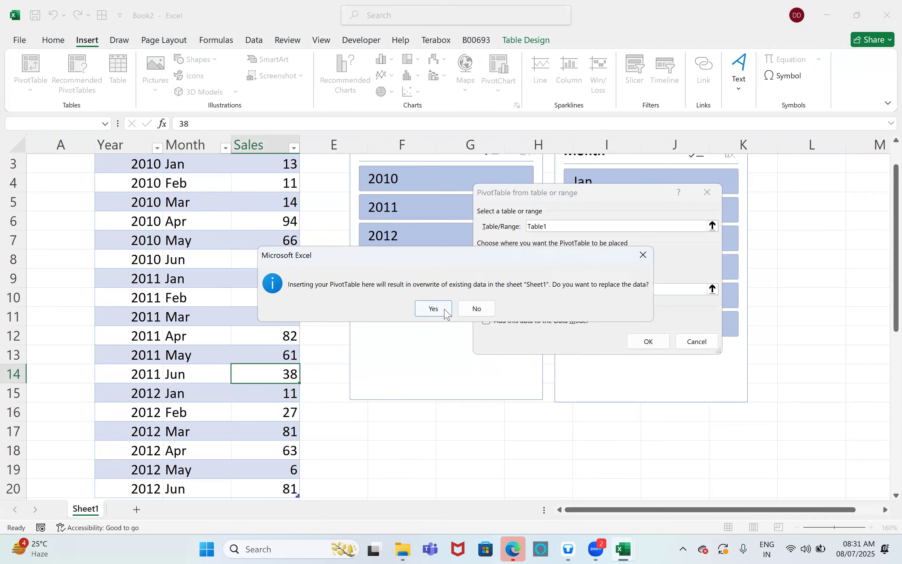
left_click(433, 309)
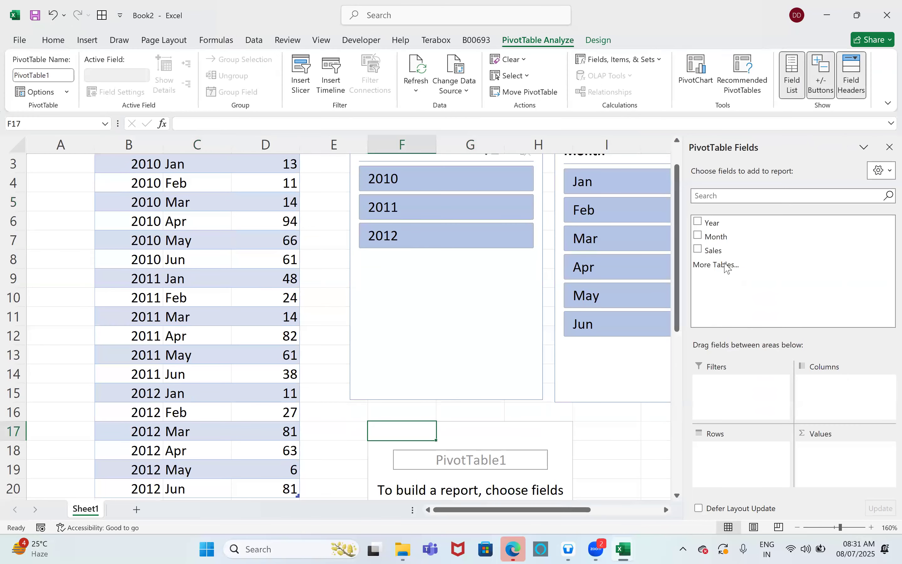
left_click_drag(717, 250, 837, 453)
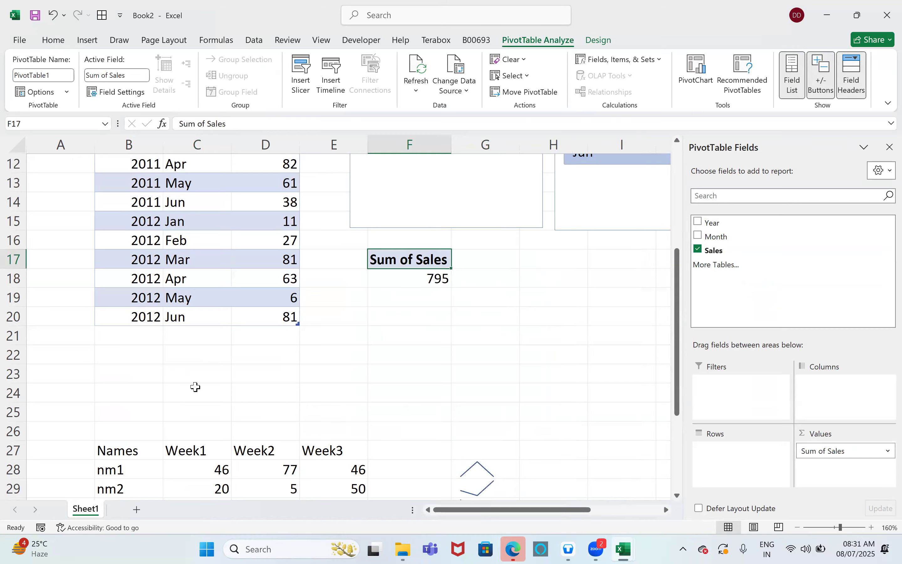
Fill the Year column cells B3:B20 with the formula =RANDBETWEEN(40000,45000)
scroll(195, 389, "up", 4)
left_click_drag(132, 208, 159, 450)
type("=a")
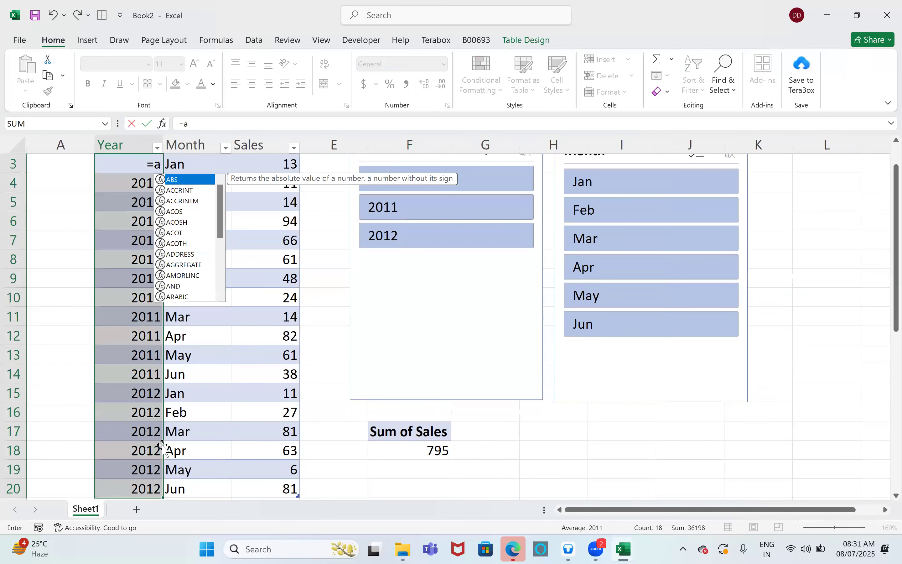
key("BackSpace")
key("BackSpace")
type("=ra")
key("Down")
key("Down")
key("Down")
key("Tab")
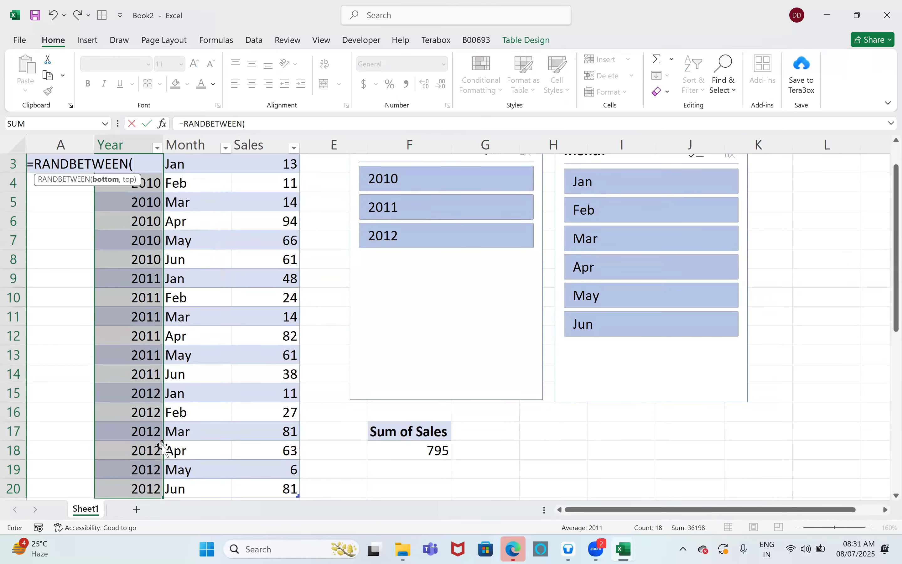
type("4000")
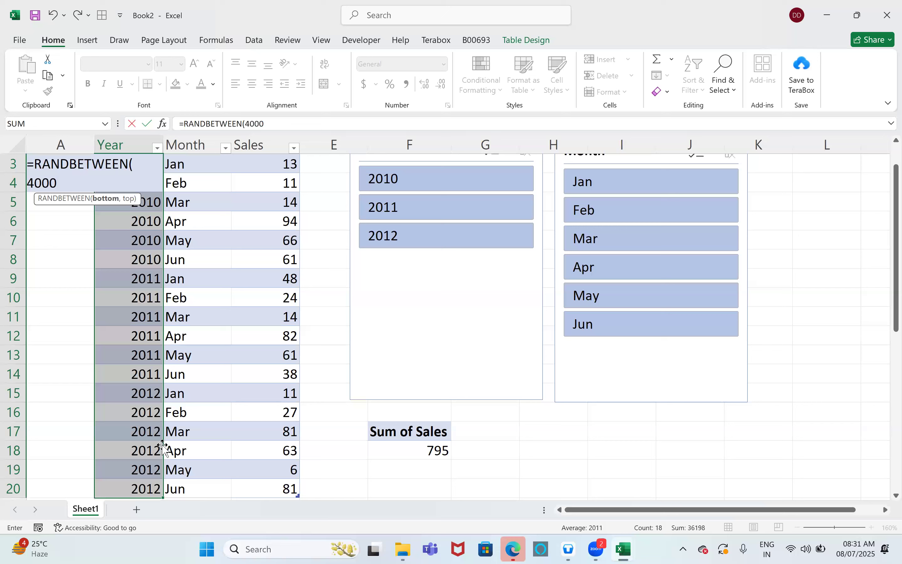
type("0,45000)")
key("ctrl+Return")
Replace the Year column formulas with their values and apply the day-month-year date format to B3:B20
key("ctrl+c")
key("ctrl+alt+v")
key("v")
key("Return")
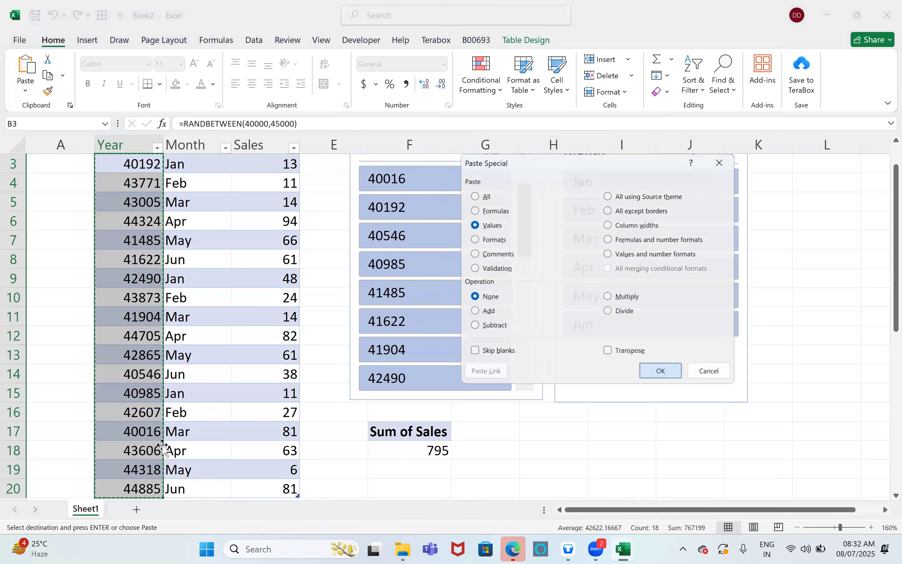
key("ctrl+i")
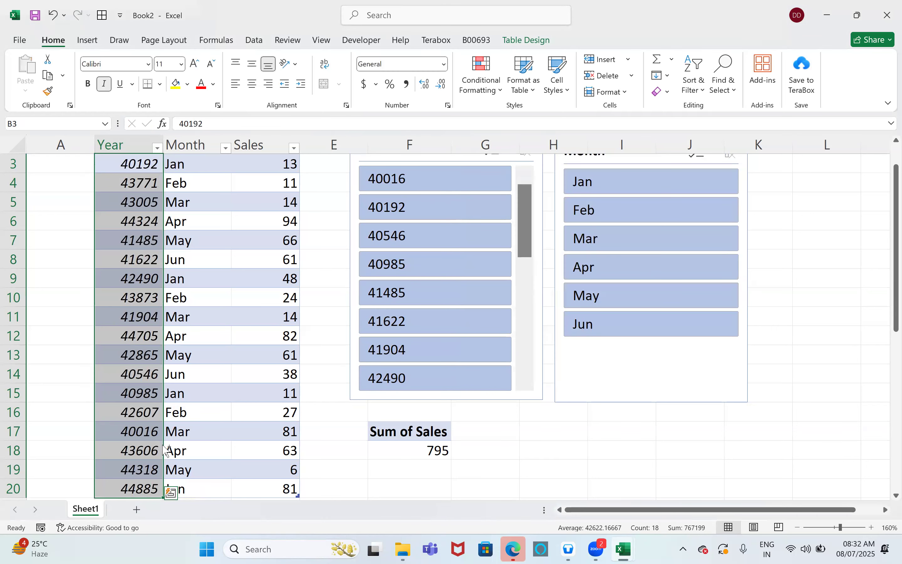
key("ctrl+z")
key("ctrl+shift+3")
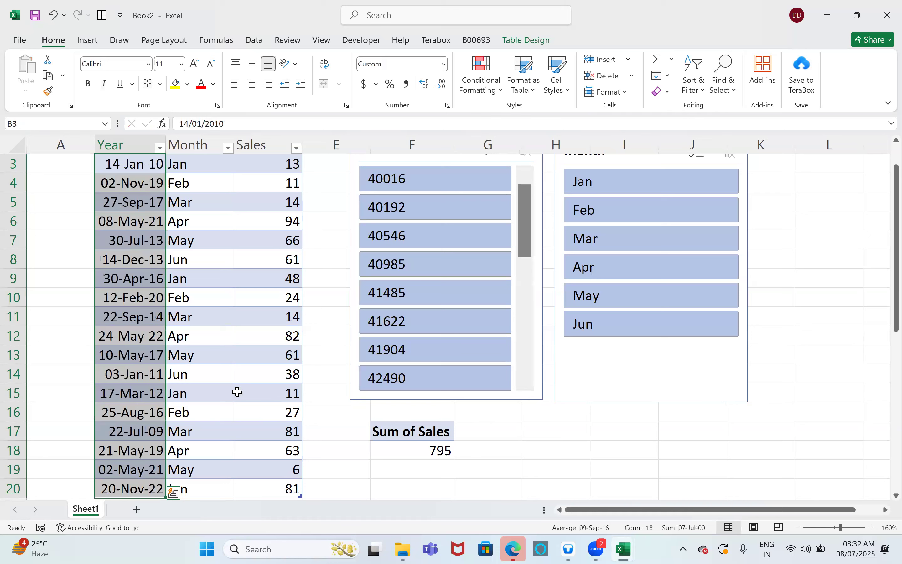
Try to insert a timeline for the Sum of Sales PivotTable
left_click(412, 448)
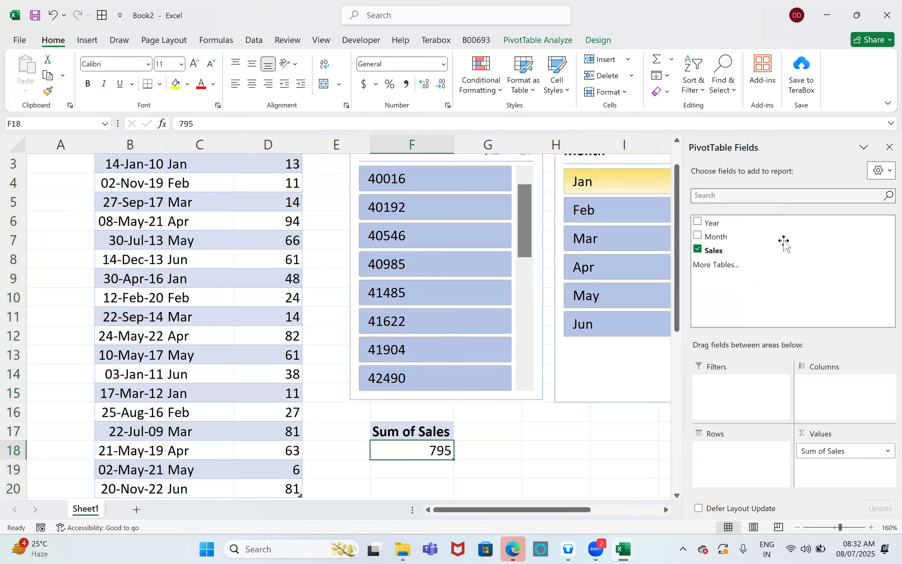
left_click(559, 40)
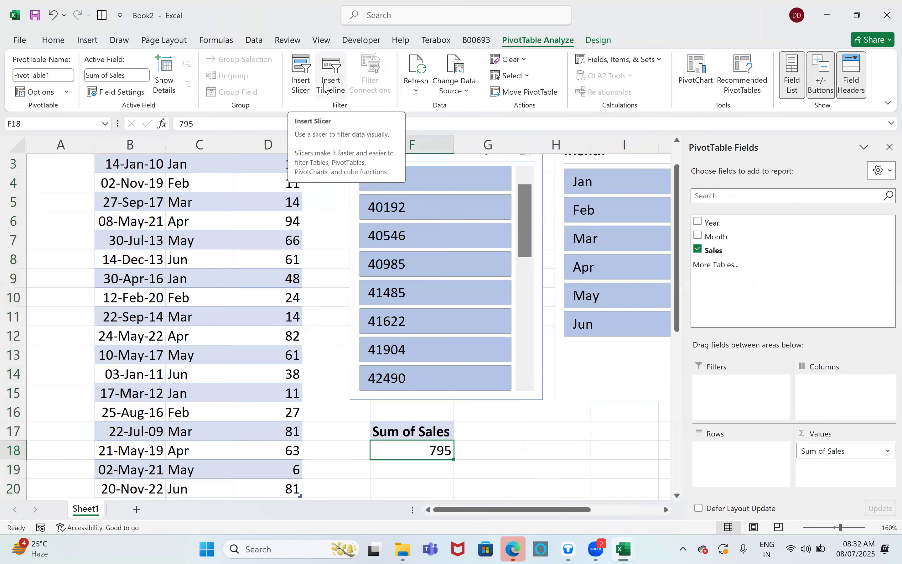
left_click(331, 80)
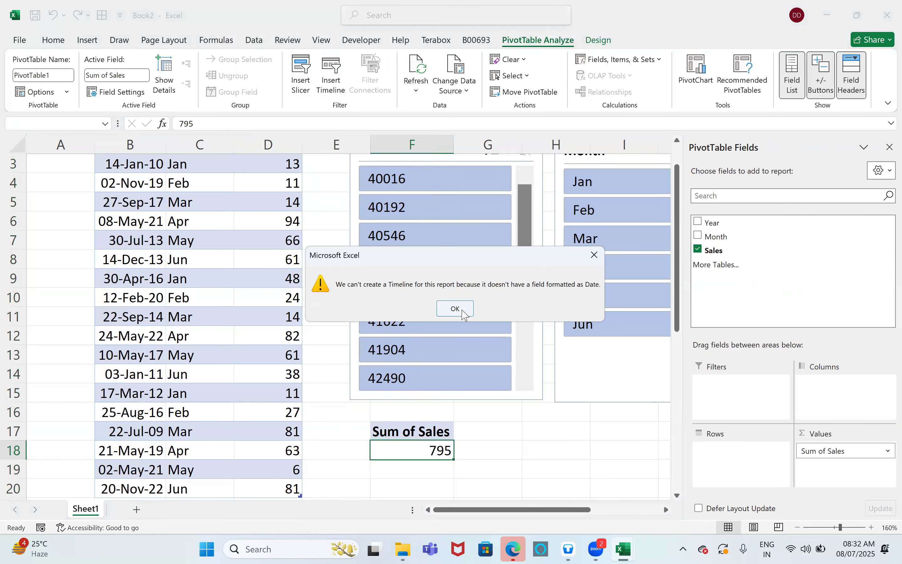
left_click(454, 308)
left_click(333, 92)
left_click(443, 307)
Refresh the PivotTable and check which date fields are available for a timeline, without inserting one
right_click(413, 447)
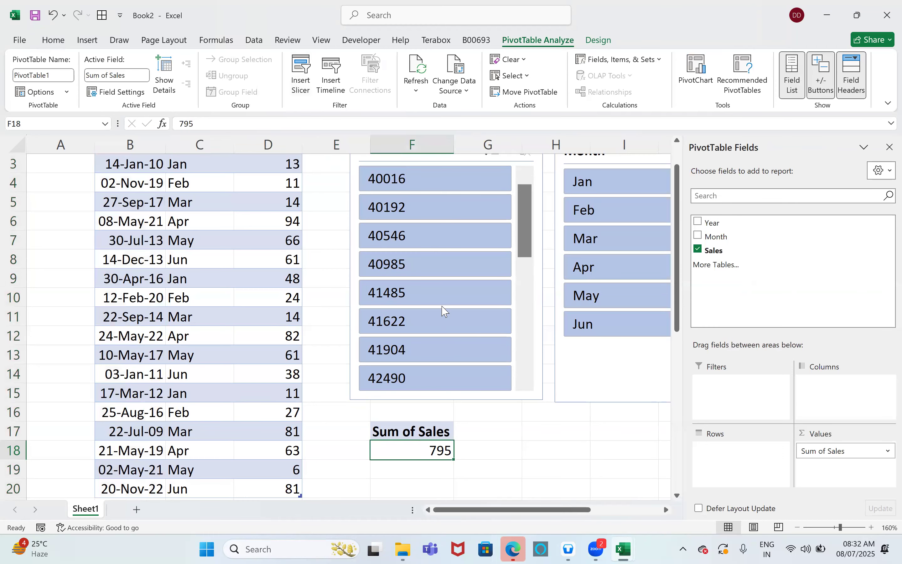
left_click(455, 263)
left_click(331, 76)
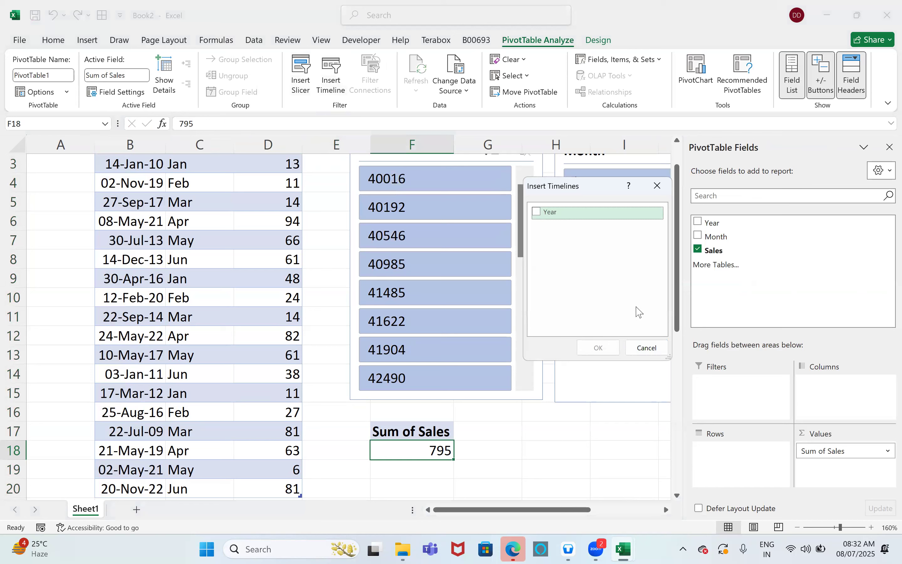
left_click(656, 186)
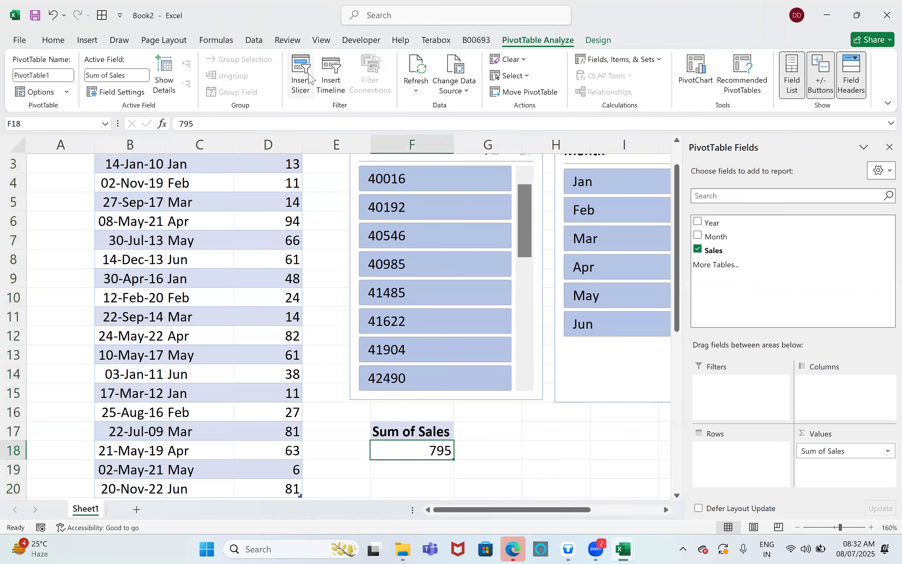
Insert a timeline on the Year field of the Sum of Sales PivotTable and widen it to about 16.15 cm
left_click(309, 78)
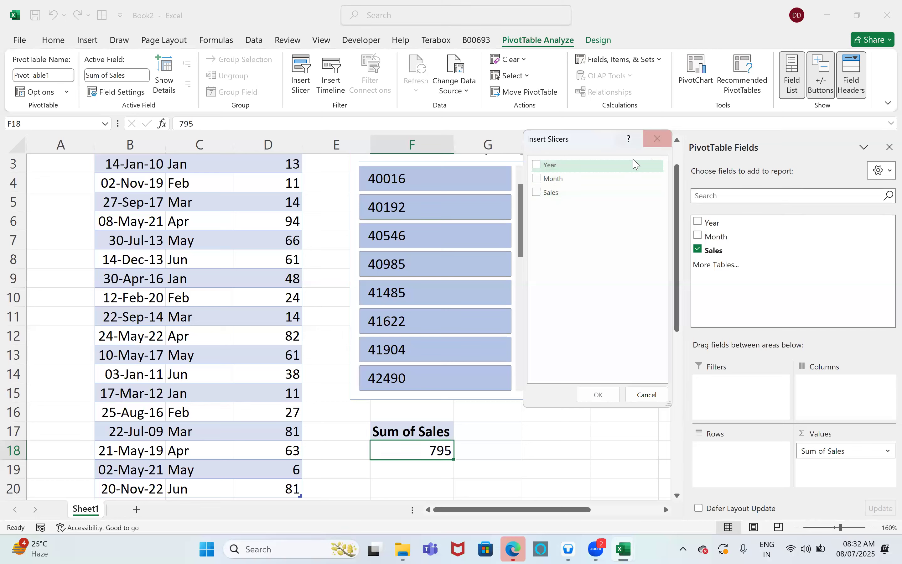
left_click(657, 138)
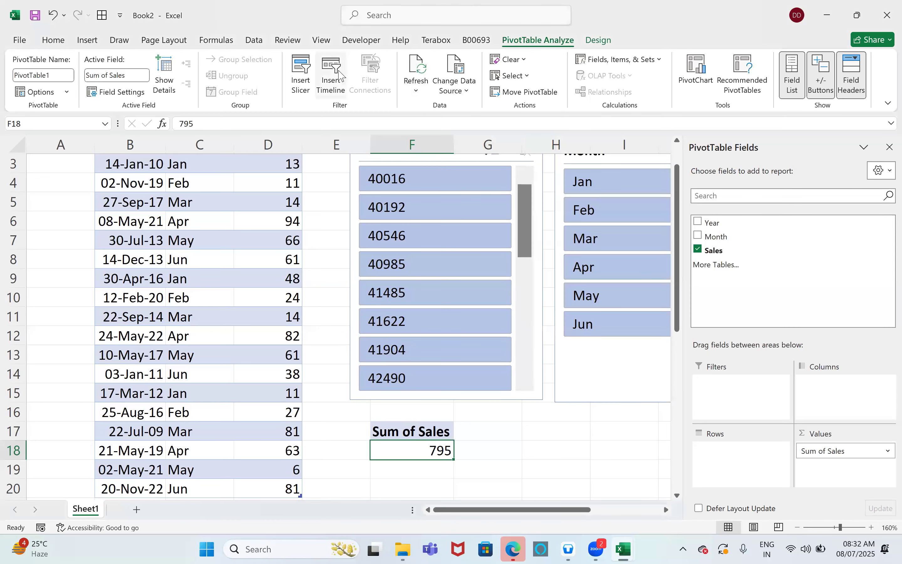
left_click(331, 76)
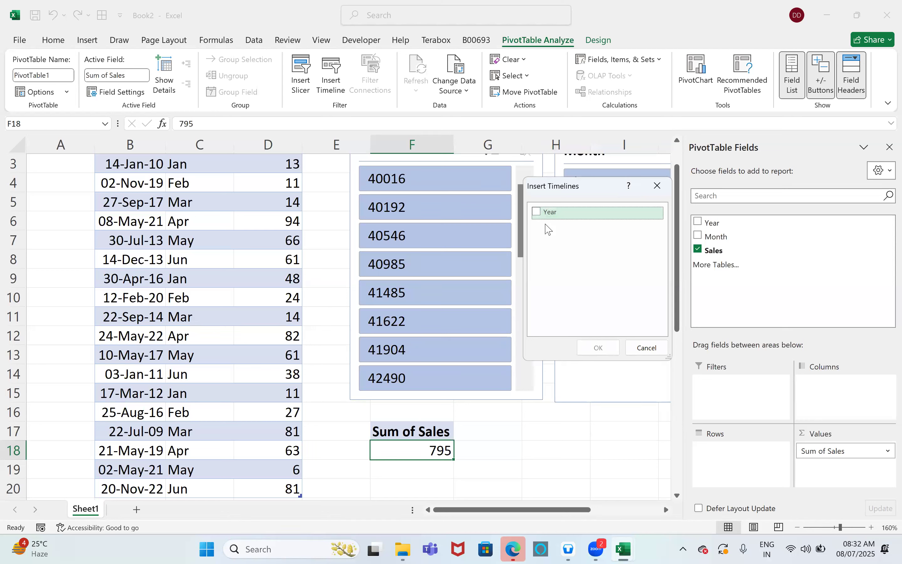
left_click(537, 211)
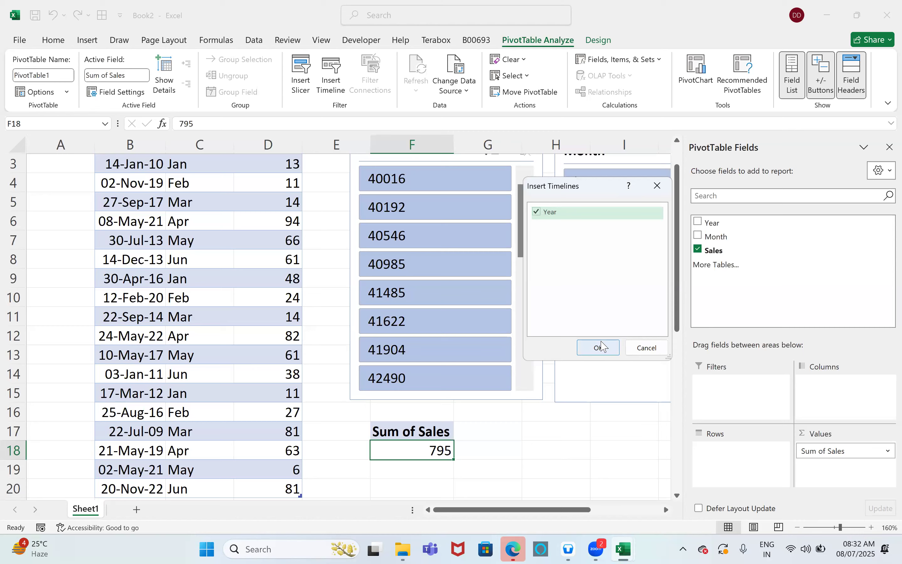
left_click(598, 347)
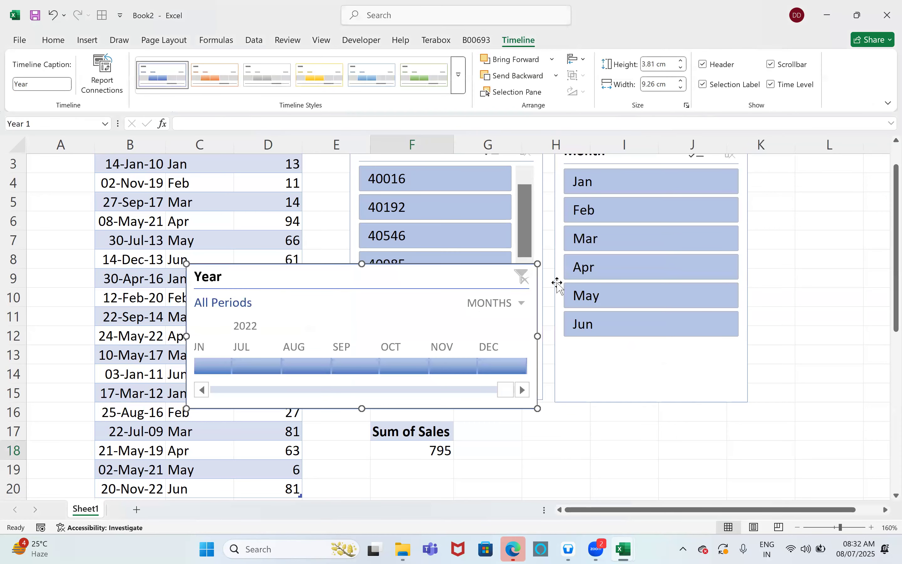
left_click_drag(410, 276, 417, 207)
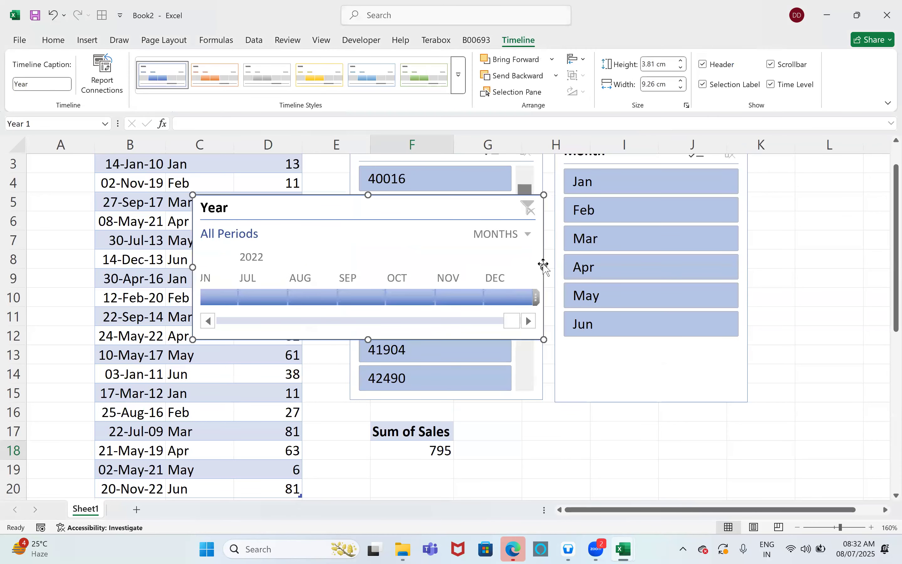
left_click_drag(543, 267, 805, 266)
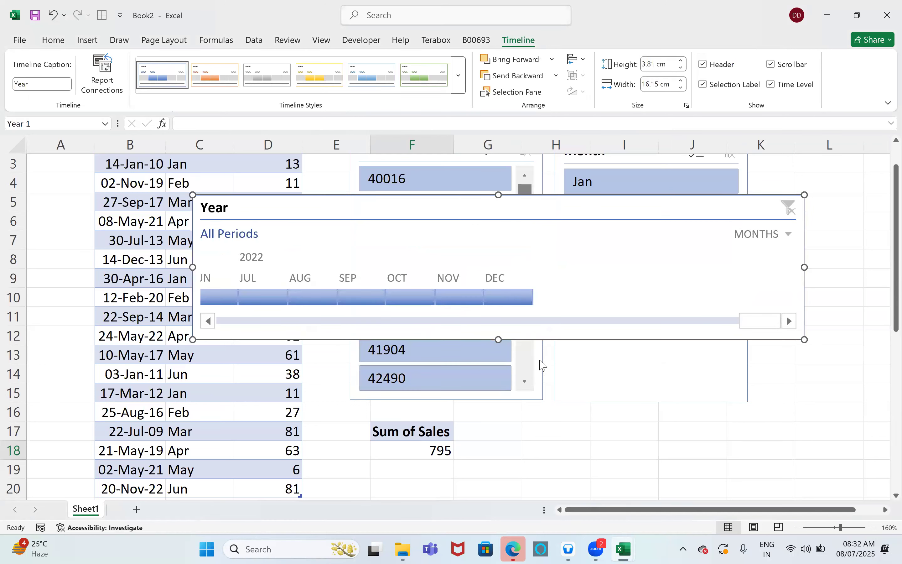
Switch the Year timeline's time level from months to years, and finally to quarters
left_click_drag(745, 321, 371, 321)
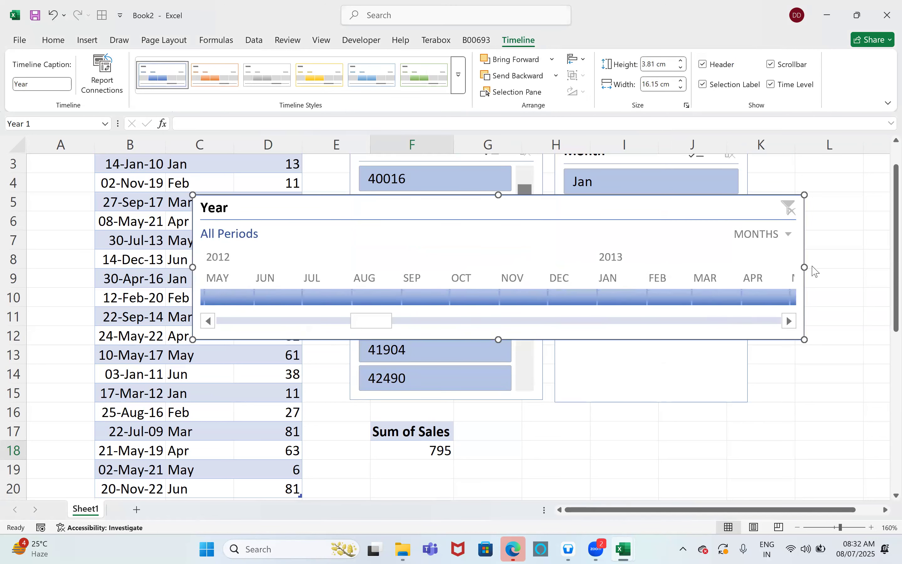
left_click(788, 234)
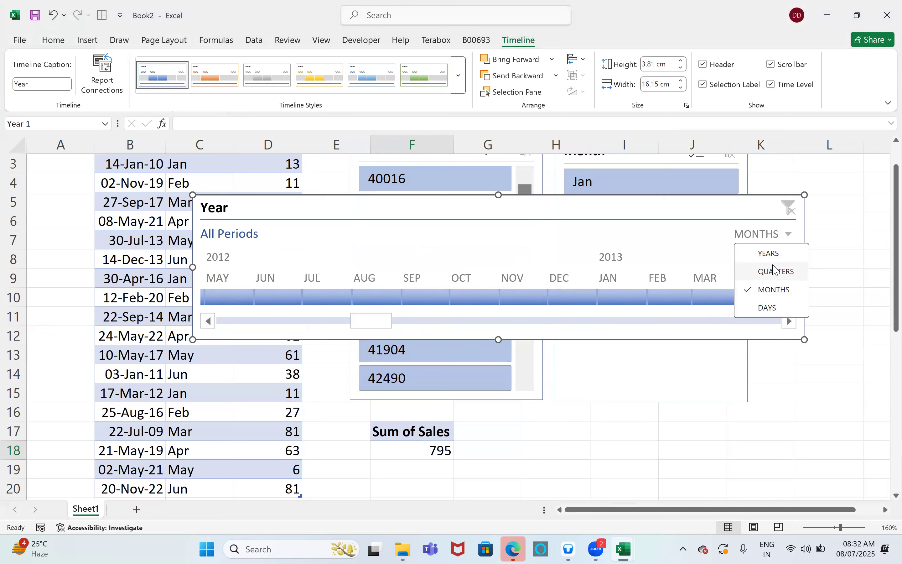
left_click(769, 253)
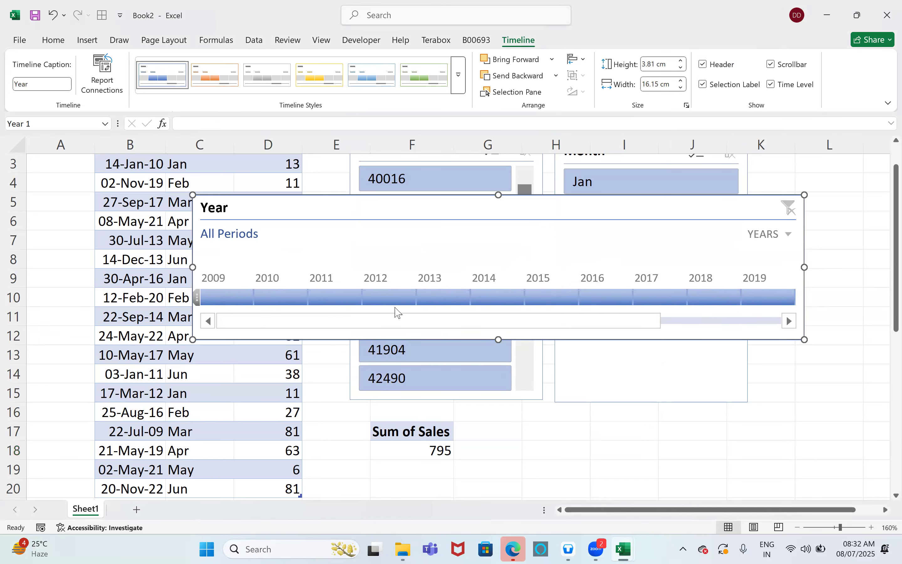
left_click(789, 237)
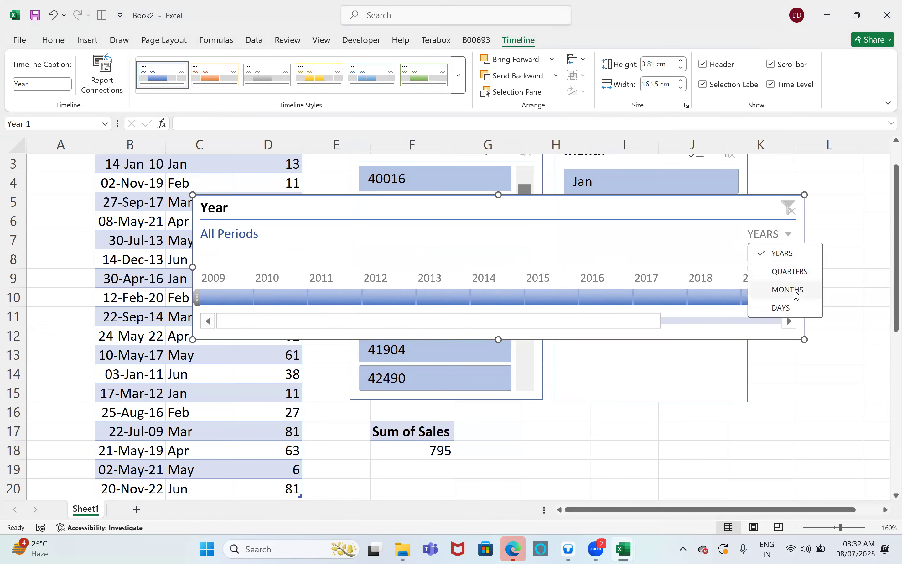
left_click(791, 274)
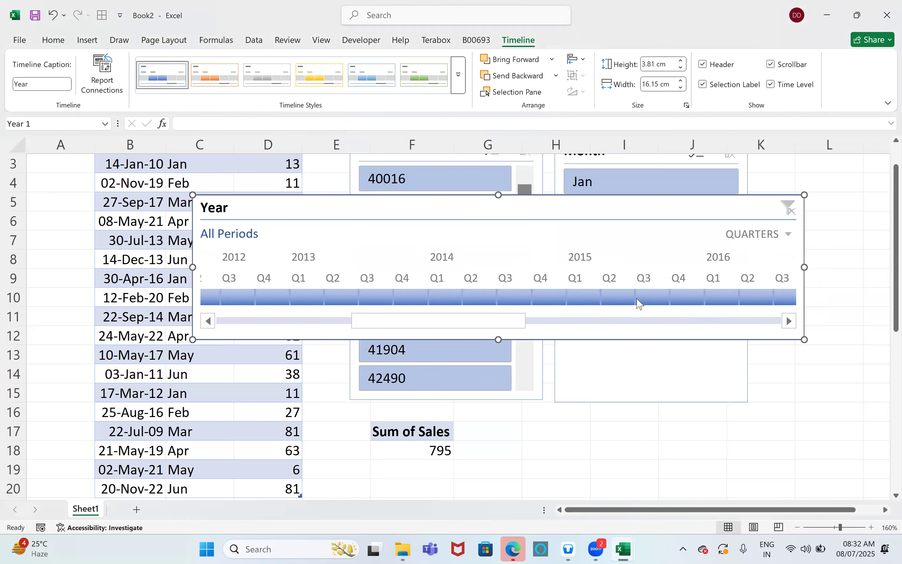
Filter the PivotTable with the timeline to Q1–Q2 2015, and extend the selection to all four quarters of 2015
left_click_drag(584, 298, 620, 298)
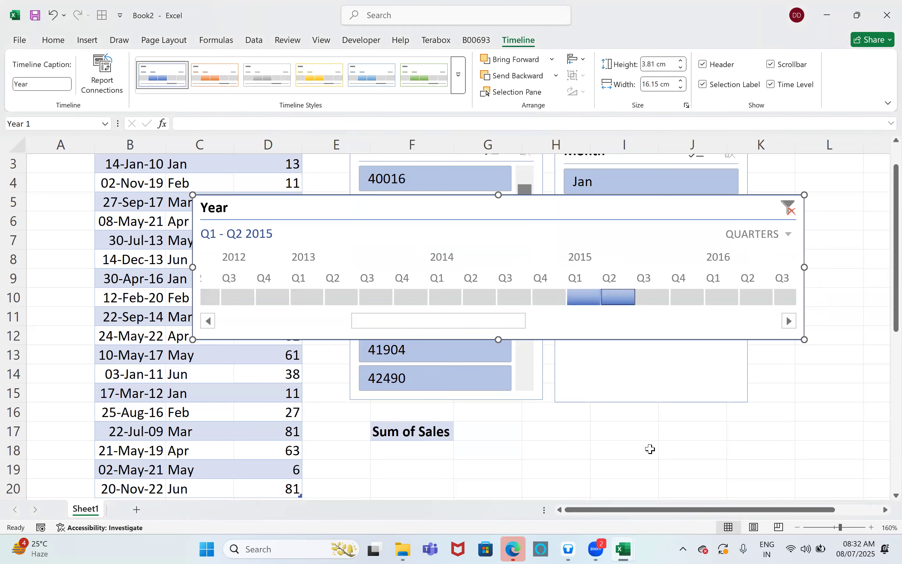
left_click_drag(630, 302, 702, 300)
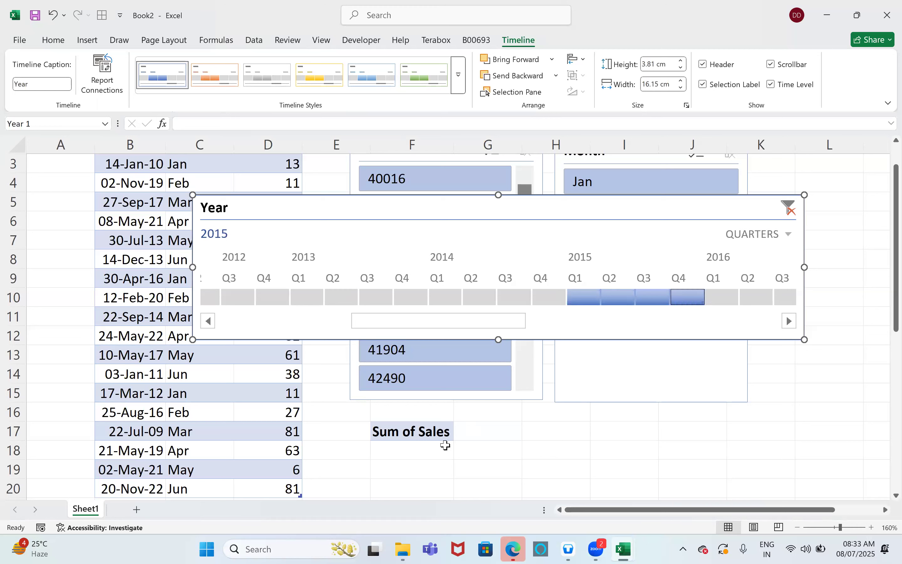
mouse_move(431, 450)
Change the timeline filter on the PivotTable to Q1–Q2 2017
left_click(790, 321)
left_click(790, 322)
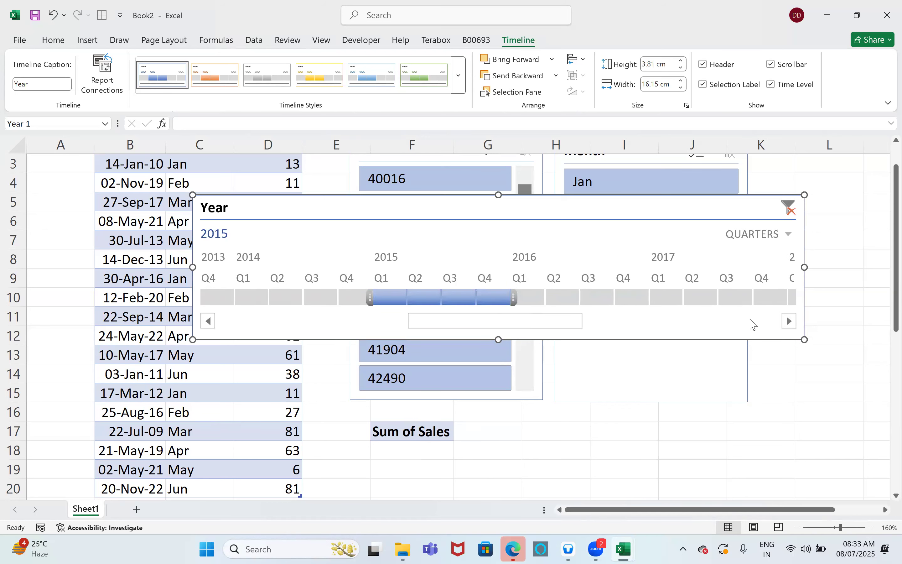
left_click(790, 321)
left_click_drag(636, 303, 670, 300)
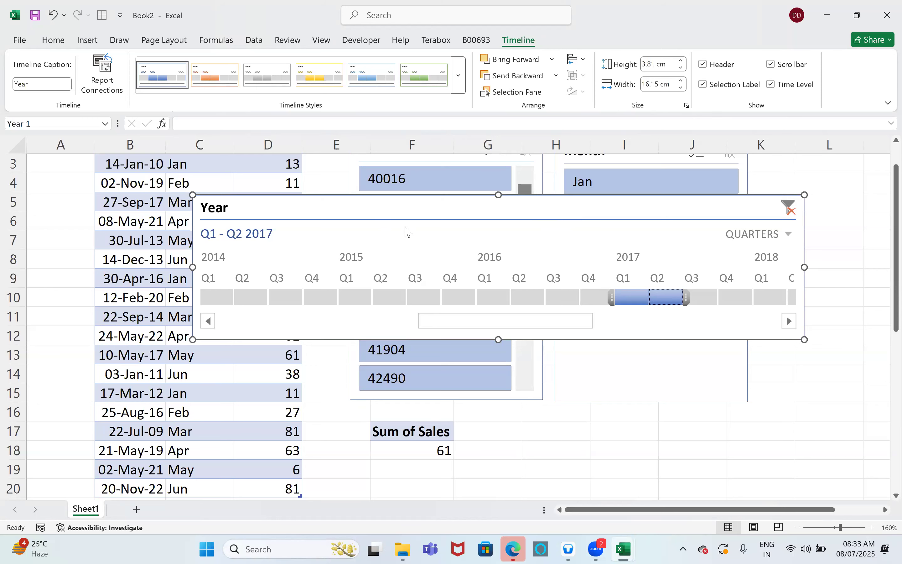
Delete the Year timeline from the sheet and select cell D4 in the sales table
key("Delete")
scroll(435, 268, "up", 1)
left_click(239, 224)
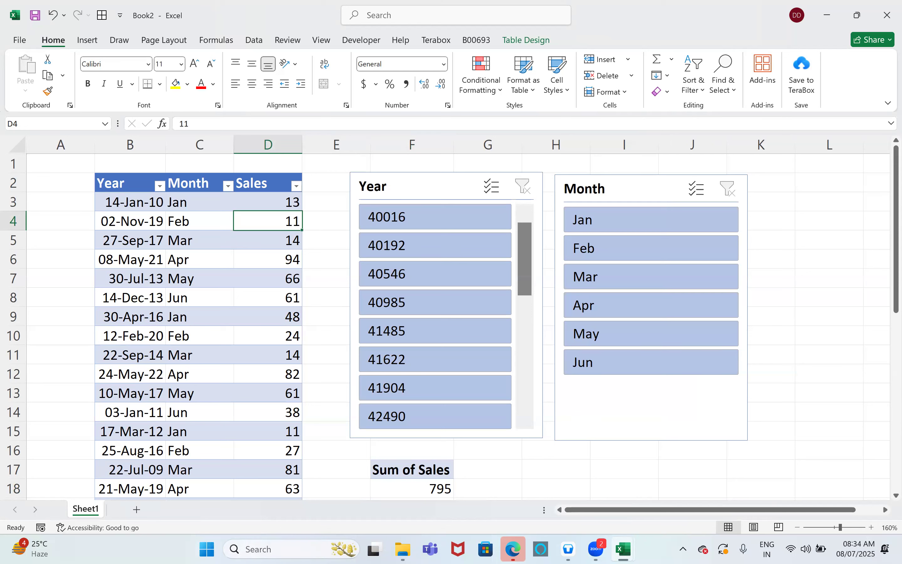
Switch to the 01. Excelytics - Excel Training workbook and look through its further sheet names for a Flash Fill example
left_click(623, 548)
left_click(456, 459)
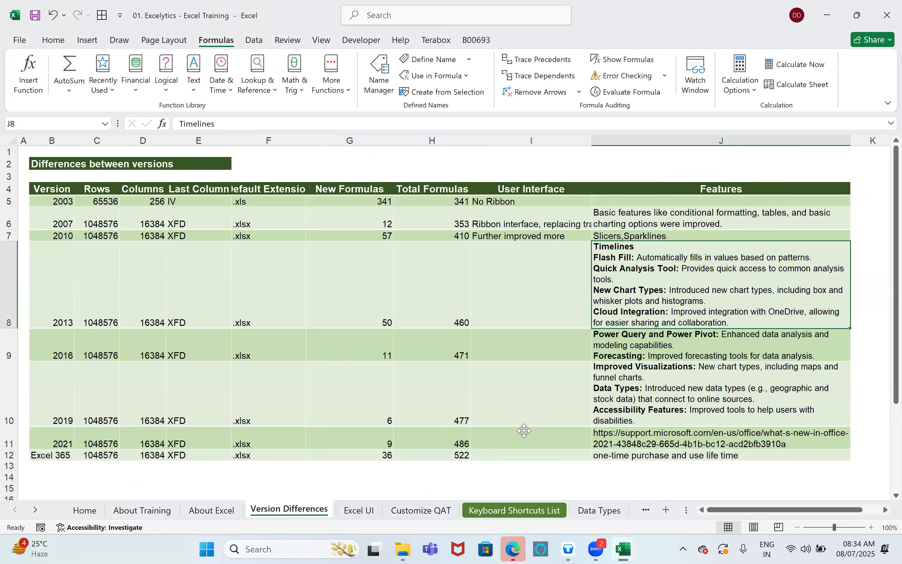
left_click(35, 509)
left_click(35, 510)
left_click(35, 509)
left_click(35, 509)
left_click(35, 510)
left_click(35, 509)
left_click(35, 509)
left_click(35, 509)
left_click(35, 509)
left_click(36, 509)
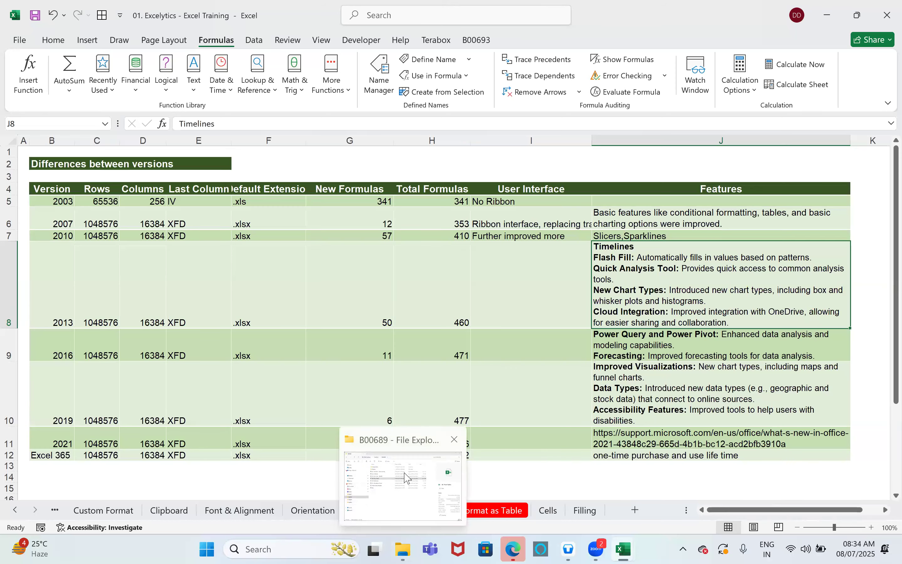
Open the workbooks 02. Formulas and 03. Excel Tabs - B00689 from the B00689 folder
left_click(402, 549)
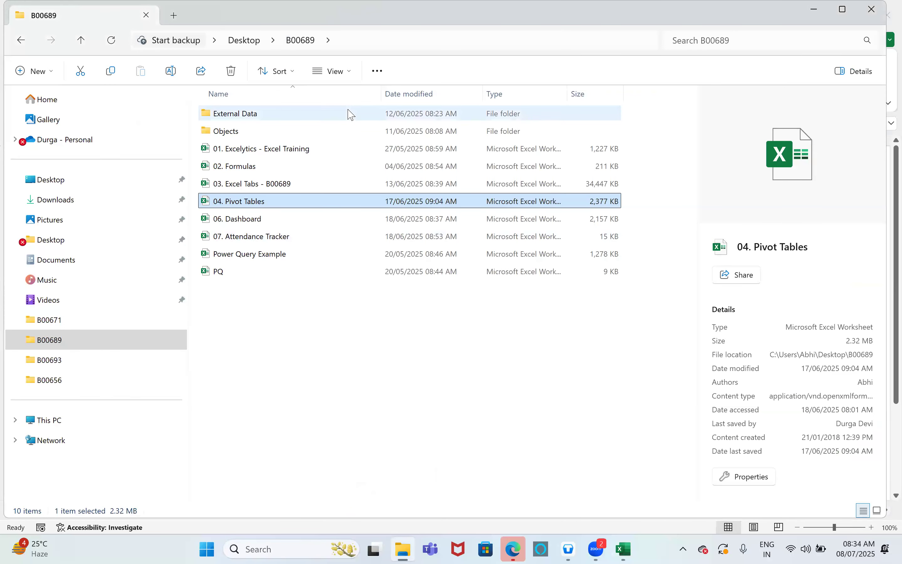
double_click(280, 166)
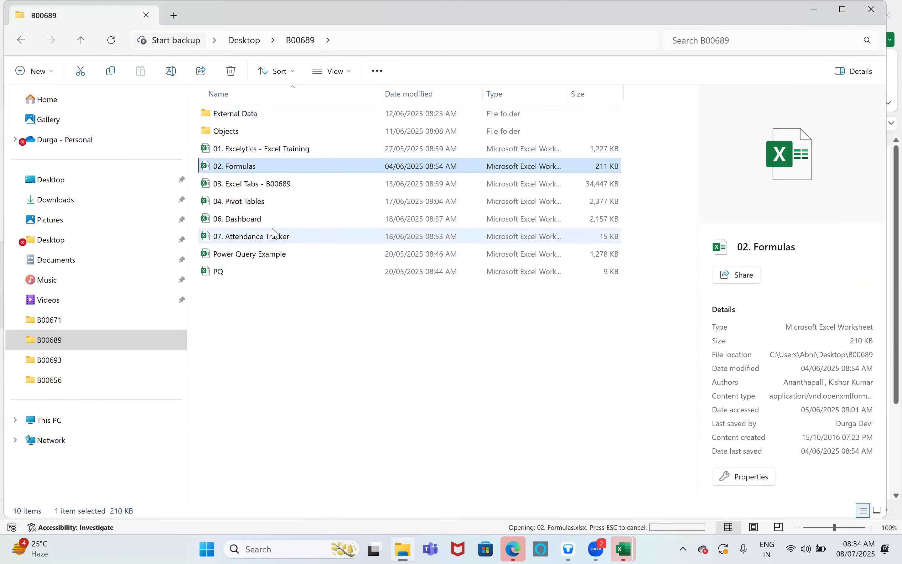
left_click(263, 183)
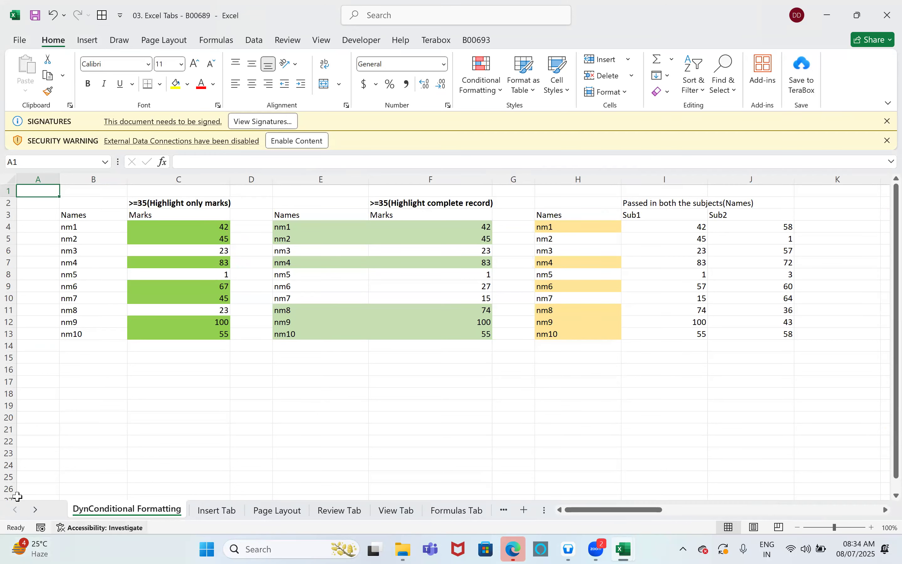
Go to the Data Tab sheet and look up the Flash Fill example with the full names around row 105
left_click(36, 509)
left_click(39, 513)
left_click(39, 513)
left_click(39, 513)
left_click(362, 509)
scroll(360, 446, "up", 15)
scroll(360, 445, "up", 2, "ctrl")
scroll(360, 445, "up", 20)
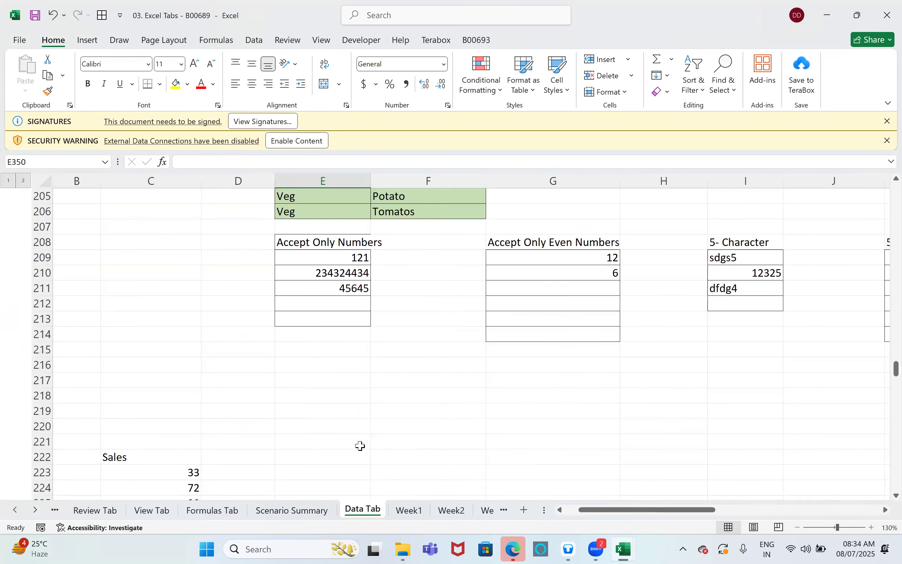
scroll(360, 445, "up", 20)
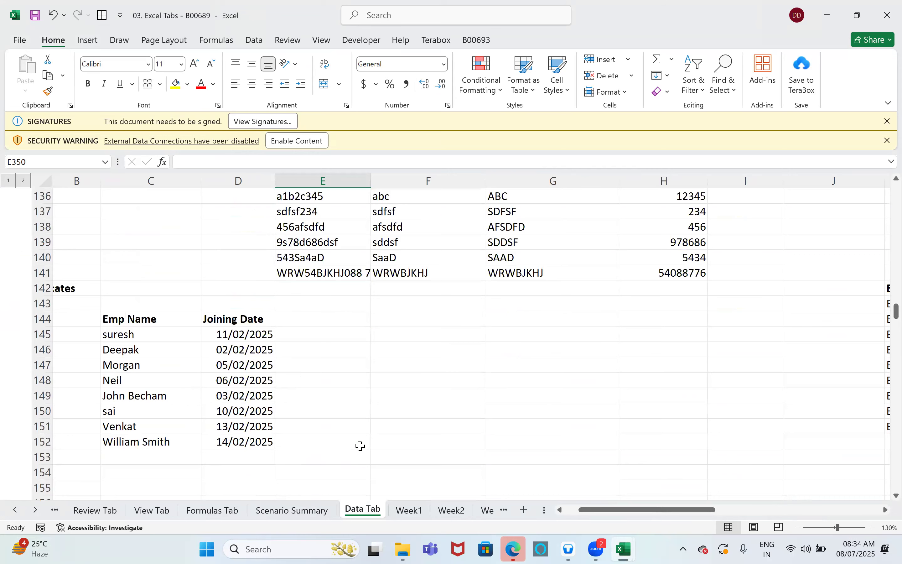
scroll(373, 336, "up", 5)
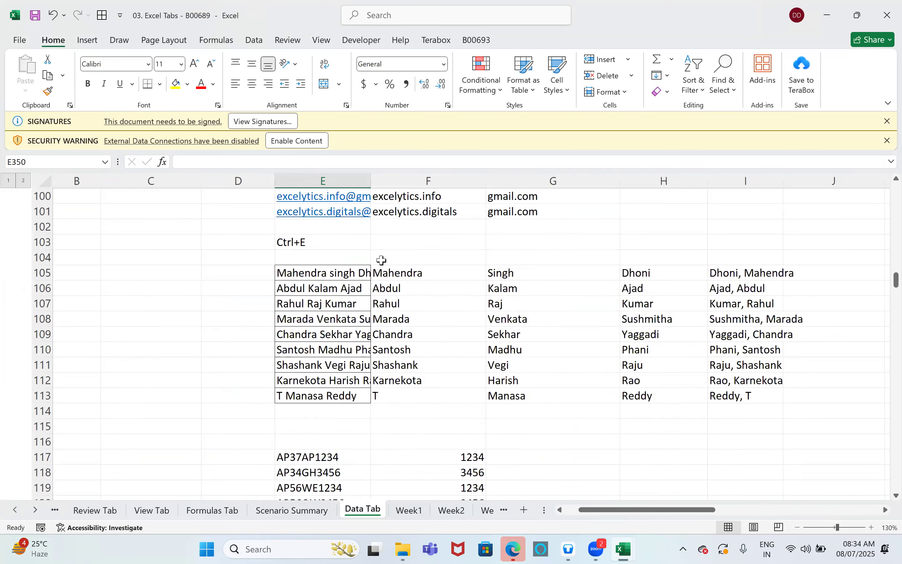
Clear the split name results in F105:I113 and fit column E's width to the full names
scroll(394, 224, "down", 3)
left_click(395, 225)
left_click_drag(708, 357, 731, 358)
key("Delete")
left_click(352, 227)
double_click(370, 182)
scroll(405, 262, "down", 1)
scroll(404, 262, "up", 1)
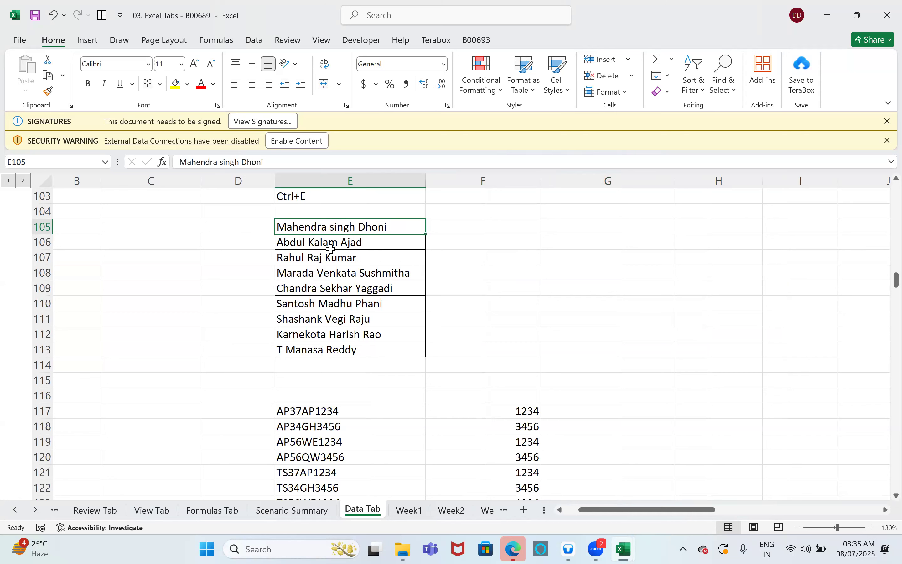
Enter the first name from E105 in F105 and Flash Fill the remaining first names down to F113
left_click(449, 229)
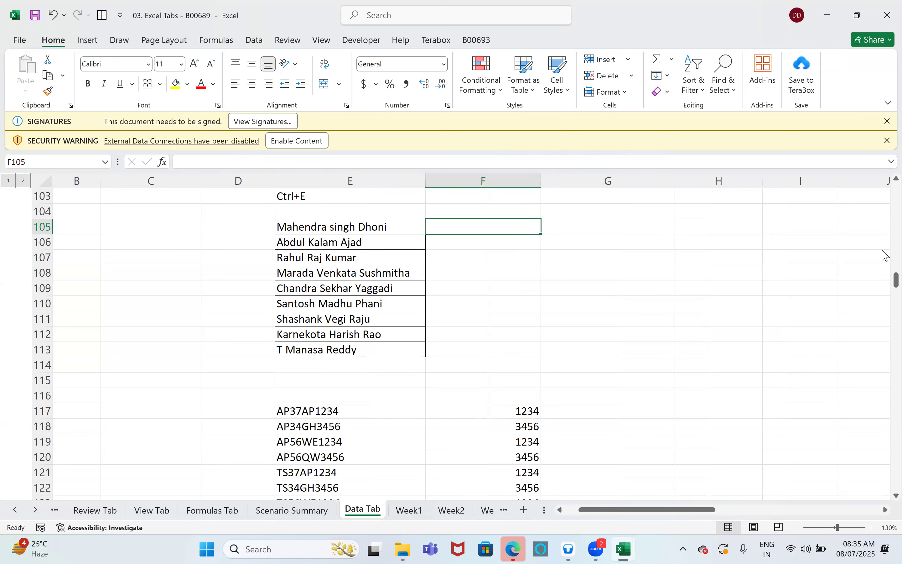
type("Ma")
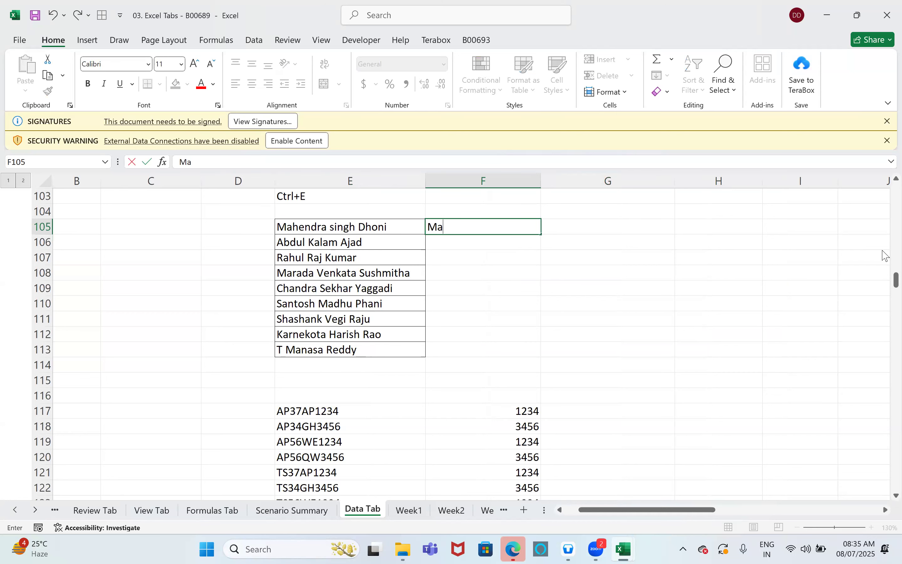
type("hendra")
key("Return")
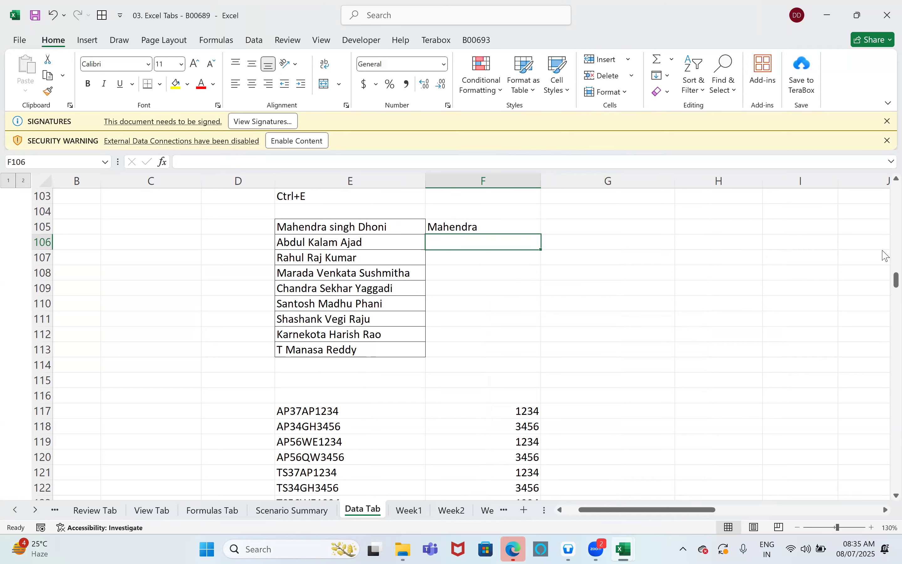
key("ctrl+e")
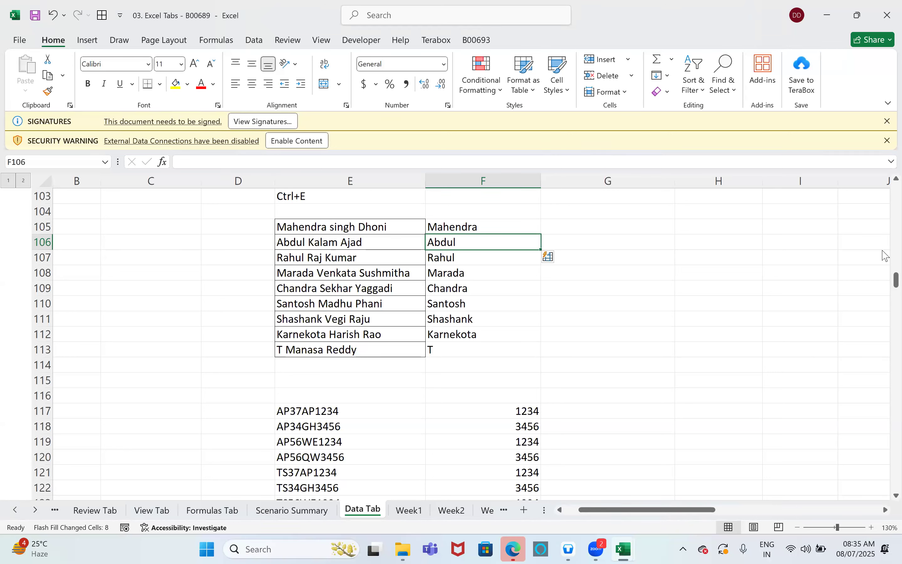
Enter the middle name from E105 in G105 and Flash Fill the remaining middle names down to G113
key("Up")
key("Right")
type("Singh")
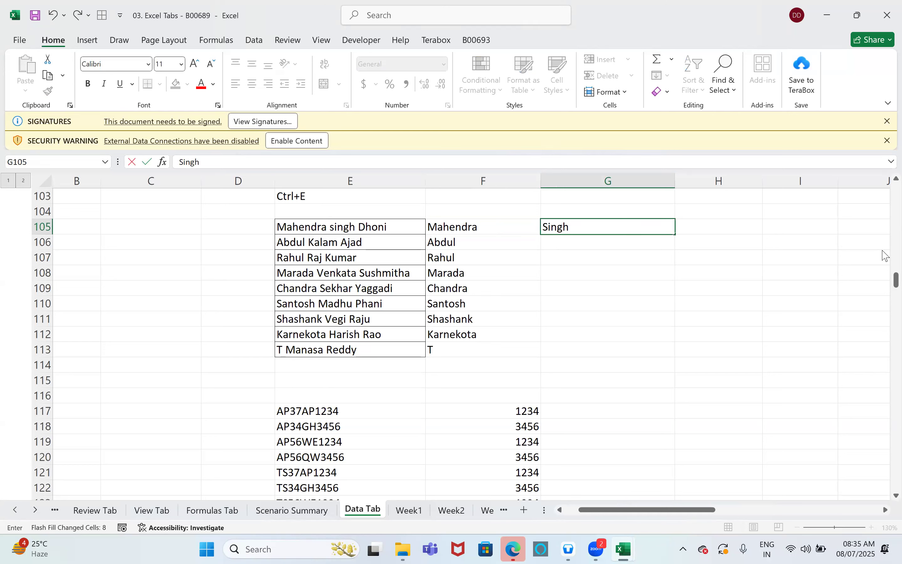
key("Return")
key("ctrl+e")
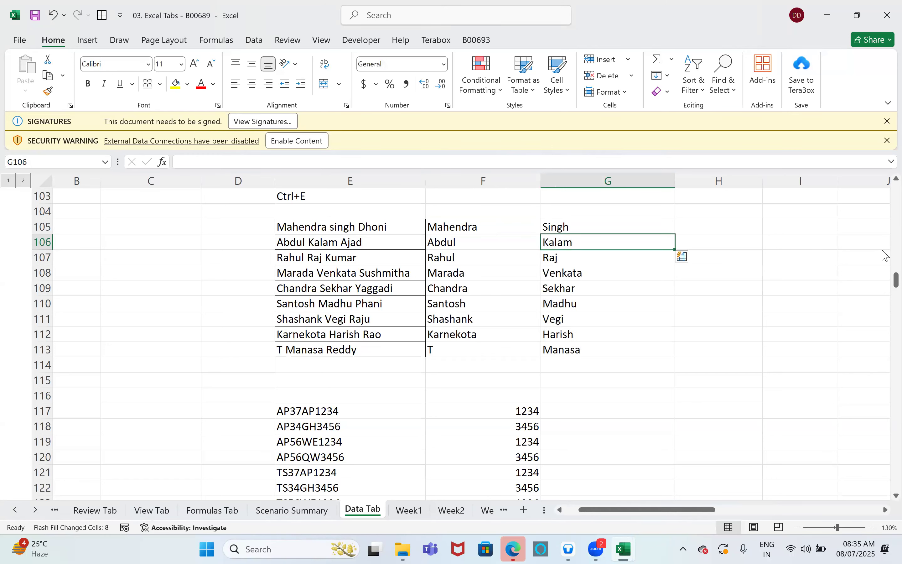
Clear the extracted numbers in F117:F124 beside the alphanumeric codes, and select the first code in E117
scroll(505, 224, "down", 3)
left_click(483, 272)
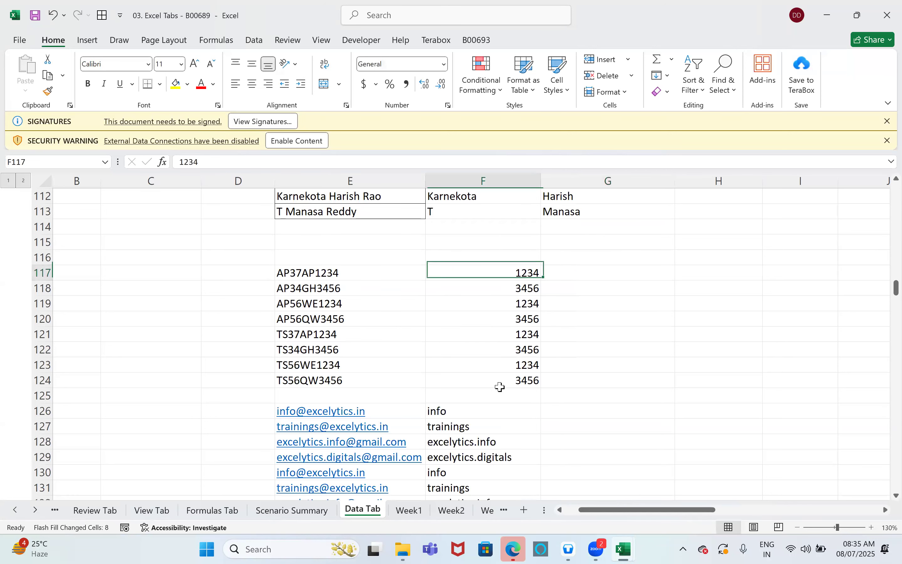
left_click(500, 381, "shift")
key("Delete")
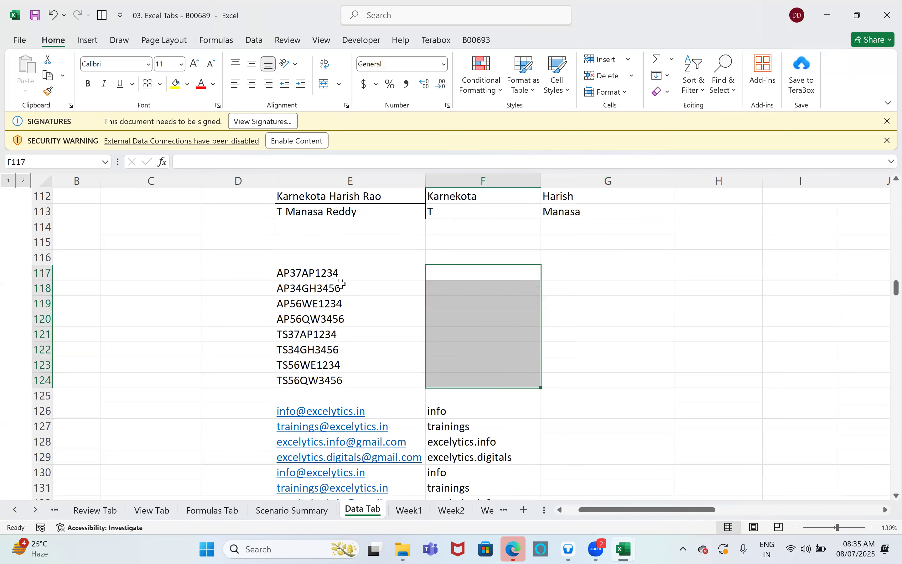
left_click(368, 276)
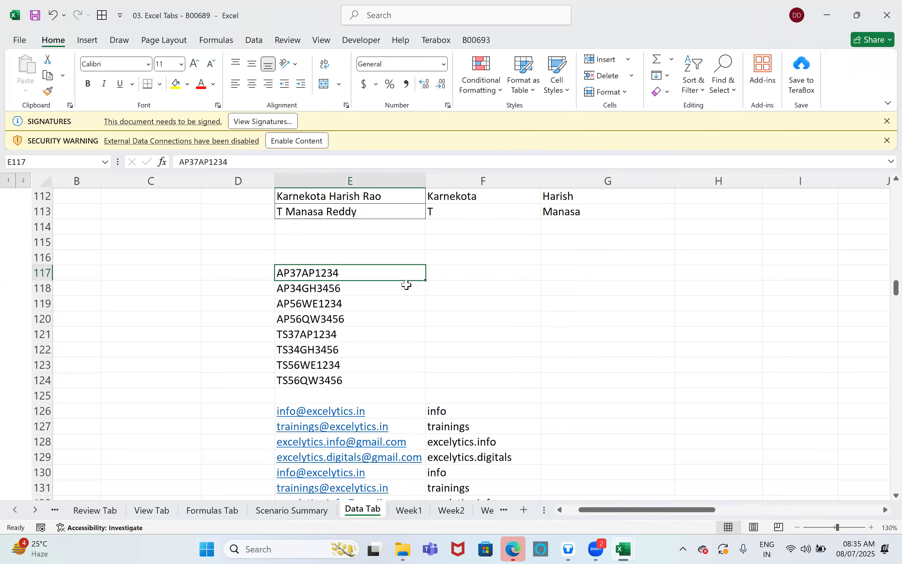
Enter 1234 in F117 and Flash Fill the trailing numbers of the remaining alphanumeric codes down to F124
left_click(480, 271)
type("1234")
key("Return")
key("ctrl+e")
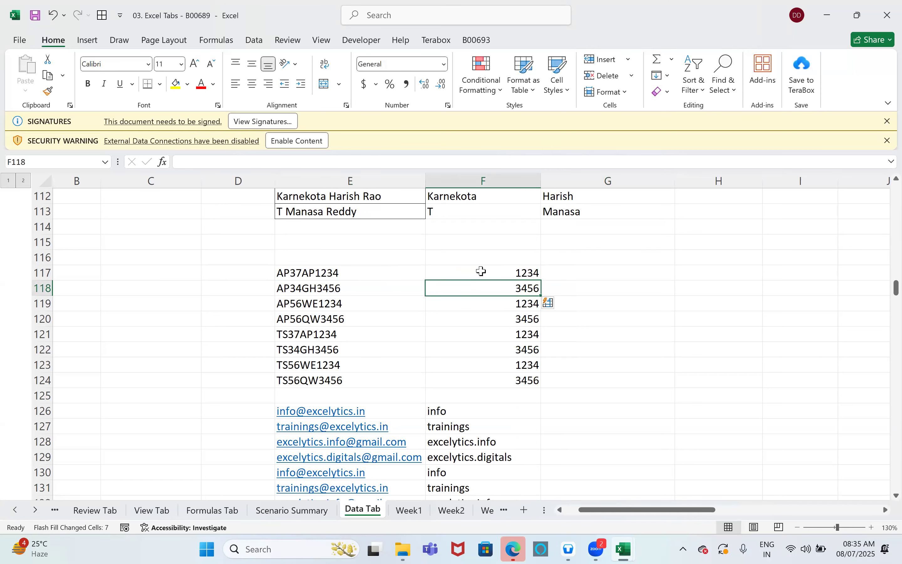
Clear F126:F133, enter info in F126 and Flash Fill the remaining e-mail user names down to F133
scroll(411, 326, "down", 3)
left_click_drag(451, 276, 461, 379)
key("Delete")
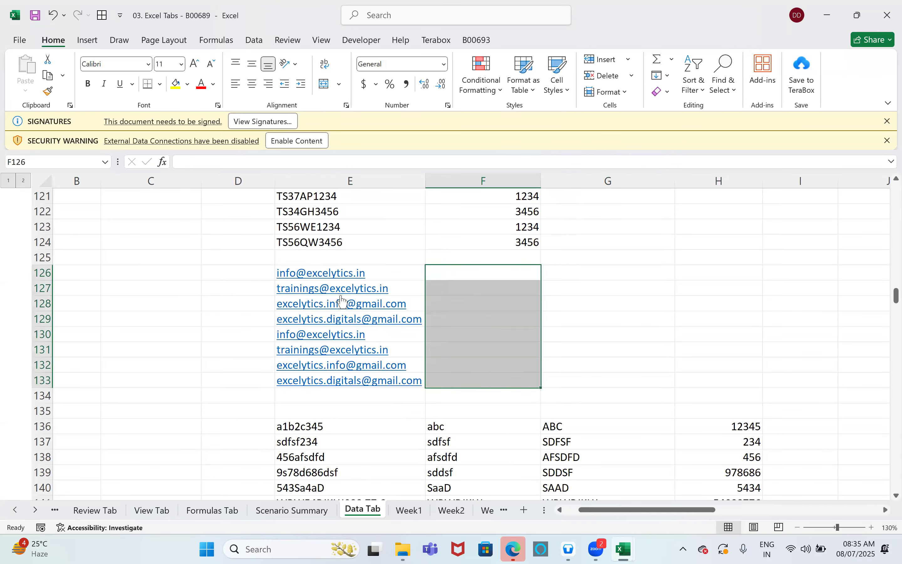
left_click(500, 275)
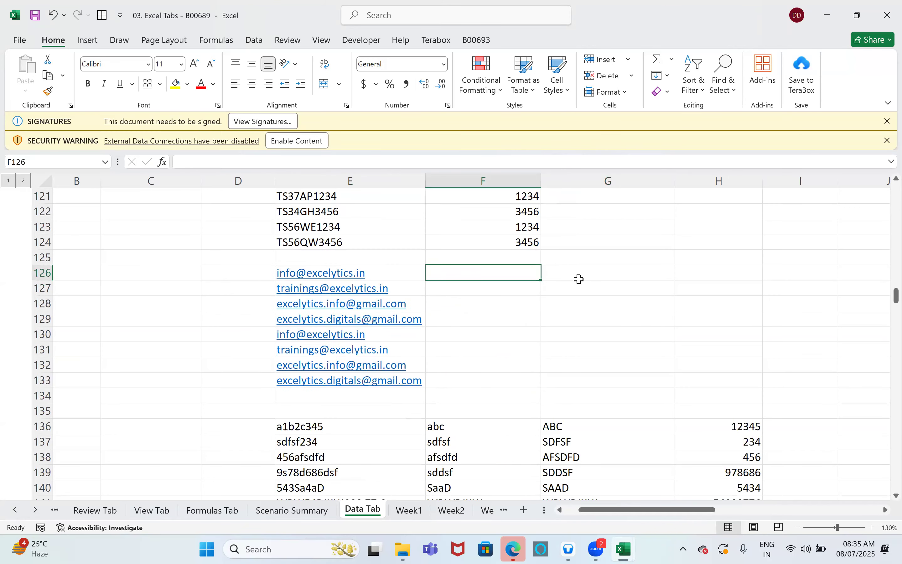
type("info")
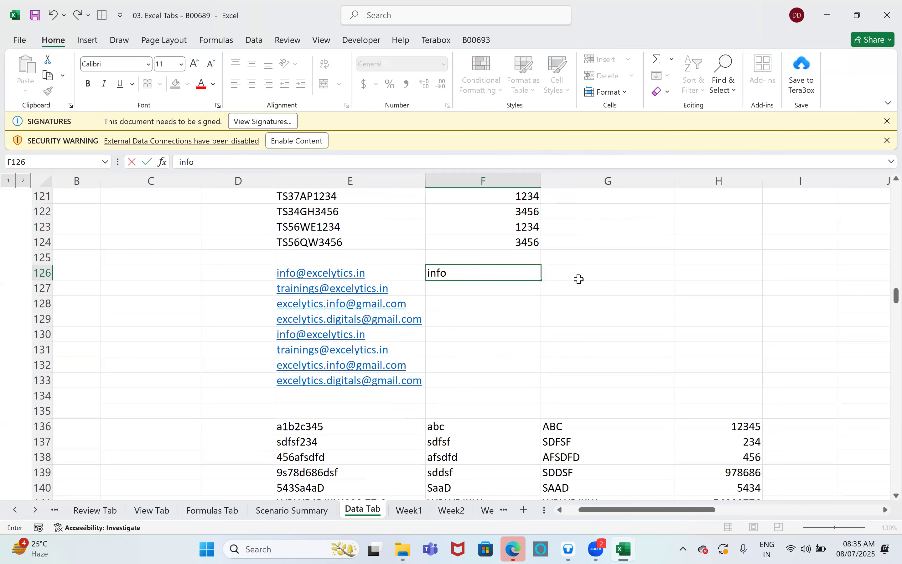
key("Return")
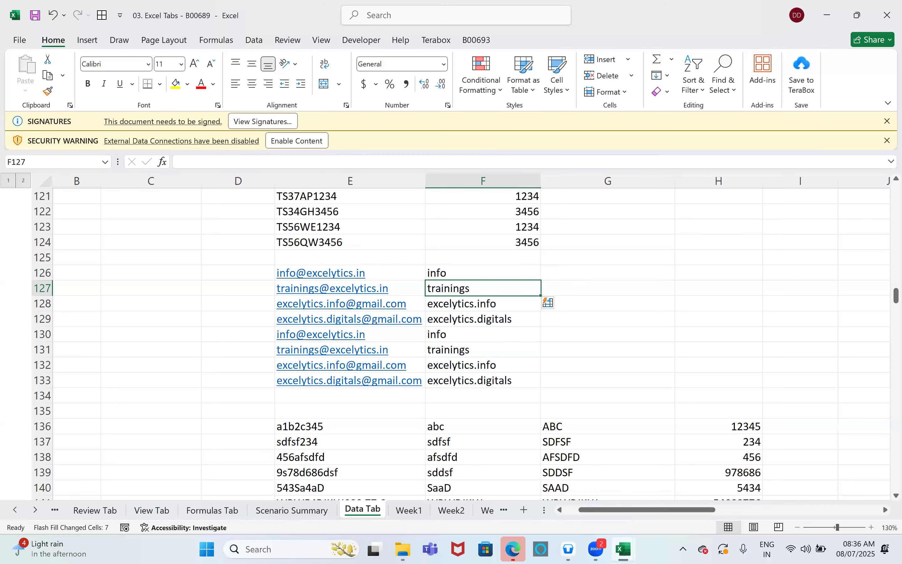
Check the Excel 2013 feature list in the 01. Excelytics - Excel Training workbook and return to 03. Excel Tabs - B00689
left_click(623, 548)
left_click(188, 461)
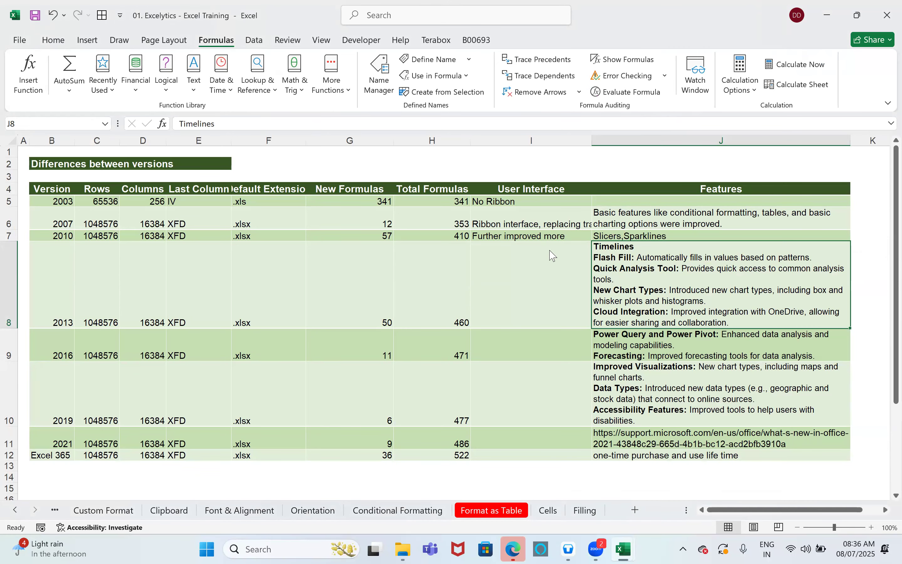
key("alt+Tab")
Fill the empty range E226:G235 on the Data Tab sheet with random numbers using =RANDBETWEEN(1,100)
scroll(478, 375, "down", 3)
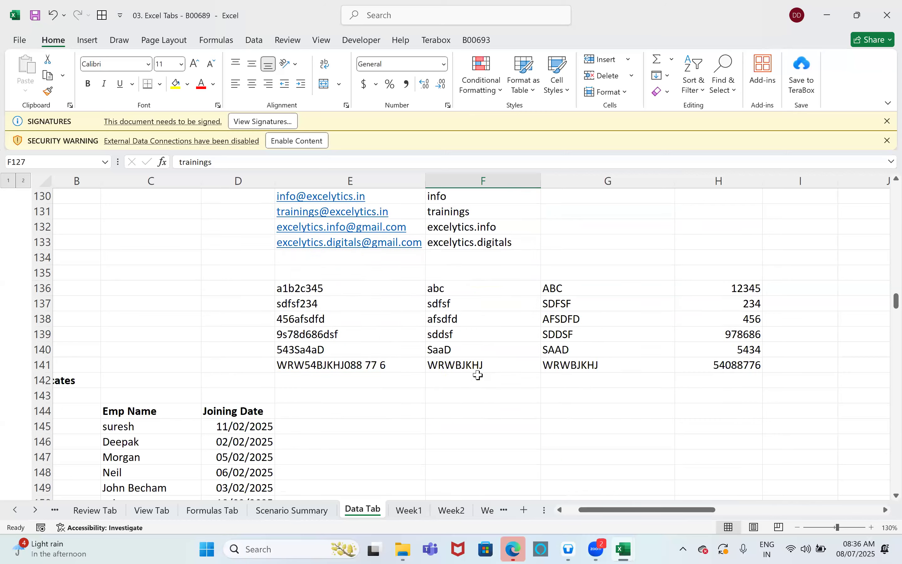
scroll(478, 374, "down", 3)
scroll(478, 375, "down", 20)
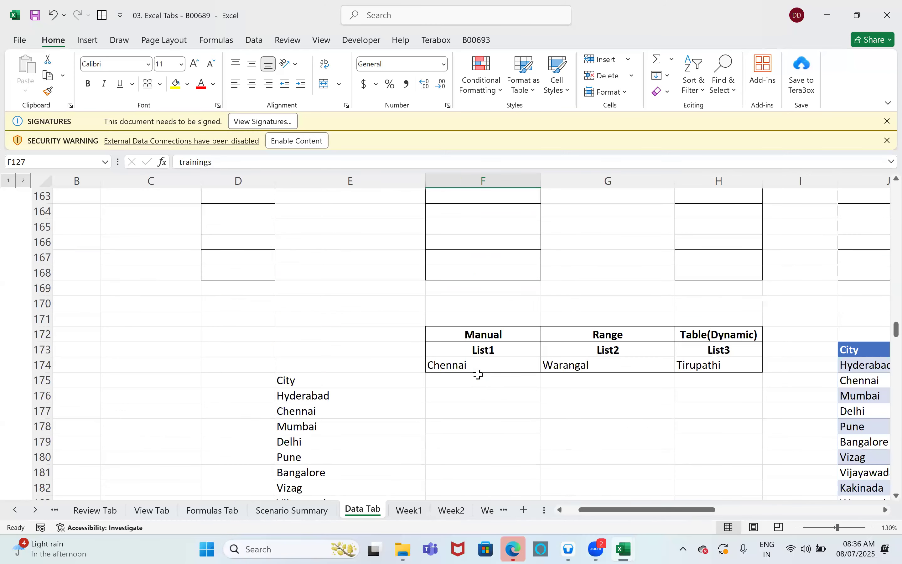
left_click_drag(351, 243, 607, 370)
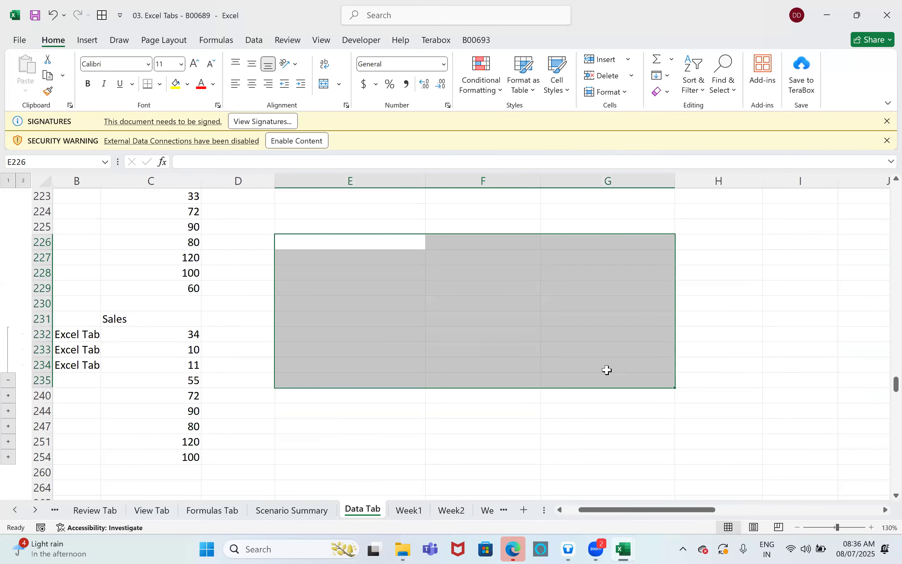
type("=ra")
key("Down")
key("Down")
key("Down")
key("Tab")
type("1,100)")
key("ctrl+Return")
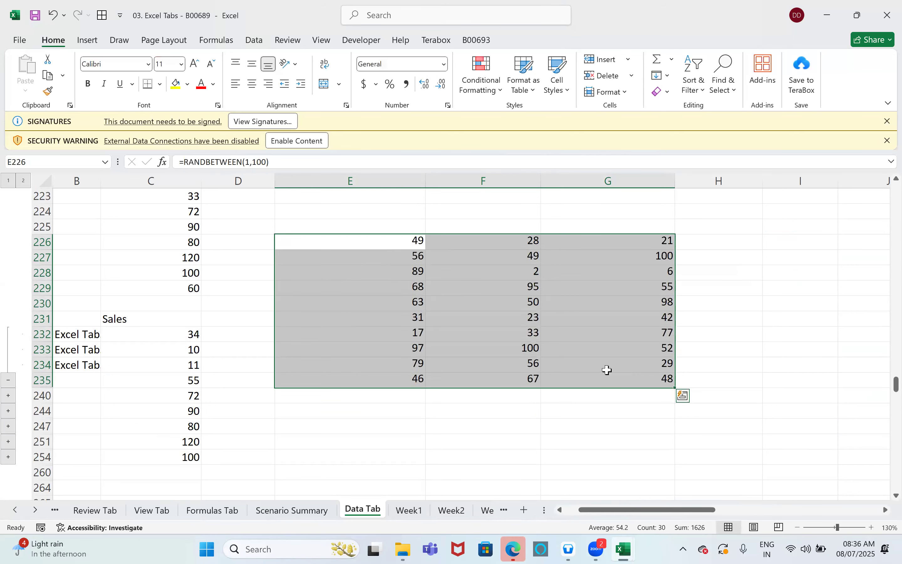
Replace the RANDBETWEEN formulas in E226:G235 with their static values using Paste Special Values
key("ctrl+c")
key("ctrl+alt+v")
key("v")
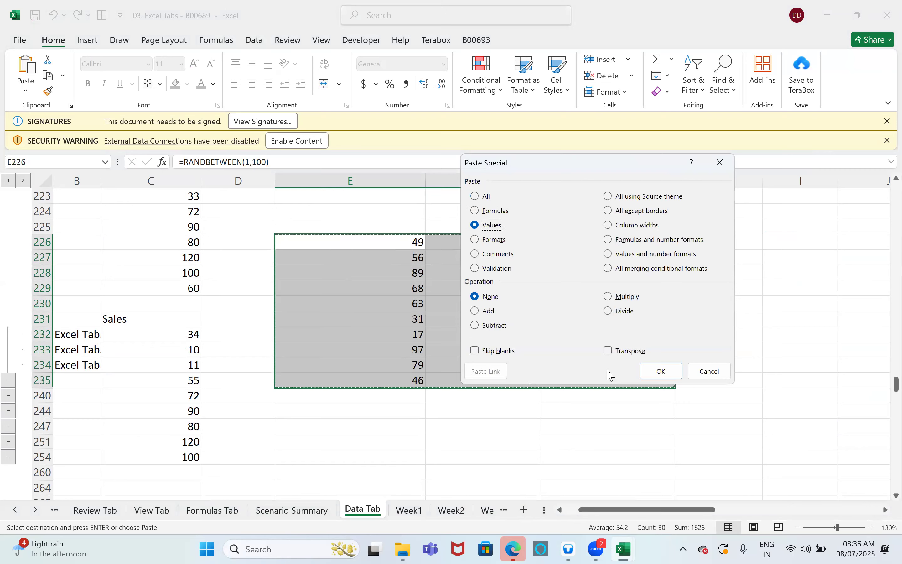
key("Return")
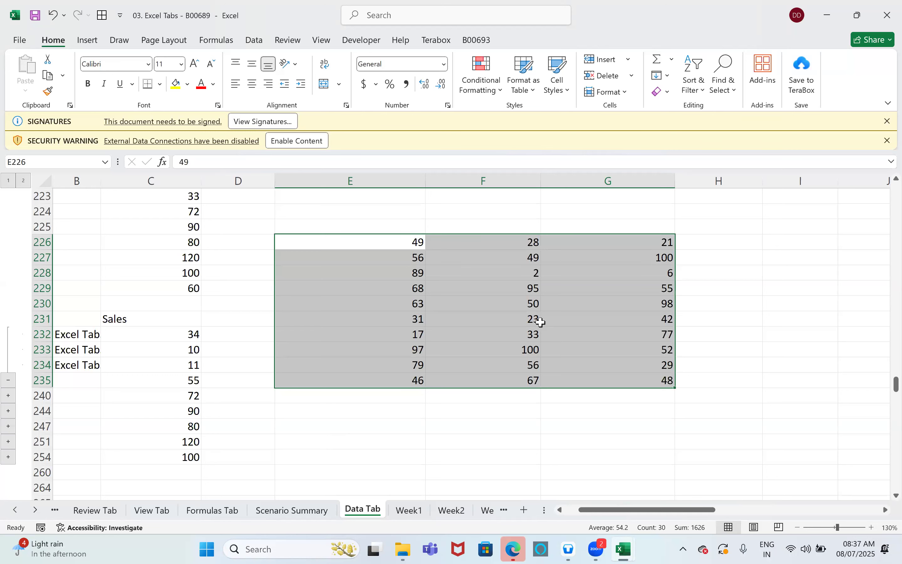
Examine the Quick Analysis formatting, chart, total, table and sparkline options for E226:G235, closing it without applying any
right_click(495, 279)
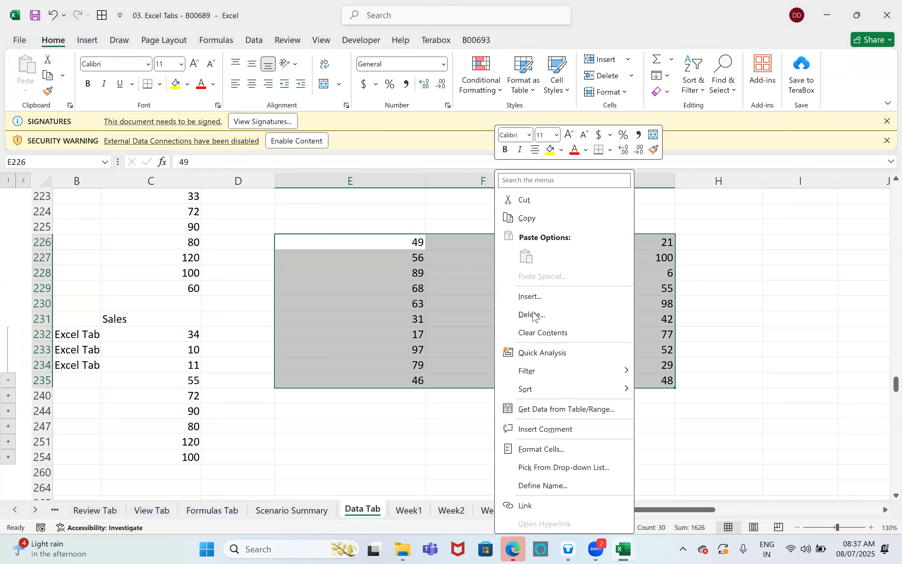
left_click(555, 353)
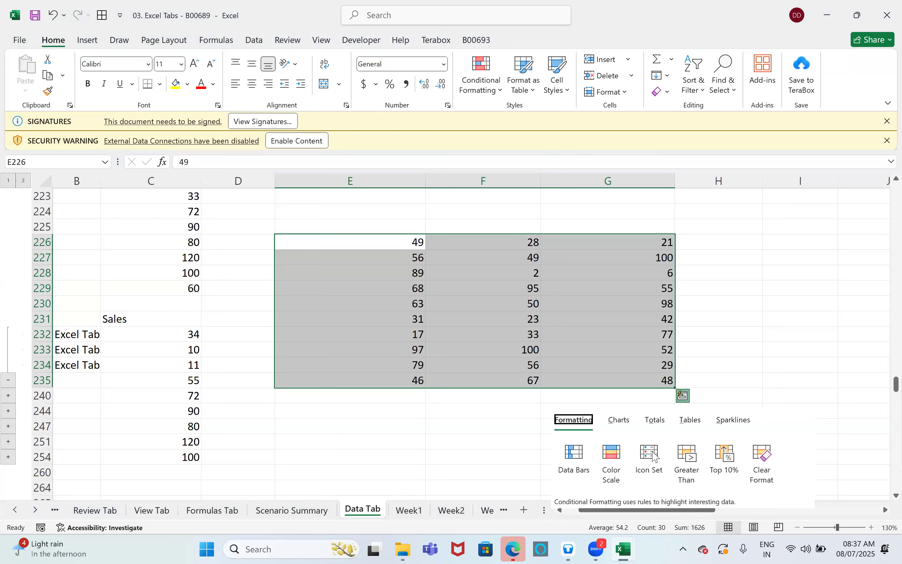
left_click(627, 427)
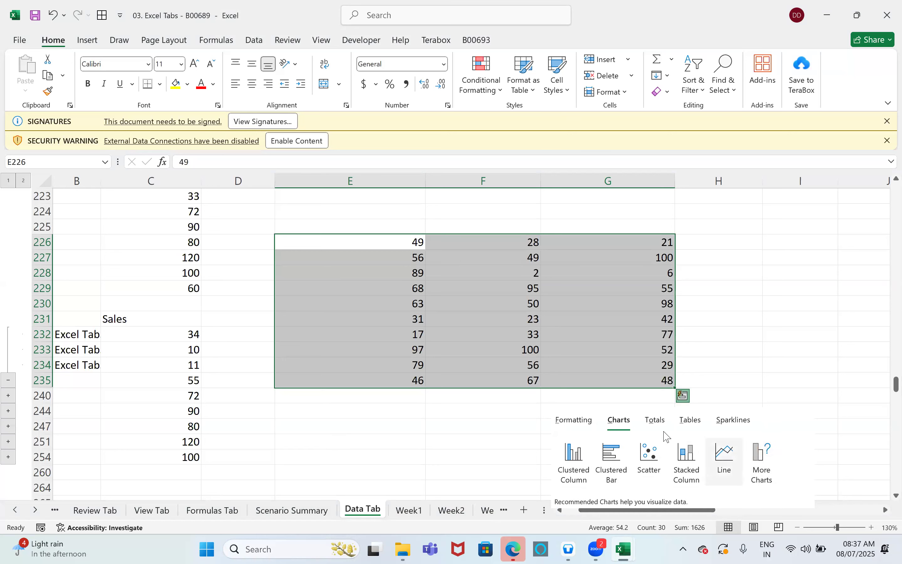
left_click(655, 420)
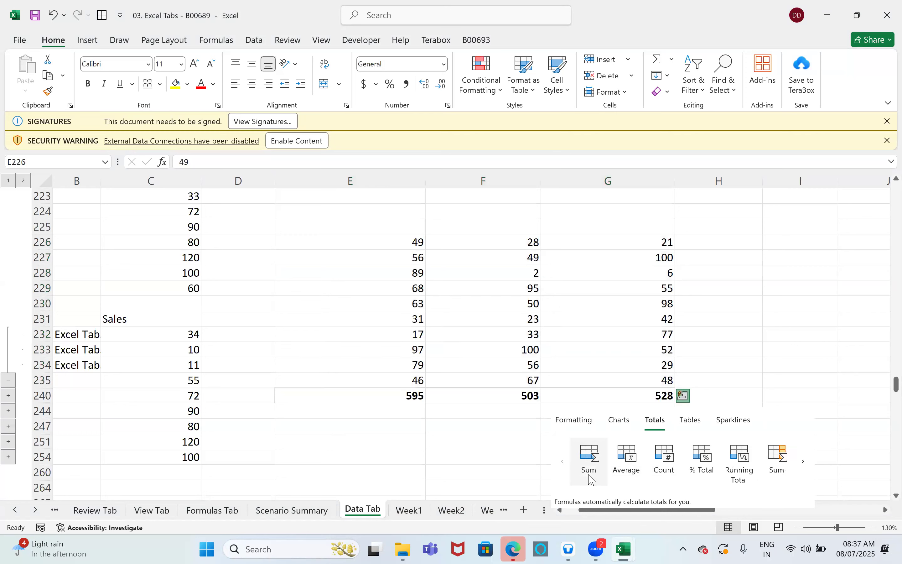
left_click(695, 424)
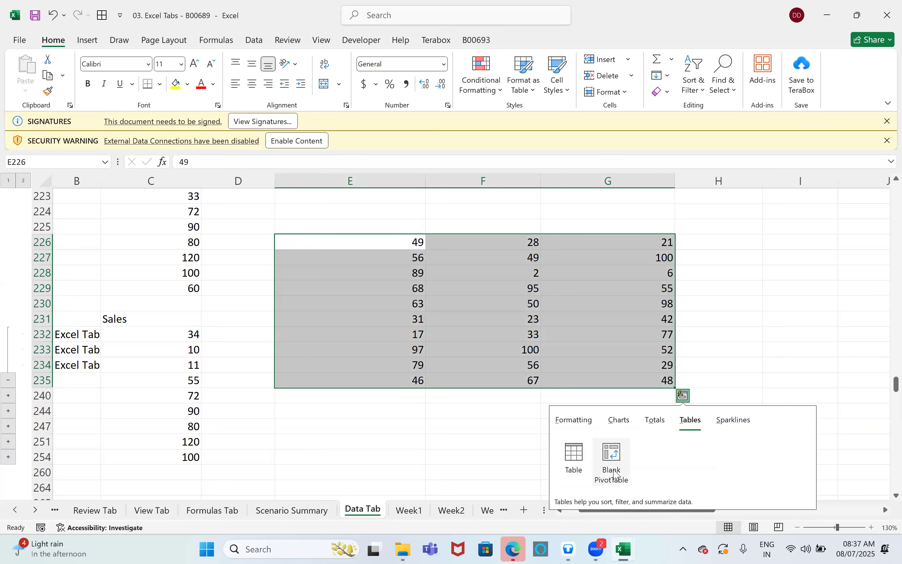
left_click(740, 421)
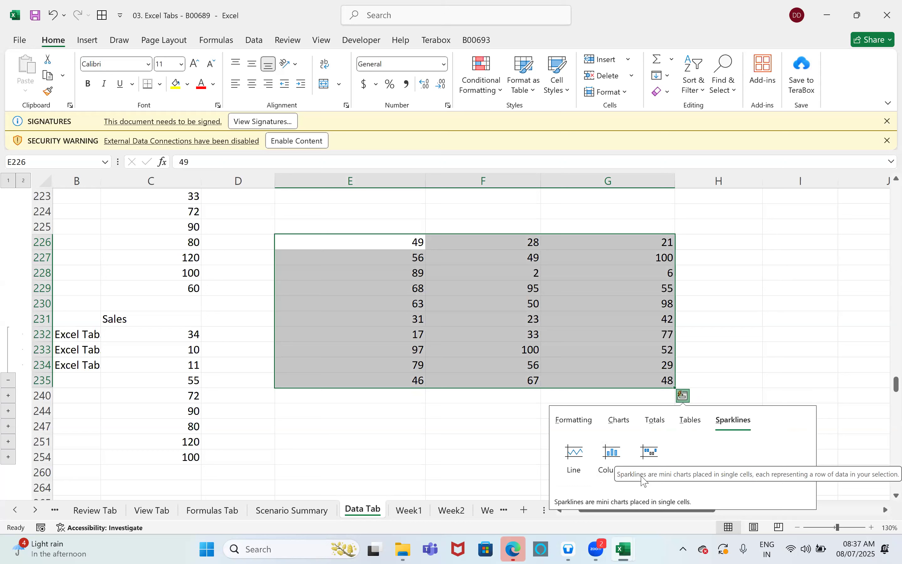
left_click(604, 297)
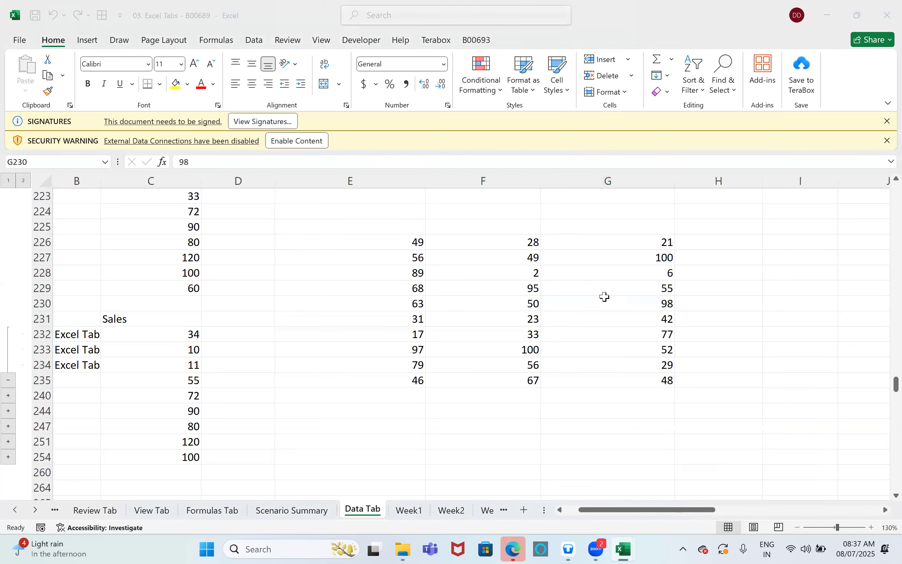
Switch to the 01. Excelytics - Excel Training workbook and review the total formulas and features of Excel 2016 and 2019
key("alt+Tab")
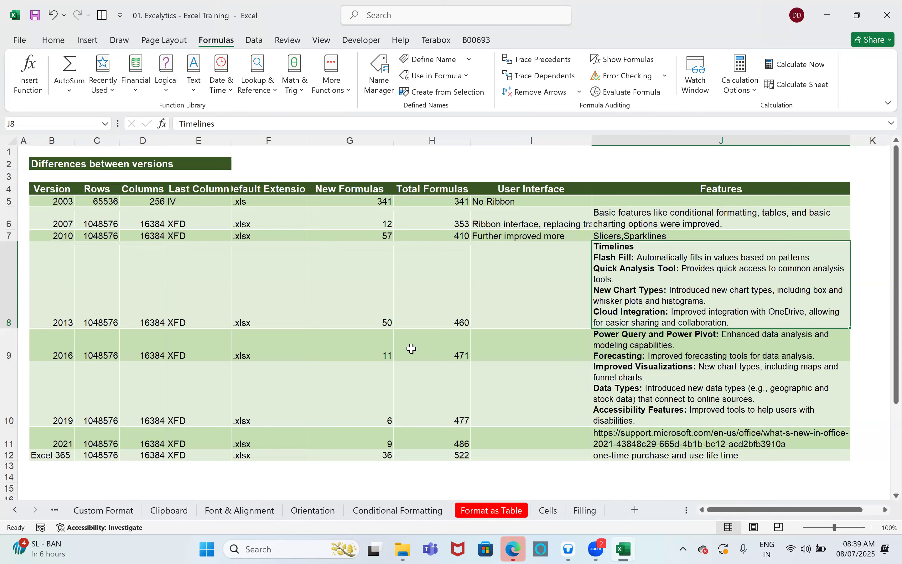
left_click(452, 350)
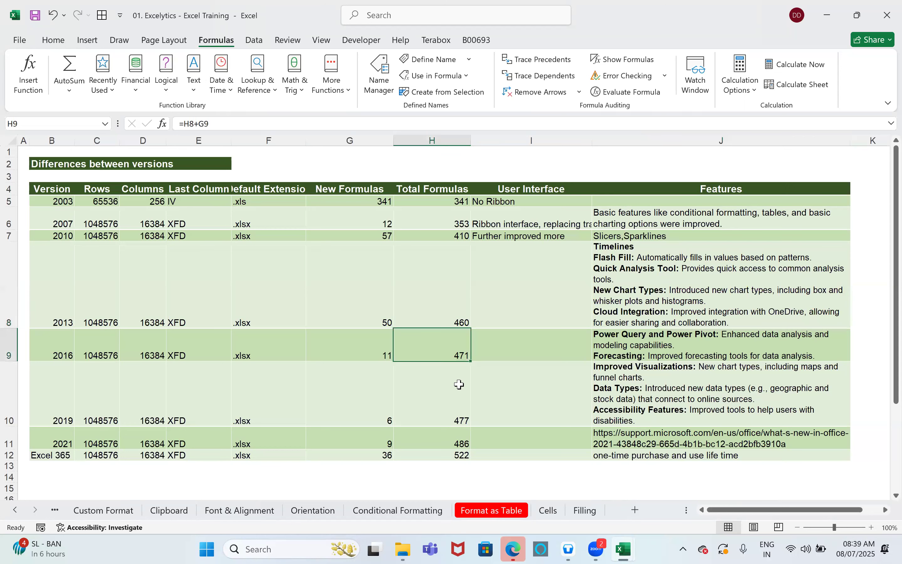
left_click(625, 347)
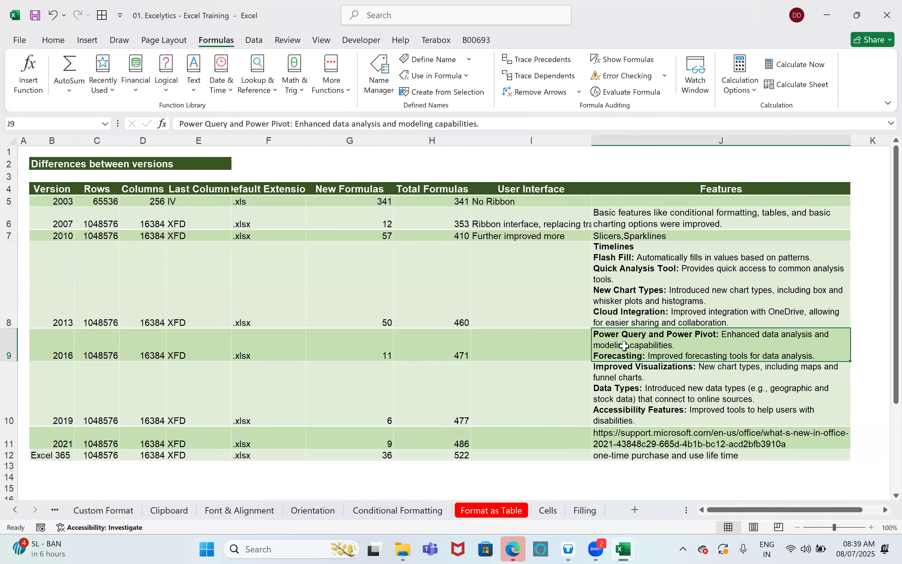
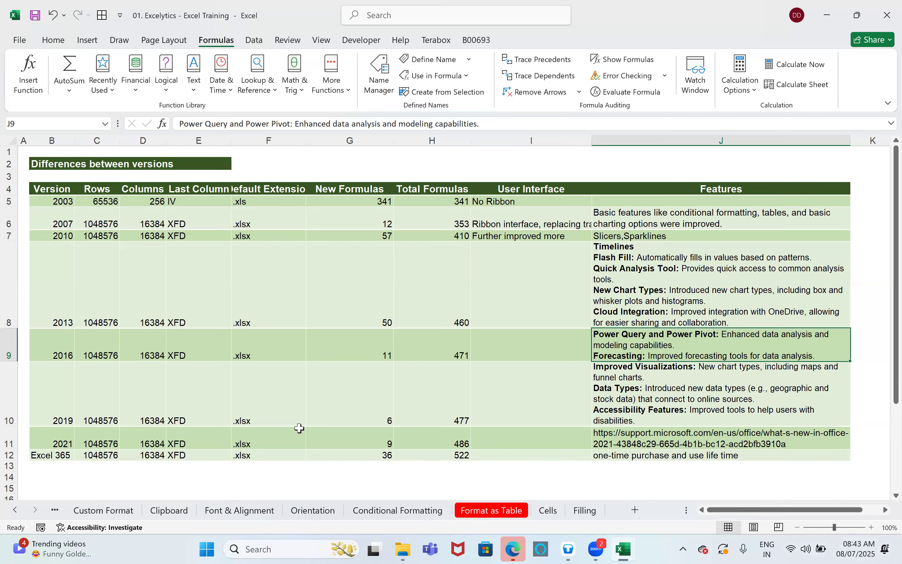
left_click(390, 402)
left_click(422, 397)
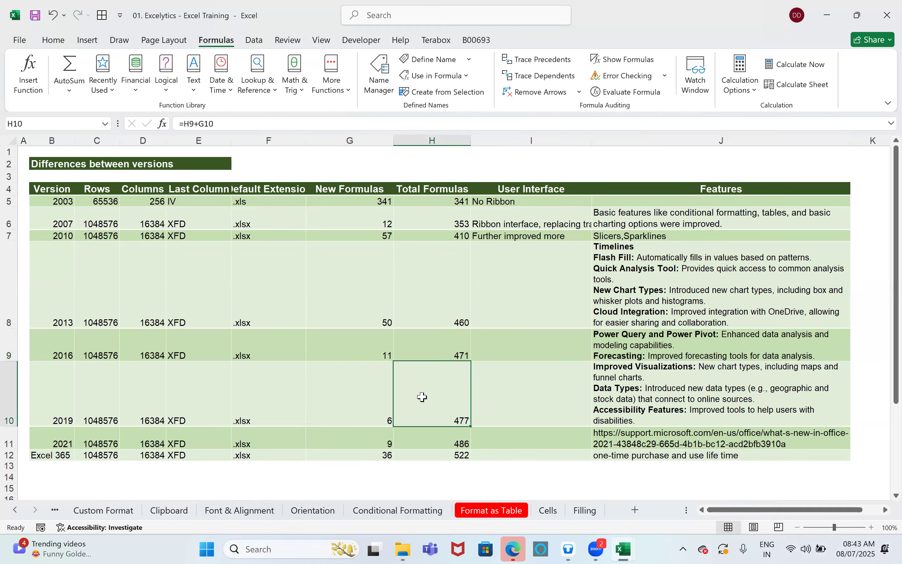
left_click(667, 402)
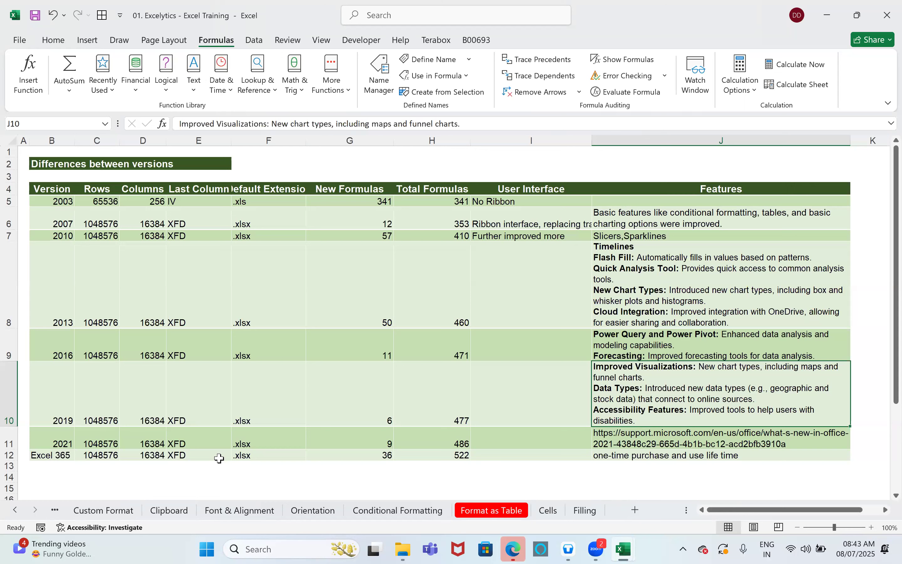
Open the Office 2021 what's-new link in J11 of the version table and examine the new Excel features on the web page
left_click(376, 438)
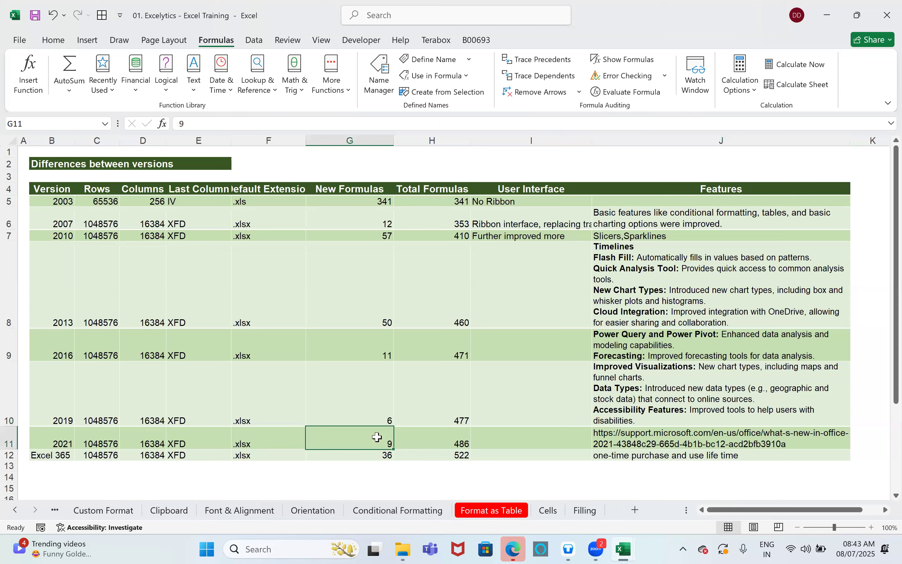
left_click(680, 442)
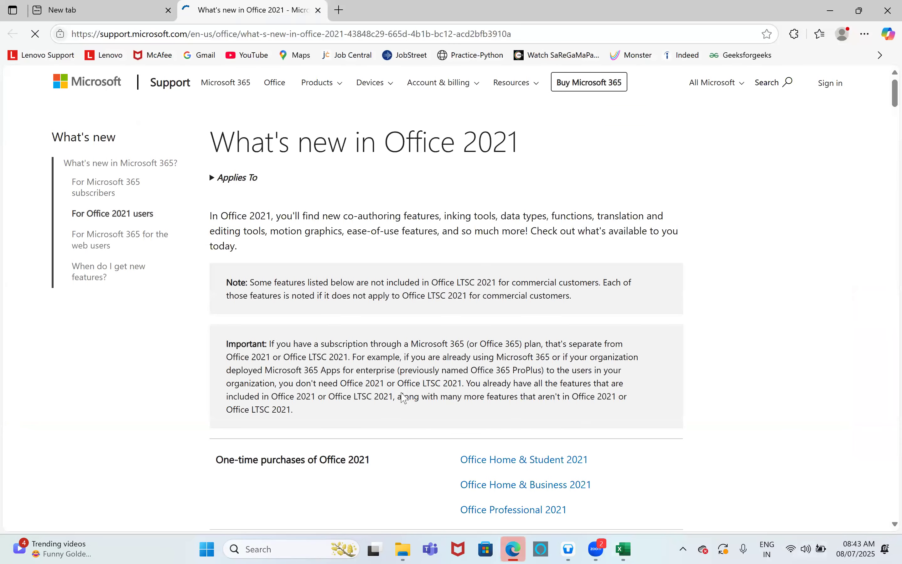
scroll(402, 394, "down", 8)
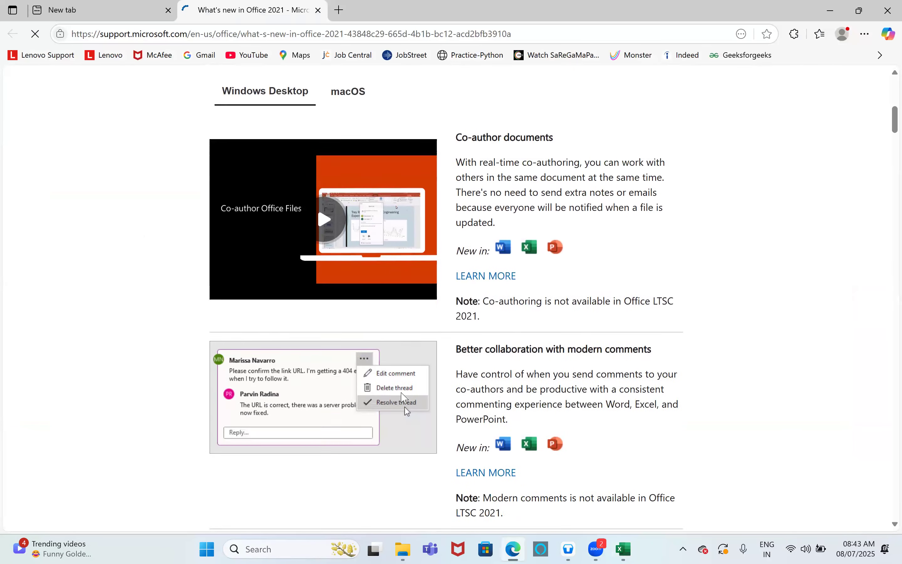
scroll(406, 396, "down", 10)
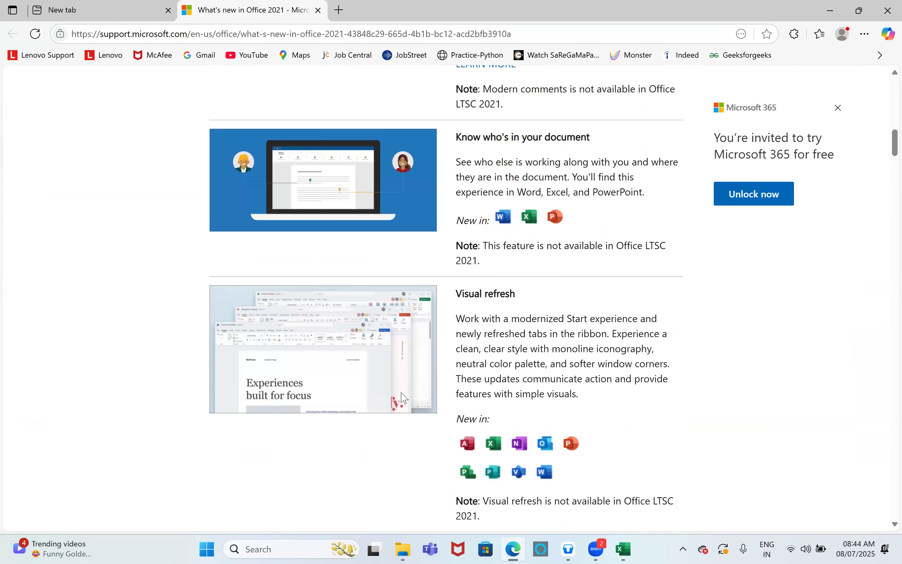
scroll(404, 398, "down", 5)
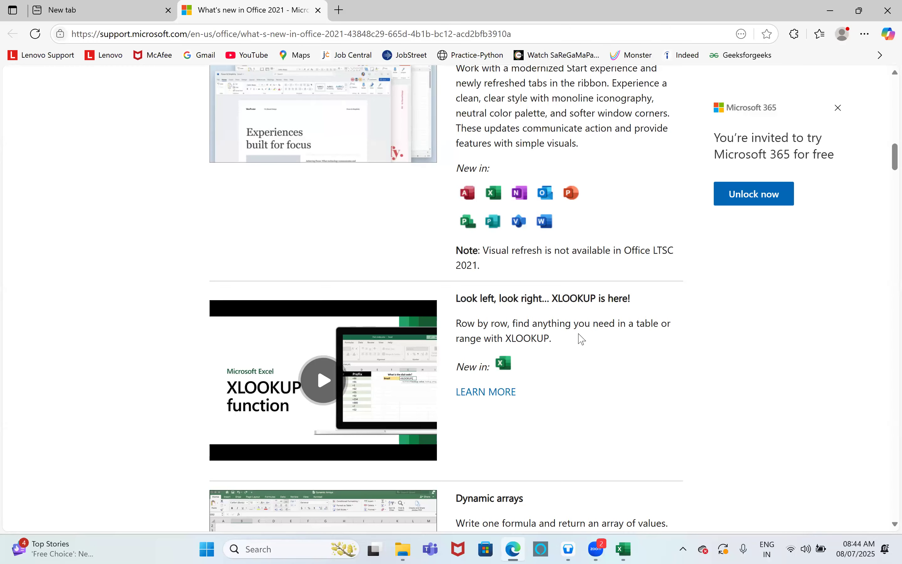
scroll(581, 338, "down", 5)
scroll(522, 362, "down", 3)
scroll(523, 359, "down", 5)
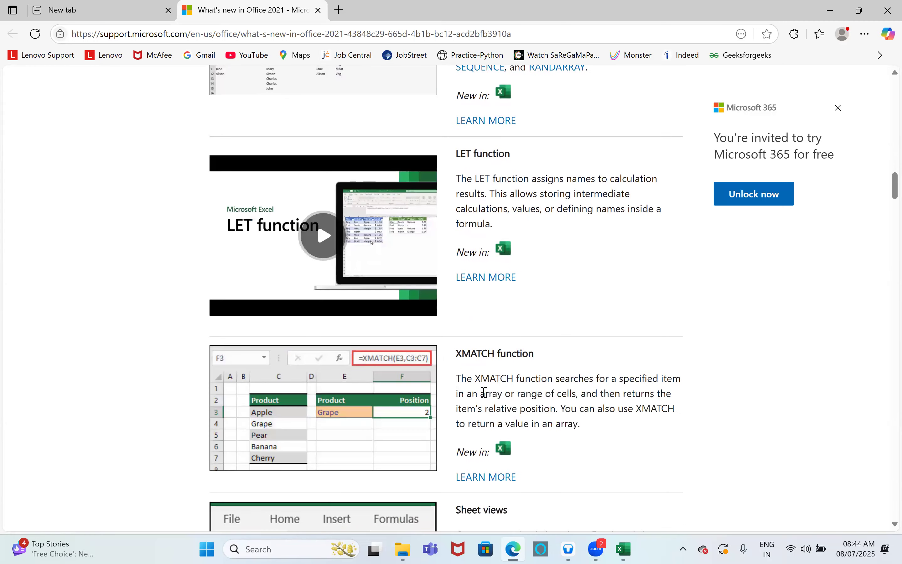
scroll(539, 388, "down", 5)
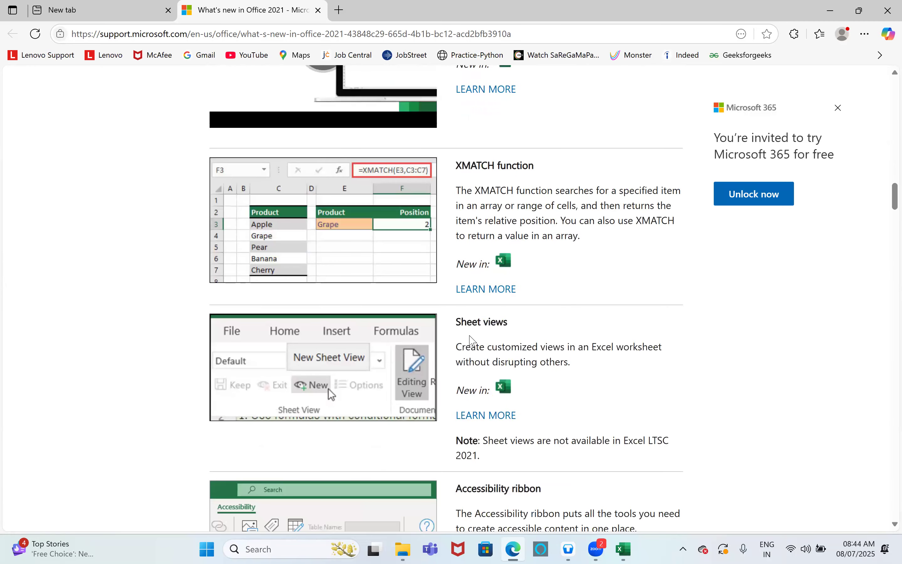
scroll(549, 416, "down", 3)
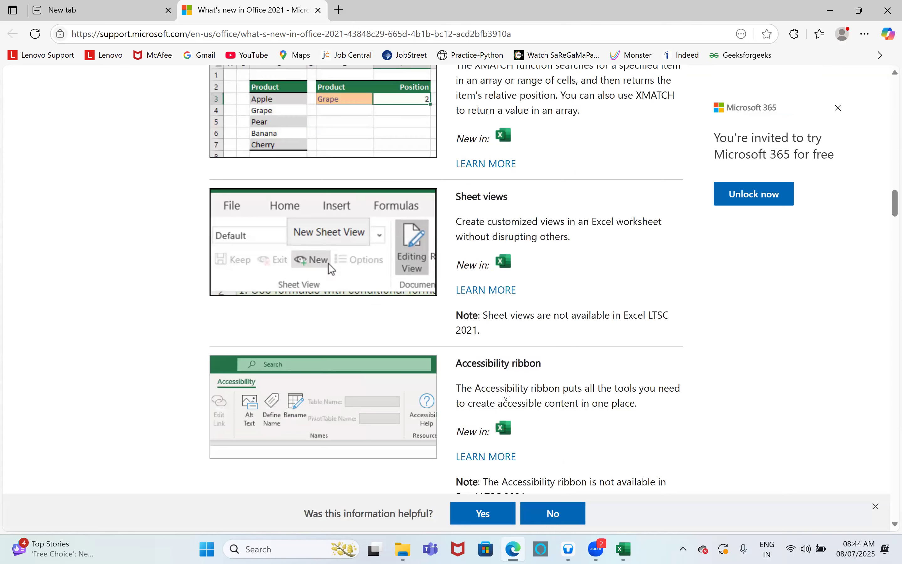
scroll(523, 377, "down", 3)
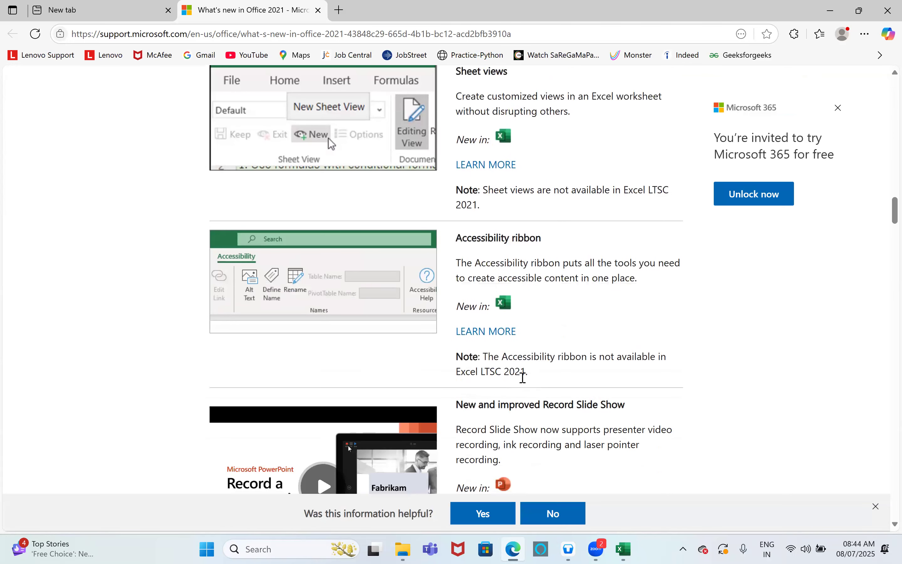
scroll(523, 378, "down", 3)
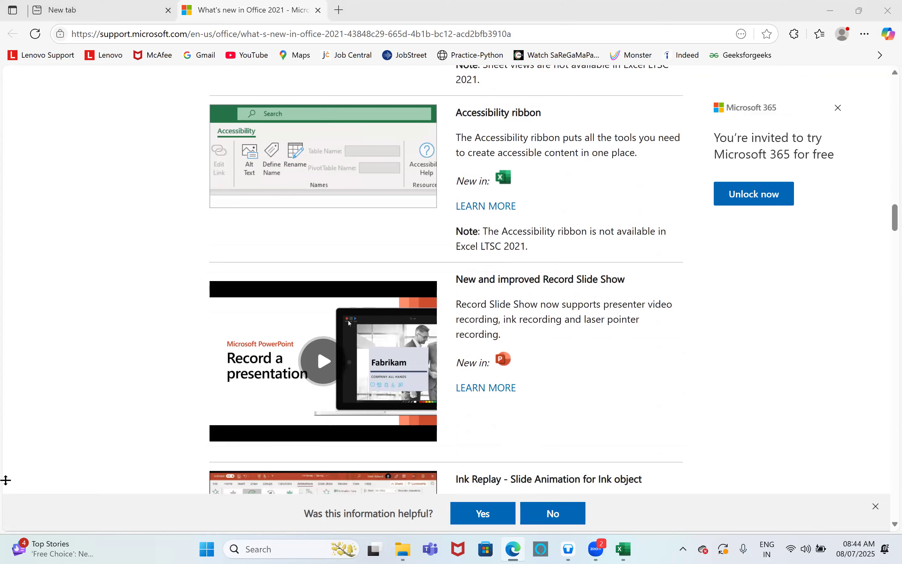
Switch back to the Excel workbook and review the new formulas, total formulas and features listed for Excel 365 in row 12
key("alt+Tab")
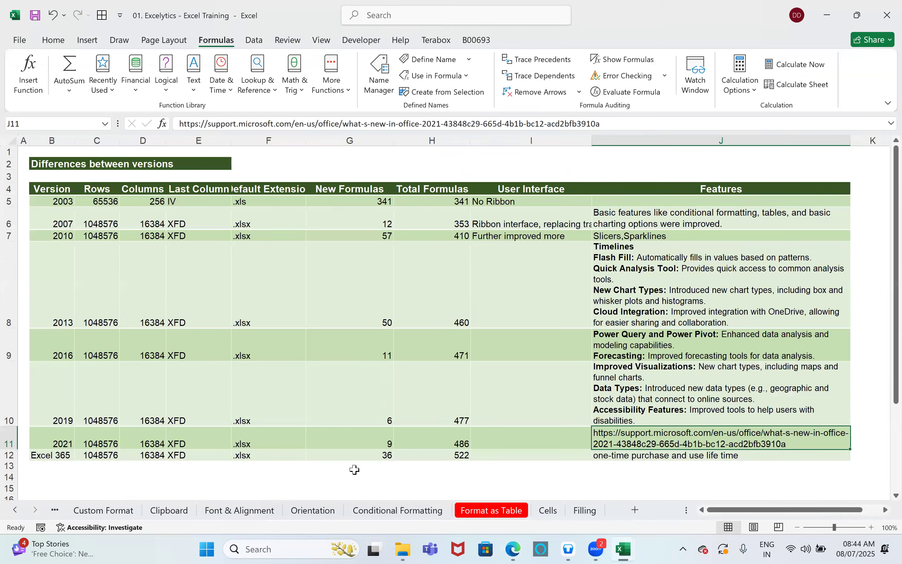
left_click(351, 456)
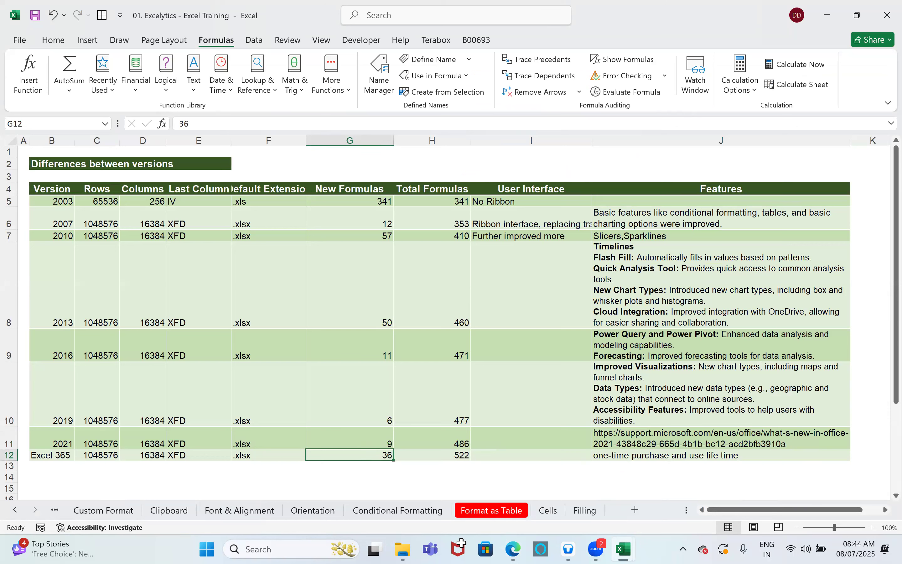
left_click(335, 447)
left_click(351, 457)
left_click(465, 454)
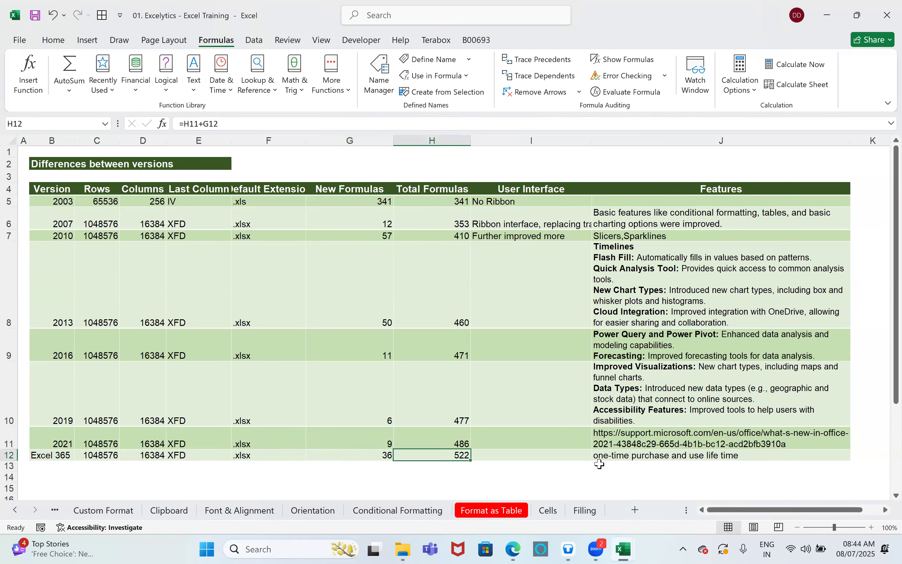
left_click(602, 454)
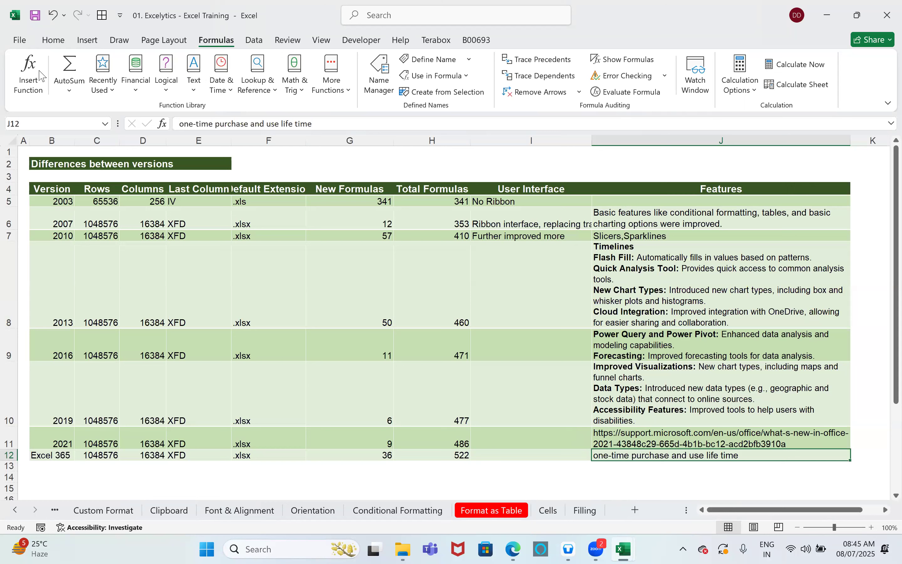
left_click(52, 41)
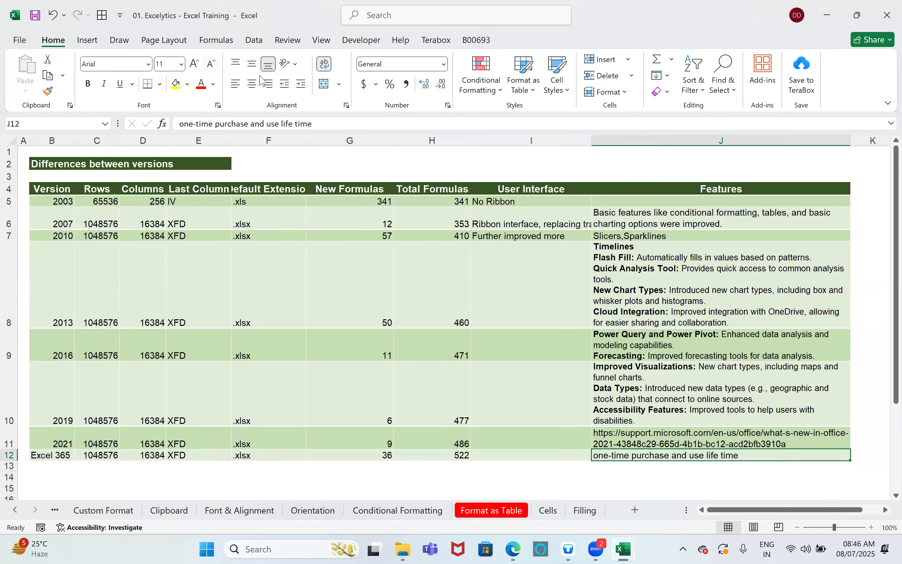
left_click(504, 406)
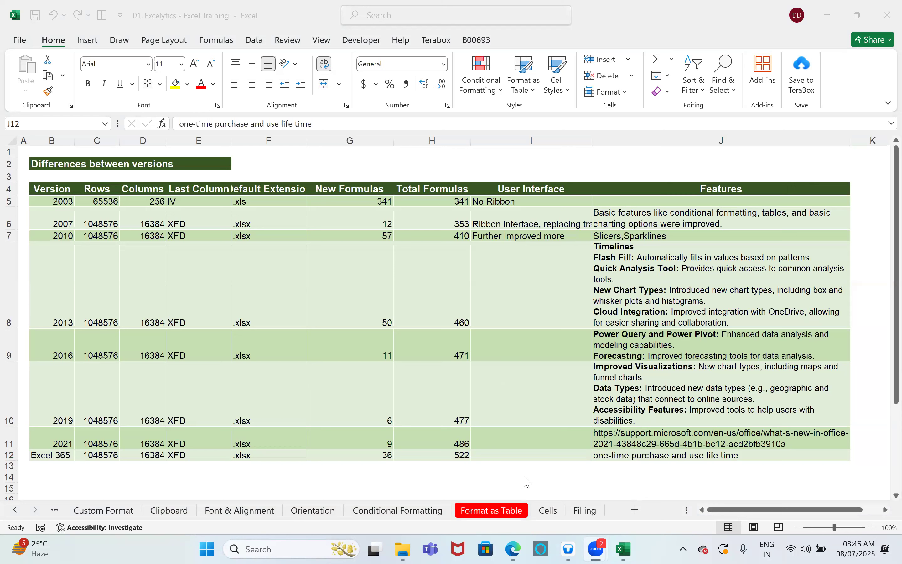
left_click(222, 319)
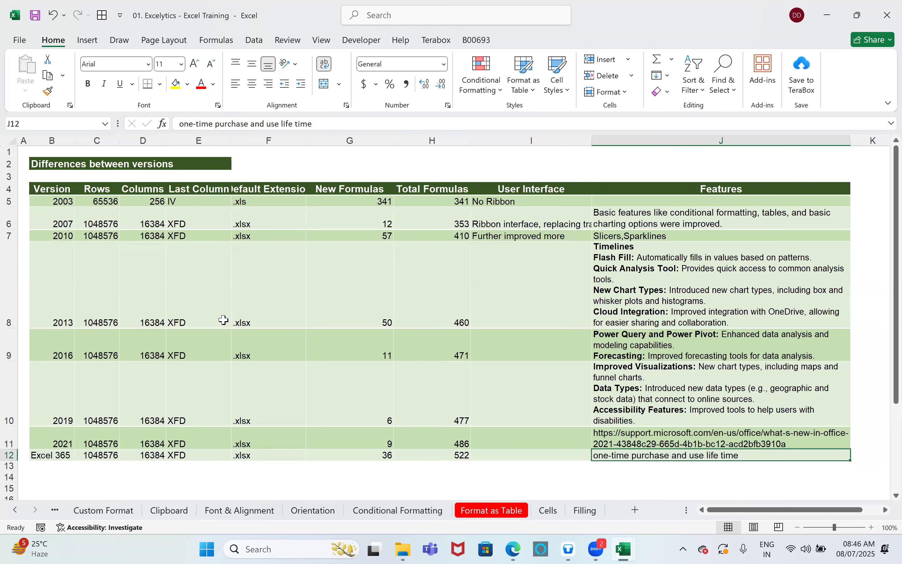
left_click(214, 237)
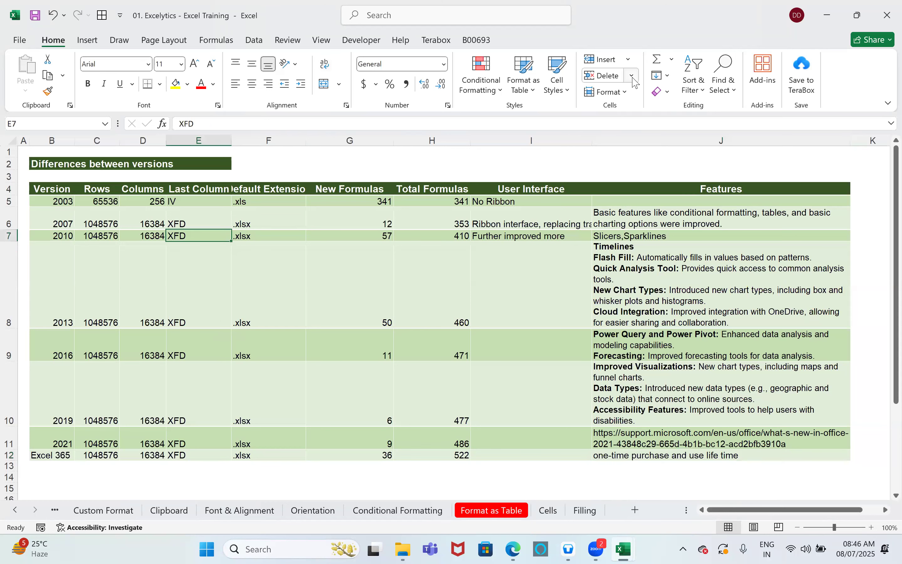